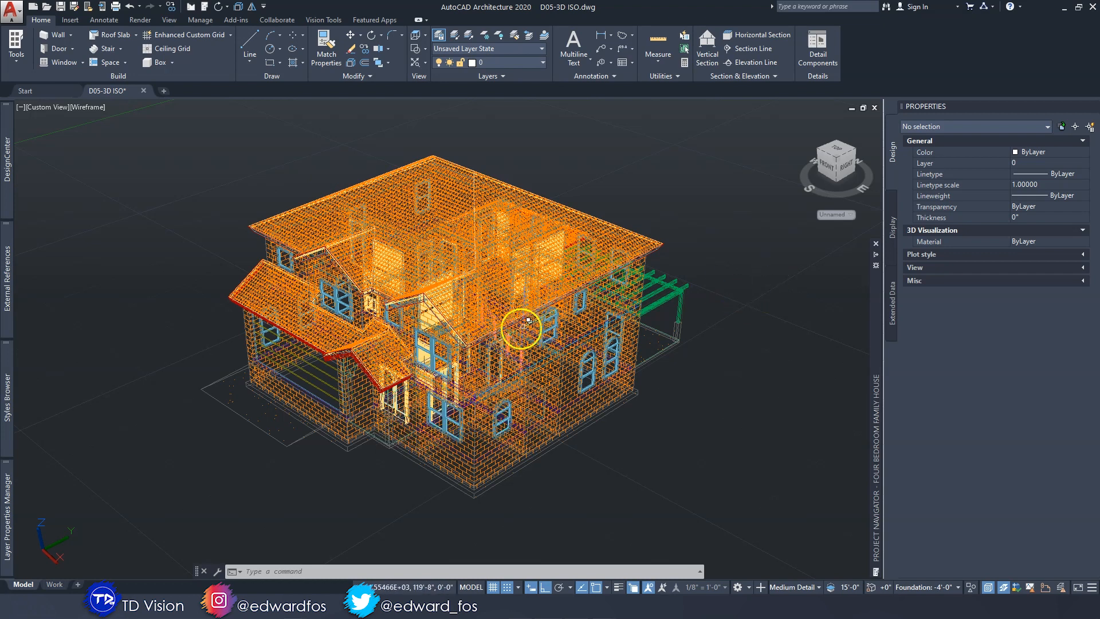
{"action": "mouse_move", "coordinate": [603, 374]}
{"action": "middle_click_drag", "start_coordinate": [602, 374], "coordinate": [401, 321], "text": "shift"}
{"action": "middle_click_drag", "start_coordinate": [649, 283], "coordinate": [557, 340], "text": "shift"}
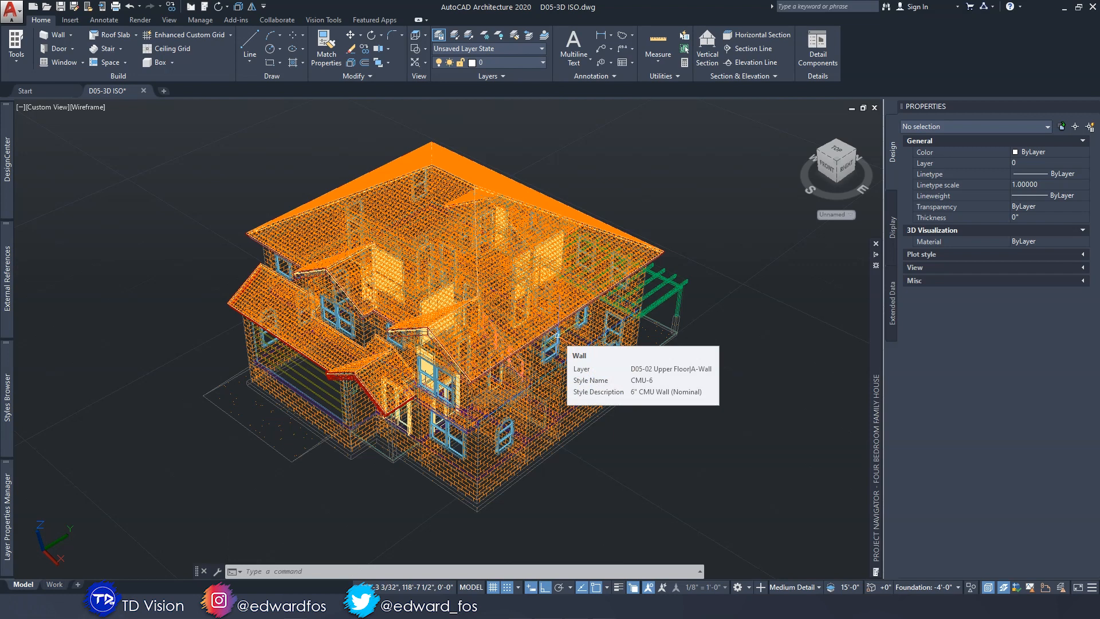
{"action": "middle_click_drag", "start_coordinate": [550, 352], "coordinate": [599, 281], "text": "shift"}
Open the Site Diagram_Topo construct to examine its terrain block and trees from several angles, closing it without saving changes.
{"action": "mouse_move", "coordinate": [868, 328]}
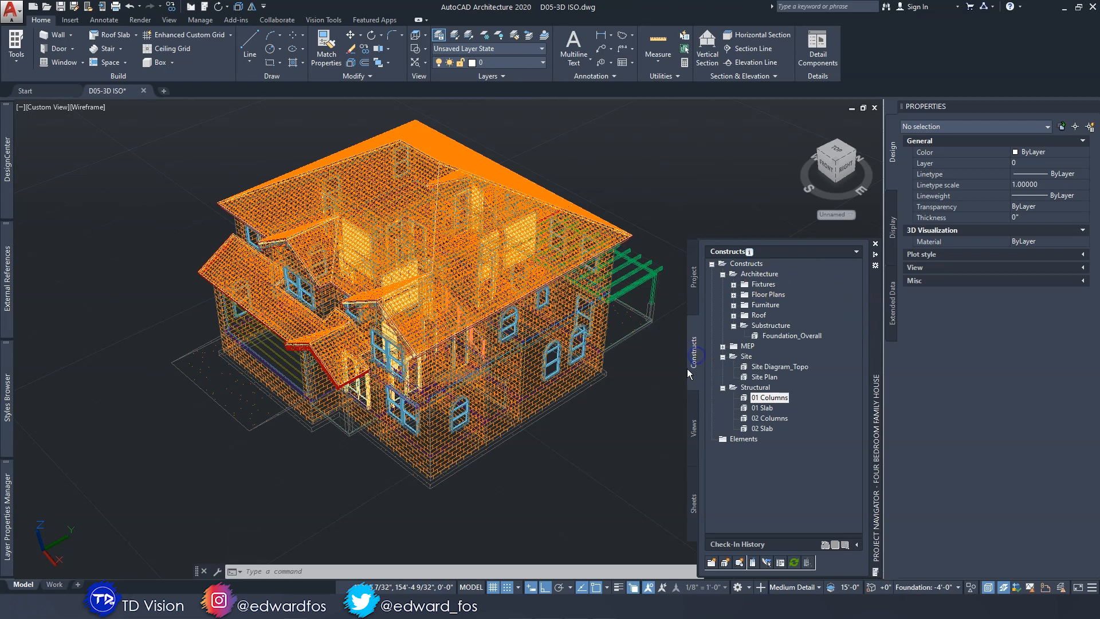
{"action": "left_click", "coordinate": [784, 369]}
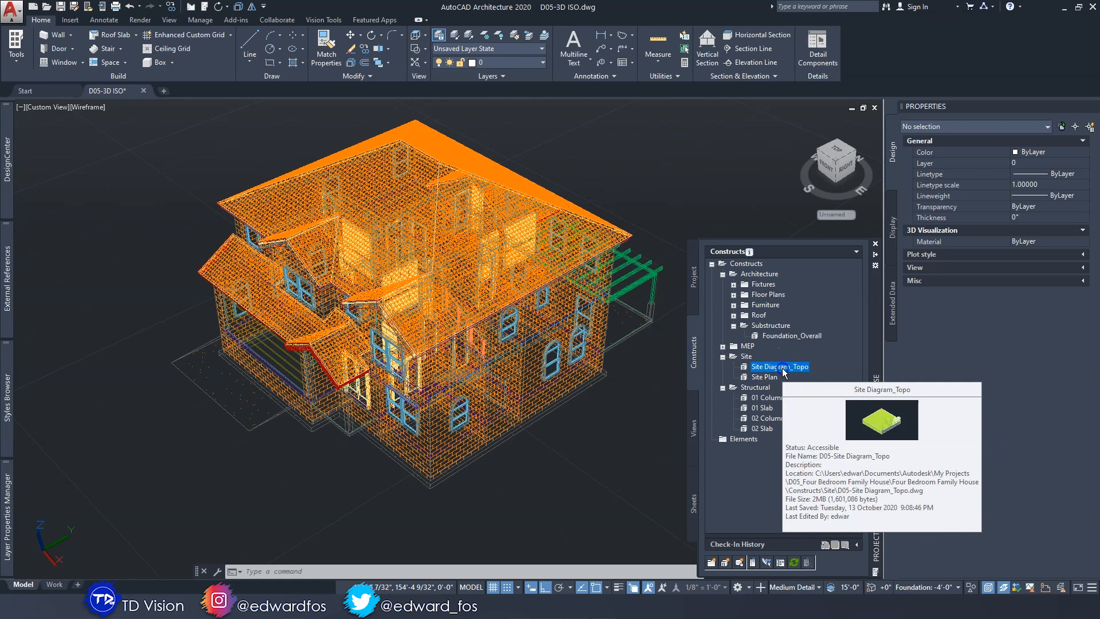
{"action": "double_click", "coordinate": [784, 369]}
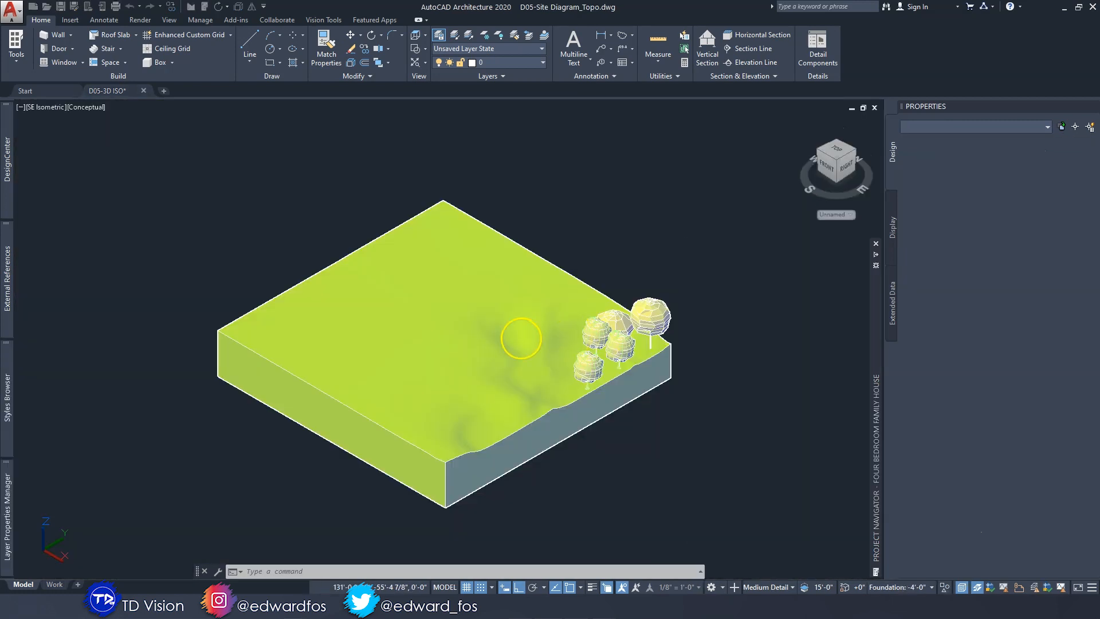
{"action": "middle_click_drag", "start_coordinate": [519, 385], "coordinate": [546, 391], "text": "shift"}
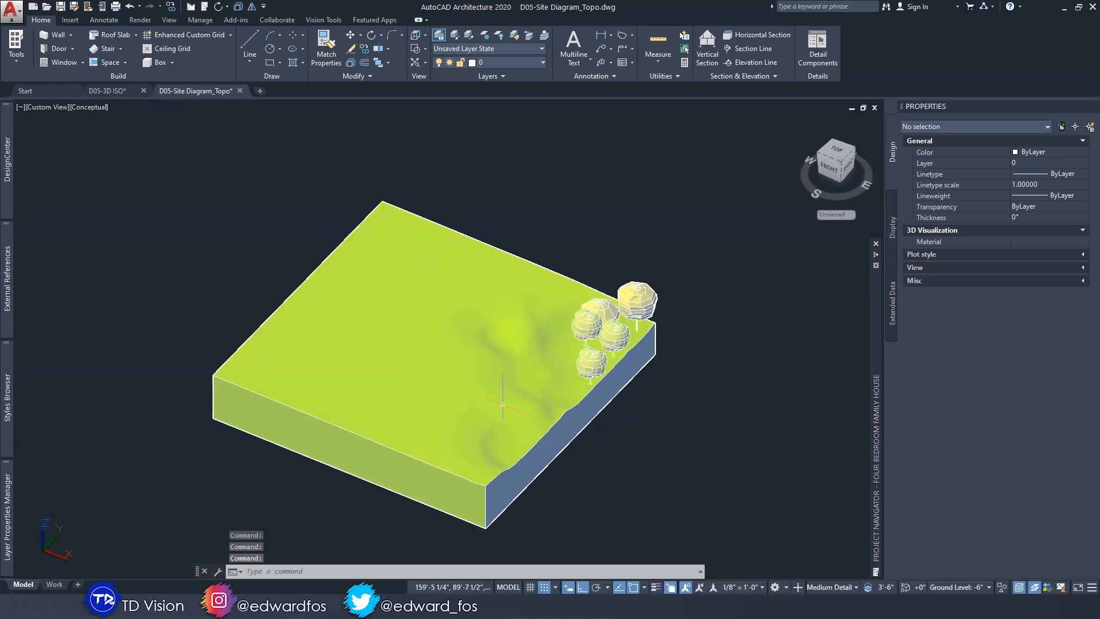
{"action": "middle_click_drag", "start_coordinate": [428, 426], "coordinate": [369, 411], "text": "shift"}
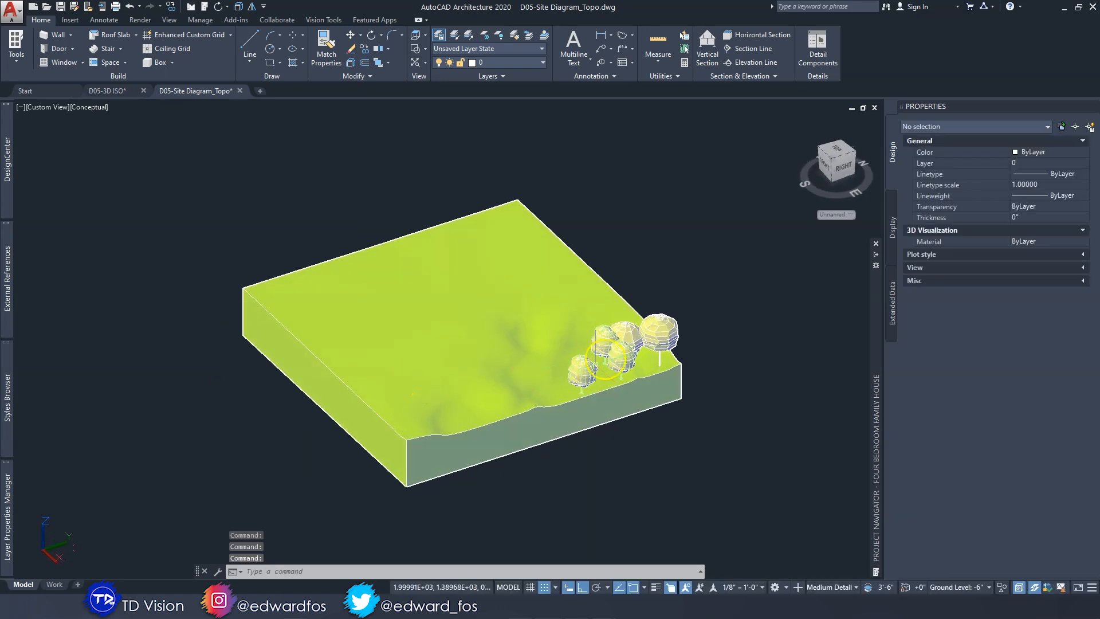
{"action": "middle_click_drag", "start_coordinate": [497, 370], "coordinate": [494, 392], "text": "shift"}
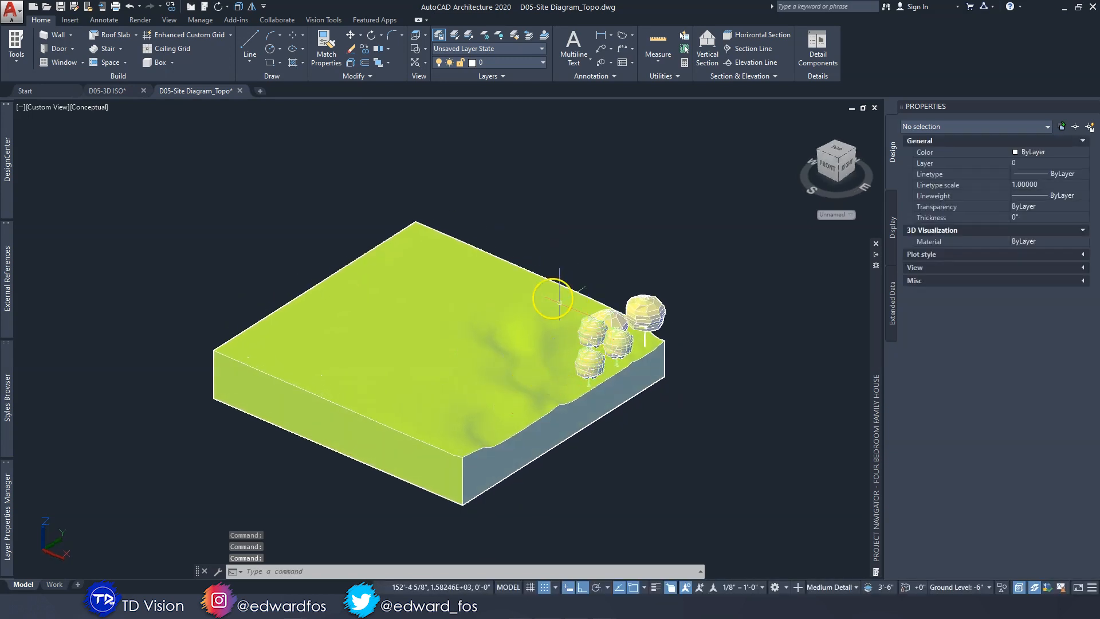
{"action": "middle_click_drag", "start_coordinate": [544, 363], "coordinate": [449, 404], "text": "shift"}
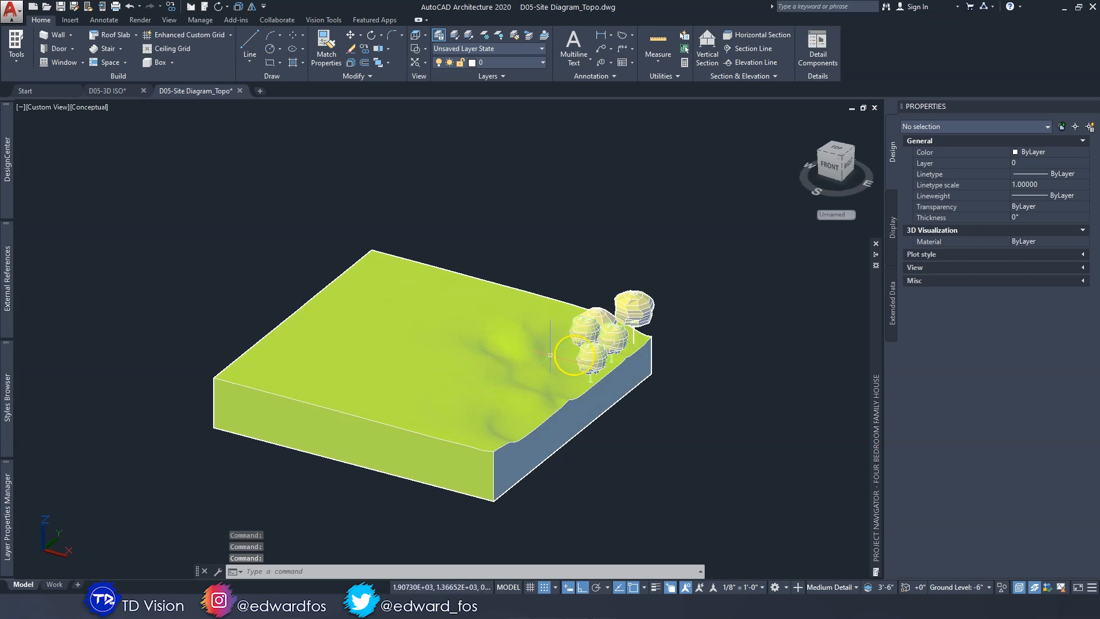
{"action": "middle_click_drag", "start_coordinate": [805, 322], "coordinate": [710, 275], "text": "shift"}
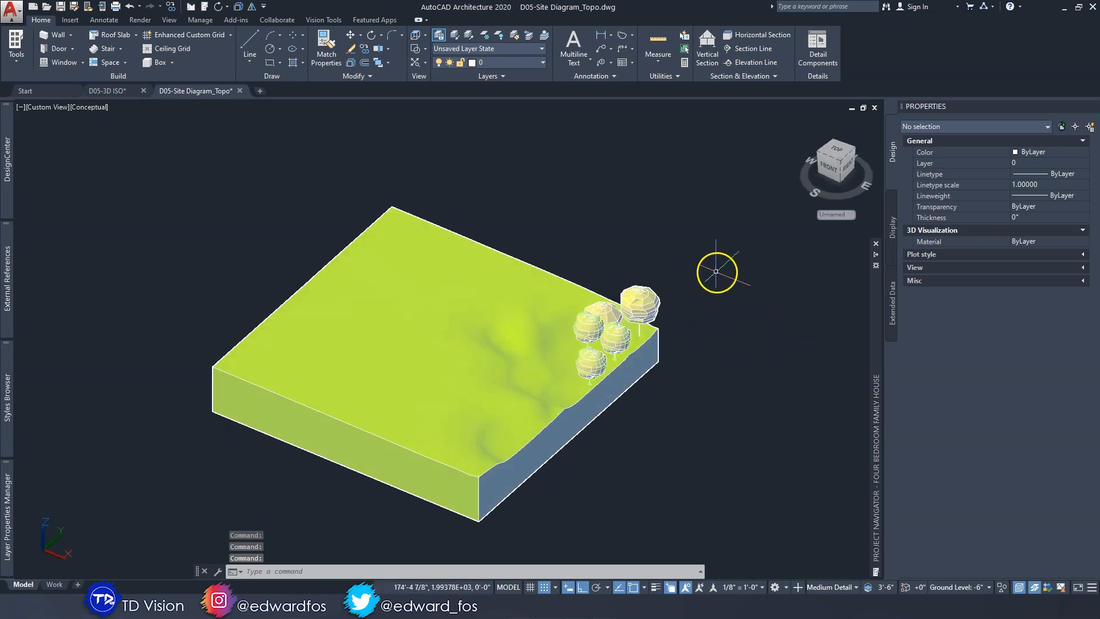
{"action": "left_click", "coordinate": [242, 94]}
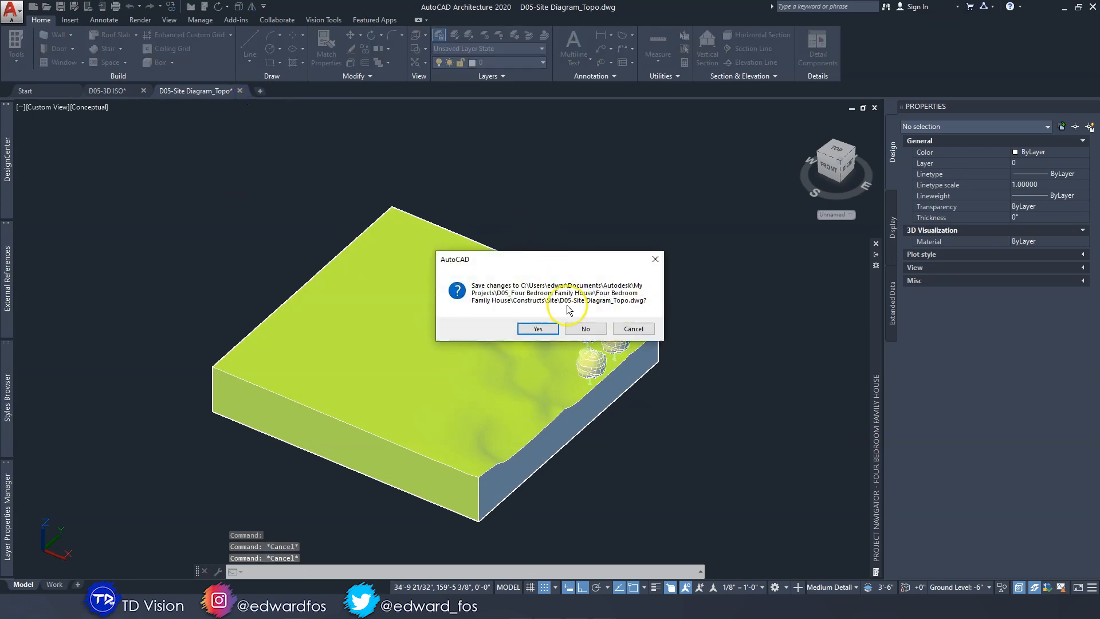
{"action": "left_click", "coordinate": [584, 329]}
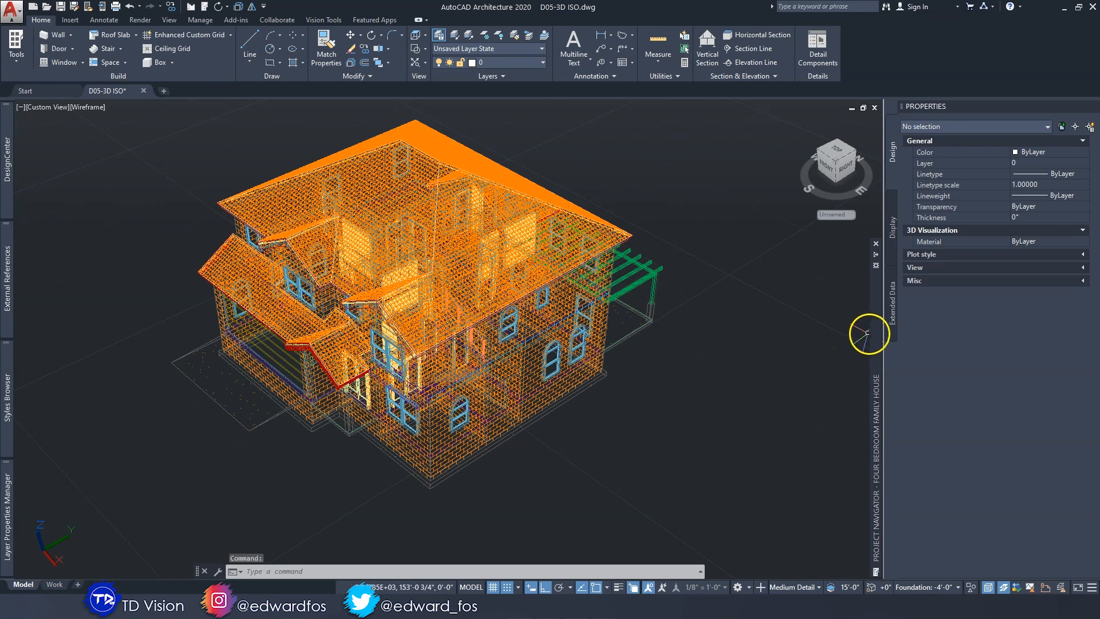
Attach the Site Diagram_Topo construct from the project's Site folder to the 3D ISO drawing as an external reference.
{"action": "mouse_move", "coordinate": [872, 333]}
{"action": "right_click", "coordinate": [783, 369]}
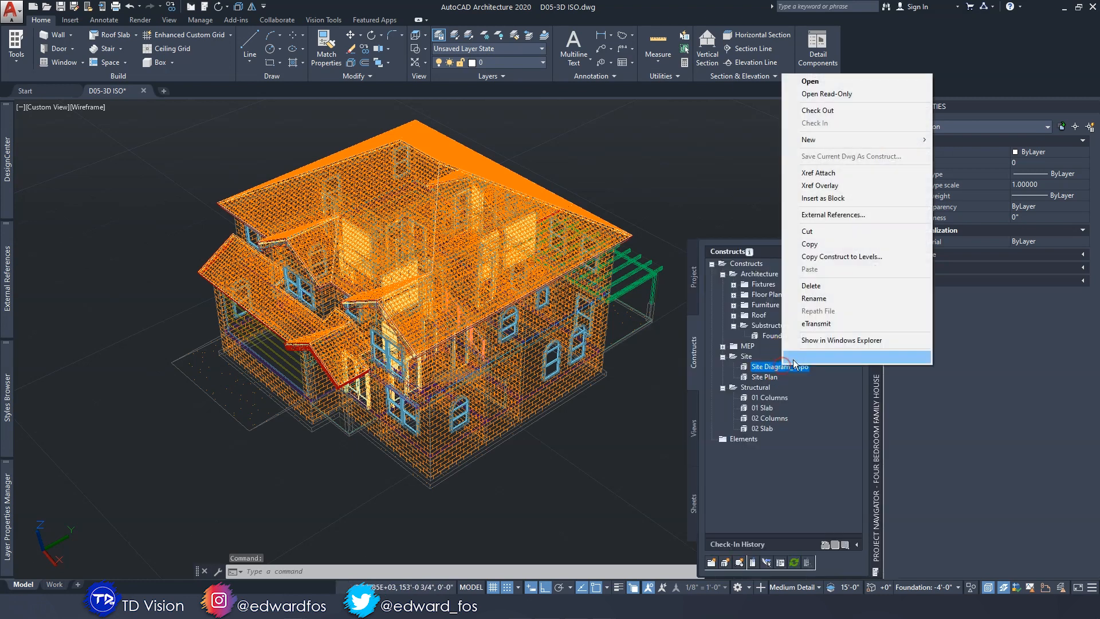
{"action": "left_click", "coordinate": [814, 179]}
{"action": "right_click", "coordinate": [772, 369]}
{"action": "left_click", "coordinate": [759, 180]}
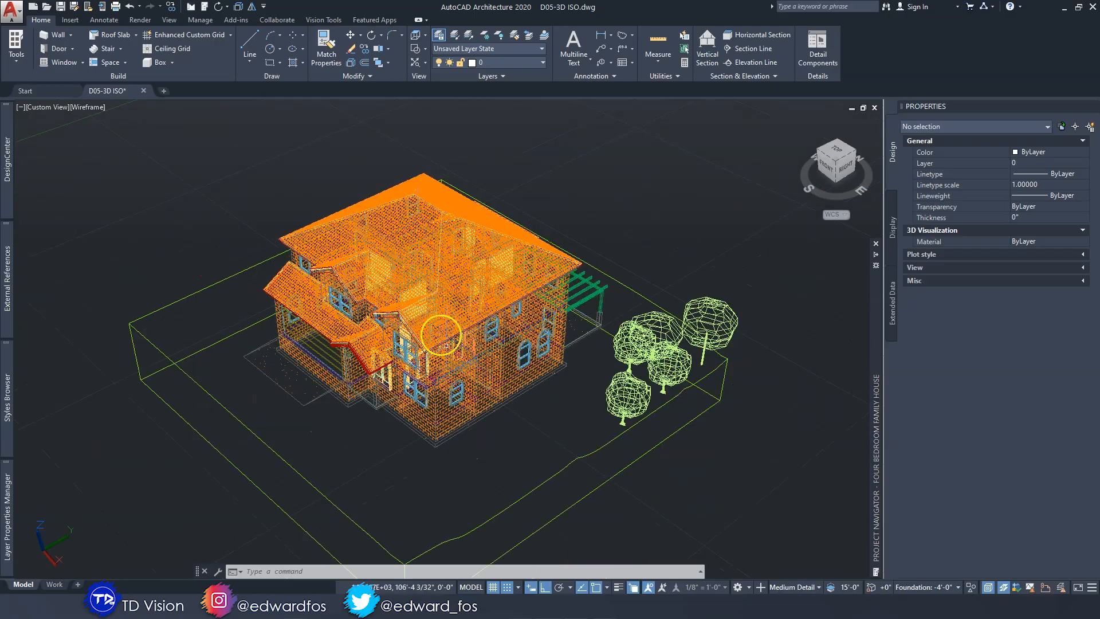
Display the model in the Hidden visual style and view the house on its site from a low and a raised angle.
{"action": "middle_click_drag", "start_coordinate": [565, 398], "coordinate": [527, 325], "text": "shift"}
{"action": "left_click", "coordinate": [85, 110]}
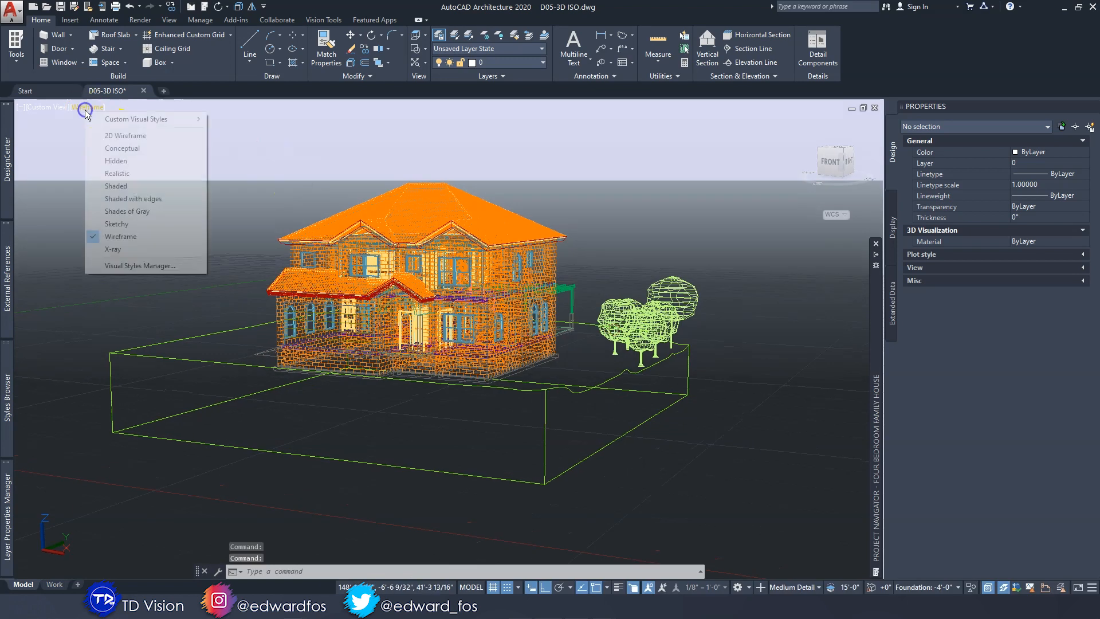
{"action": "left_click", "coordinate": [124, 162]}
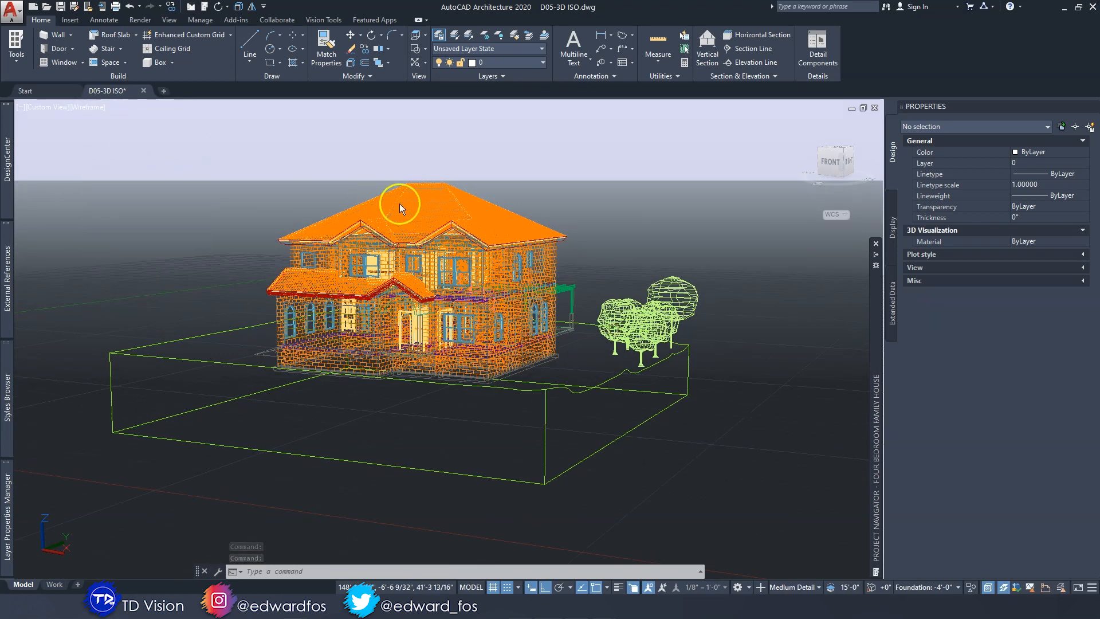
{"action": "middle_click_drag", "start_coordinate": [579, 298], "coordinate": [413, 310], "text": "shift"}
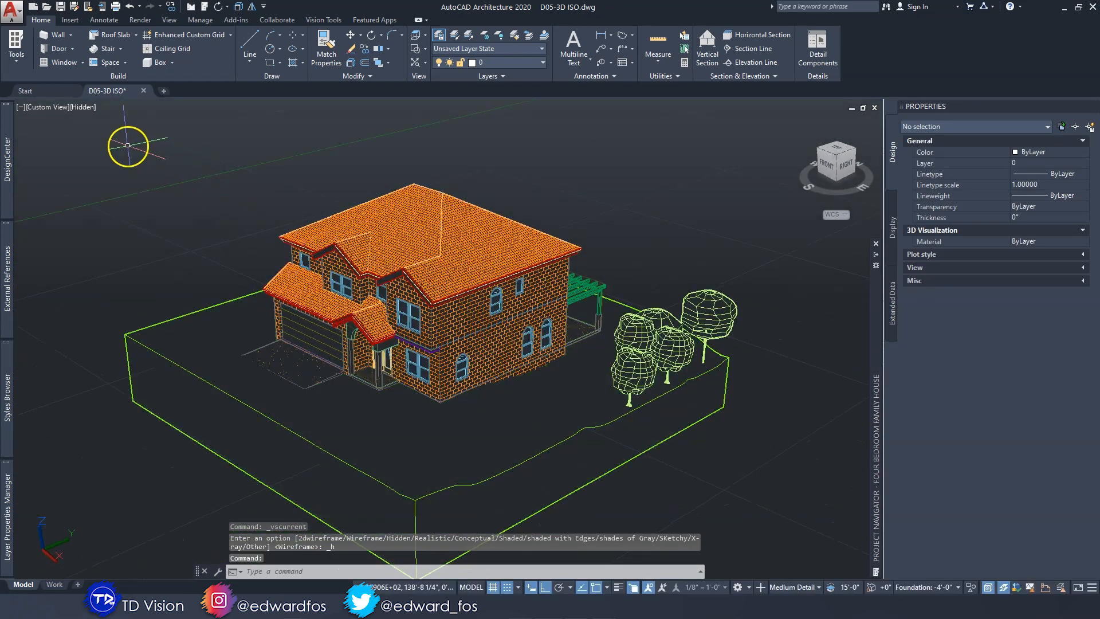
Display the model in the Shaded visual style and examine where the terrain meets the base of the house's side wall.
{"action": "left_click", "coordinate": [86, 107]}
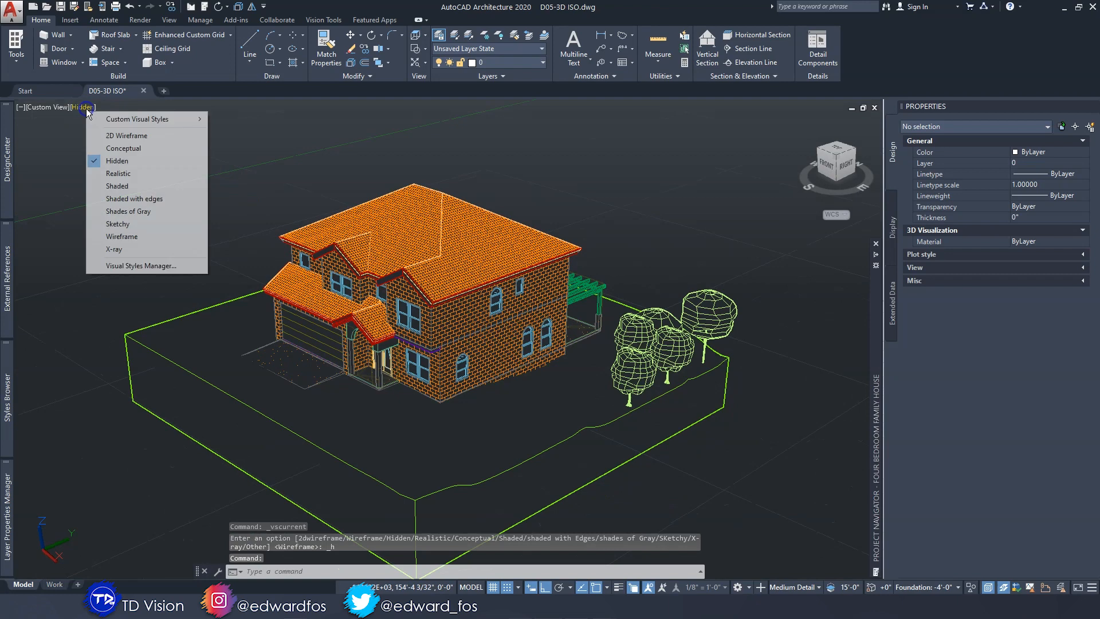
{"action": "left_click", "coordinate": [119, 188]}
{"action": "scroll", "coordinate": [566, 367], "scroll_direction": "up", "scroll_amount": 2}
{"action": "middle_click_drag", "start_coordinate": [567, 367], "coordinate": [450, 371], "text": "shift"}
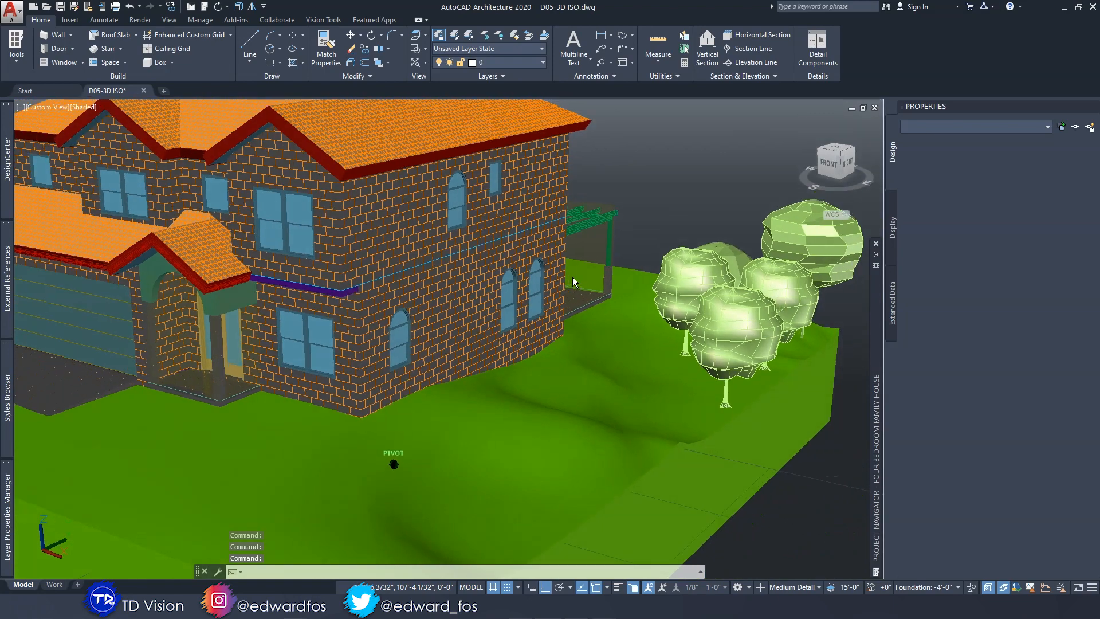
{"action": "scroll", "coordinate": [573, 277], "scroll_direction": "down", "scroll_amount": 2}
{"action": "middle_click_drag", "start_coordinate": [572, 277], "coordinate": [482, 393], "text": "shift"}
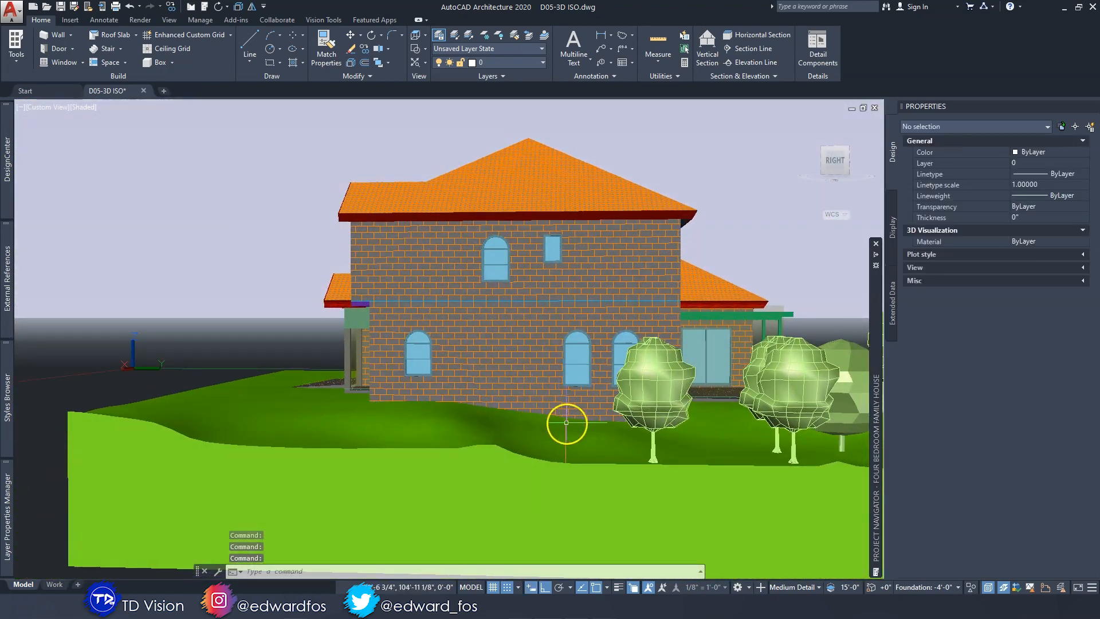
{"action": "middle_click_drag", "start_coordinate": [635, 430], "coordinate": [442, 363], "text": "shift"}
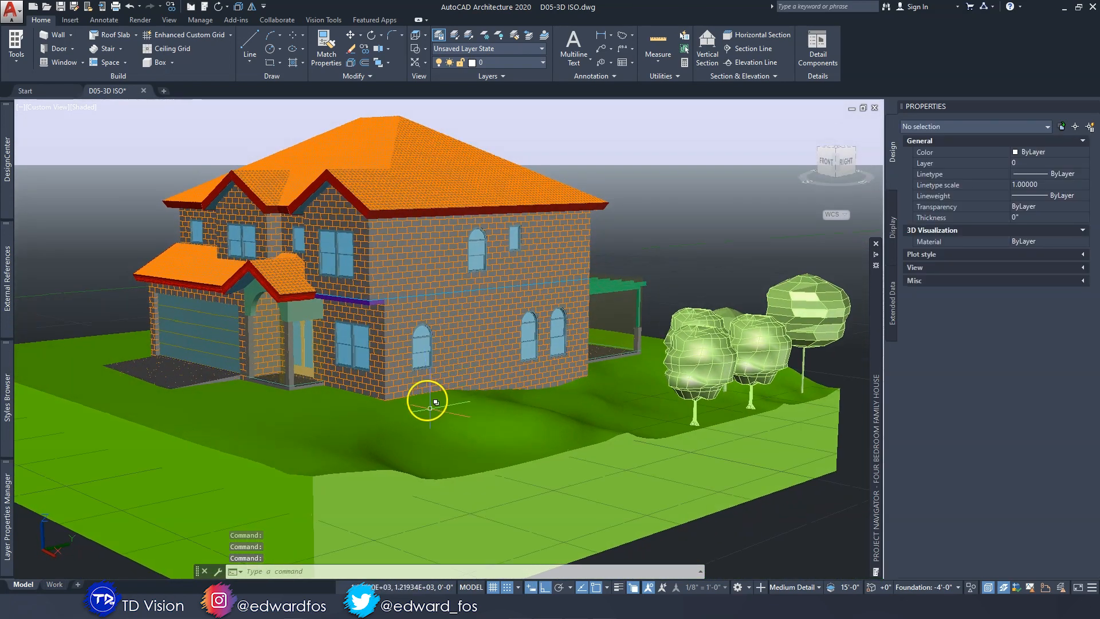
Set the view to SE Isometric and inspect the shaded house on its terrain.
{"action": "left_click", "coordinate": [834, 151]}
{"action": "scroll", "coordinate": [321, 255], "scroll_direction": "up", "scroll_amount": 4}
{"action": "middle_click_drag", "start_coordinate": [262, 220], "coordinate": [492, 350]}
{"action": "scroll", "coordinate": [418, 293], "scroll_direction": "up", "scroll_amount": 3}
{"action": "middle_click_drag", "start_coordinate": [340, 280], "coordinate": [465, 348]}
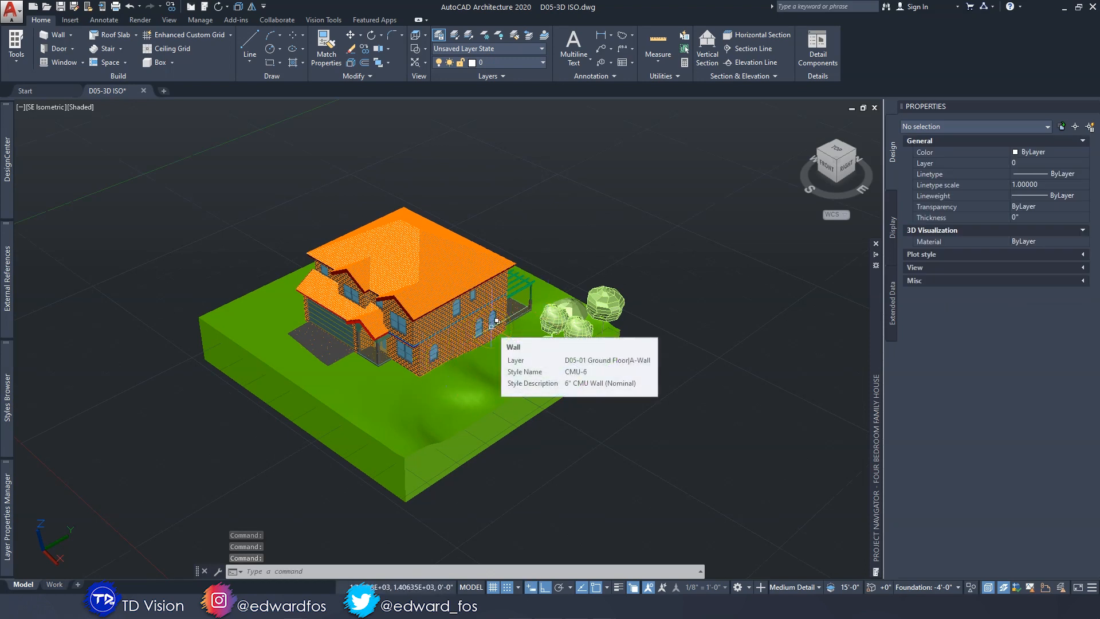
Set the viewport to the 2D Wireframe visual style and the Top view, with the whole floor plan in sight.
{"action": "left_click", "coordinate": [81, 112]}
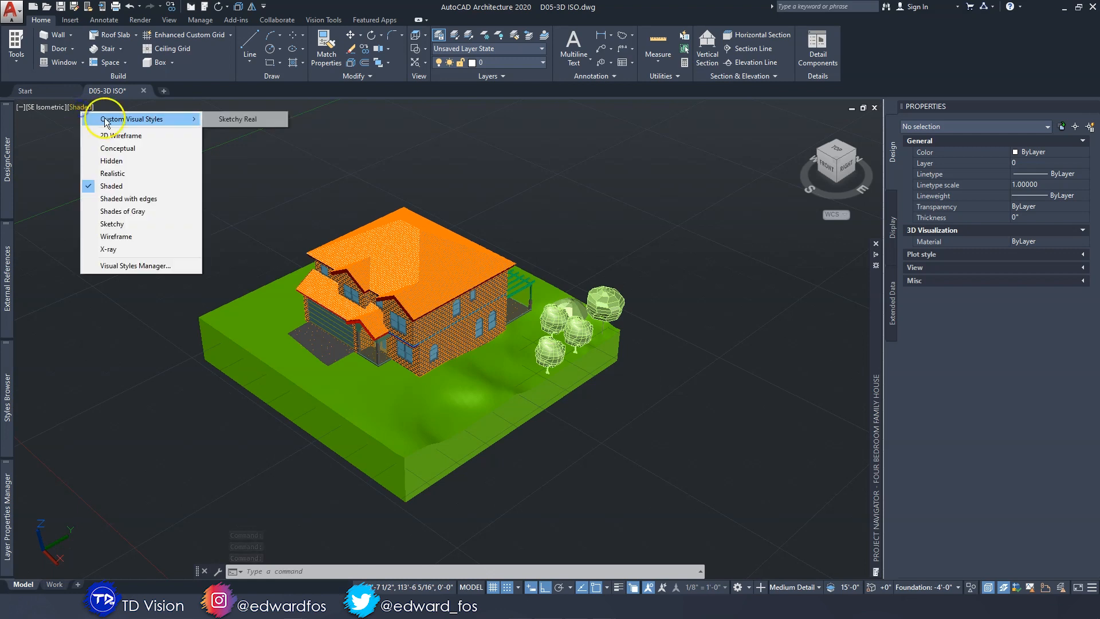
{"action": "left_click", "coordinate": [109, 131]}
{"action": "left_click", "coordinate": [48, 109]}
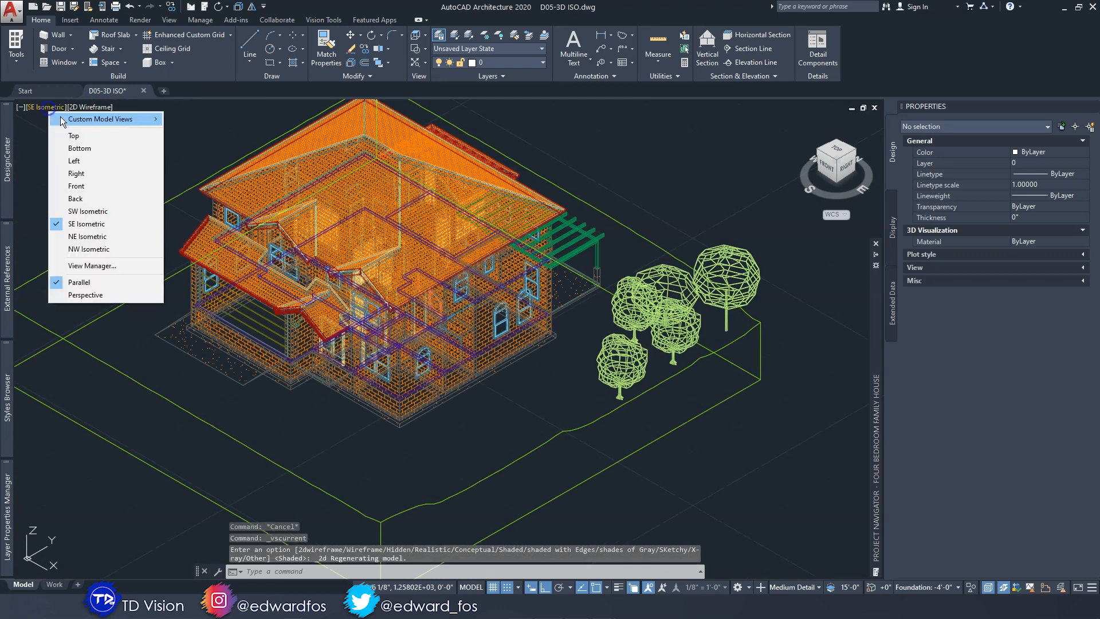
{"action": "left_click", "coordinate": [83, 141]}
{"action": "scroll", "coordinate": [444, 304], "scroll_direction": "up", "scroll_amount": 3}
{"action": "scroll", "coordinate": [444, 303], "scroll_direction": "down", "scroll_amount": 3}
{"action": "scroll", "coordinate": [436, 262], "scroll_direction": "down", "scroll_amount": 3}
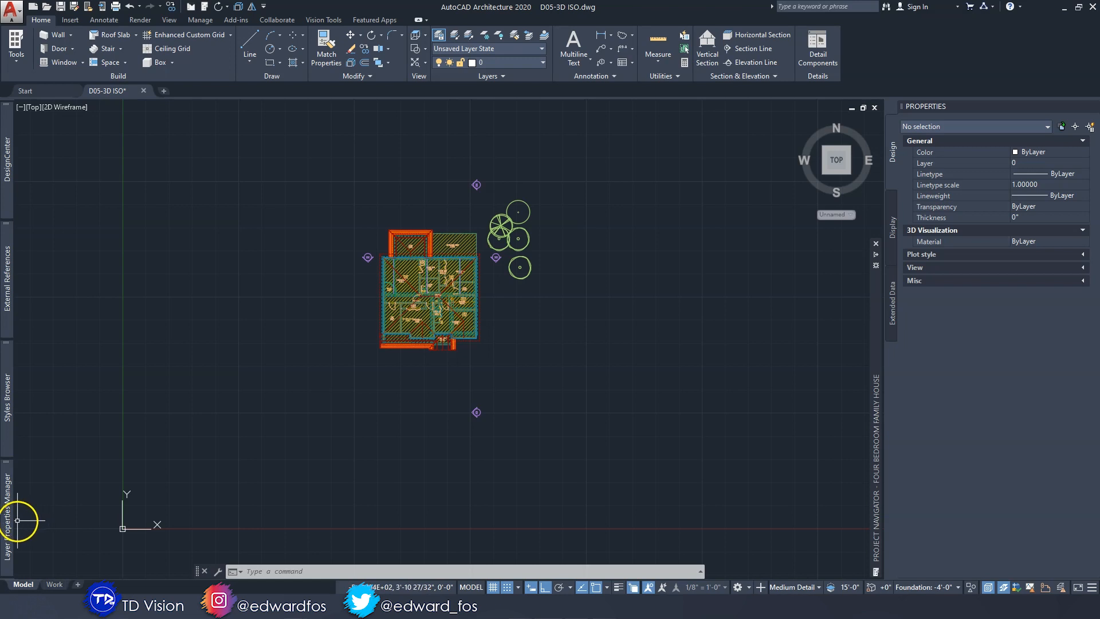
Thaw layers G-Anno-Ttlb, G-Elev, G-Elev-Iden, G-Elev-Line, G-Sect and G-Sect-Line, and turn layer G-Elev-Line on.
{"action": "mouse_move", "coordinate": [17, 520]}
{"action": "scroll", "coordinate": [221, 473], "scroll_direction": "down", "scroll_amount": 5}
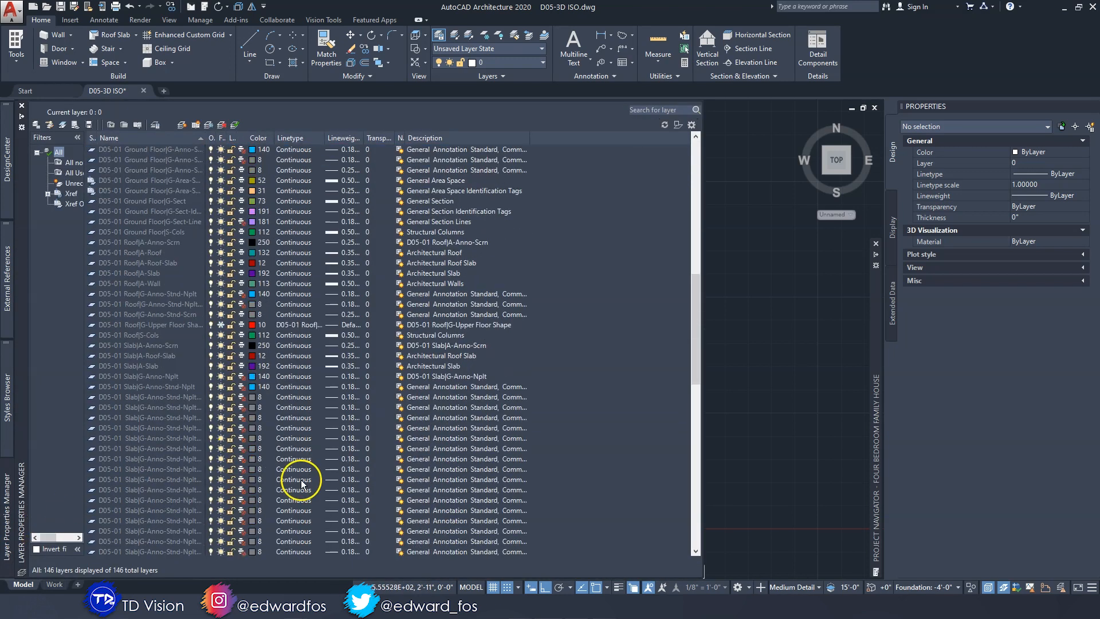
{"action": "scroll", "coordinate": [294, 482], "scroll_direction": "down", "scroll_amount": 15}
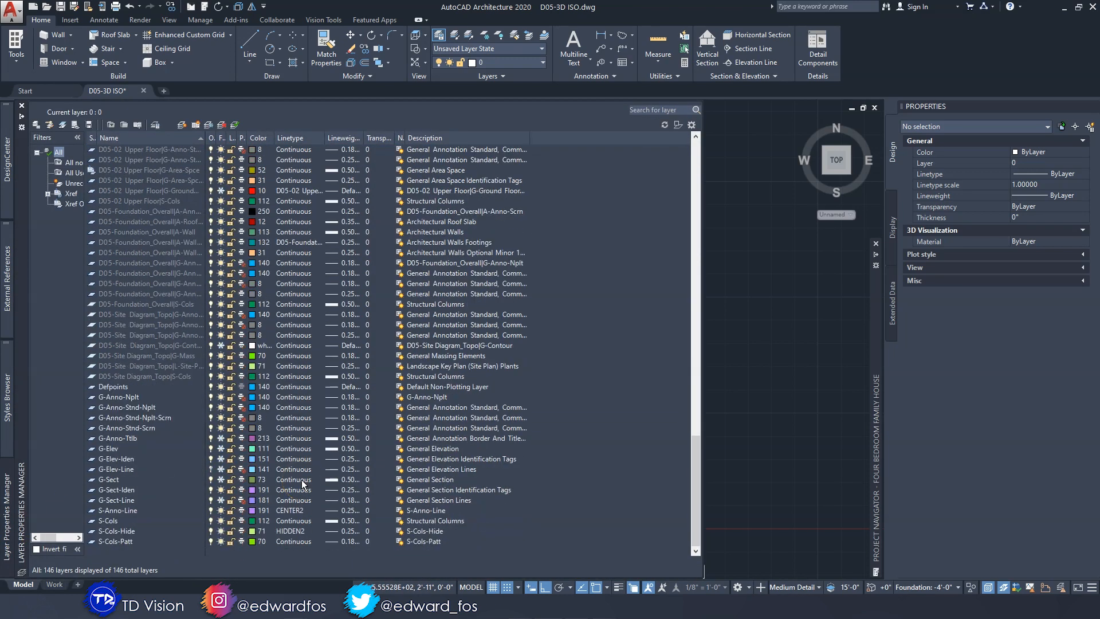
{"action": "left_click", "coordinate": [221, 439]}
{"action": "left_click", "coordinate": [221, 449]}
{"action": "left_click", "coordinate": [222, 459]}
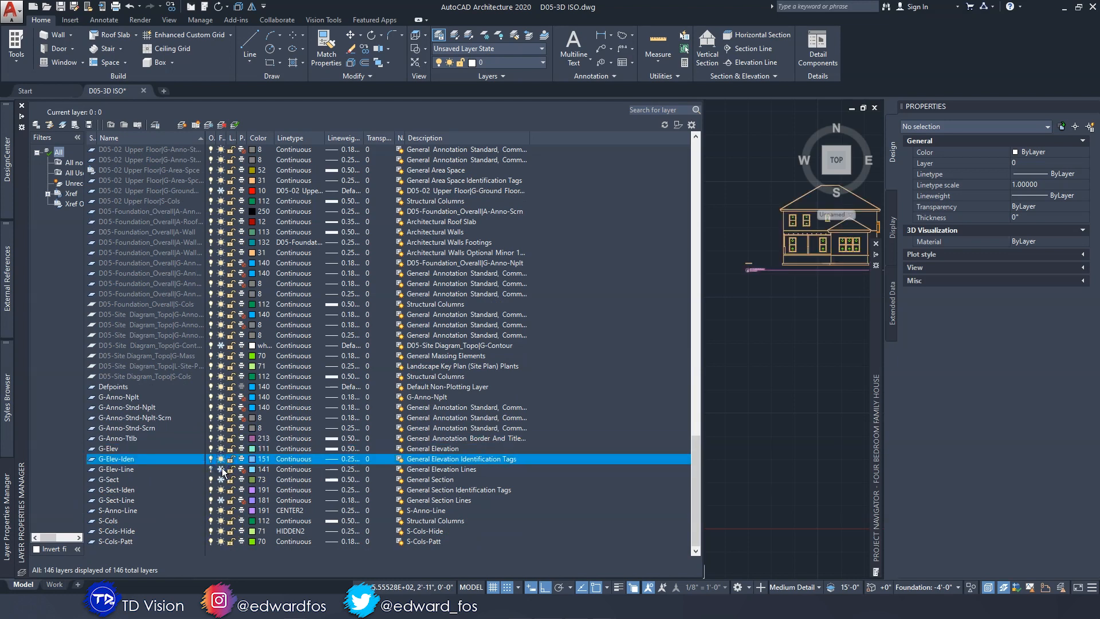
{"action": "left_click", "coordinate": [221, 469]}
{"action": "left_click", "coordinate": [221, 480]}
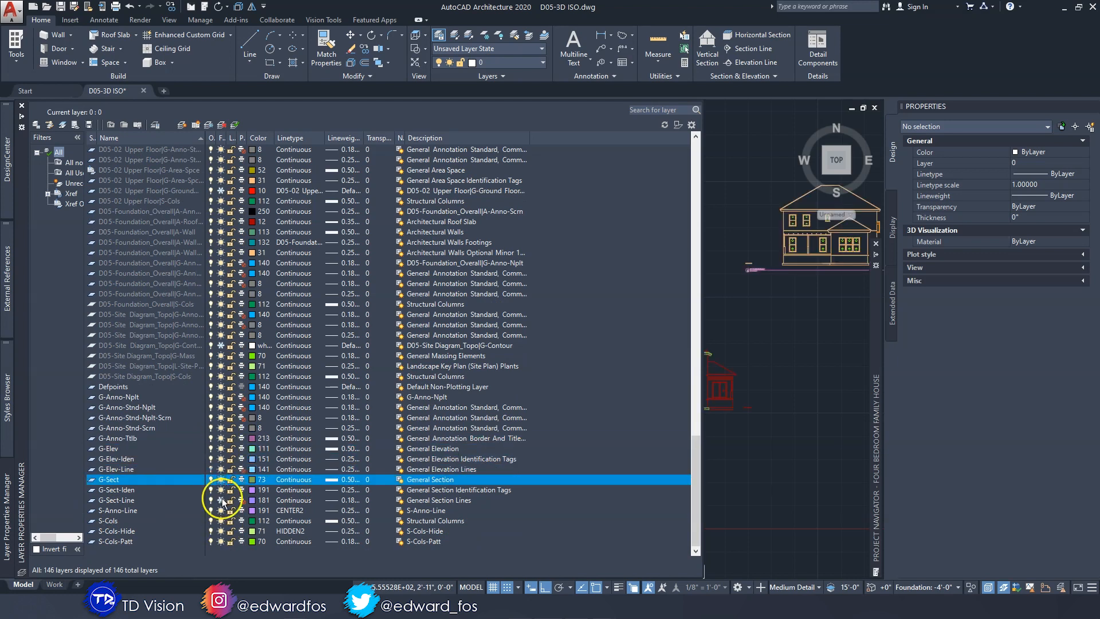
{"action": "left_click", "coordinate": [221, 500]}
{"action": "left_click", "coordinate": [213, 471]}
{"action": "left_click", "coordinate": [760, 371]}
{"action": "left_click", "coordinate": [764, 343]}
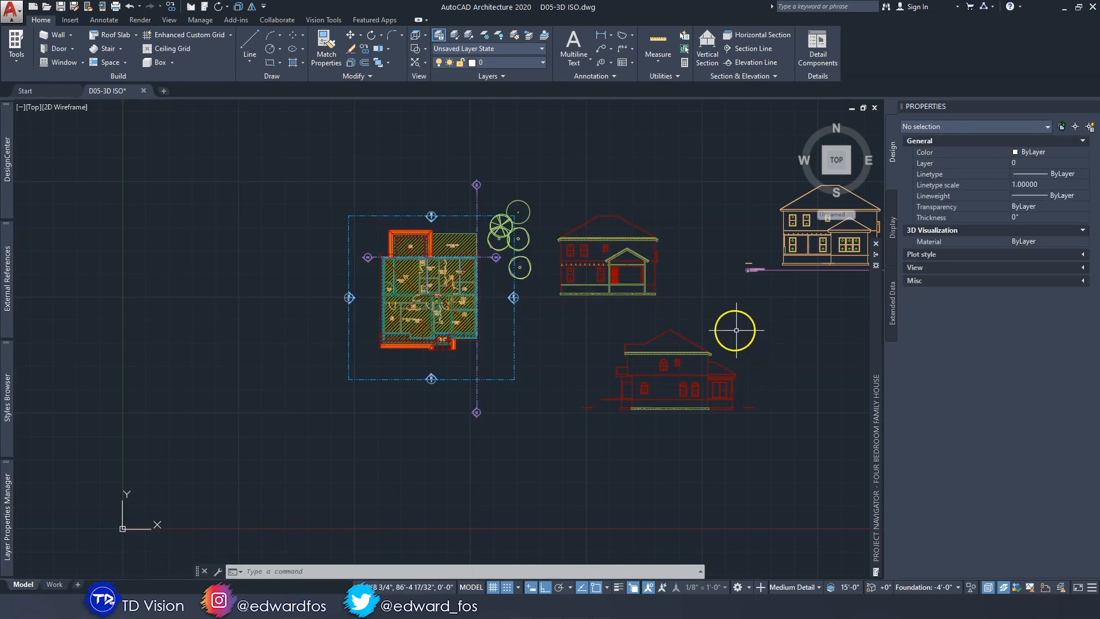
Examine the plan's elevation and section marks, the sections beside it, and the row of elevations as far as the south elevation.
{"action": "middle_click_drag", "start_coordinate": [683, 287], "coordinate": [635, 297]}
{"action": "scroll", "coordinate": [380, 253], "scroll_direction": "up", "scroll_amount": 3}
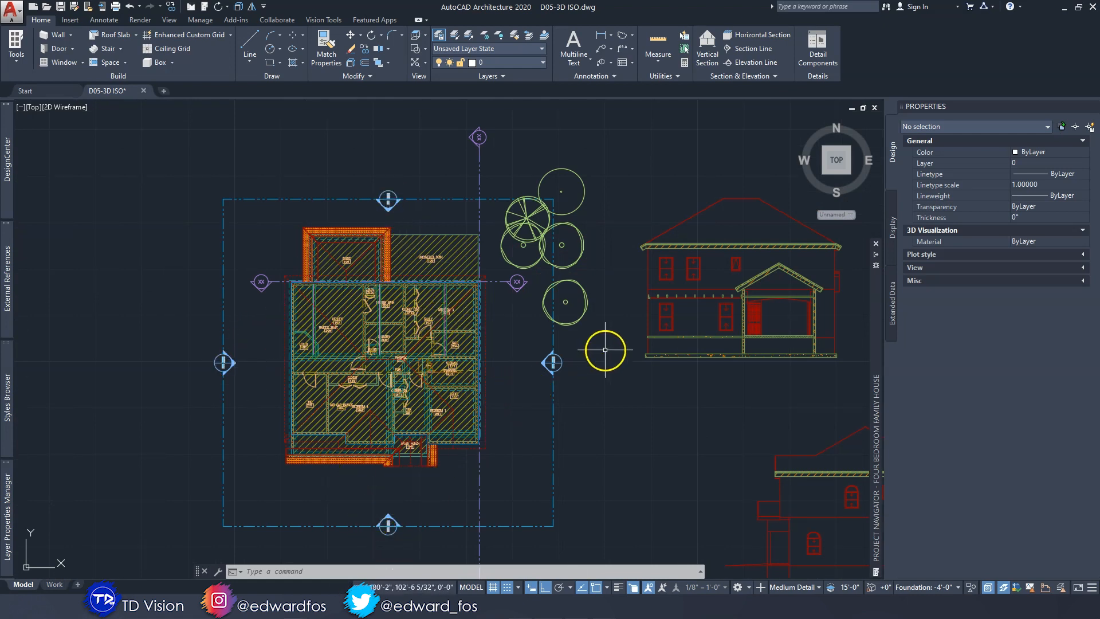
{"action": "middle_click_drag", "start_coordinate": [512, 323], "coordinate": [434, 314]}
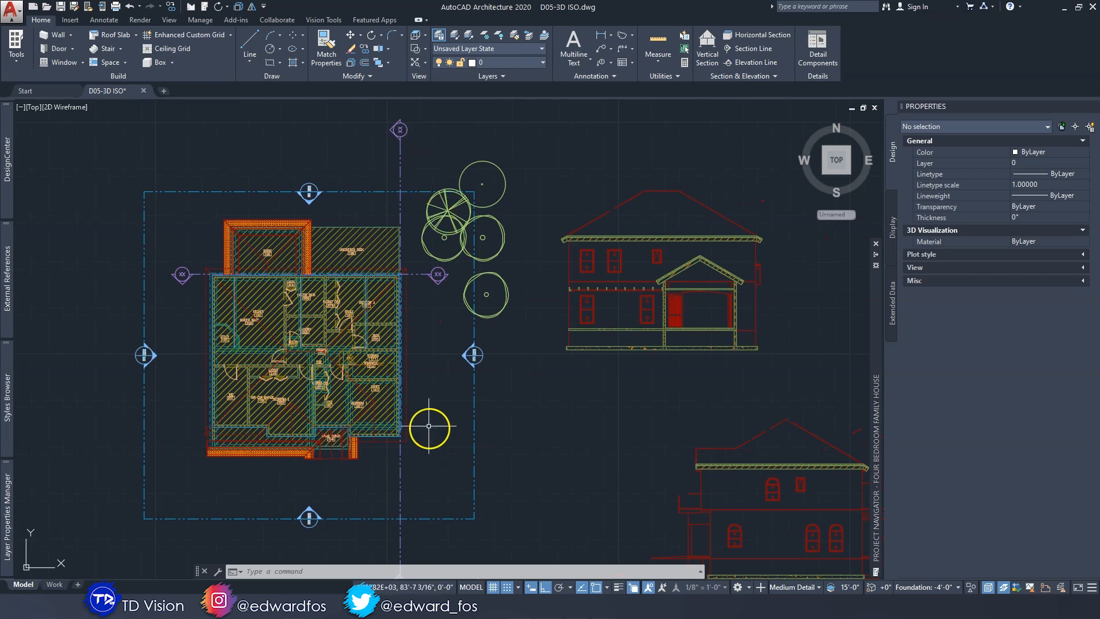
{"action": "scroll", "coordinate": [454, 274], "scroll_direction": "down", "scroll_amount": 3}
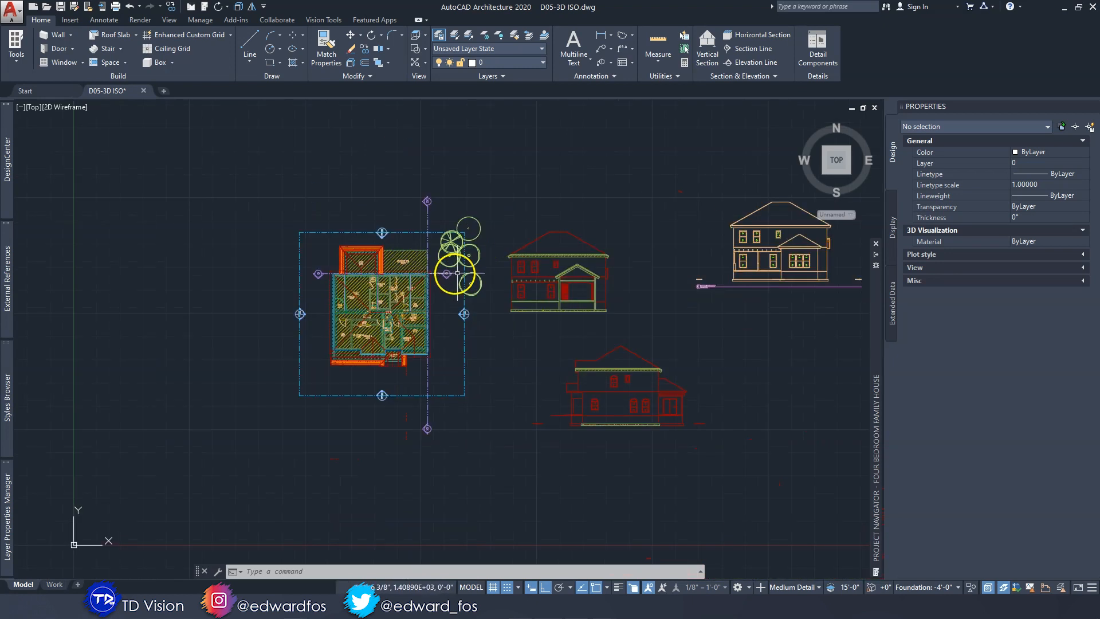
{"action": "middle_click_drag", "start_coordinate": [589, 287], "coordinate": [297, 311]}
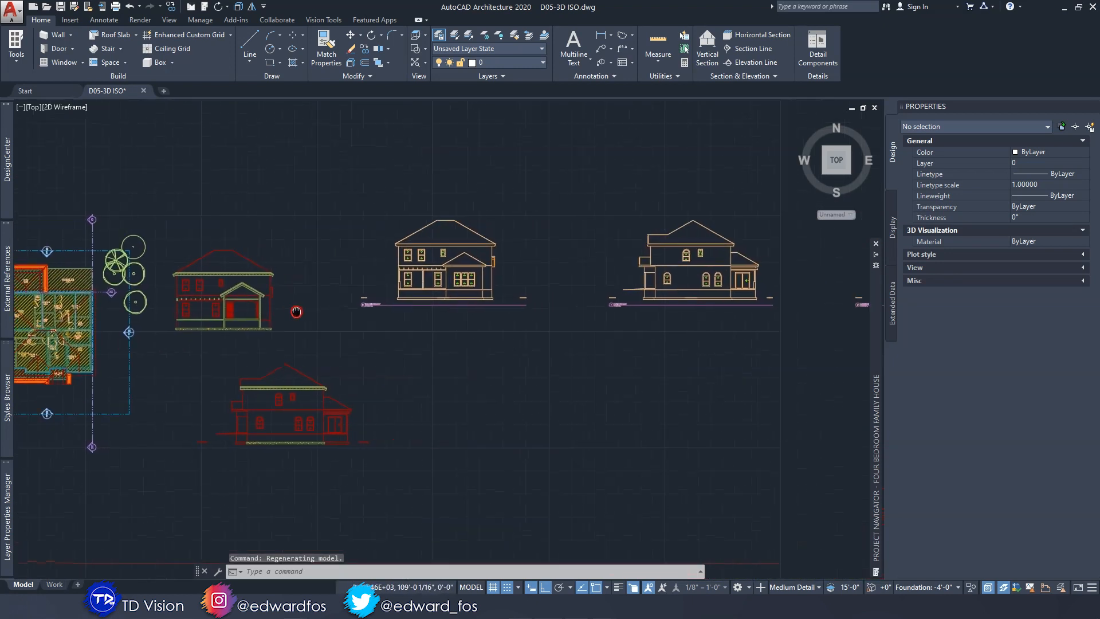
{"action": "scroll", "coordinate": [460, 261], "scroll_direction": "up", "scroll_amount": 3}
{"action": "middle_click_drag", "start_coordinate": [626, 277], "coordinate": [326, 289]}
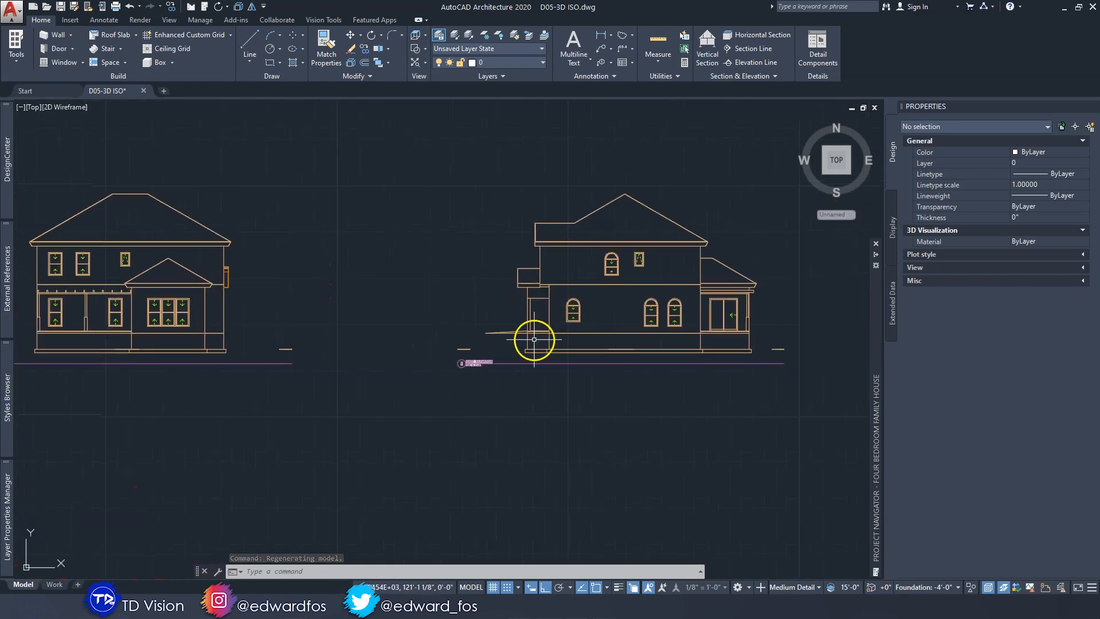
{"action": "scroll", "coordinate": [493, 358], "scroll_direction": "up", "scroll_amount": 6}
{"action": "scroll", "coordinate": [500, 357], "scroll_direction": "down", "scroll_amount": 9}
{"action": "middle_click_drag", "start_coordinate": [648, 317], "coordinate": [440, 300]}
{"action": "scroll", "coordinate": [620, 332], "scroll_direction": "up", "scroll_amount": 6}
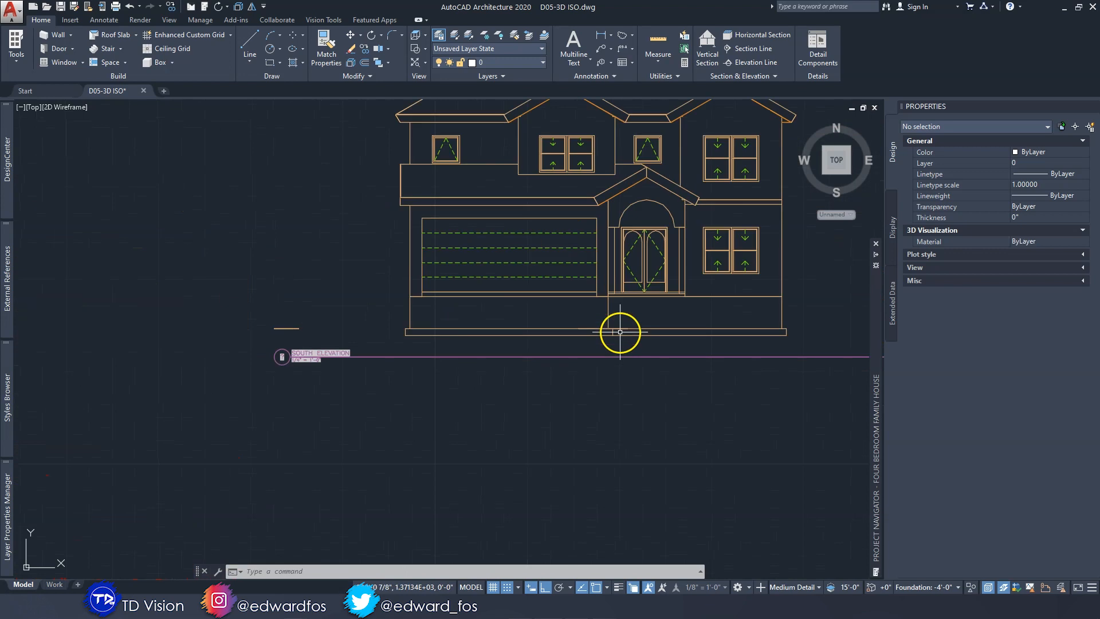
Examine the row of four house elevations from end to end and compare them with the sections beside the plan.
{"action": "scroll", "coordinate": [631, 329], "scroll_direction": "down", "scroll_amount": 3}
{"action": "middle_click_drag", "start_coordinate": [652, 316], "coordinate": [226, 300]}
{"action": "scroll", "coordinate": [679, 292], "scroll_direction": "up", "scroll_amount": 3}
{"action": "scroll", "coordinate": [680, 292], "scroll_direction": "down", "scroll_amount": 3}
{"action": "middle_click_drag", "start_coordinate": [326, 269], "coordinate": [768, 265]}
{"action": "middle_click_drag", "start_coordinate": [327, 246], "coordinate": [785, 247]}
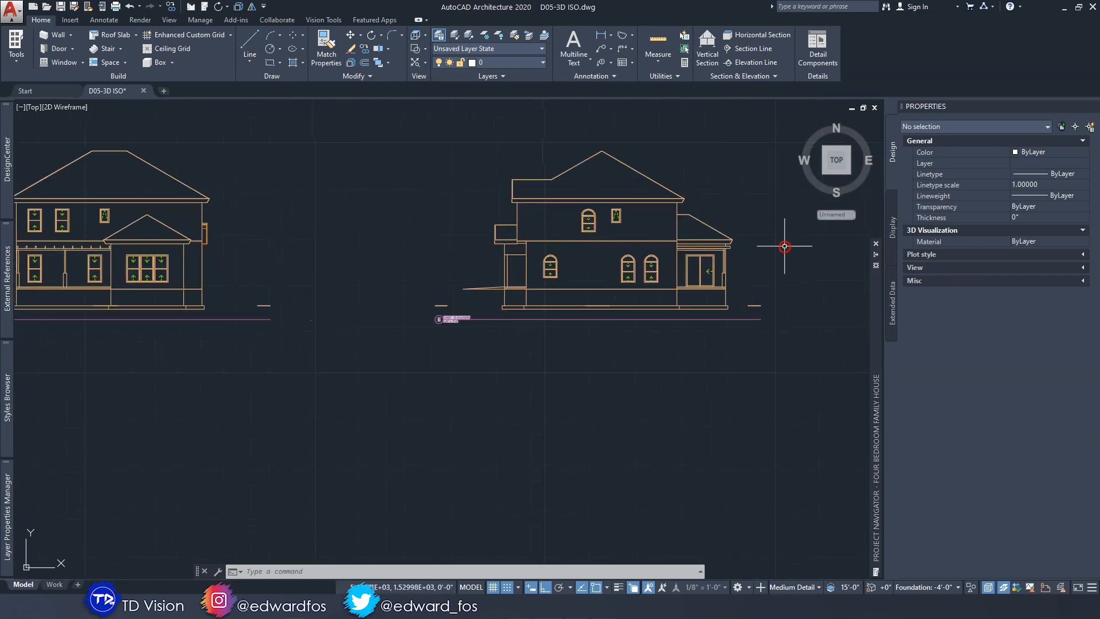
{"action": "middle_click_drag", "start_coordinate": [360, 249], "coordinate": [648, 239]}
{"action": "middle_click_drag", "start_coordinate": [427, 246], "coordinate": [608, 240]}
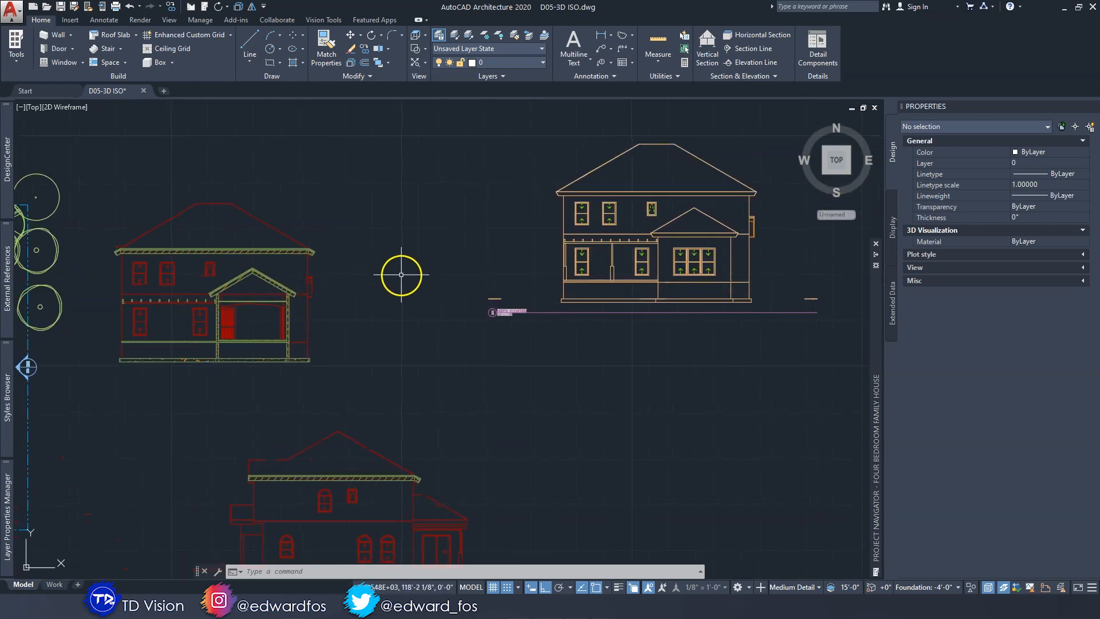
{"action": "scroll", "coordinate": [509, 245], "scroll_direction": "down", "scroll_amount": 6}
{"action": "middle_click_drag", "start_coordinate": [797, 255], "coordinate": [614, 253]}
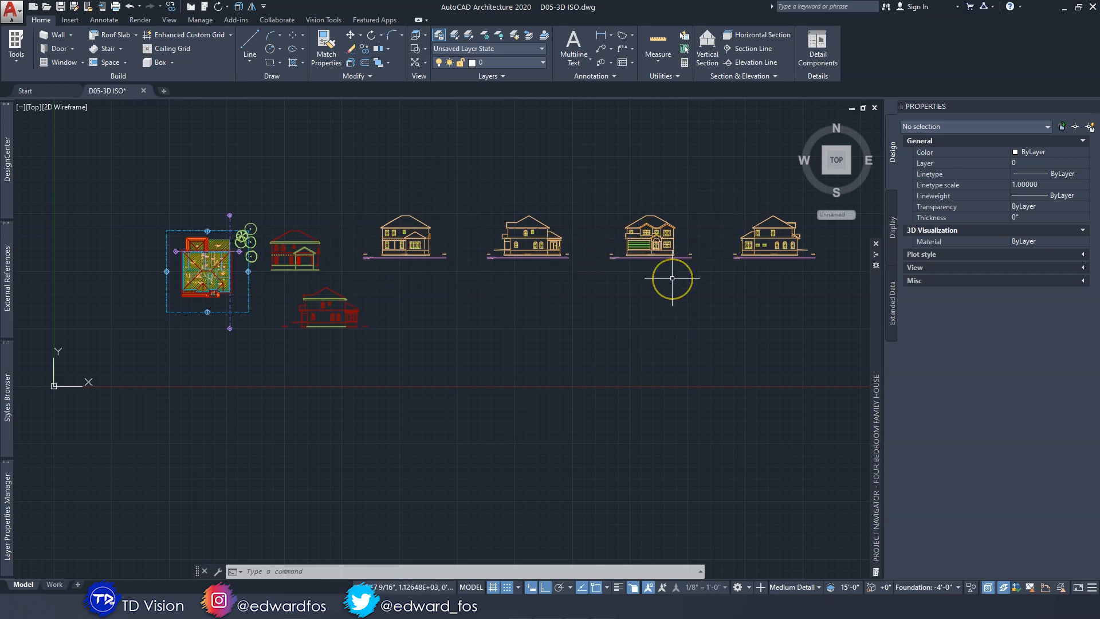
{"action": "scroll", "coordinate": [381, 245], "scroll_direction": "up", "scroll_amount": 5}
{"action": "middle_click_drag", "start_coordinate": [381, 246], "coordinate": [502, 244]}
{"action": "scroll", "coordinate": [502, 244], "scroll_direction": "down", "scroll_amount": 3}
{"action": "middle_click_drag", "start_coordinate": [707, 245], "coordinate": [458, 235]}
{"action": "middle_click_drag", "start_coordinate": [825, 200], "coordinate": [569, 268]}
{"action": "scroll", "coordinate": [569, 272], "scroll_direction": "down", "scroll_amount": 3}
Inspect where section line XX crosses the floor plan along the north wall by the kitchen and Bedroom 3.
{"action": "middle_click_drag", "start_coordinate": [81, 258], "coordinate": [401, 233]}
{"action": "scroll", "coordinate": [400, 236], "scroll_direction": "up", "scroll_amount": 1}
{"action": "scroll", "coordinate": [446, 291], "scroll_direction": "up", "scroll_amount": 5}
{"action": "scroll", "coordinate": [274, 232], "scroll_direction": "up", "scroll_amount": 3}
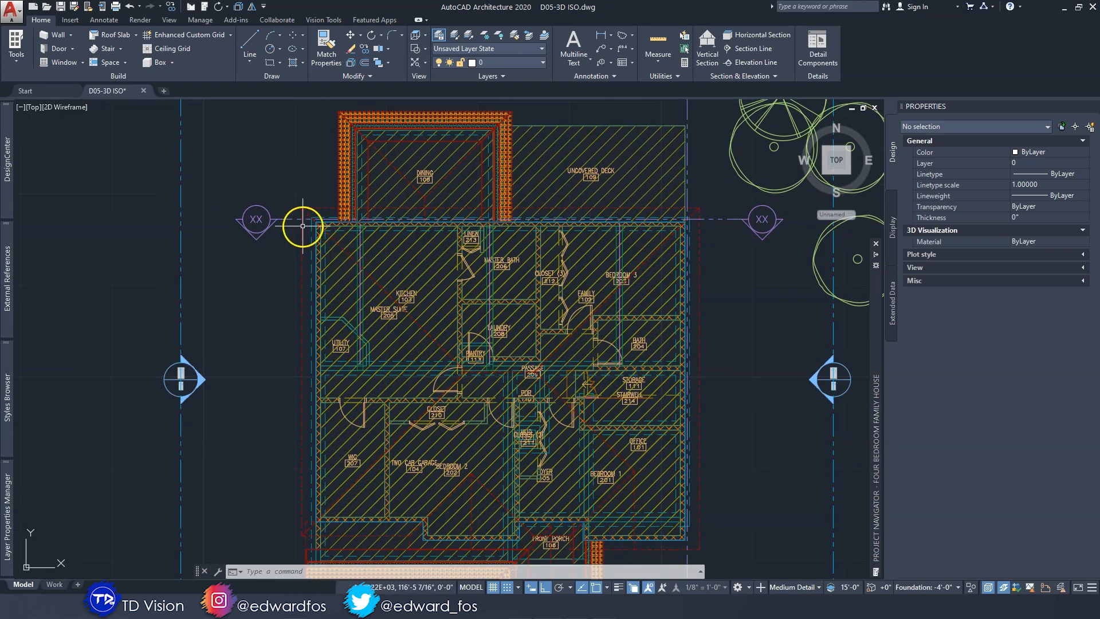
{"action": "middle_click_drag", "start_coordinate": [515, 227], "coordinate": [370, 246]}
{"action": "scroll", "coordinate": [521, 244], "scroll_direction": "up", "scroll_amount": 5}
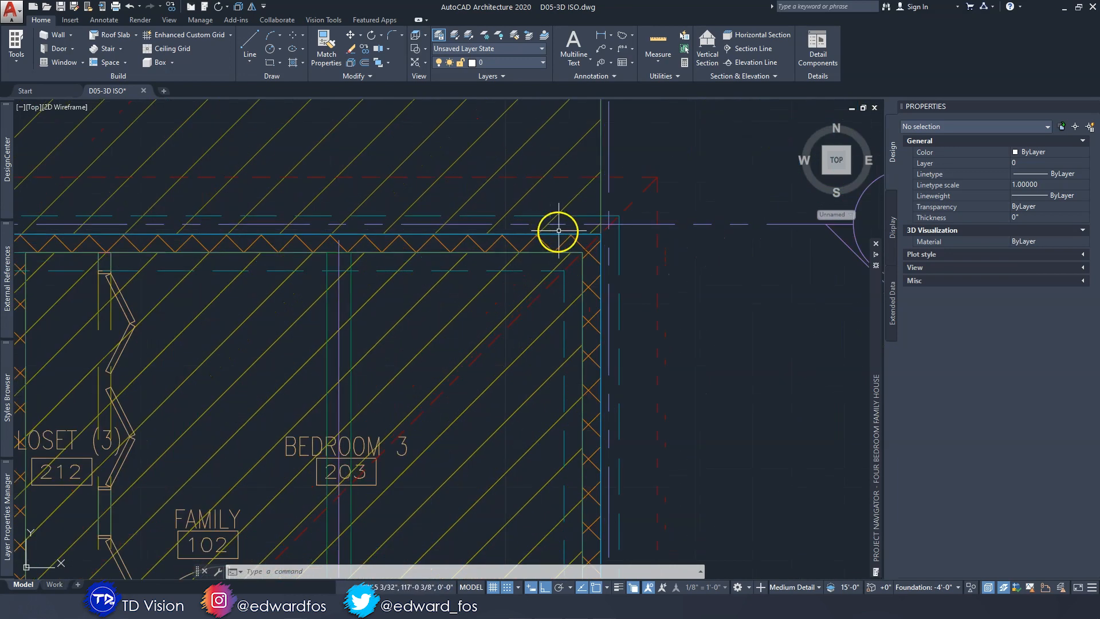
{"action": "scroll", "coordinate": [585, 229], "scroll_direction": "down", "scroll_amount": 3}
{"action": "scroll", "coordinate": [281, 226], "scroll_direction": "down", "scroll_amount": 3}
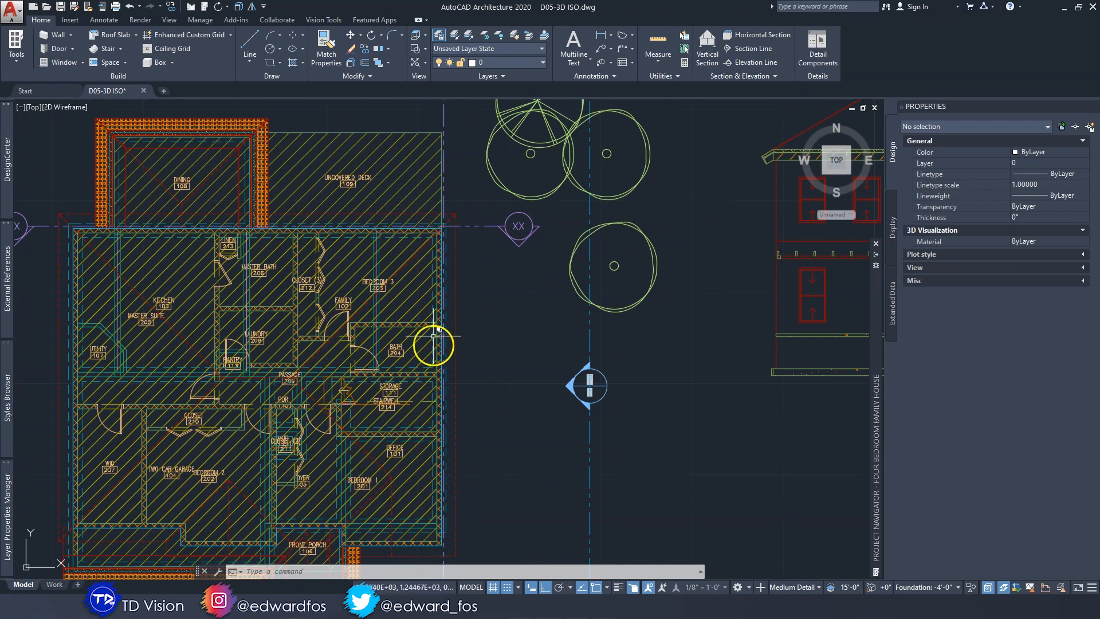
{"action": "middle_click_drag", "start_coordinate": [243, 229], "coordinate": [357, 226]}
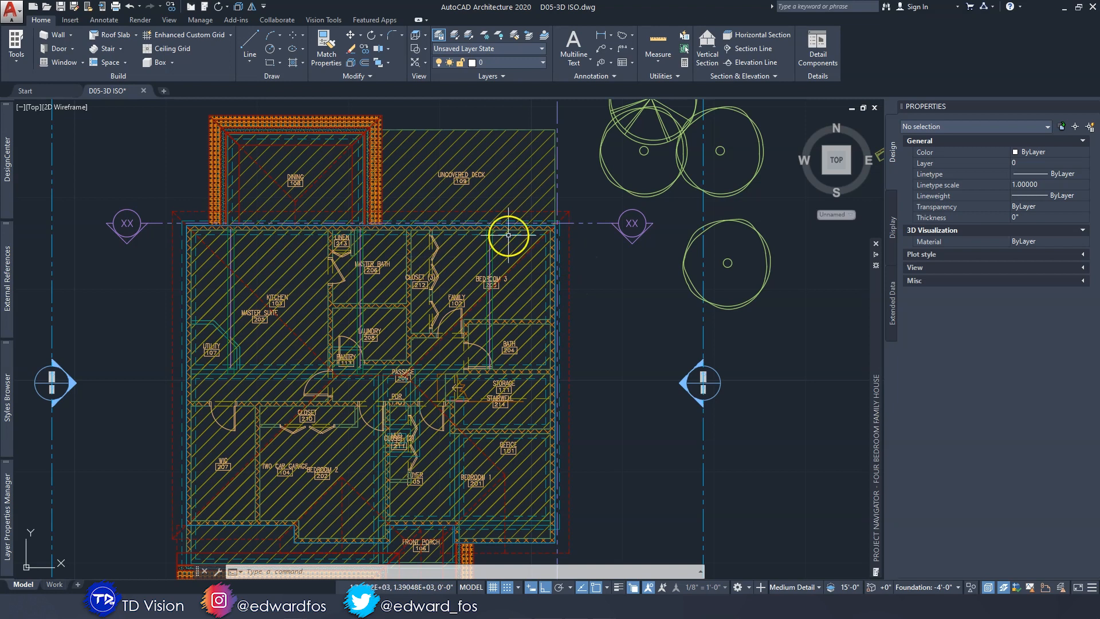
{"action": "scroll", "coordinate": [508, 268], "scroll_direction": "down", "scroll_amount": 3}
{"action": "scroll", "coordinate": [546, 251], "scroll_direction": "up", "scroll_amount": 7}
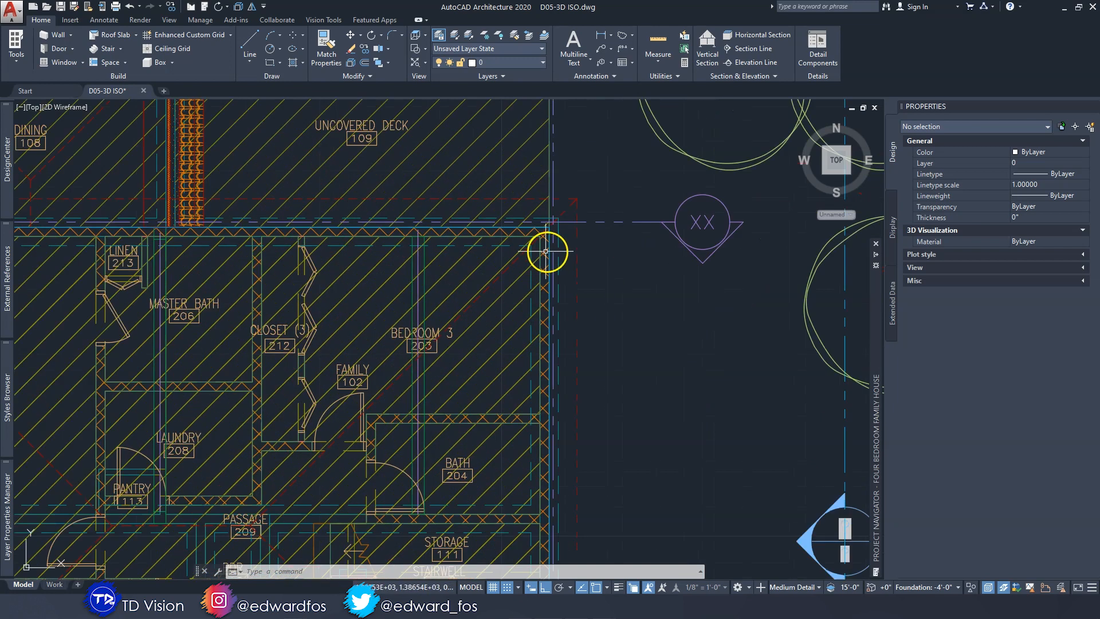
Select the horizontal and vertical building section lines on the plan in turn and compare each with its generated section.
{"action": "left_click", "coordinate": [610, 228]}
{"action": "scroll", "coordinate": [585, 227], "scroll_direction": "down", "scroll_amount": 5}
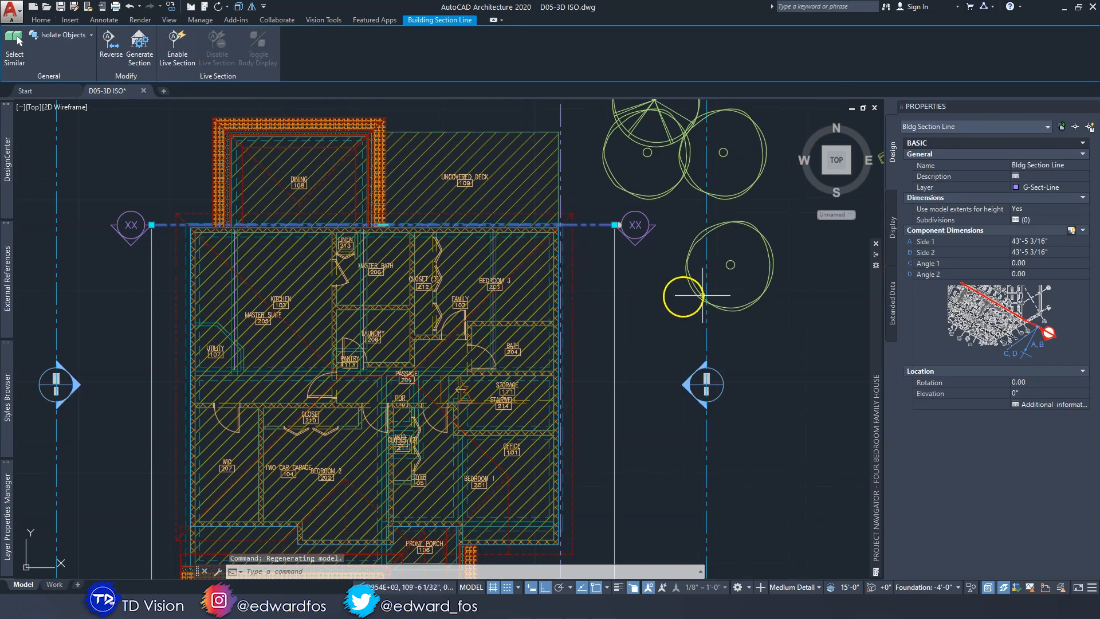
{"action": "scroll", "coordinate": [659, 298], "scroll_direction": "down", "scroll_amount": 2}
{"action": "left_click", "coordinate": [619, 205]}
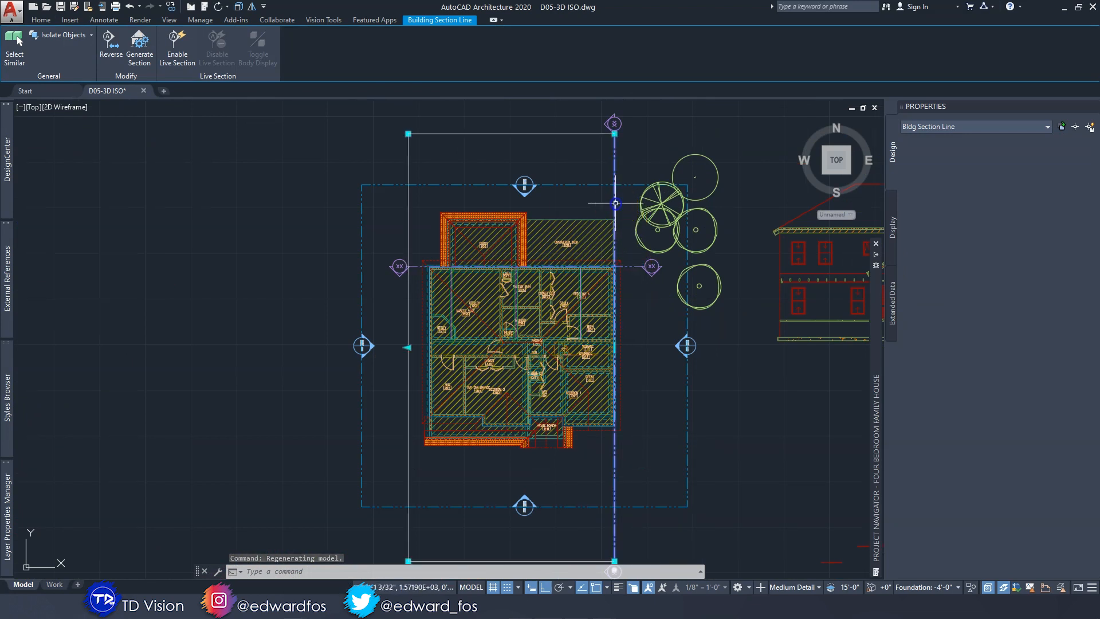
{"action": "middle_click_drag", "start_coordinate": [651, 250], "coordinate": [628, 250]}
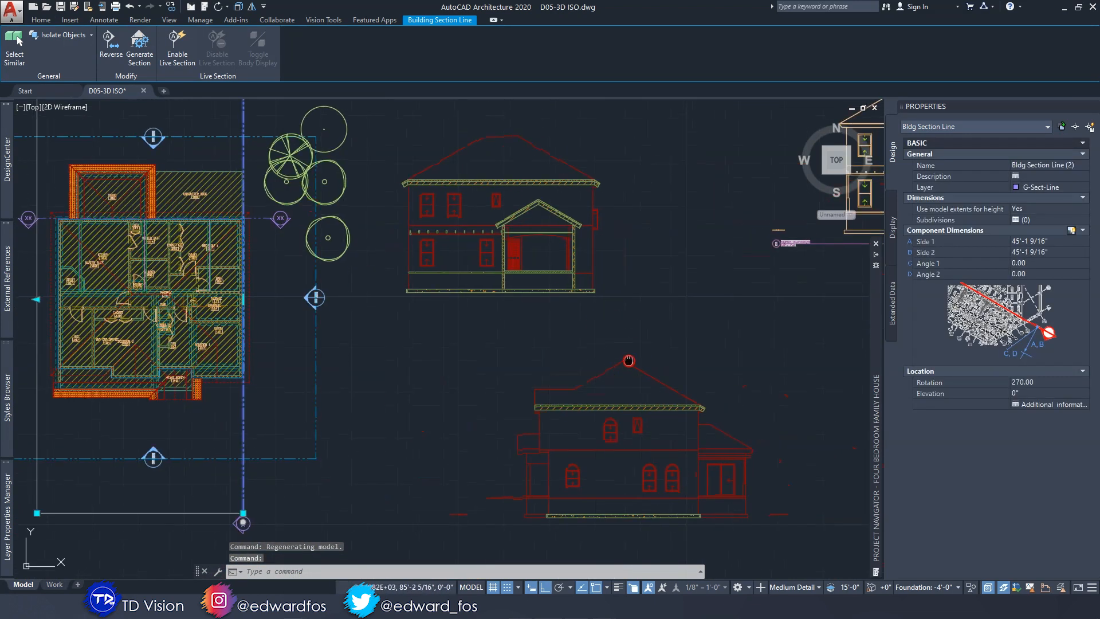
{"action": "scroll", "coordinate": [626, 361], "scroll_direction": "down", "scroll_amount": 1}
{"action": "scroll", "coordinate": [601, 231], "scroll_direction": "up", "scroll_amount": 4}
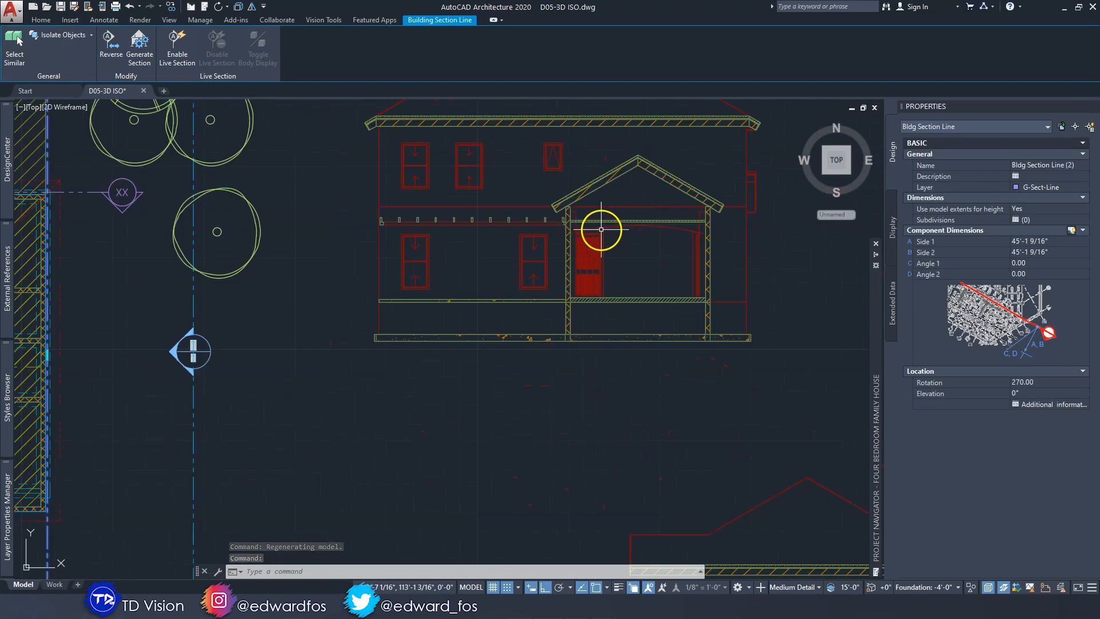
{"action": "scroll", "coordinate": [564, 273], "scroll_direction": "down", "scroll_amount": 4}
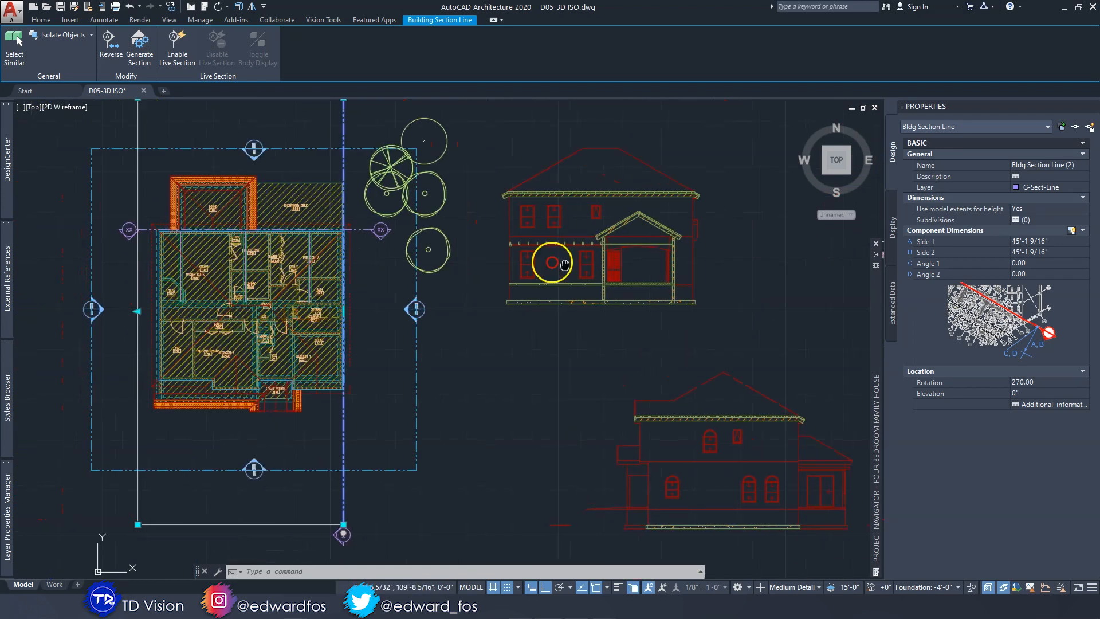
{"action": "left_click", "coordinate": [377, 233]}
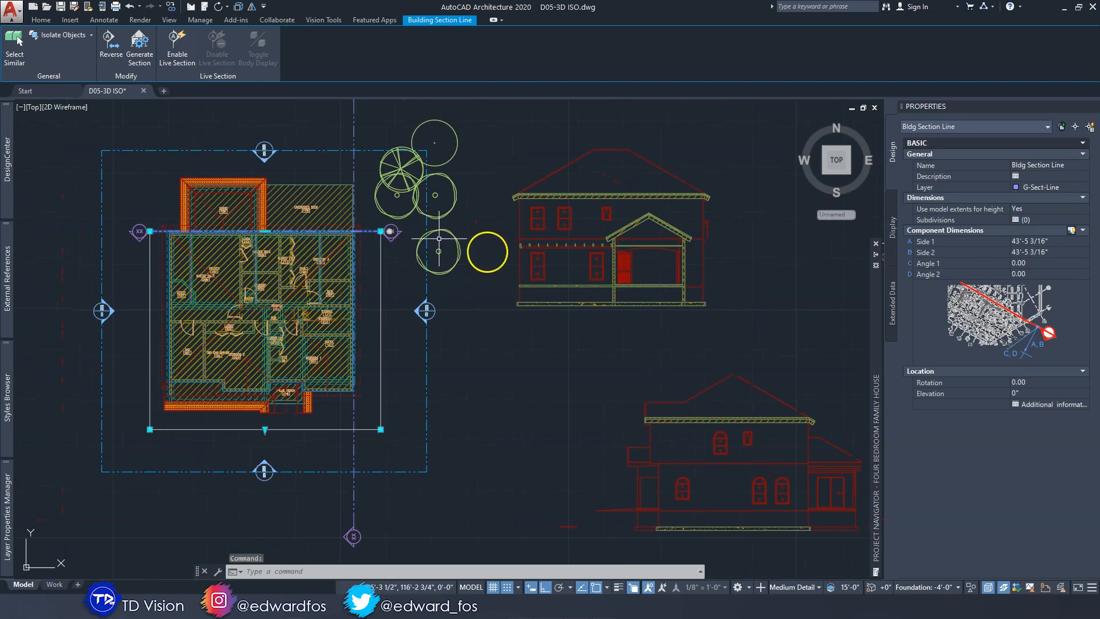
{"action": "left_click", "coordinate": [354, 172]}
{"action": "middle_click_drag", "start_coordinate": [654, 443], "coordinate": [460, 308]}
{"action": "scroll", "coordinate": [559, 337], "scroll_direction": "up", "scroll_amount": 3}
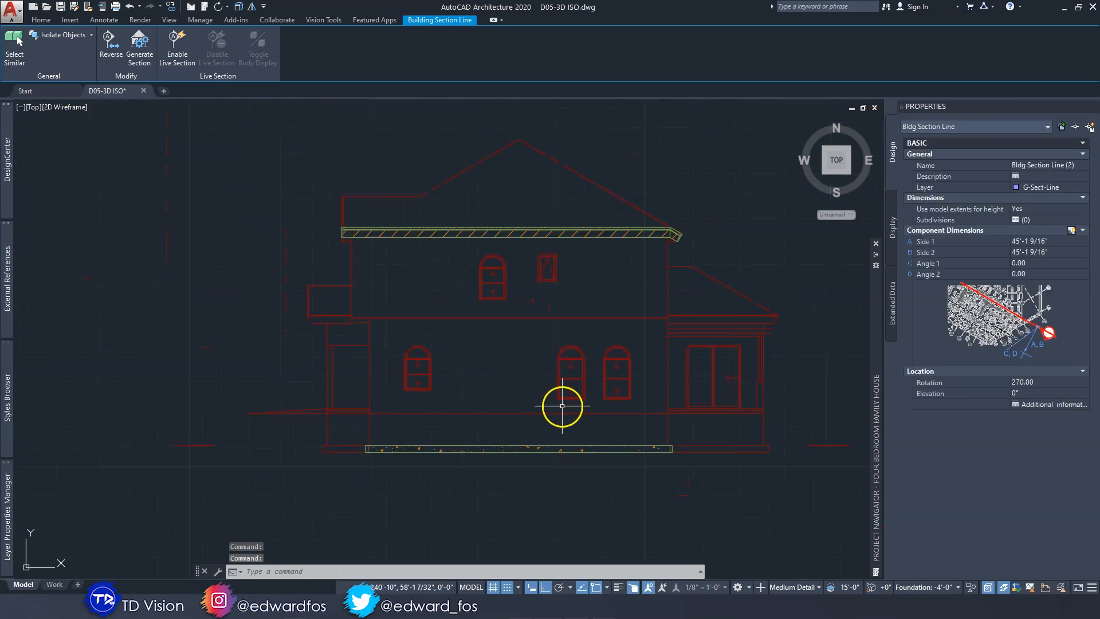
{"action": "mouse_move", "coordinate": [466, 364]}
{"action": "middle_mouse_down"}
{"action": "mouse_move", "coordinate": [514, 388]}
{"action": "mouse_move", "coordinate": [545, 343]}
{"action": "middle_mouse_up"}
{"action": "scroll", "coordinate": [544, 343], "scroll_direction": "down", "scroll_amount": 3}
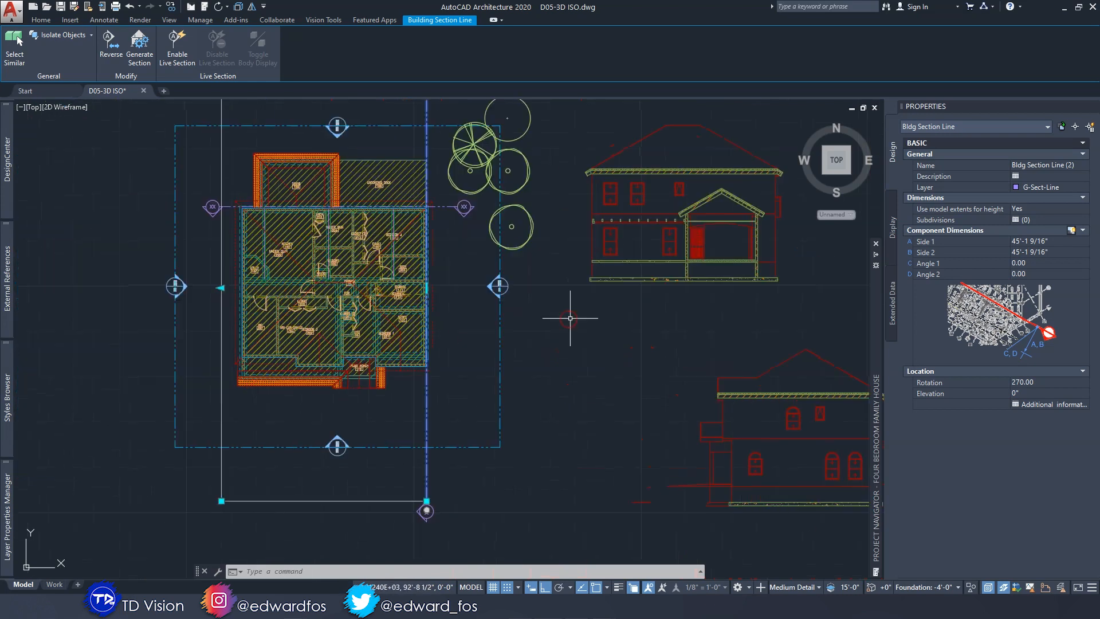
Refresh the upper 2D section so that it includes the terrain, and inspect its ground profile.
{"action": "middle_click_drag", "start_coordinate": [416, 315], "coordinate": [453, 316]}
{"action": "middle_click_drag", "start_coordinate": [649, 292], "coordinate": [539, 321]}
{"action": "left_click", "coordinate": [540, 322]}
{"action": "left_click", "coordinate": [574, 246]}
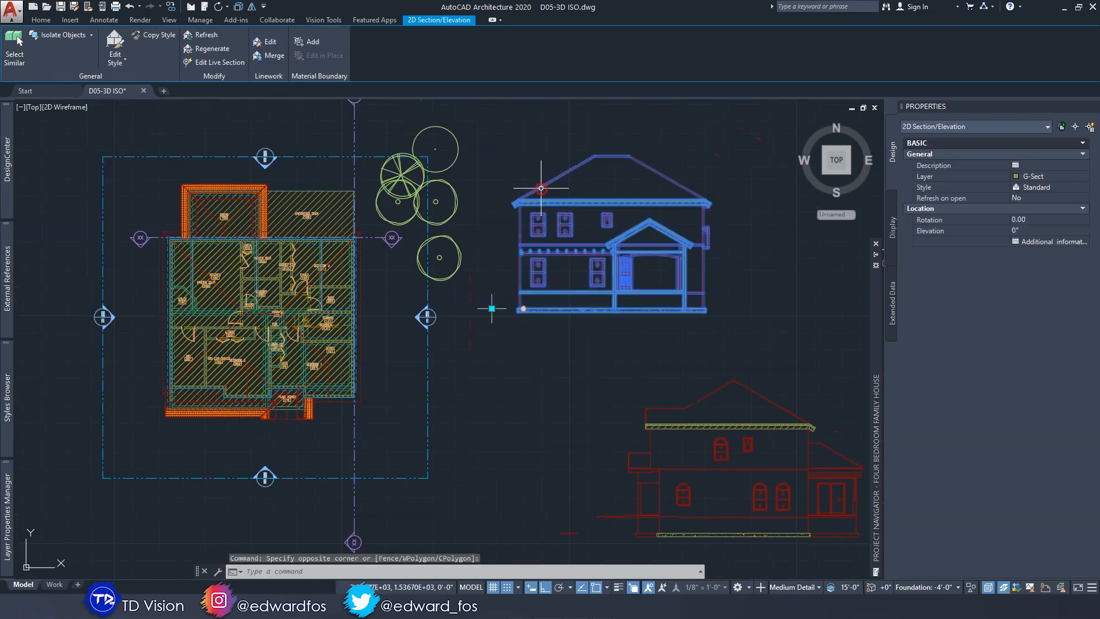
{"action": "right_click", "coordinate": [542, 191]}
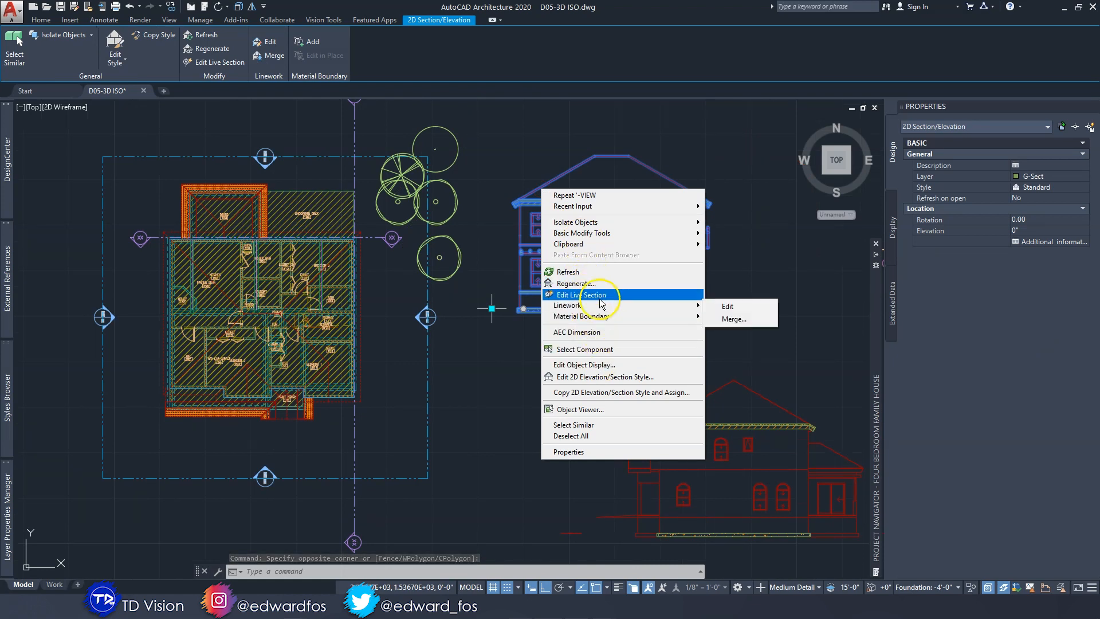
{"action": "left_click", "coordinate": [599, 272]}
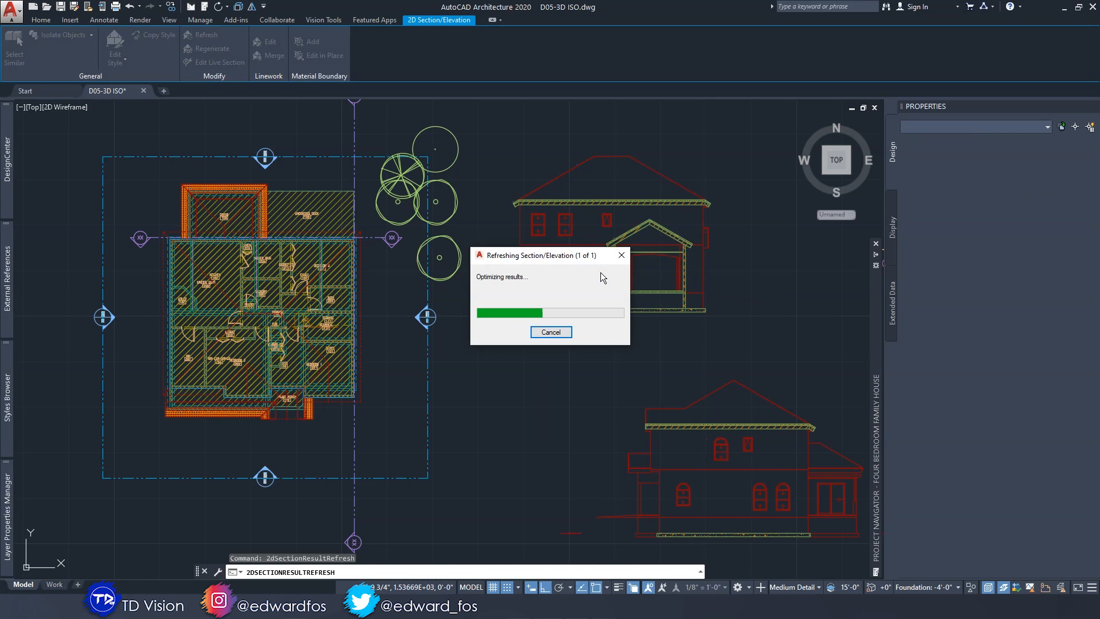
{"action": "scroll", "coordinate": [624, 305], "scroll_direction": "up", "scroll_amount": 5}
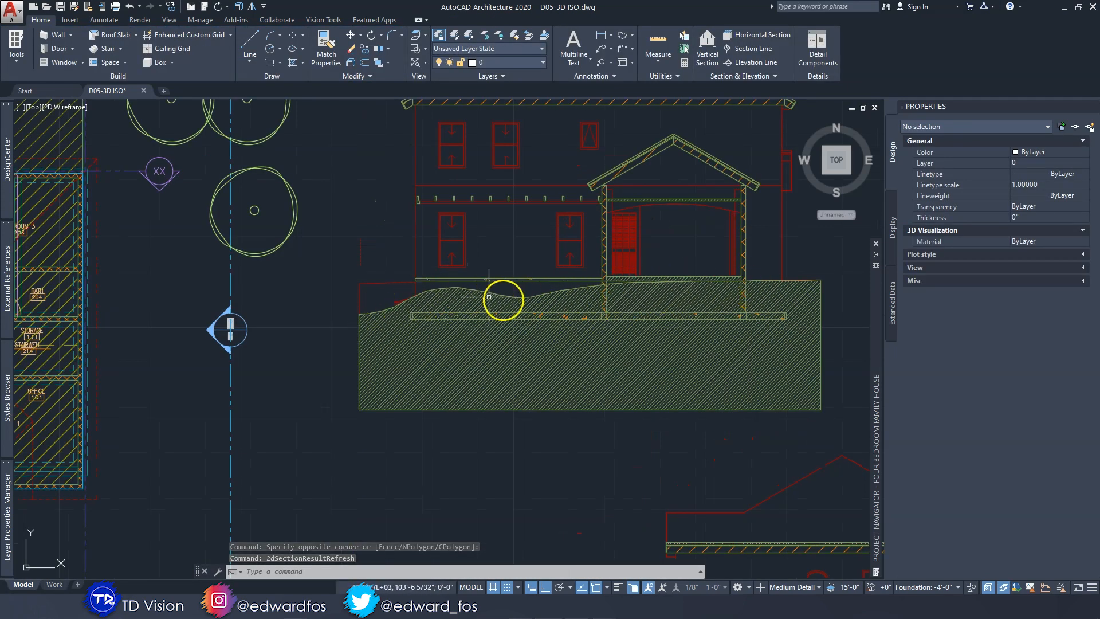
{"action": "middle_click_drag", "start_coordinate": [627, 363], "coordinate": [546, 245]}
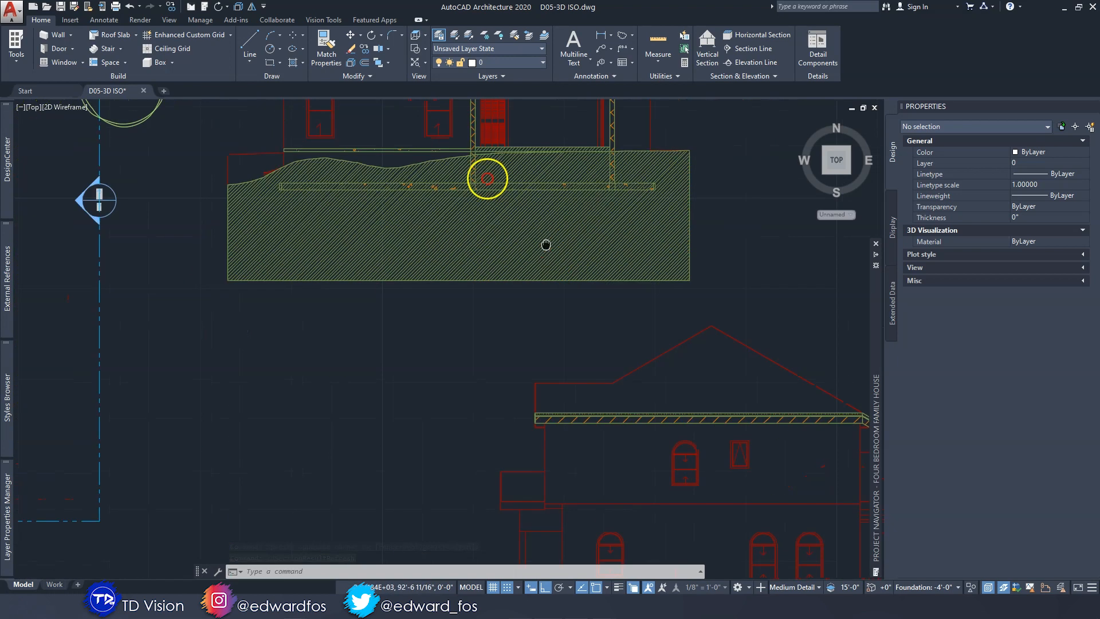
Refresh the lower 2D section so that it includes the terrain.
{"action": "scroll", "coordinate": [546, 245], "scroll_direction": "down", "scroll_amount": 3}
{"action": "left_click", "coordinate": [744, 263]}
{"action": "left_click", "coordinate": [437, 380]}
{"action": "right_click", "coordinate": [656, 268]}
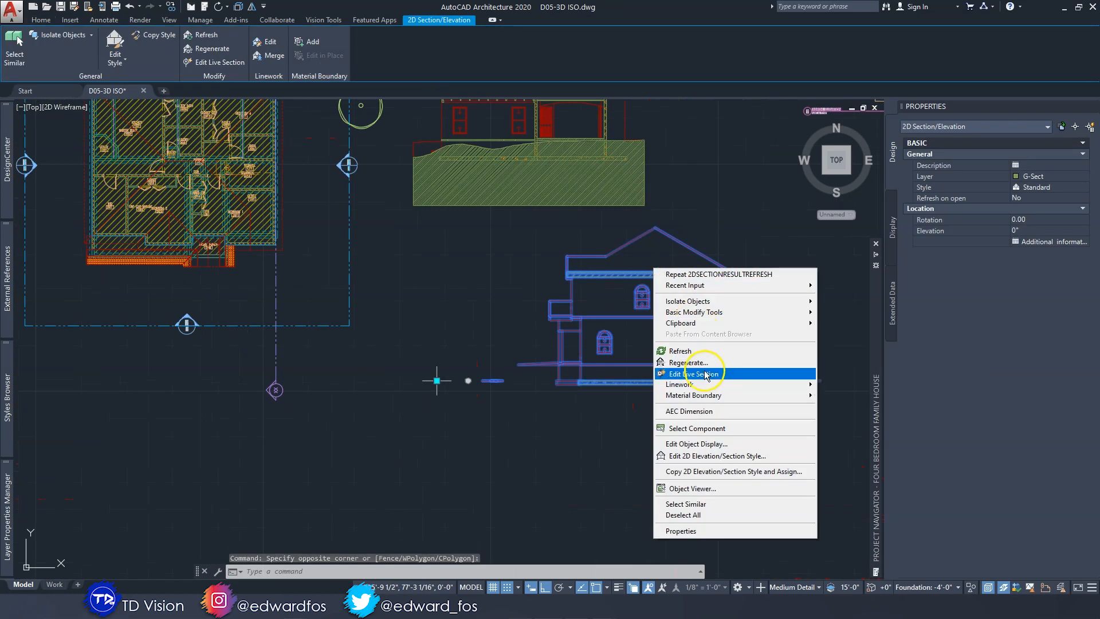
{"action": "left_click", "coordinate": [703, 351]}
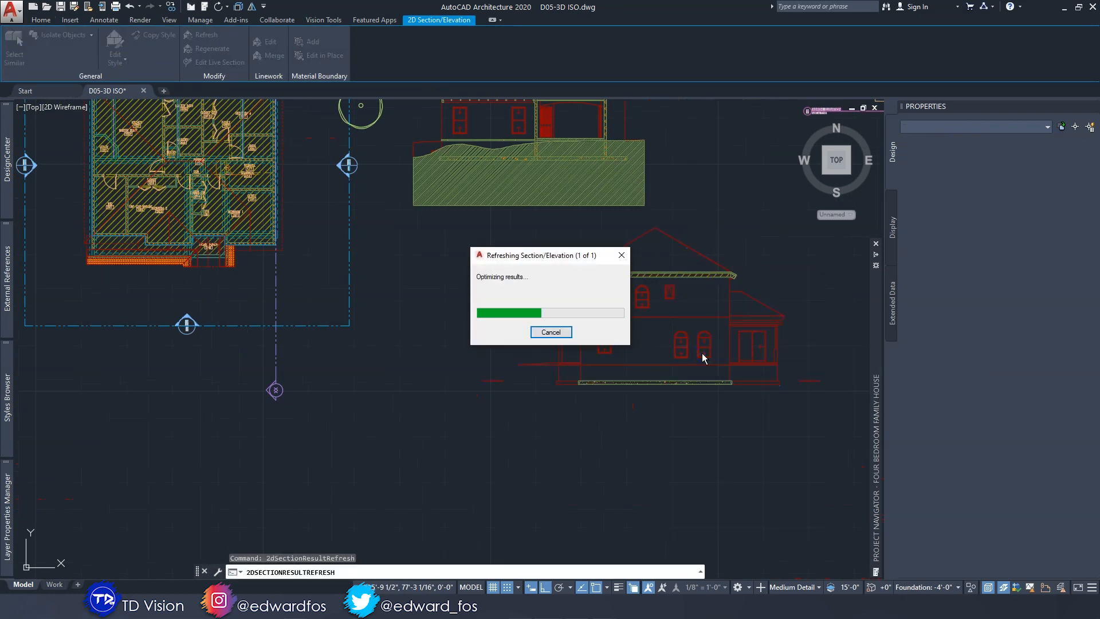
Examine the foundation slab's position below the sloping terrain line in the refreshed lower section.
{"action": "scroll", "coordinate": [703, 353], "scroll_direction": "up", "scroll_amount": 4}
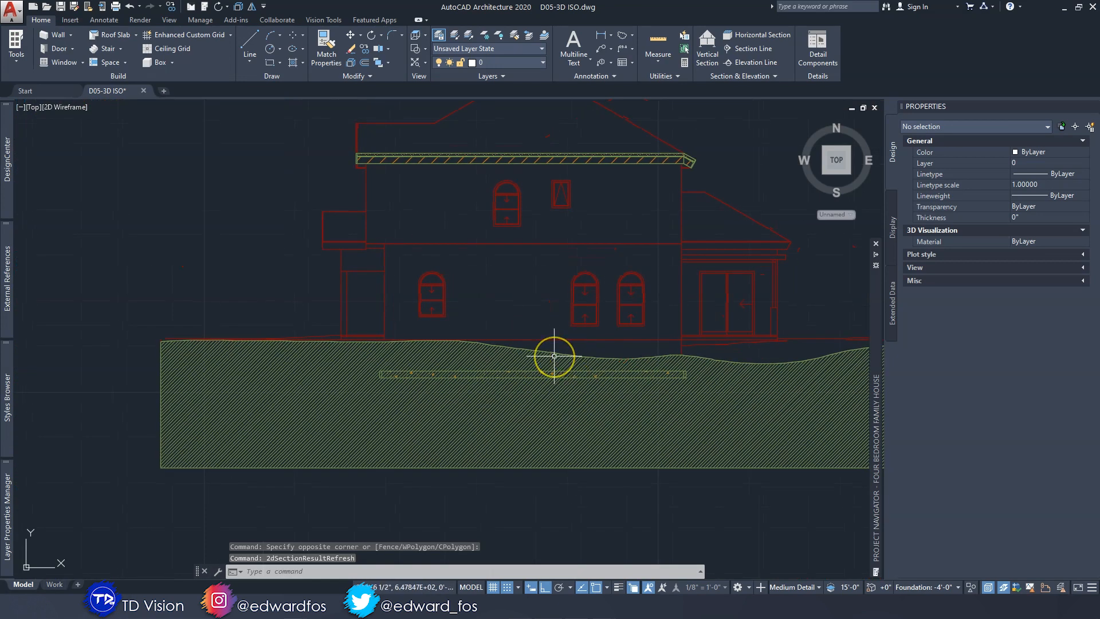
{"action": "scroll", "coordinate": [553, 356], "scroll_direction": "up", "scroll_amount": 4}
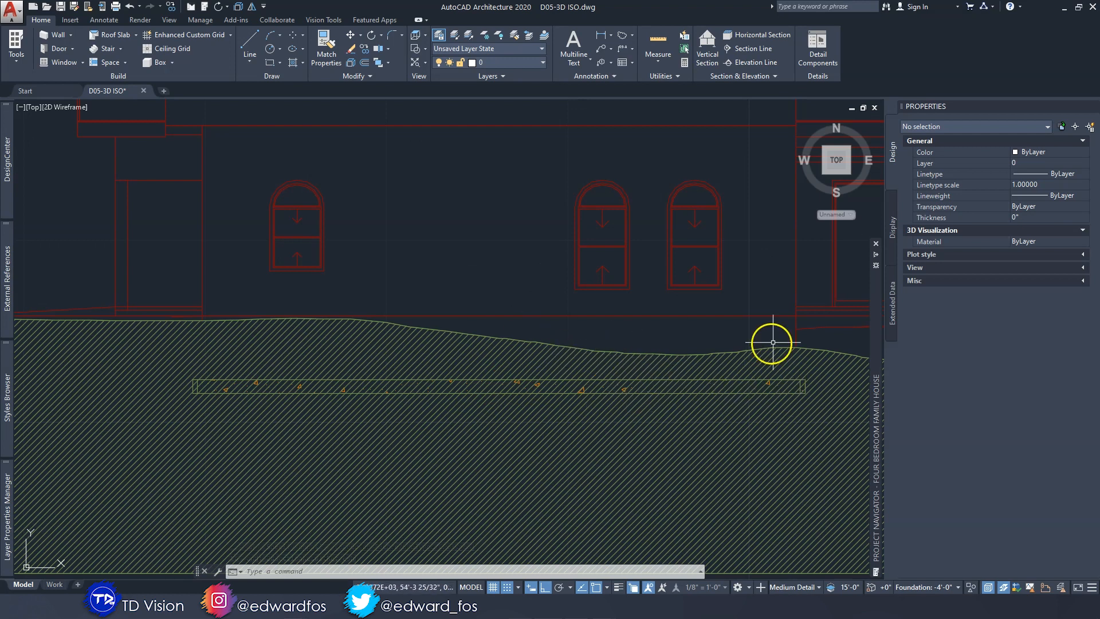
{"action": "middle_click_drag", "start_coordinate": [742, 364], "coordinate": [681, 334]}
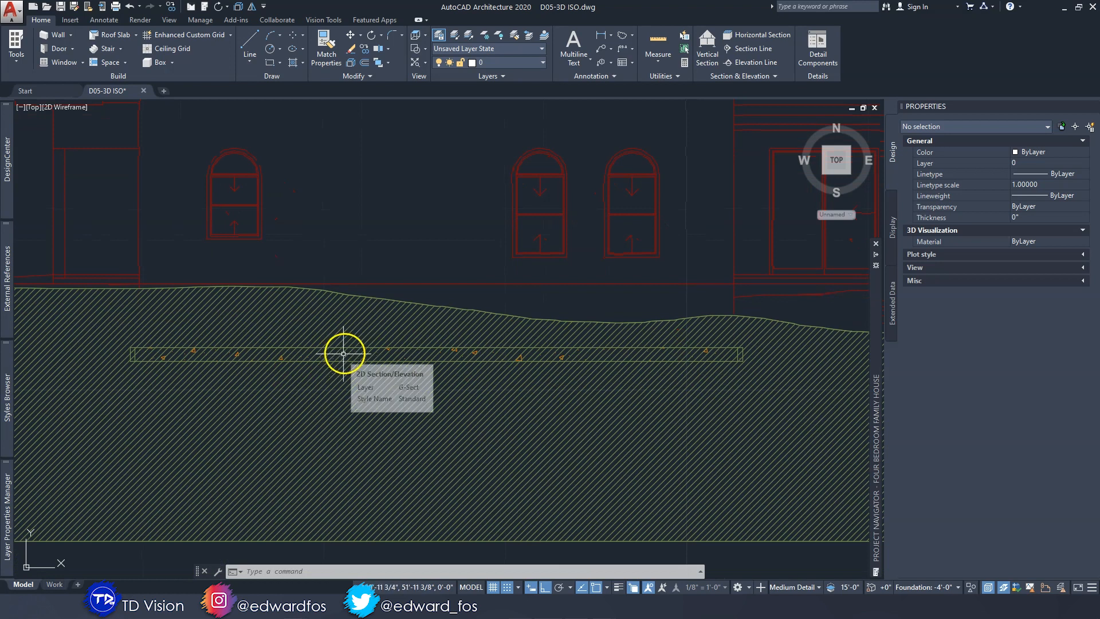
{"action": "scroll", "coordinate": [353, 353], "scroll_direction": "down", "scroll_amount": 3}
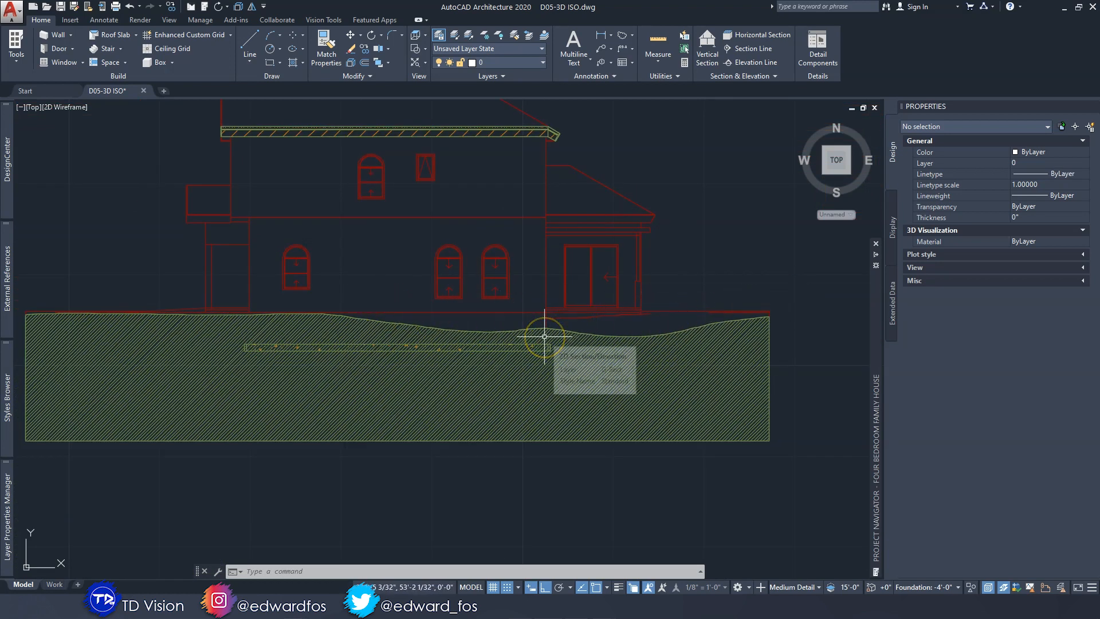
{"action": "scroll", "coordinate": [516, 339], "scroll_direction": "up", "scroll_amount": 3}
{"action": "middle_click_drag", "start_coordinate": [505, 342], "coordinate": [584, 343]}
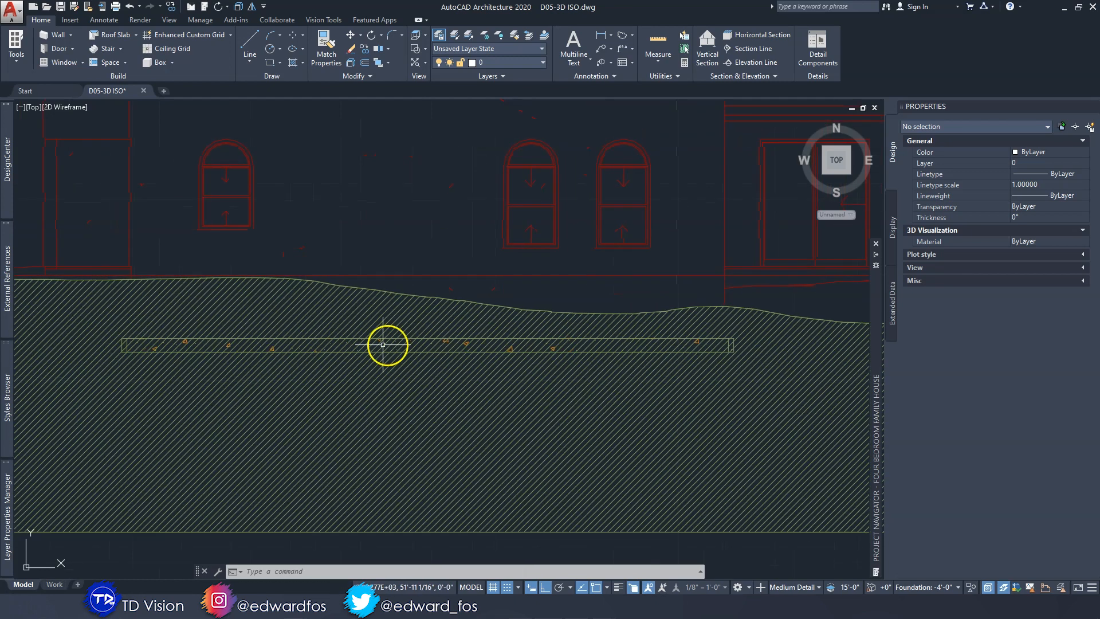
{"action": "scroll", "coordinate": [367, 349], "scroll_direction": "down", "scroll_amount": 6}
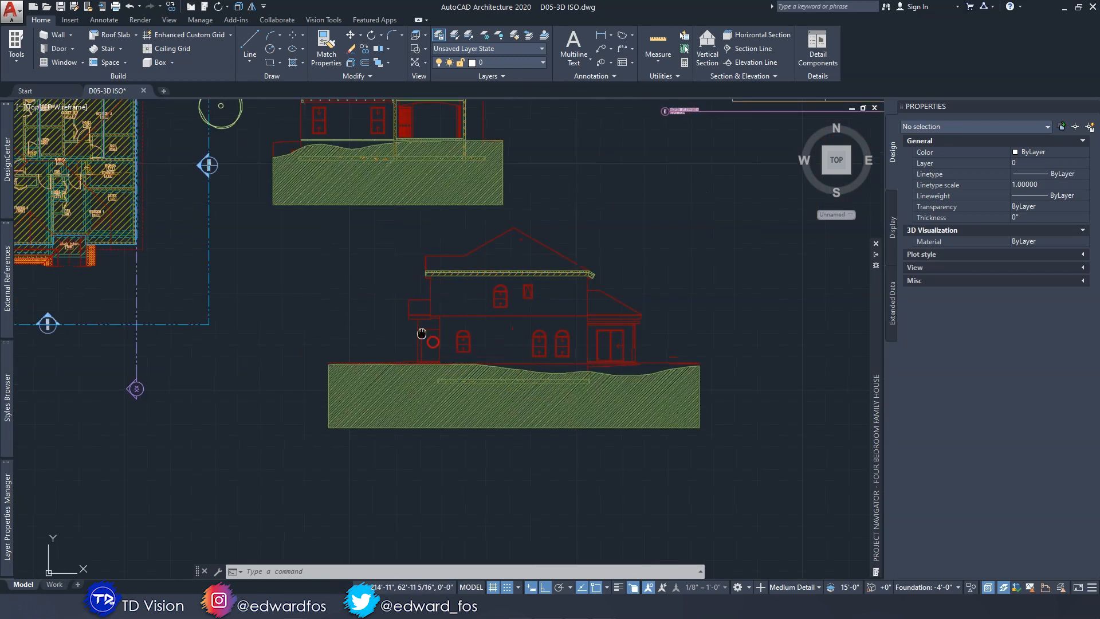
Locate the Foundation_Overall construct in the project's Architecture Substructure folder.
{"action": "mouse_move", "coordinate": [872, 336]}
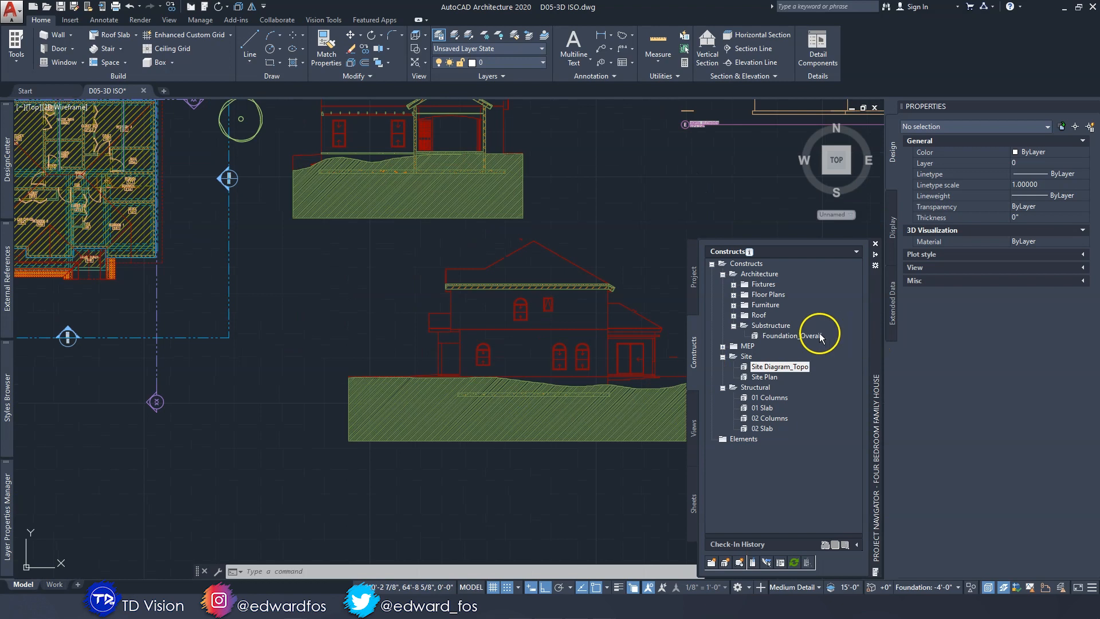
{"action": "left_click", "coordinate": [790, 338]}
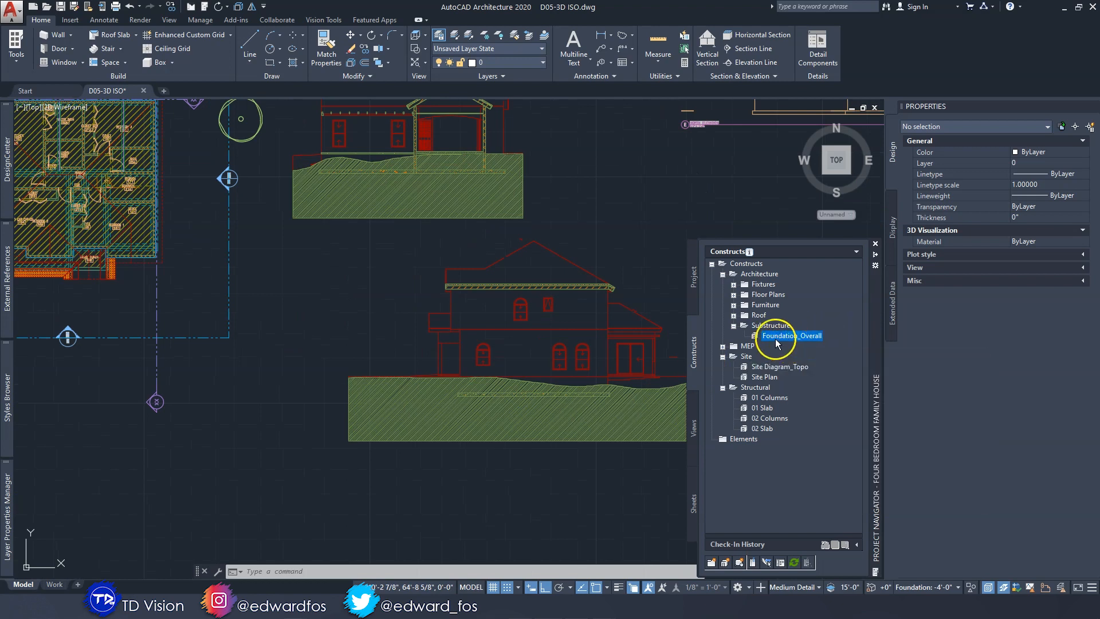
{"action": "left_click", "coordinate": [406, 326]}
{"action": "left_click", "coordinate": [407, 329]}
Start a stepped polyline at the foundation slab's upper-left corner in the lower section, with an 8' horizontal run and a 9" drop.
{"action": "scroll", "coordinate": [478, 393], "scroll_direction": "up", "scroll_amount": 6}
{"action": "middle_click_drag", "start_coordinate": [479, 394], "coordinate": [406, 381]}
{"action": "left_click", "coordinate": [254, 58]}
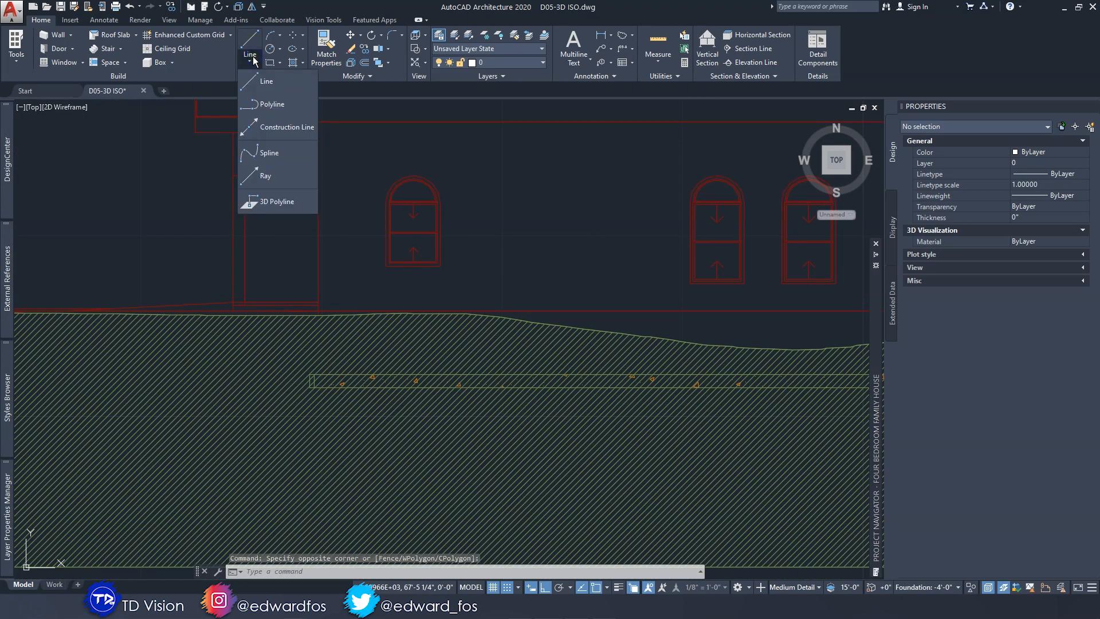
{"action": "left_click", "coordinate": [273, 104]}
{"action": "middle_click_drag", "start_coordinate": [377, 313], "coordinate": [340, 238]}
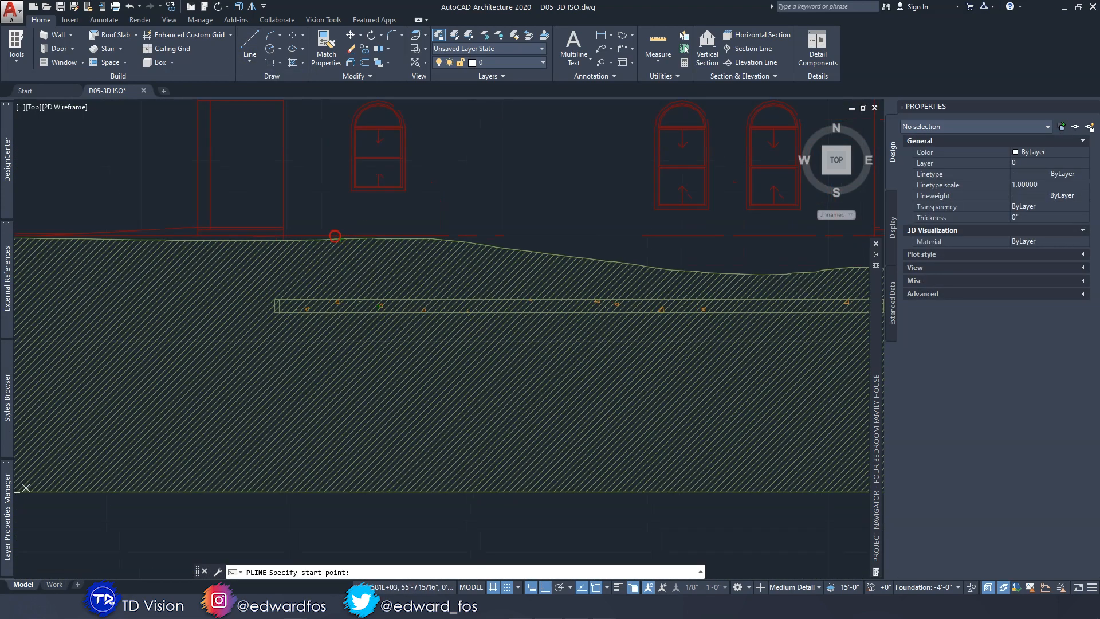
{"action": "scroll", "coordinate": [295, 237], "scroll_direction": "down", "scroll_amount": 3}
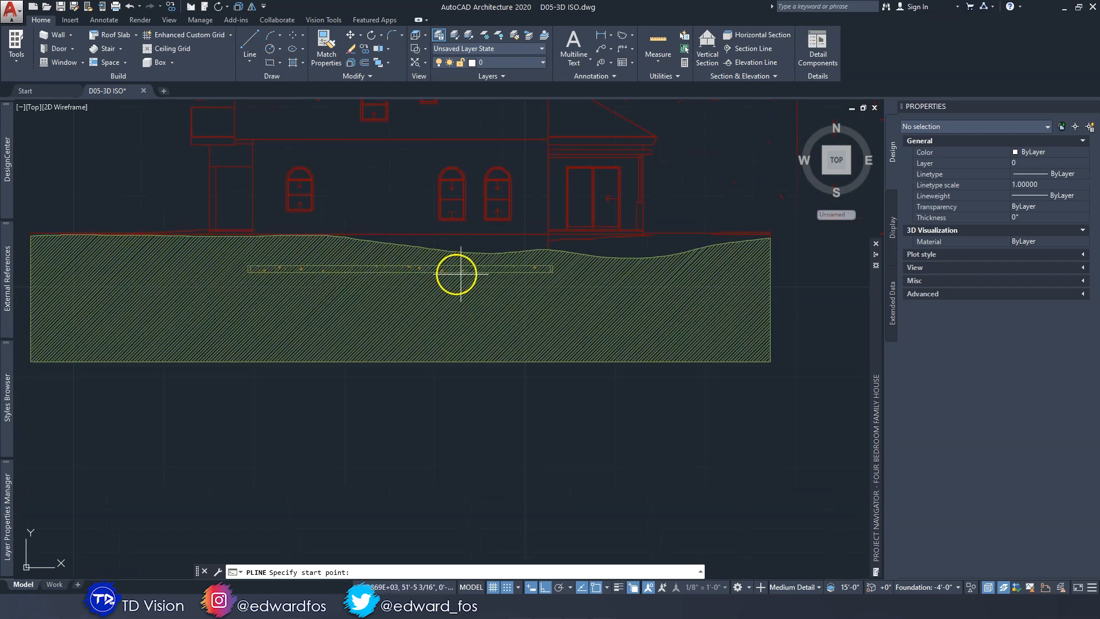
{"action": "scroll", "coordinate": [248, 250], "scroll_direction": "up", "scroll_amount": 3}
{"action": "scroll", "coordinate": [275, 285], "scroll_direction": "up", "scroll_amount": 3}
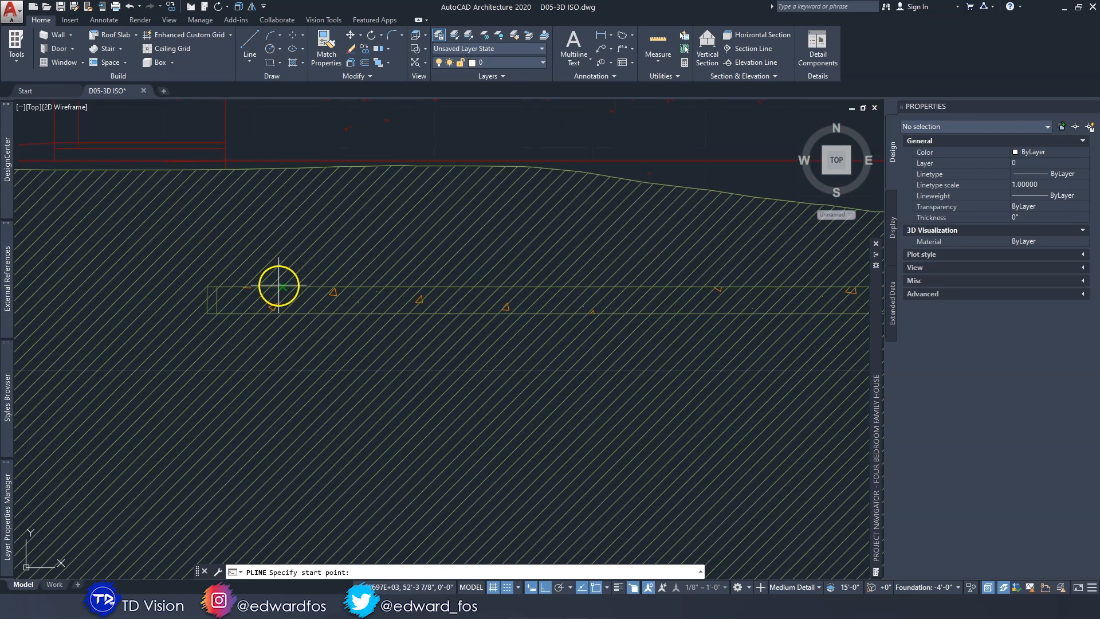
{"action": "left_click", "coordinate": [217, 287]}
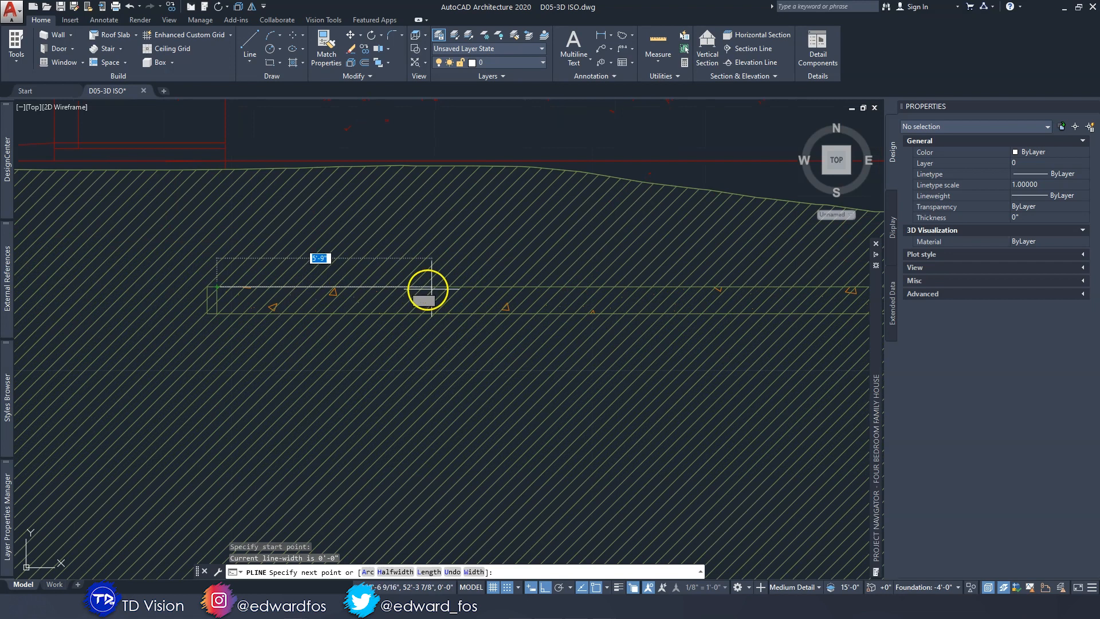
{"action": "scroll", "coordinate": [507, 286], "scroll_direction": "down", "scroll_amount": 2}
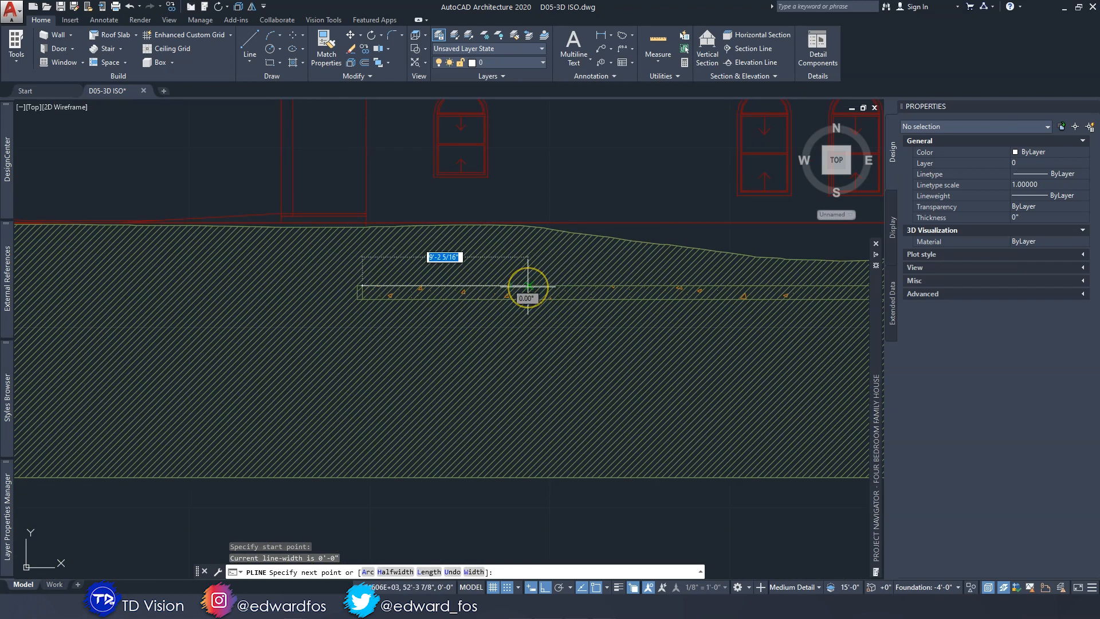
{"action": "type", "text": "8'"}
{"action": "key", "text": "Return"}
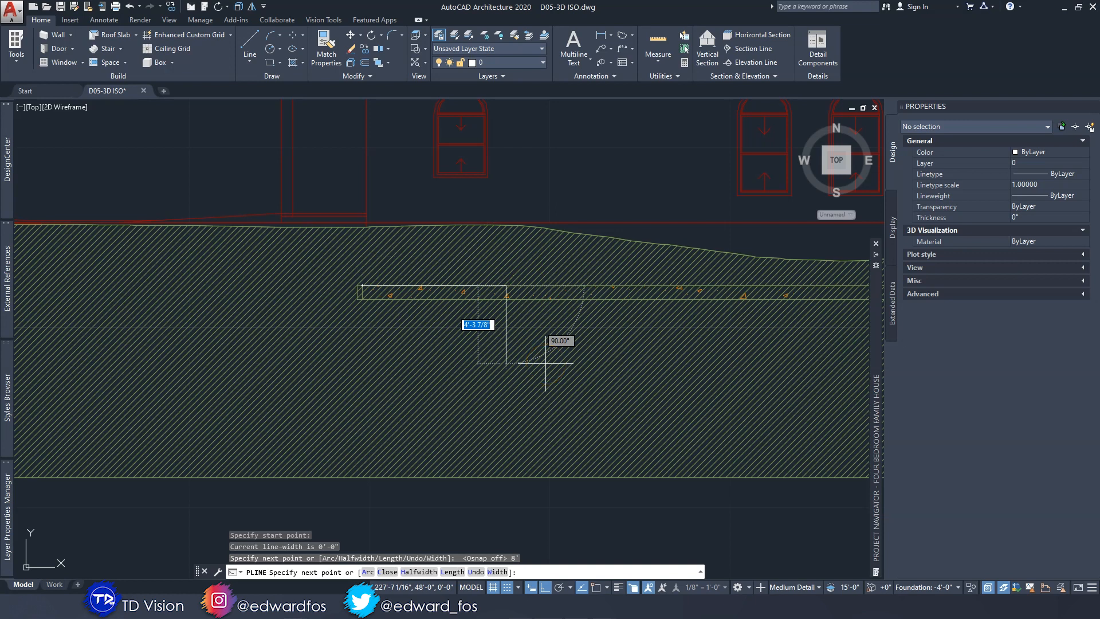
{"action": "type", "text": "9"}
{"action": "key", "text": "Return"}
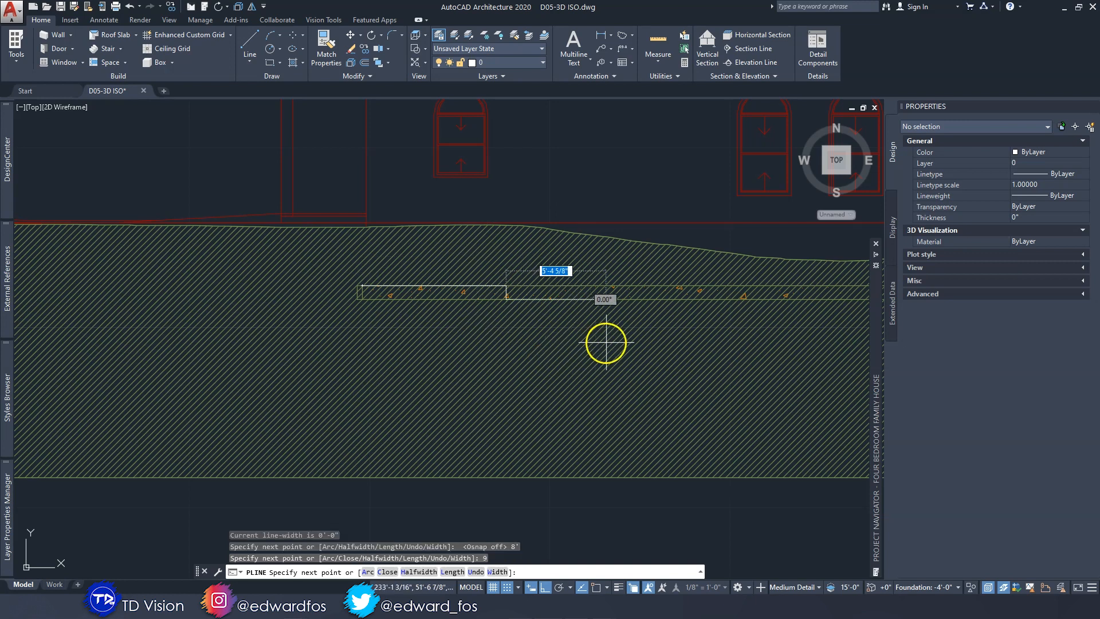
Continue the stepped polyline below the slab with two more 8' horizontal runs, each followed by a 9" drop.
{"action": "middle_click_drag", "start_coordinate": [700, 309], "coordinate": [655, 307]}
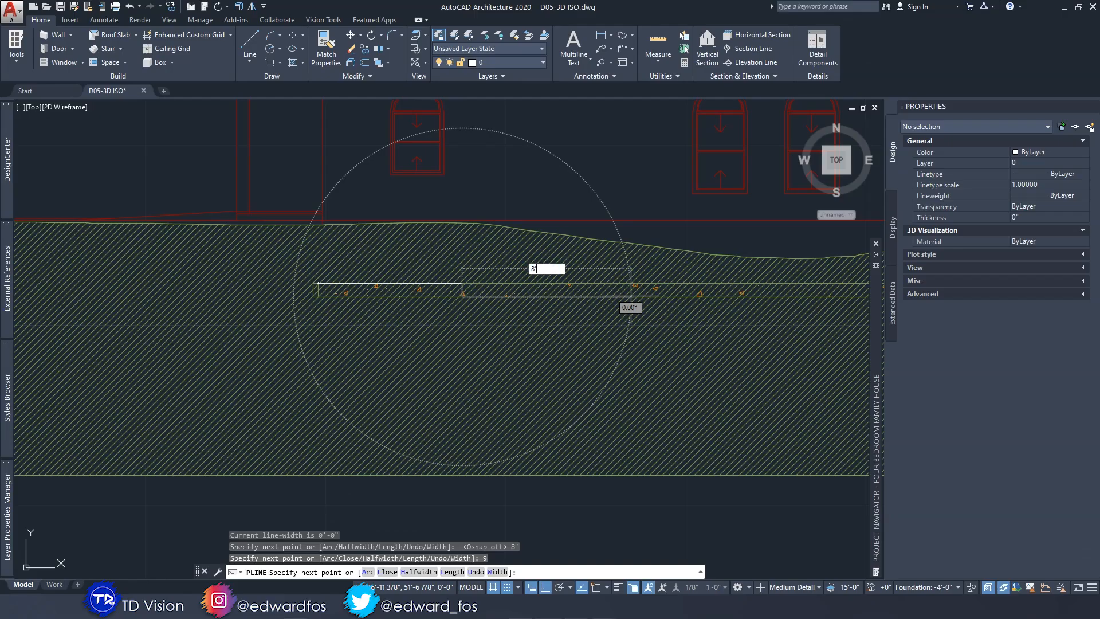
{"action": "key", "text": "Return"}
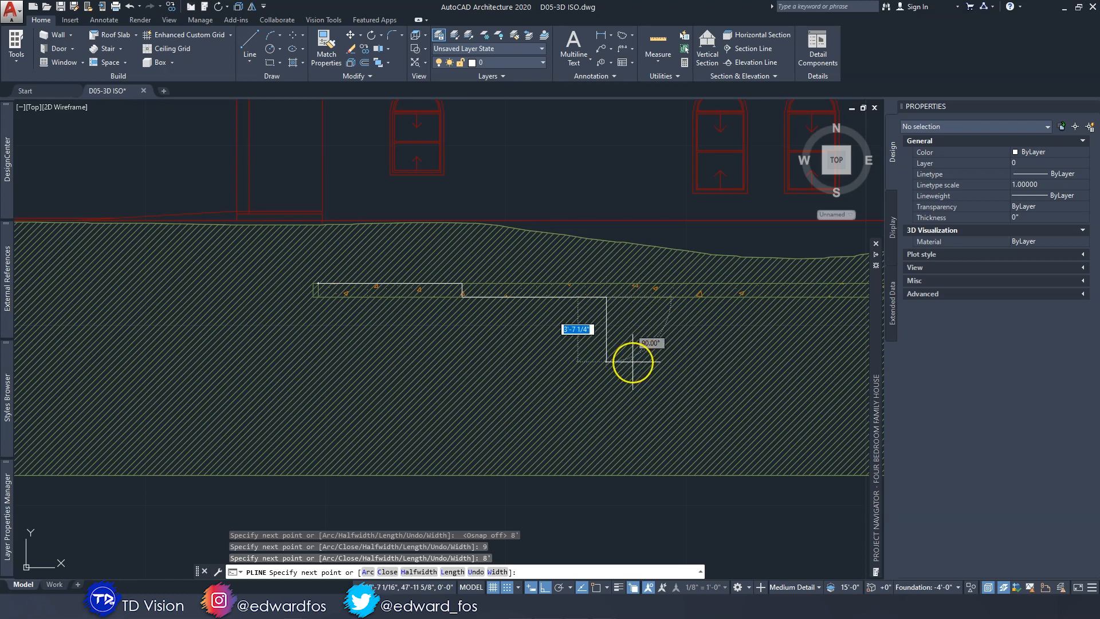
{"action": "type", "text": "9"}
{"action": "key", "text": "Return"}
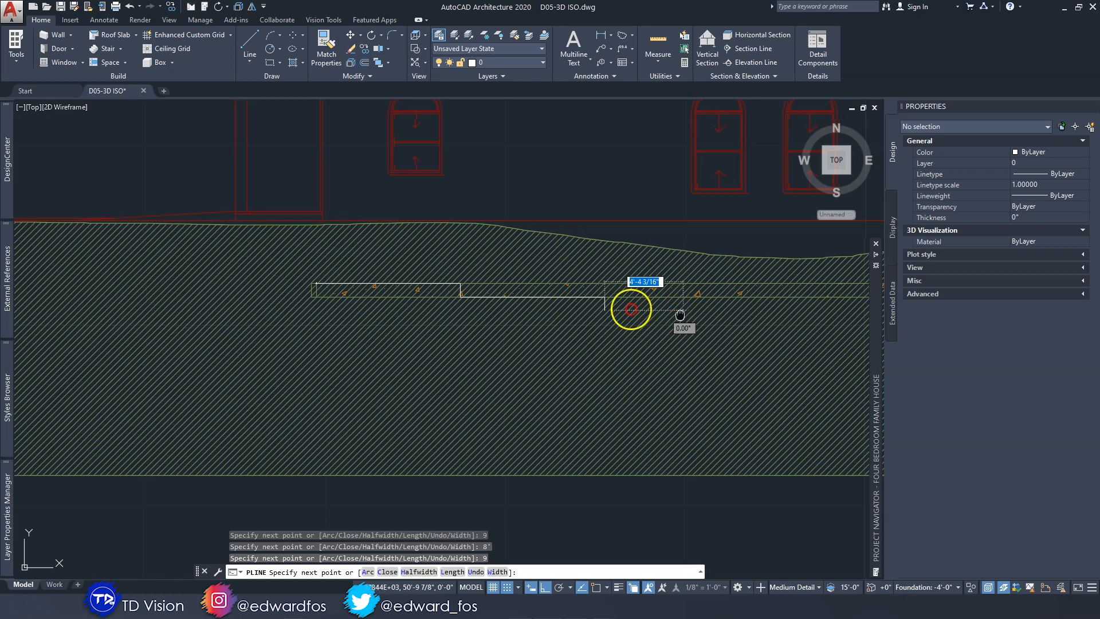
{"action": "middle_click_drag", "start_coordinate": [683, 320], "coordinate": [475, 297]}
{"action": "type", "text": "8'"}
{"action": "key", "text": "Return"}
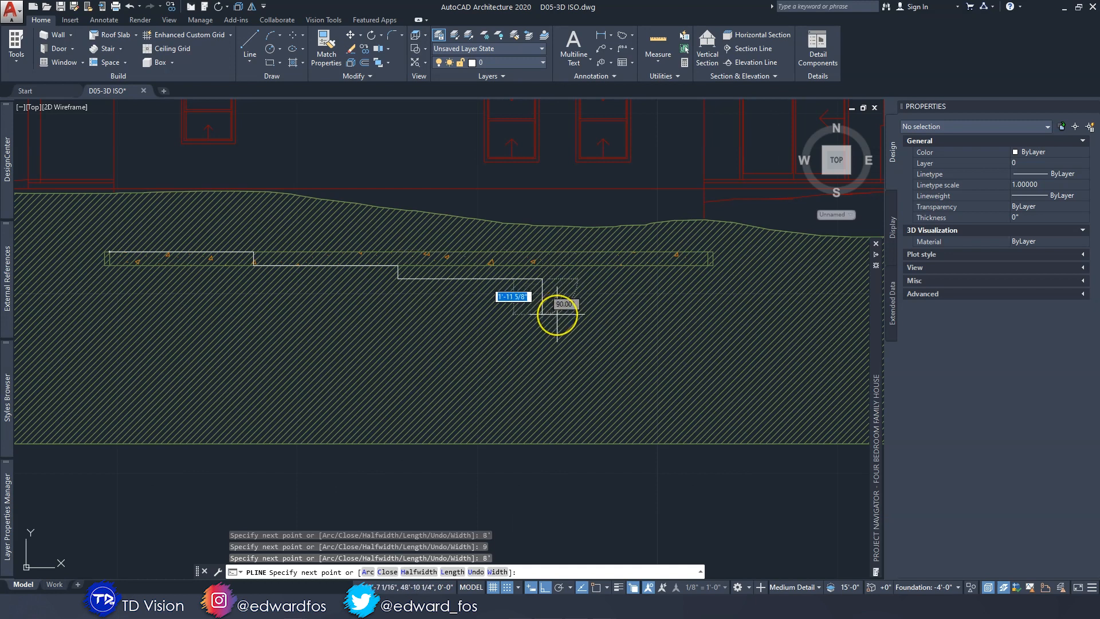
{"action": "type", "text": "9"}
{"action": "key", "text": "Return"}
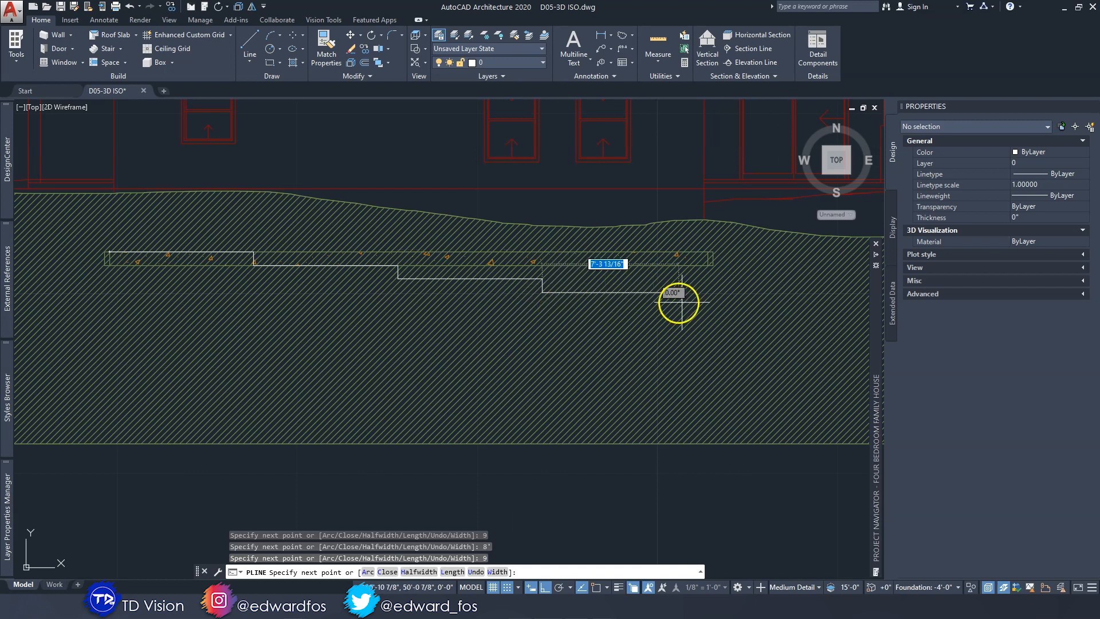
Extend the lowest run of the polyline horizontally to align with the slab's right end, and finish the polyline.
{"action": "scroll", "coordinate": [705, 287], "scroll_direction": "up", "scroll_amount": 3}
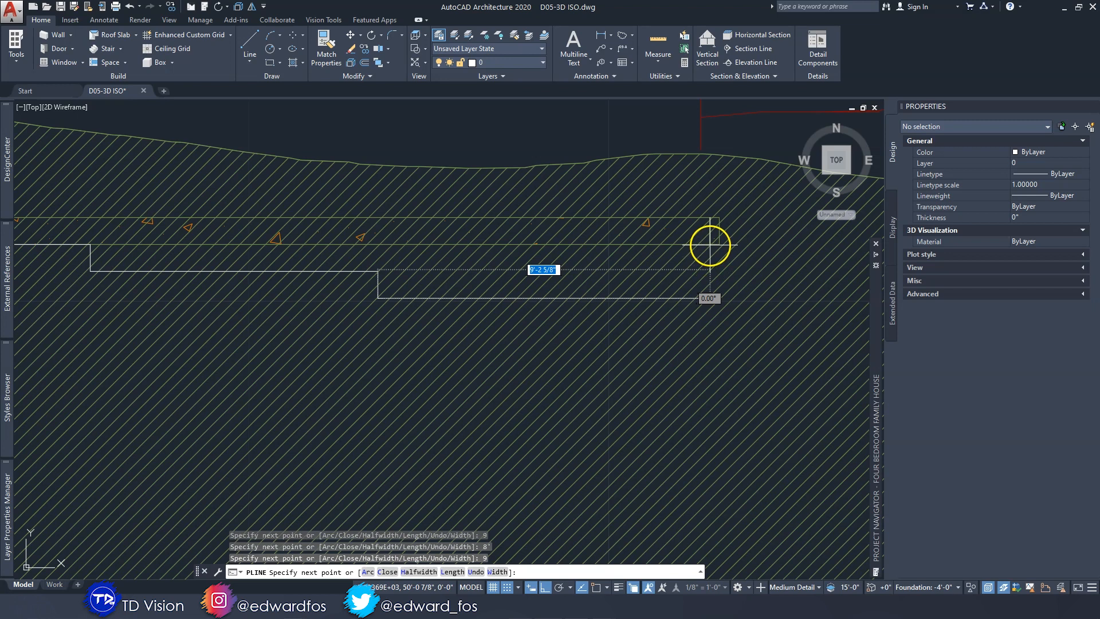
{"action": "left_click", "coordinate": [707, 260]}
{"action": "key", "text": "Escape"}
{"action": "key", "text": "Escape"}
{"action": "scroll", "coordinate": [710, 255], "scroll_direction": "down", "scroll_amount": 3}
Inspect the stepped line under the slab and measure the vertical depth from its lowest run up to the terrain at the slab's right end.
{"action": "middle_click_drag", "start_coordinate": [480, 274], "coordinate": [564, 283]}
{"action": "scroll", "coordinate": [563, 283], "scroll_direction": "down", "scroll_amount": 3}
{"action": "scroll", "coordinate": [427, 275], "scroll_direction": "up", "scroll_amount": 3}
{"action": "middle_click_drag", "start_coordinate": [470, 276], "coordinate": [272, 254]}
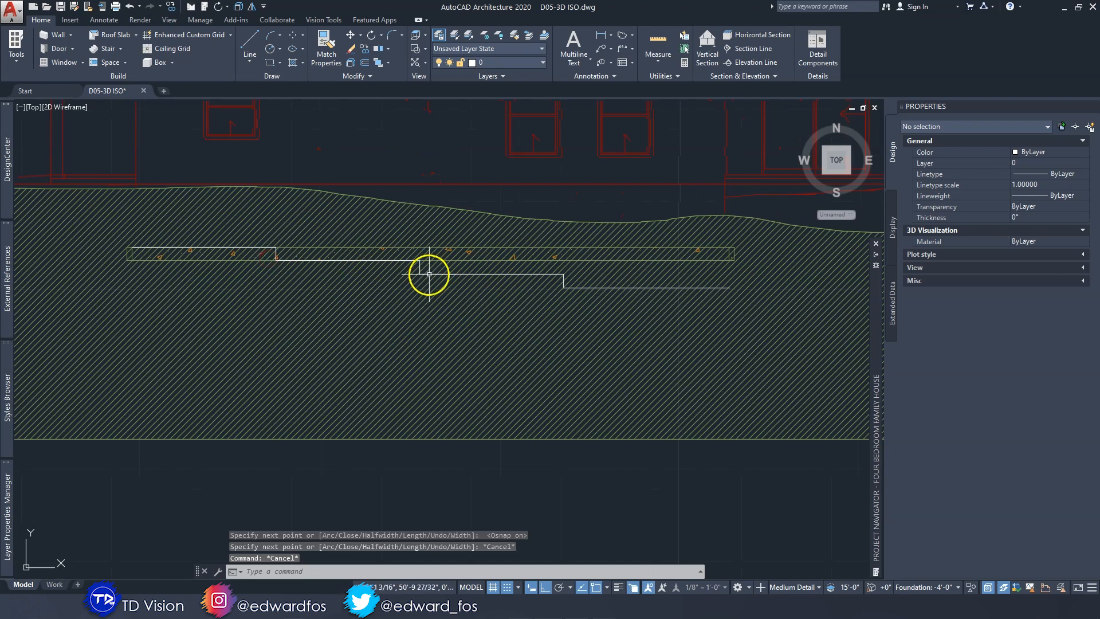
{"action": "middle_click_drag", "start_coordinate": [634, 292], "coordinate": [545, 314]}
{"action": "scroll", "coordinate": [652, 292], "scroll_direction": "up", "scroll_amount": 3}
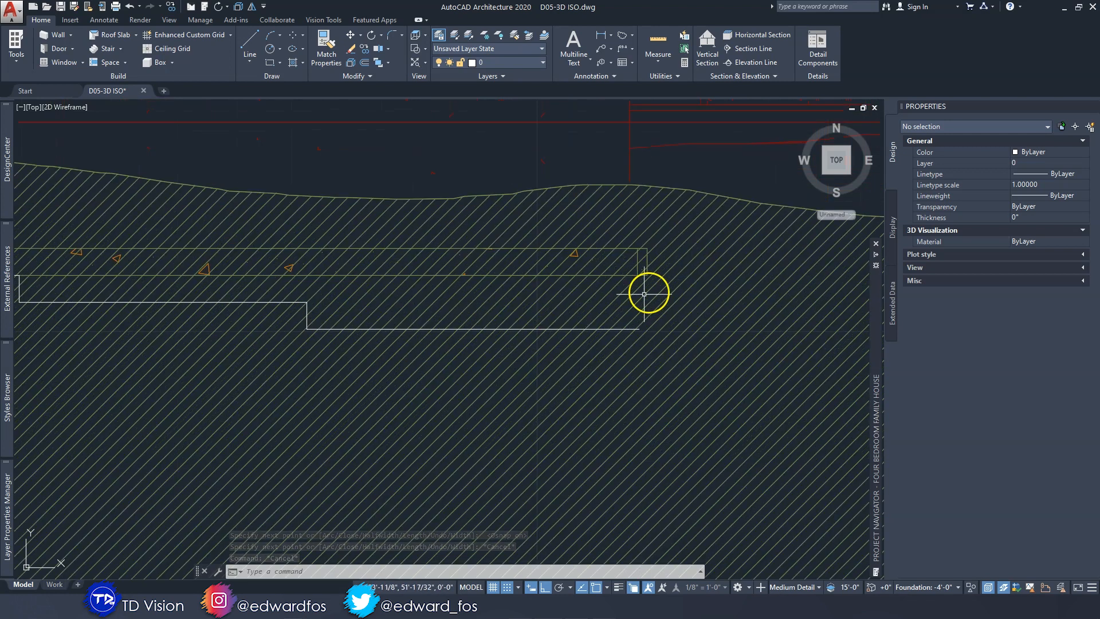
{"action": "scroll", "coordinate": [638, 303], "scroll_direction": "down", "scroll_amount": 3}
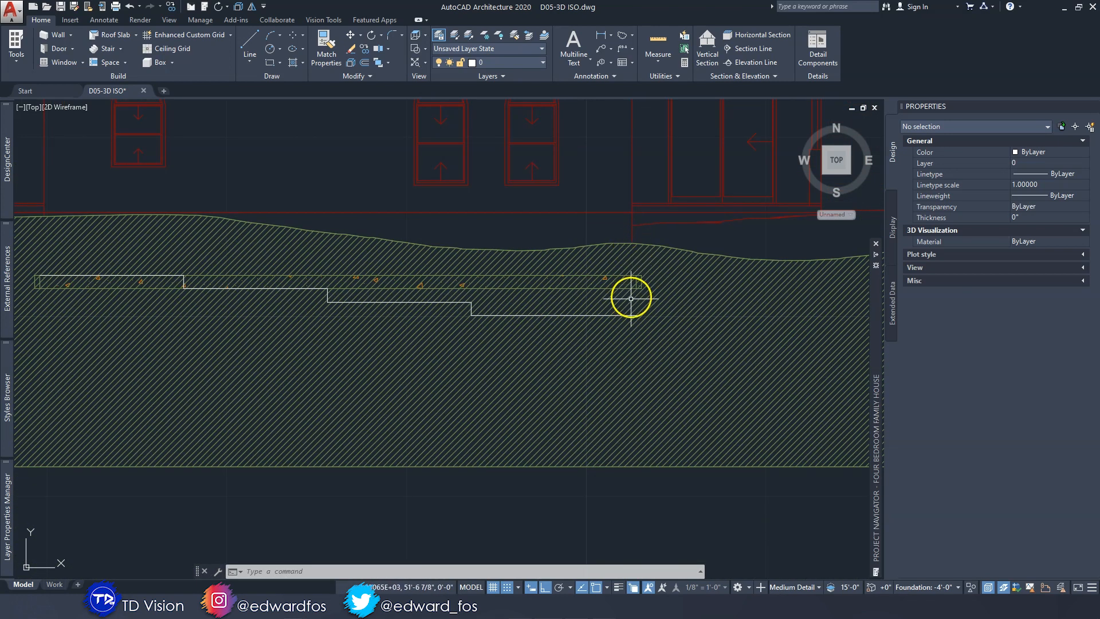
{"action": "left_click", "coordinate": [600, 35]}
{"action": "scroll", "coordinate": [636, 287], "scroll_direction": "up", "scroll_amount": 3}
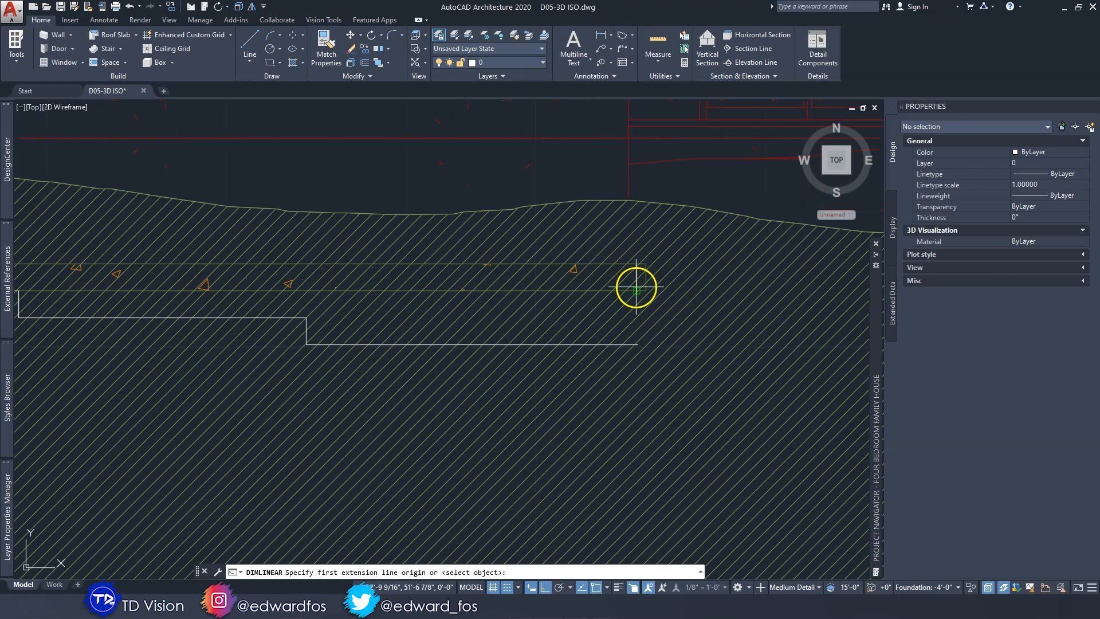
{"action": "left_click", "coordinate": [637, 333]}
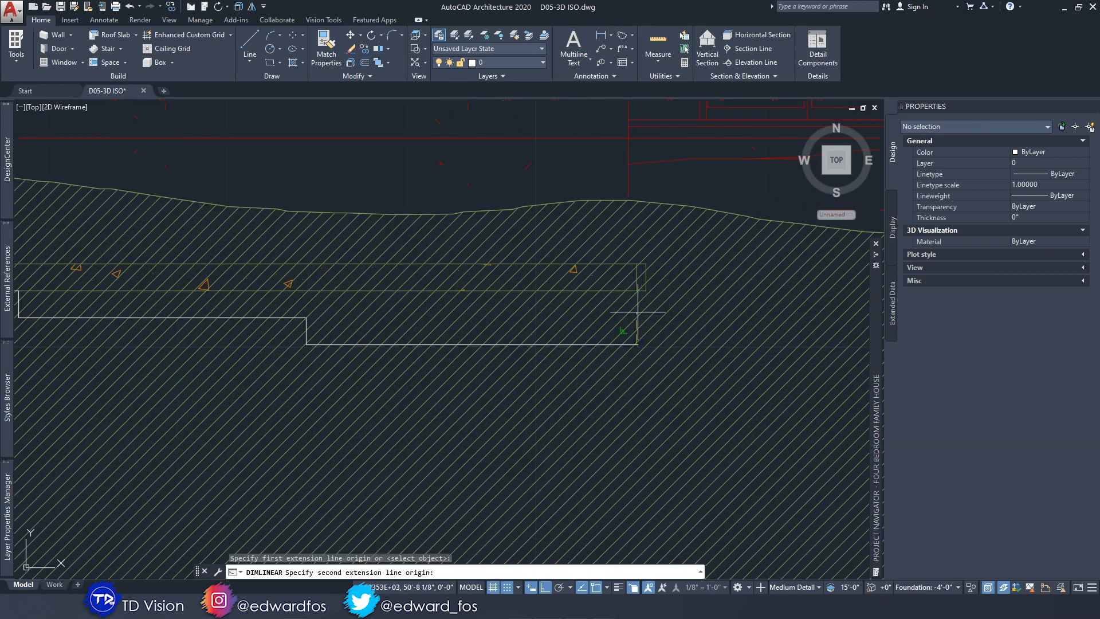
{"action": "left_click", "coordinate": [629, 196]}
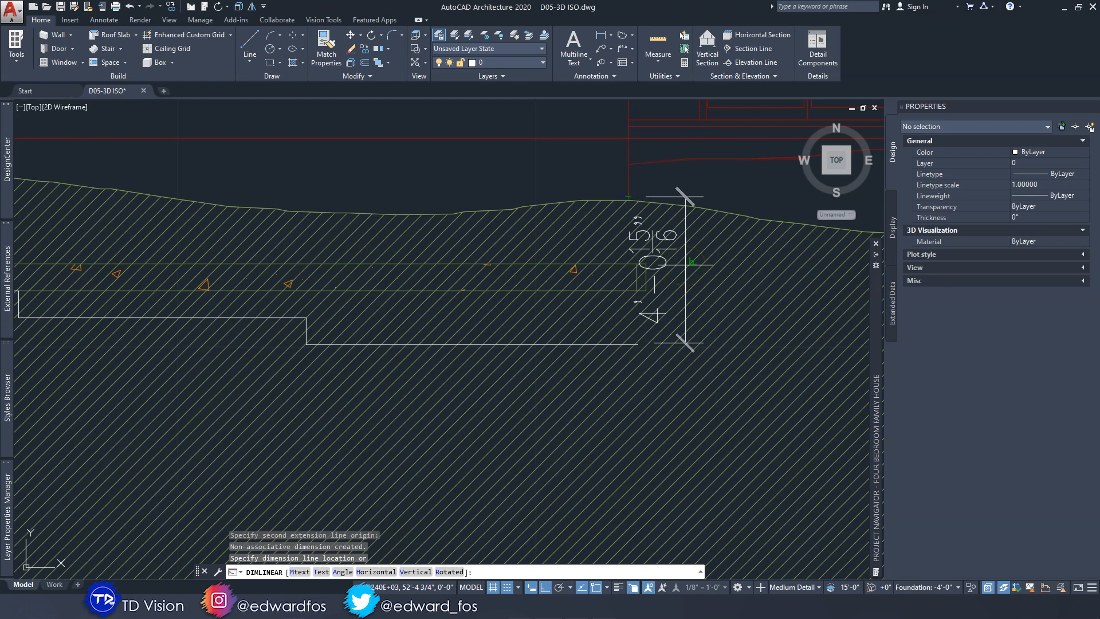
{"action": "scroll", "coordinate": [681, 277], "scroll_direction": "down", "scroll_amount": 2}
{"action": "key", "text": "Escape"}
{"action": "key", "text": "Escape"}
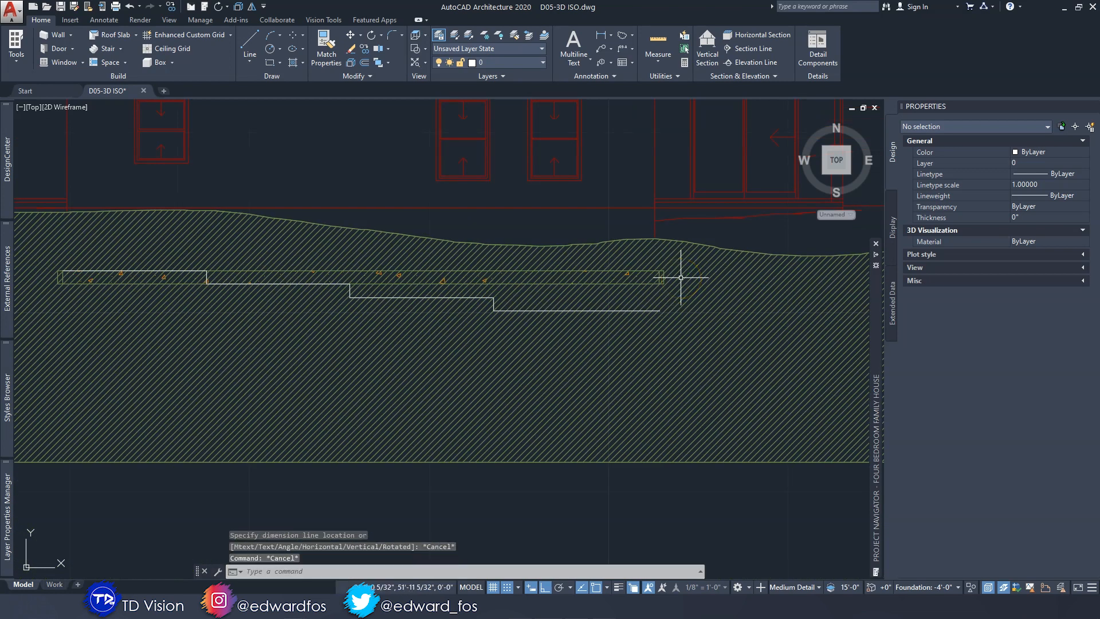
Start a second stepped polyline in the upper section where the wall's base meets the slab's top, running 4' left and dropping 9".
{"action": "middle_click_drag", "start_coordinate": [574, 281], "coordinate": [694, 289]}
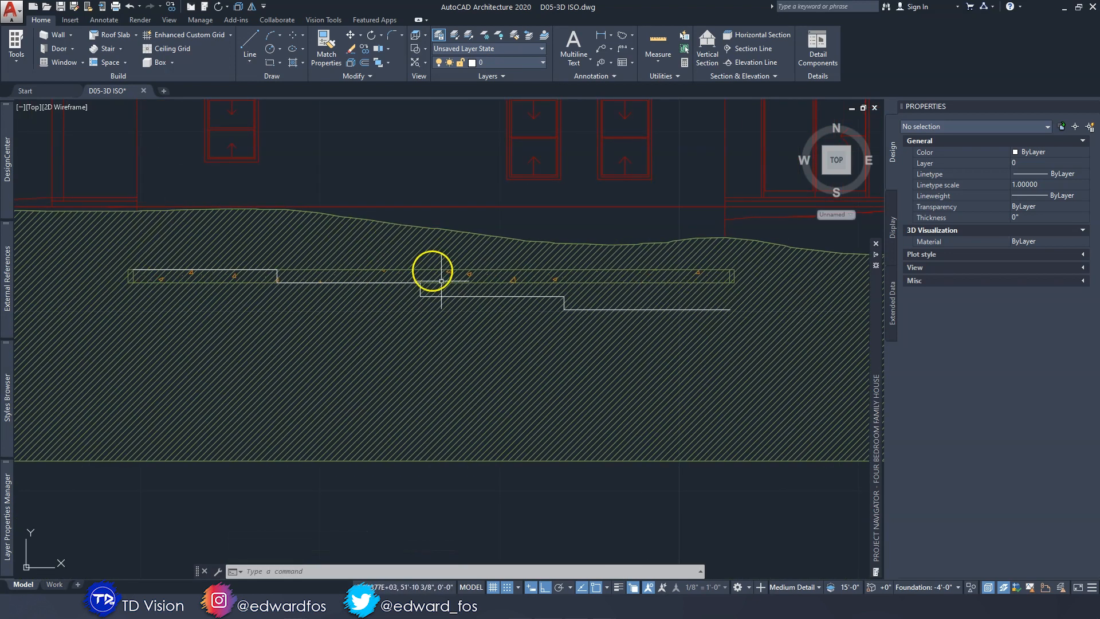
{"action": "scroll", "coordinate": [437, 282], "scroll_direction": "down", "scroll_amount": 6}
{"action": "middle_click_drag", "start_coordinate": [166, 201], "coordinate": [399, 345]}
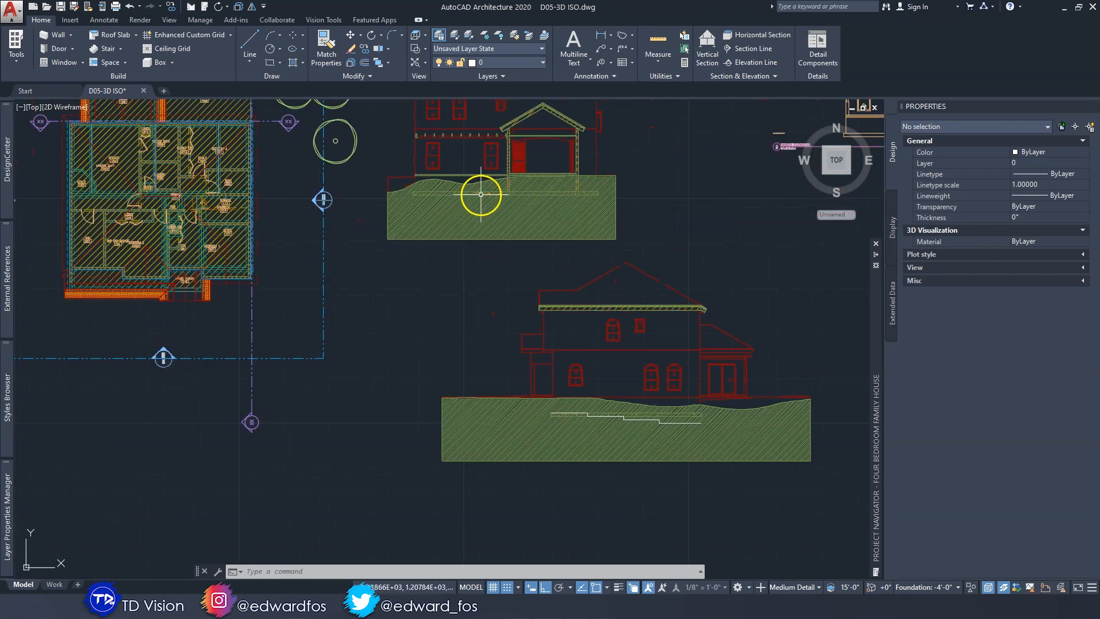
{"action": "scroll", "coordinate": [484, 191], "scroll_direction": "up", "scroll_amount": 6}
{"action": "mouse_move", "coordinate": [487, 192]}
{"action": "middle_mouse_down"}
{"action": "mouse_move", "coordinate": [507, 253]}
{"action": "mouse_move", "coordinate": [634, 305]}
{"action": "middle_mouse_up"}
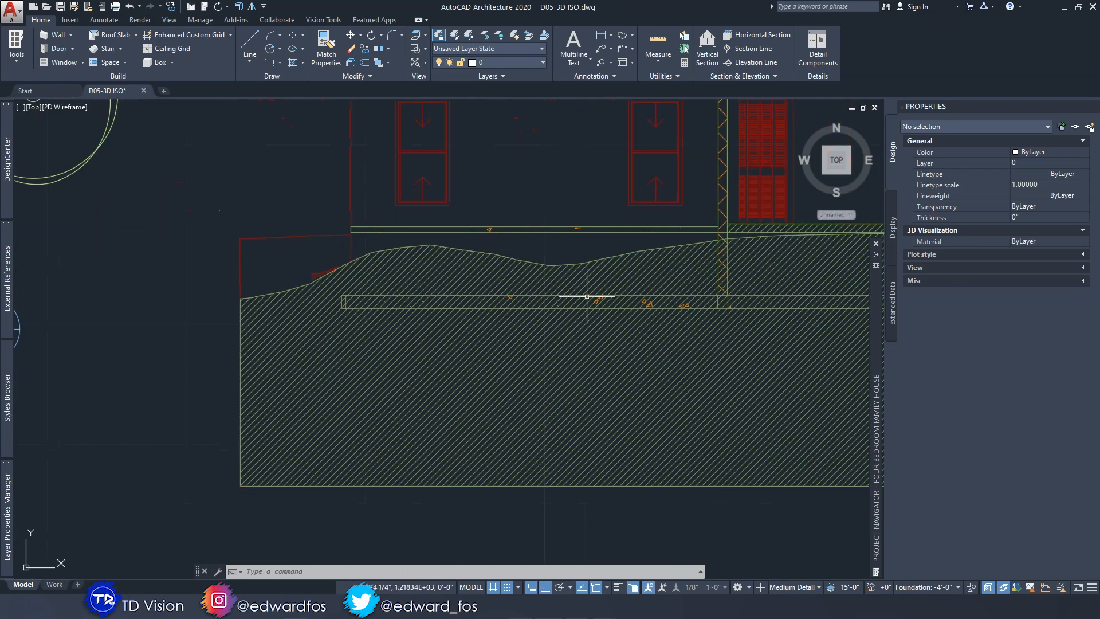
{"action": "left_click", "coordinate": [250, 59]}
{"action": "left_click", "coordinate": [268, 110]}
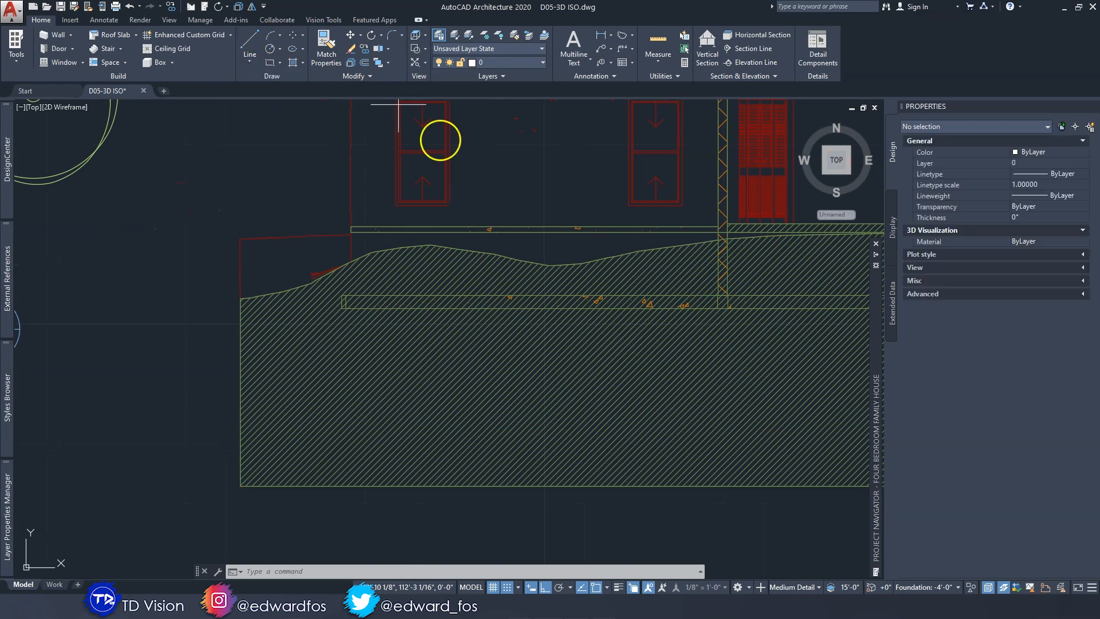
{"action": "scroll", "coordinate": [698, 290], "scroll_direction": "up", "scroll_amount": 10}
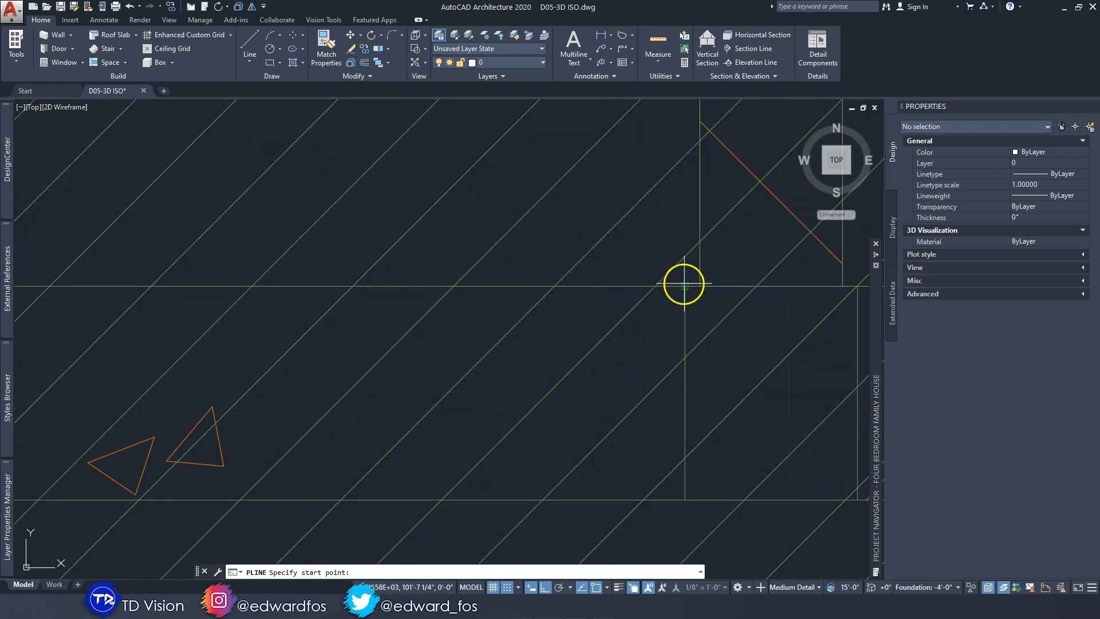
{"action": "left_click", "coordinate": [698, 284]}
{"action": "scroll", "coordinate": [698, 288], "scroll_direction": "down", "scroll_amount": 6}
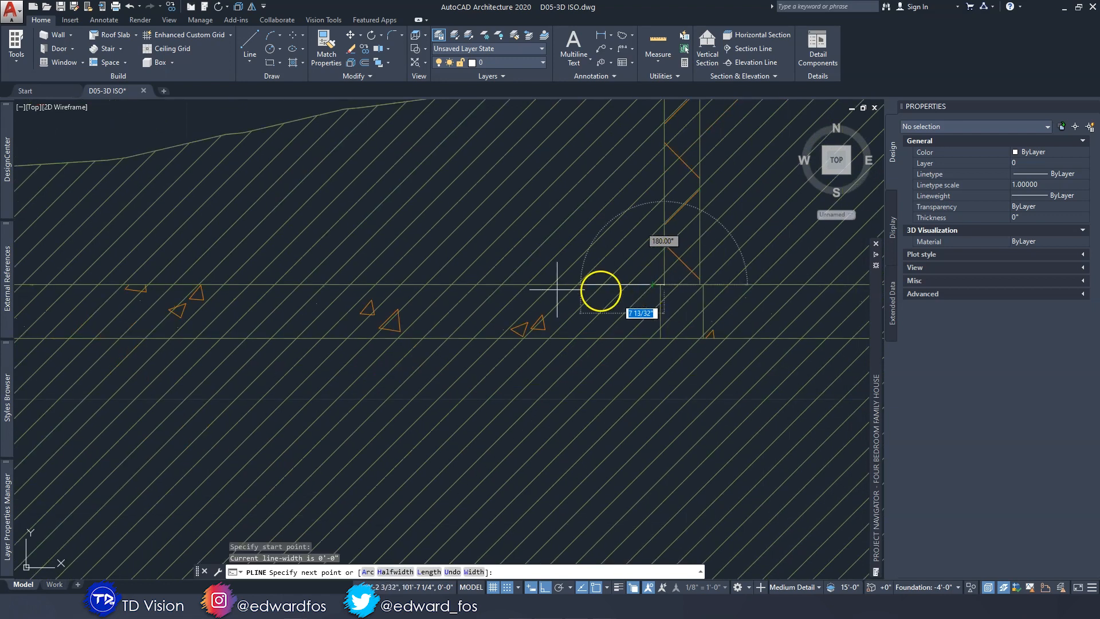
{"action": "scroll", "coordinate": [614, 300], "scroll_direction": "down", "scroll_amount": 3}
{"action": "scroll", "coordinate": [614, 299], "scroll_direction": "up", "scroll_amount": 3}
{"action": "type", "text": "4'"}
{"action": "key", "text": "Return"}
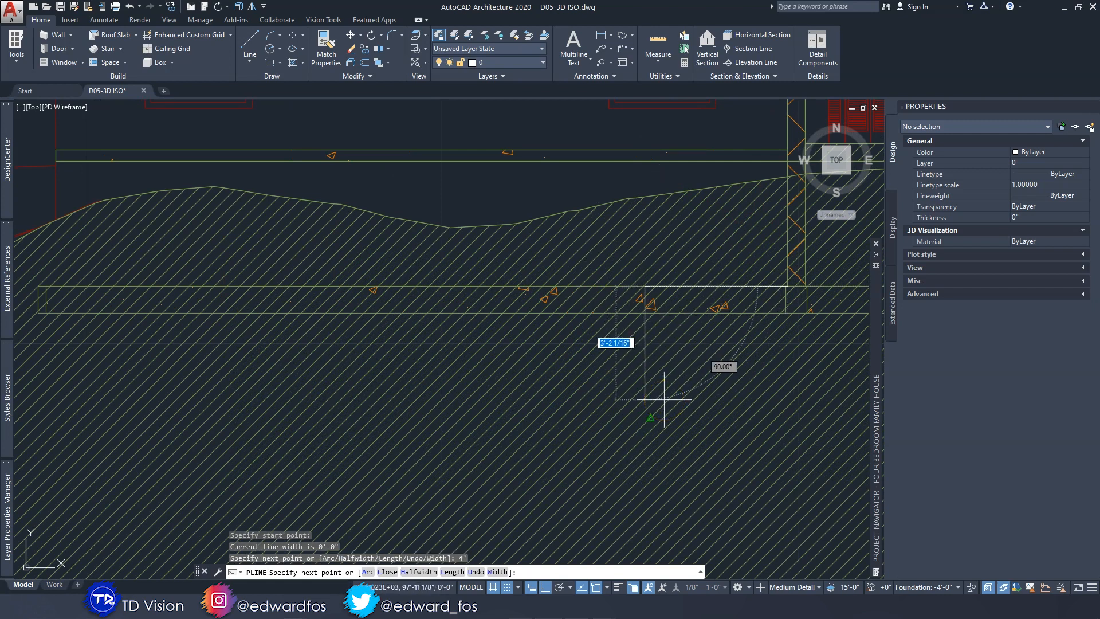
{"action": "key", "text": "Return"}
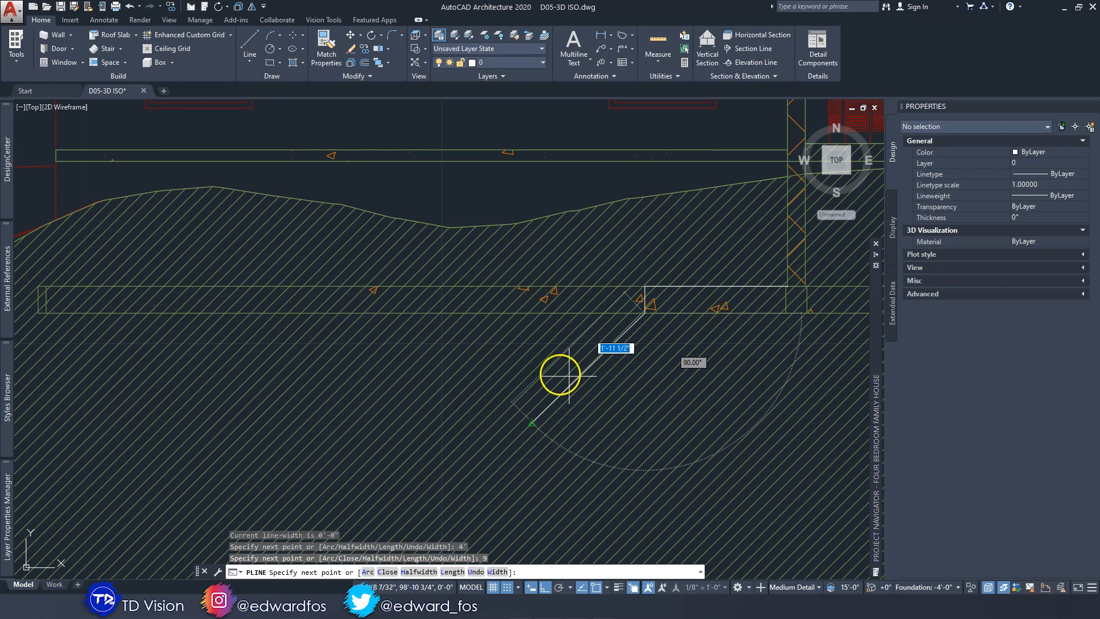
Add another 4' run to the left and a 9" drop to the upper section's stepped polyline.
{"action": "type", "text": "4'"}
{"action": "key", "text": "Return"}
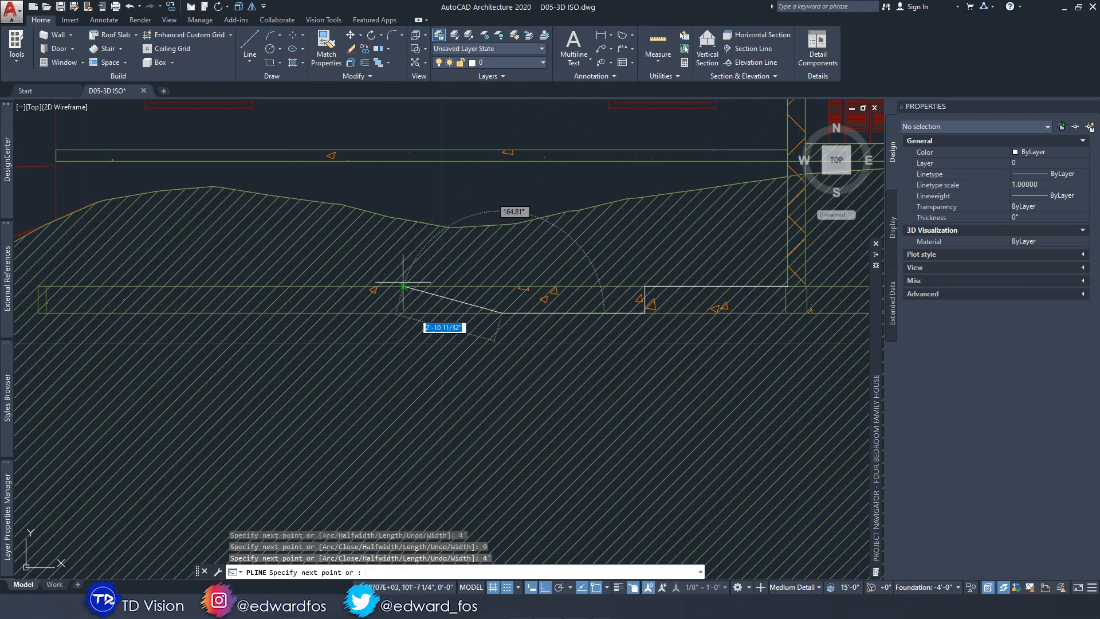
{"action": "type", "text": "9'"}
{"action": "key", "text": "Return"}
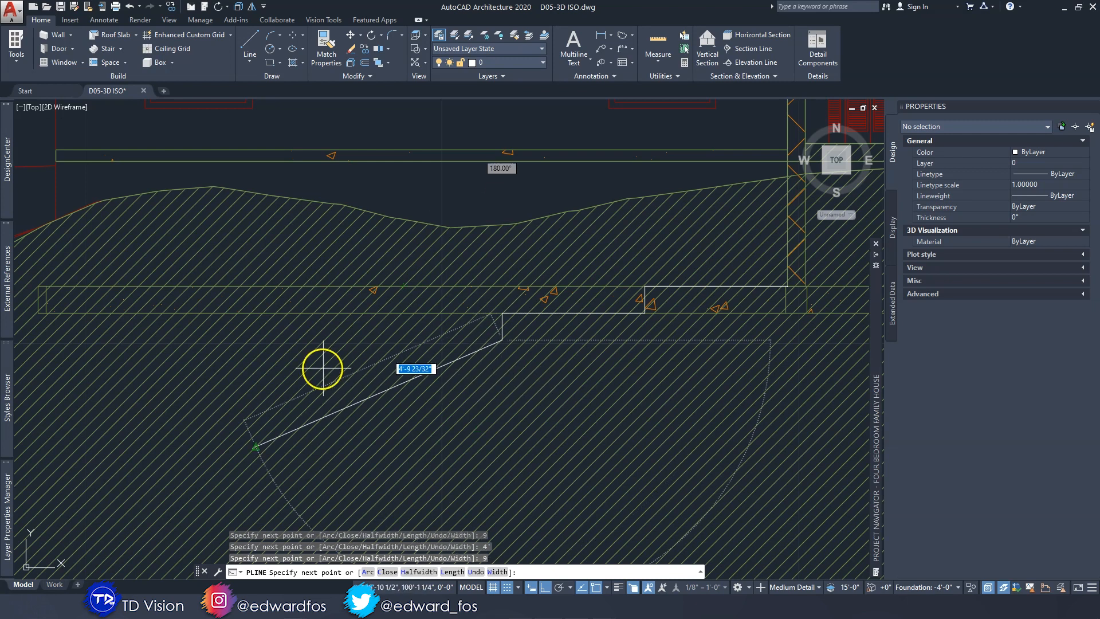
Add a 6' run to the left and a 9" drop to the upper section's stepped polyline.
{"action": "type", "text": "6'"}
{"action": "key", "text": "Return"}
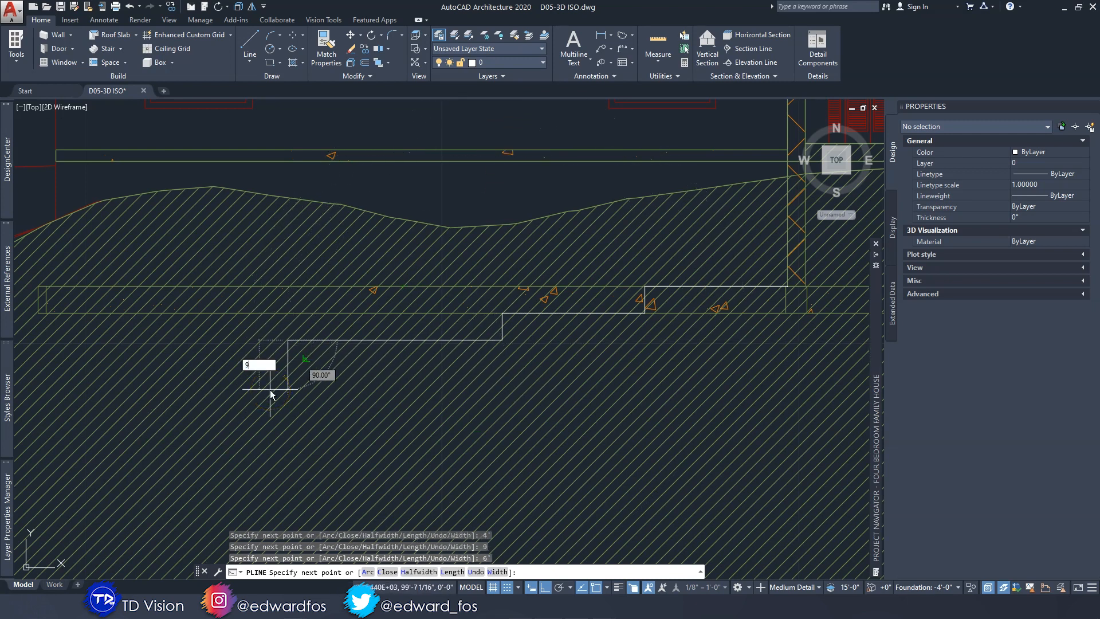
{"action": "key", "text": "Return"}
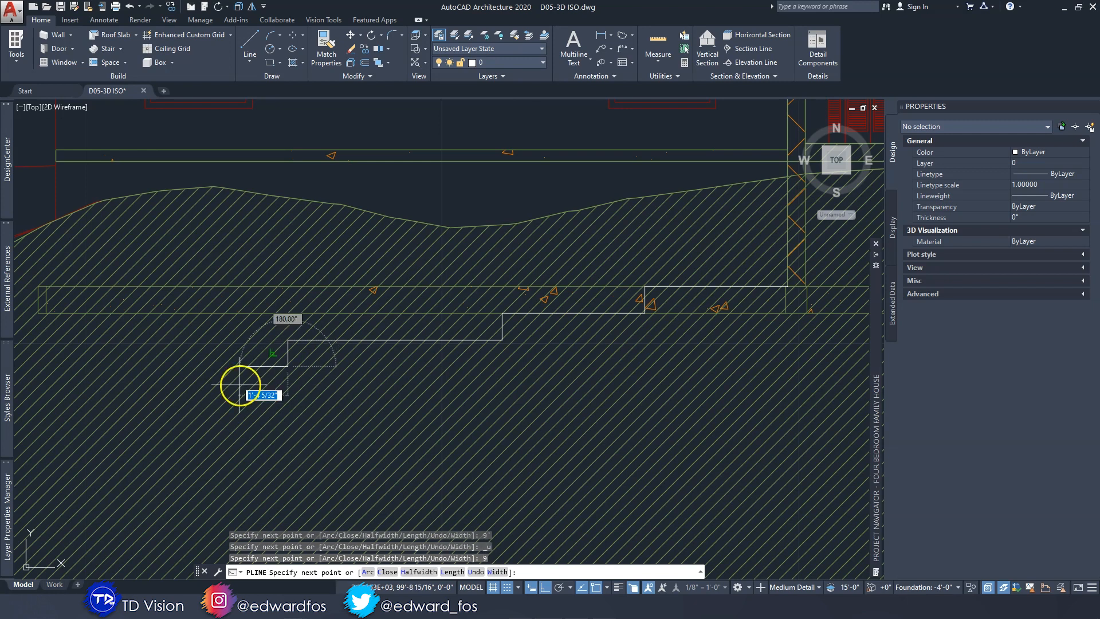
Extend the lowest run of the polyline horizontally to align with the slab's left end, and finish the polyline.
{"action": "middle_click_drag", "start_coordinate": [238, 385], "coordinate": [376, 376]}
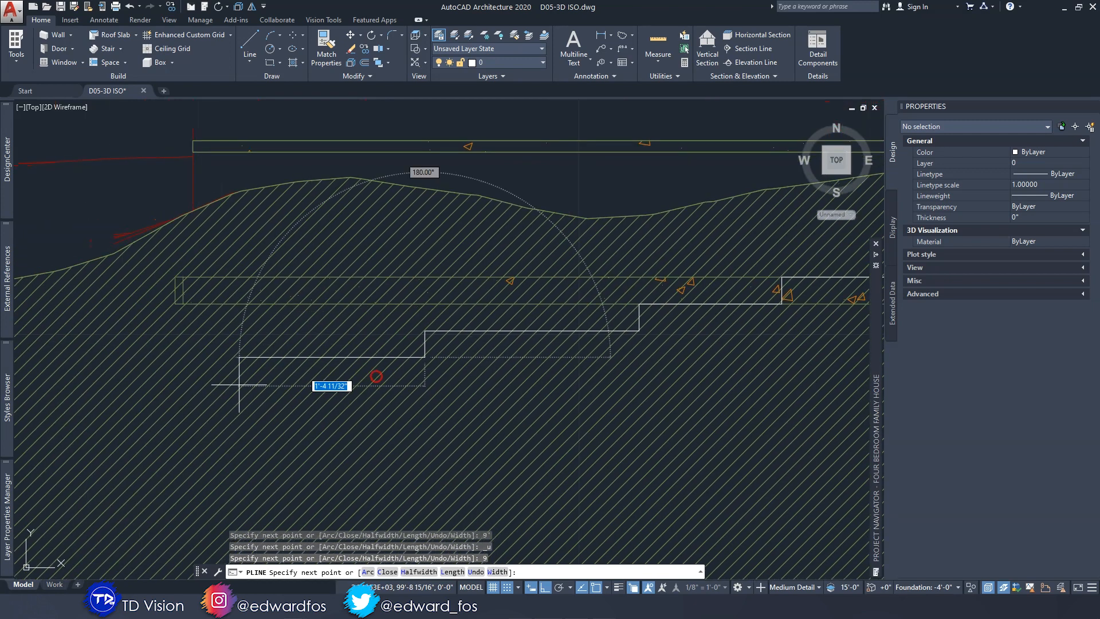
{"action": "scroll", "coordinate": [152, 348], "scroll_direction": "up", "scroll_amount": 5}
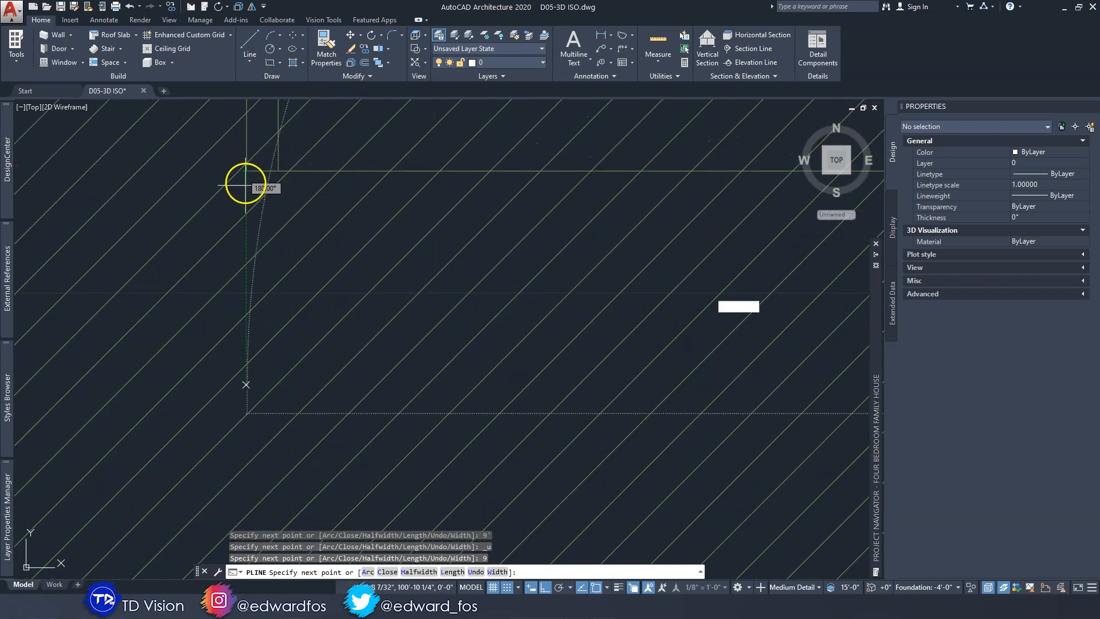
{"action": "key", "text": "Escape"}
{"action": "key", "text": "Escape"}
{"action": "scroll", "coordinate": [248, 223], "scroll_direction": "down", "scroll_amount": 5}
{"action": "scroll", "coordinate": [312, 287], "scroll_direction": "up", "scroll_amount": 4}
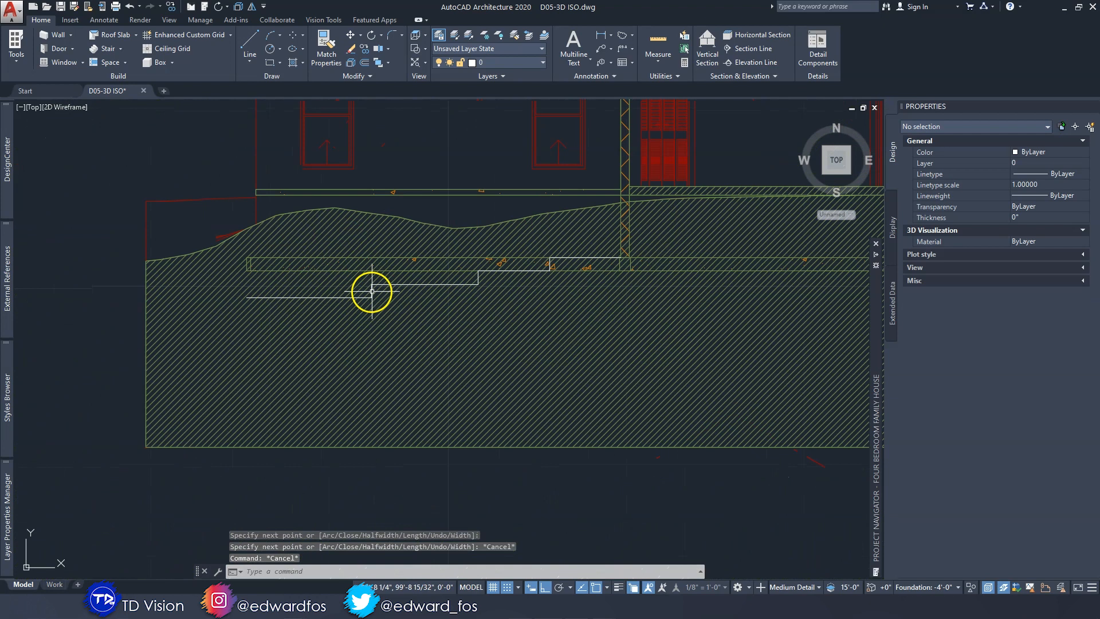
Compare the stepped foundation lines in the upper and lower sections with the floor plan and the terrain above them.
{"action": "scroll", "coordinate": [373, 285], "scroll_direction": "down", "scroll_amount": 4}
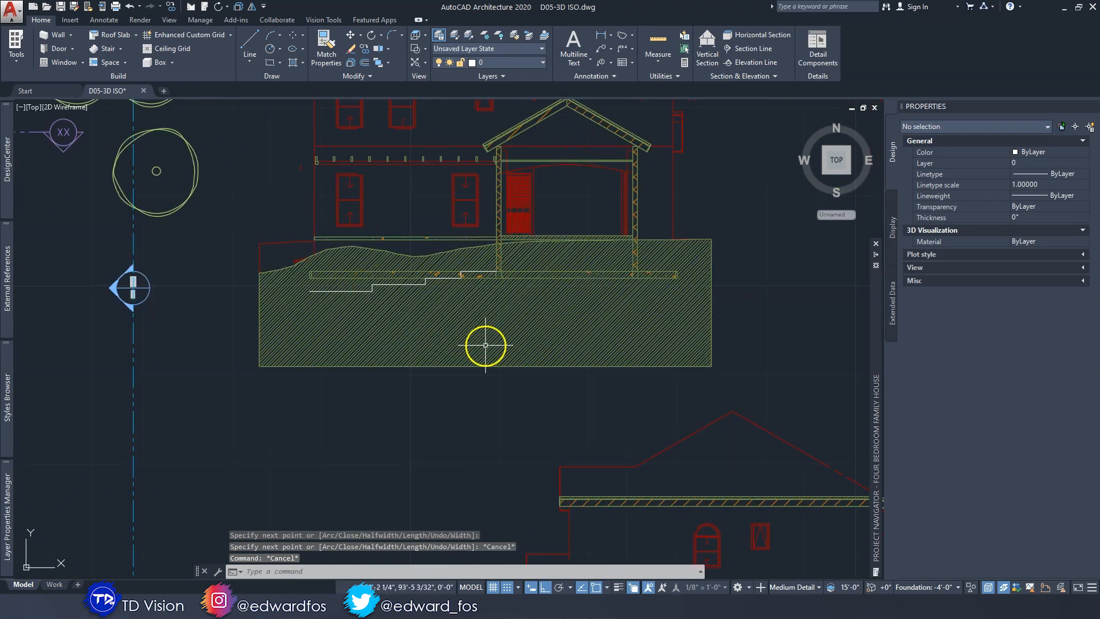
{"action": "middle_click_drag", "start_coordinate": [486, 344], "coordinate": [333, 262]}
{"action": "middle_click_drag", "start_coordinate": [615, 455], "coordinate": [528, 200]}
{"action": "mouse_move", "coordinate": [348, 251]}
{"action": "middle_mouse_down"}
{"action": "mouse_move", "coordinate": [410, 298]}
{"action": "mouse_move", "coordinate": [379, 245]}
{"action": "middle_mouse_up"}
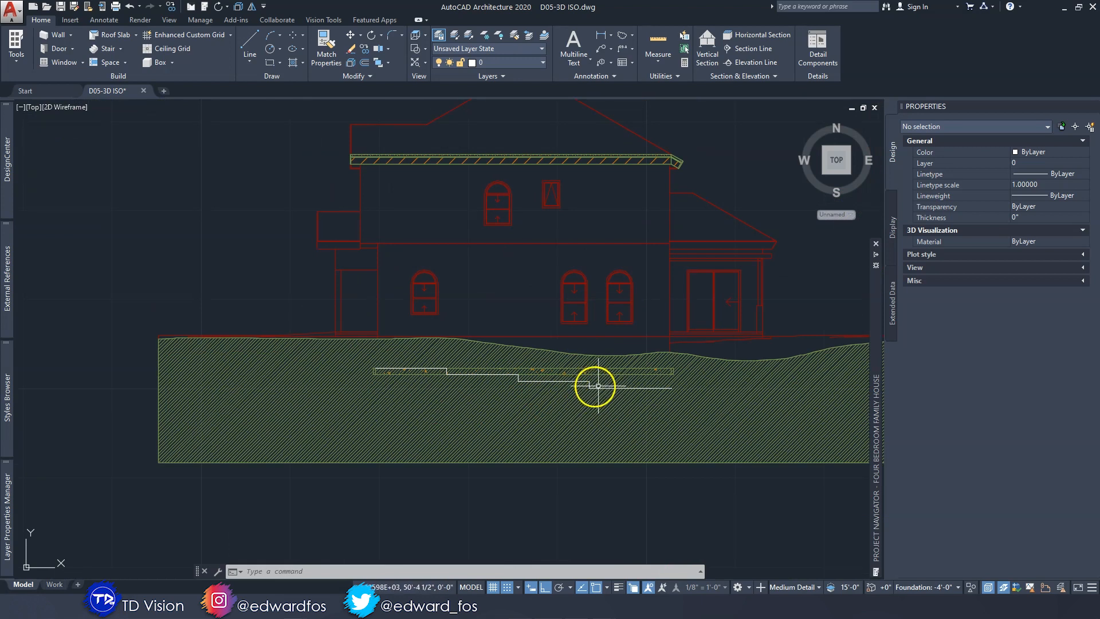
{"action": "scroll", "coordinate": [660, 381], "scroll_direction": "down", "scroll_amount": 3}
{"action": "middle_click_drag", "start_coordinate": [376, 197], "coordinate": [527, 305]}
{"action": "scroll", "coordinate": [526, 263], "scroll_direction": "up", "scroll_amount": 3}
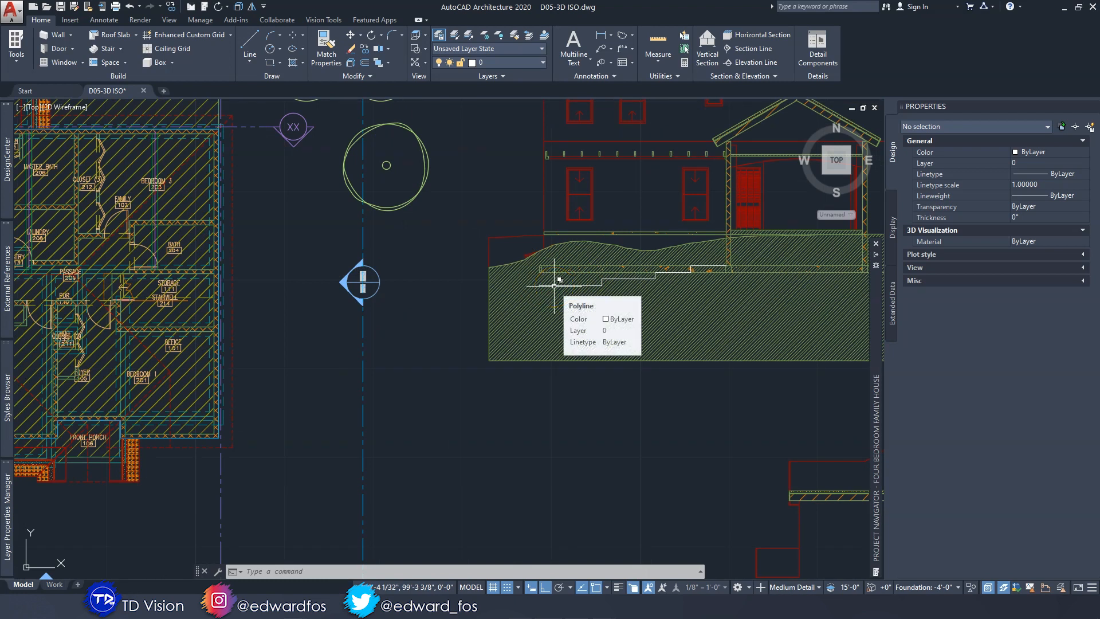
{"action": "left_click", "coordinate": [578, 285]}
{"action": "mouse_move", "coordinate": [672, 481]}
{"action": "middle_mouse_down"}
{"action": "mouse_move", "coordinate": [379, 229]}
{"action": "mouse_move", "coordinate": [521, 395]}
{"action": "middle_mouse_up"}
{"action": "middle_click_drag", "start_coordinate": [635, 323], "coordinate": [360, 152]}
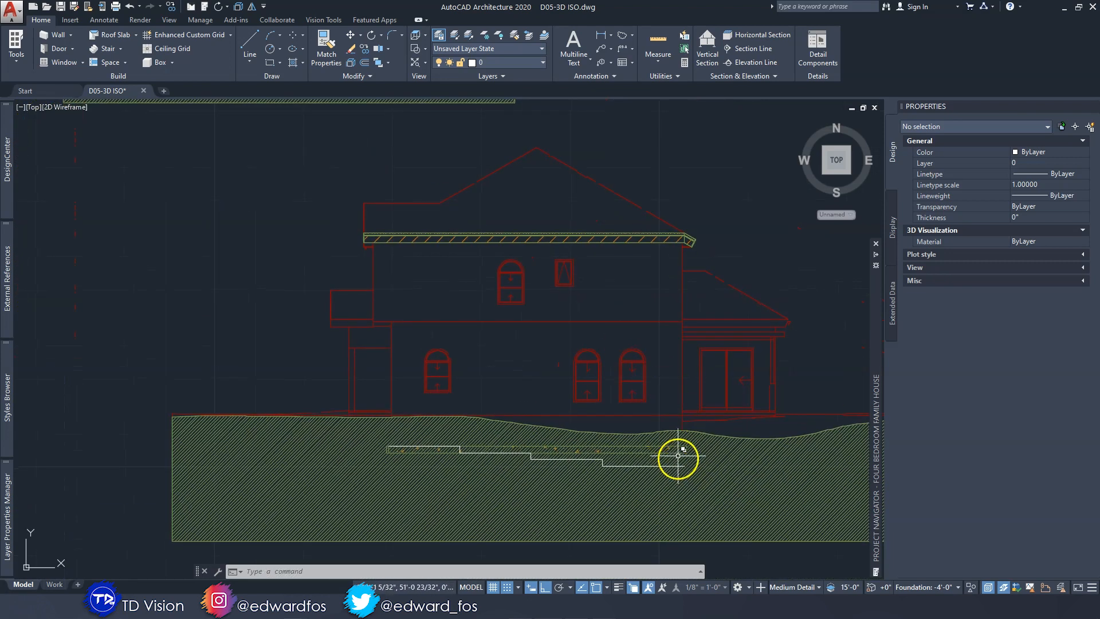
{"action": "scroll", "coordinate": [665, 452], "scroll_direction": "up", "scroll_amount": 2}
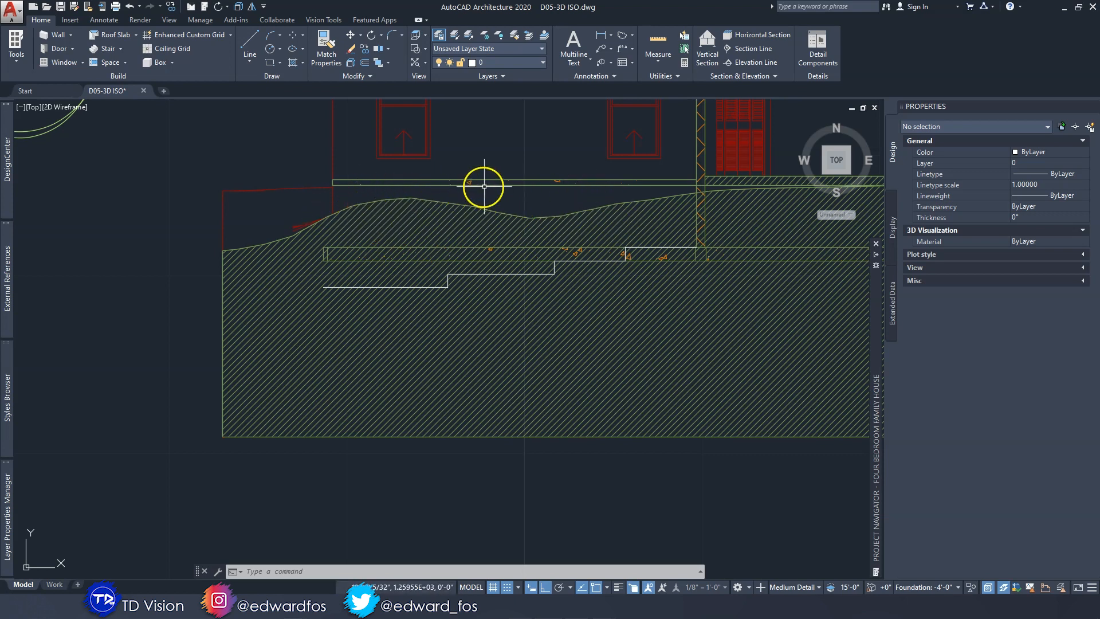
Measure the vertical depth from the left end of the upper section's lowest run up to the terrain, without placing a dimension.
{"action": "scroll", "coordinate": [405, 233], "scroll_direction": "up", "scroll_amount": 3}
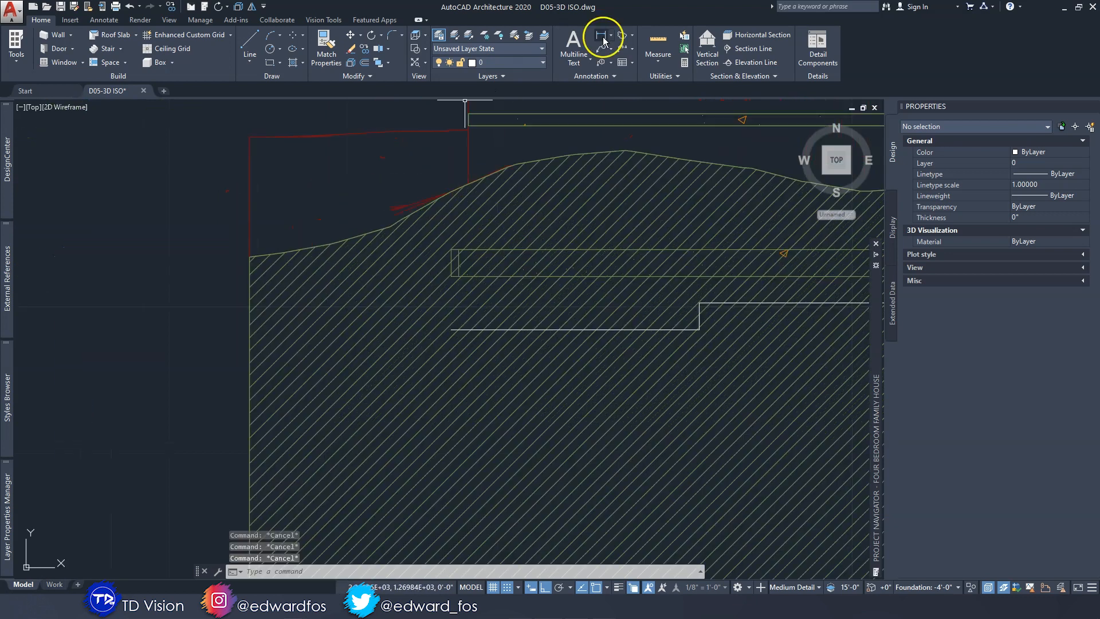
{"action": "left_click", "coordinate": [600, 36]}
{"action": "left_click", "coordinate": [451, 330]}
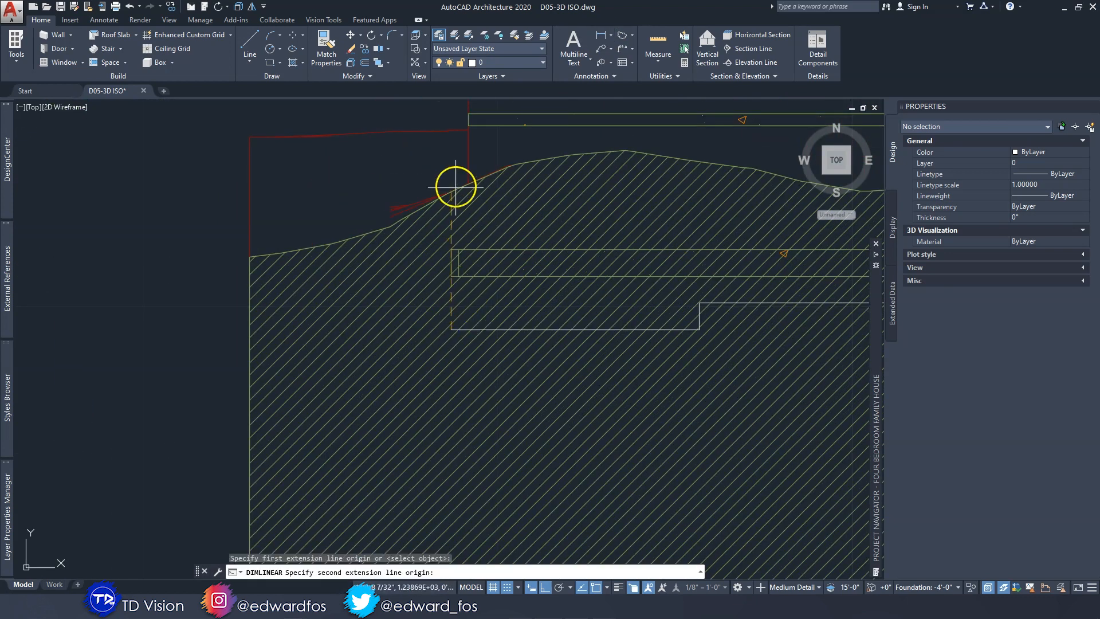
{"action": "scroll", "coordinate": [458, 184], "scroll_direction": "up", "scroll_amount": 3}
{"action": "scroll", "coordinate": [327, 238], "scroll_direction": "down", "scroll_amount": 3}
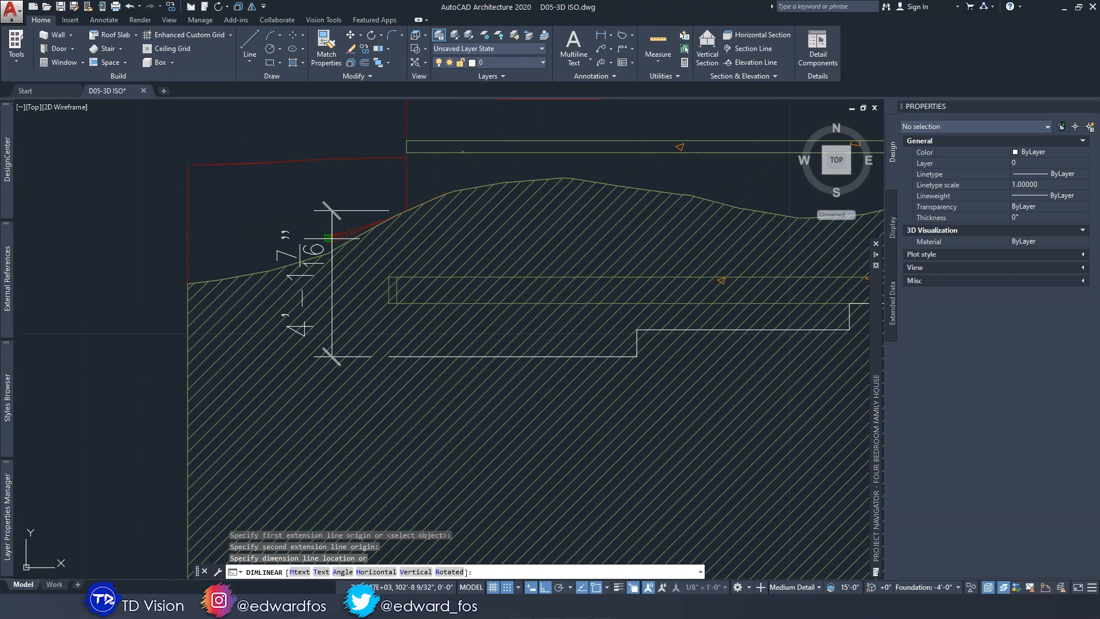
{"action": "key", "text": "Escape"}
{"action": "key", "text": "Escape"}
{"action": "key", "text": "Escape"}
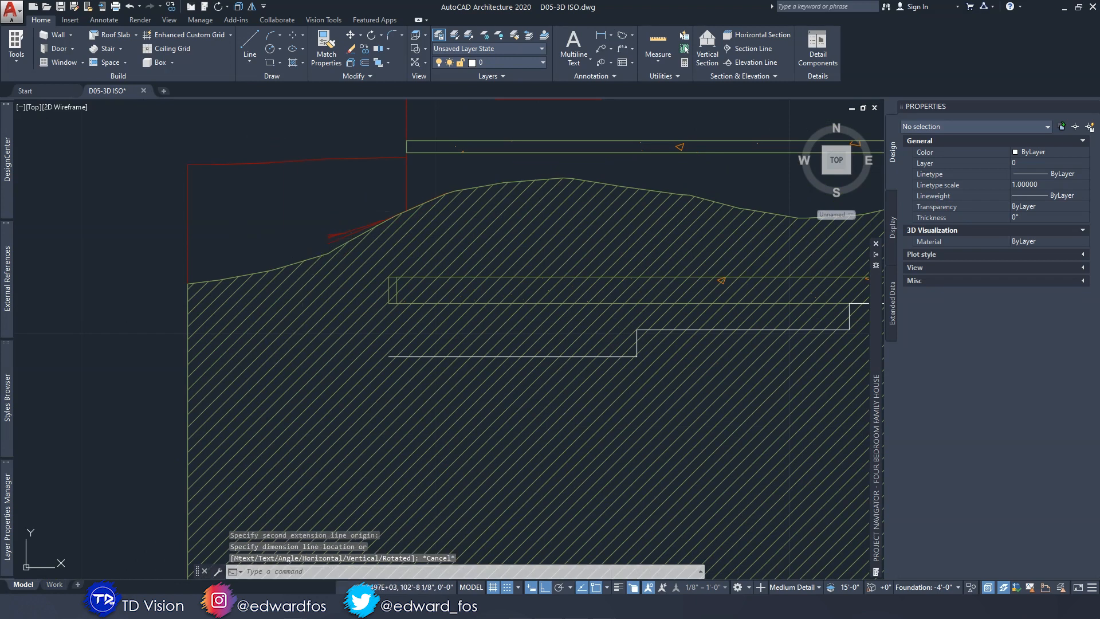
Open the D05-Foundation_Overall drawing and inspect the foundation in a southeast isometric view, returning to the top view.
{"action": "middle_click", "coordinate": [273, 98]}
{"action": "middle_click", "coordinate": [273, 98]}
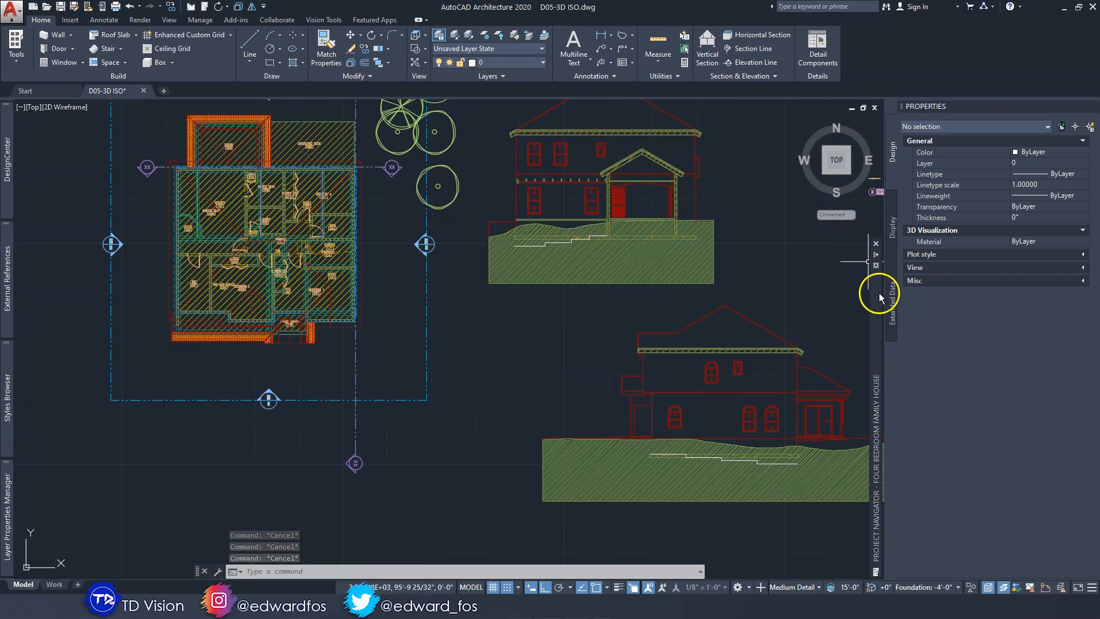
{"action": "mouse_move", "coordinate": [876, 278]}
{"action": "double_click", "coordinate": [785, 336]}
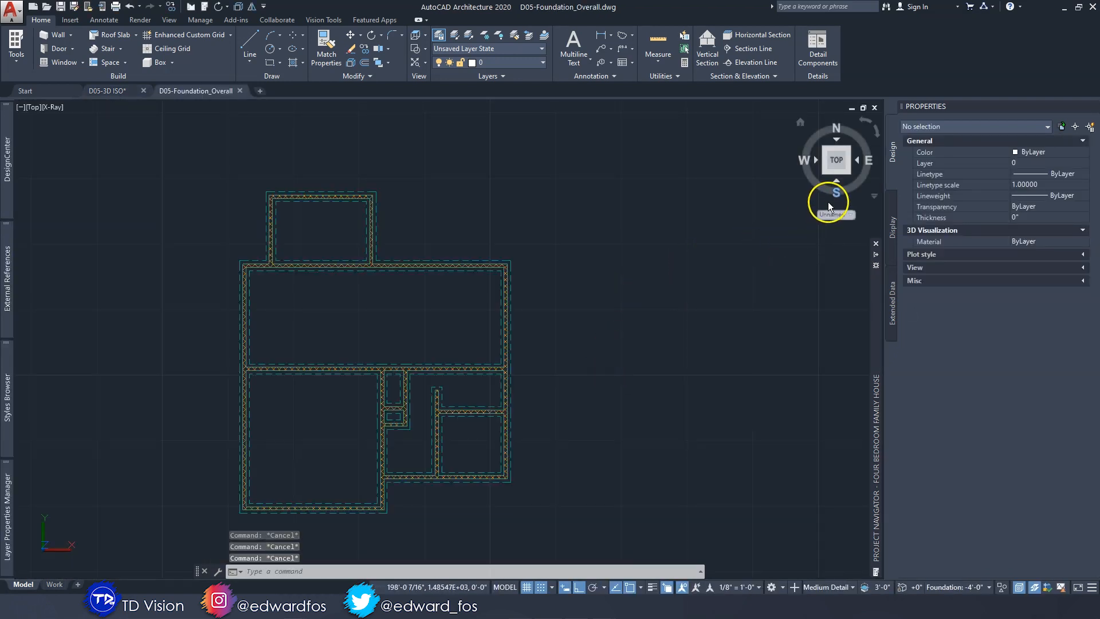
{"action": "left_click", "coordinate": [849, 174]}
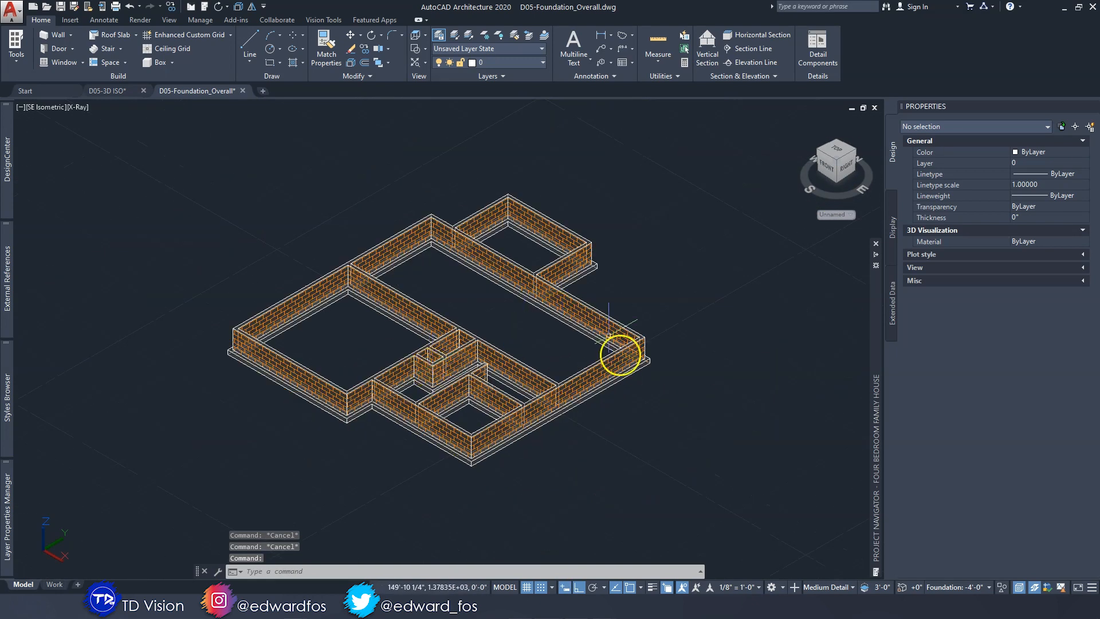
{"action": "left_click", "coordinate": [837, 152]}
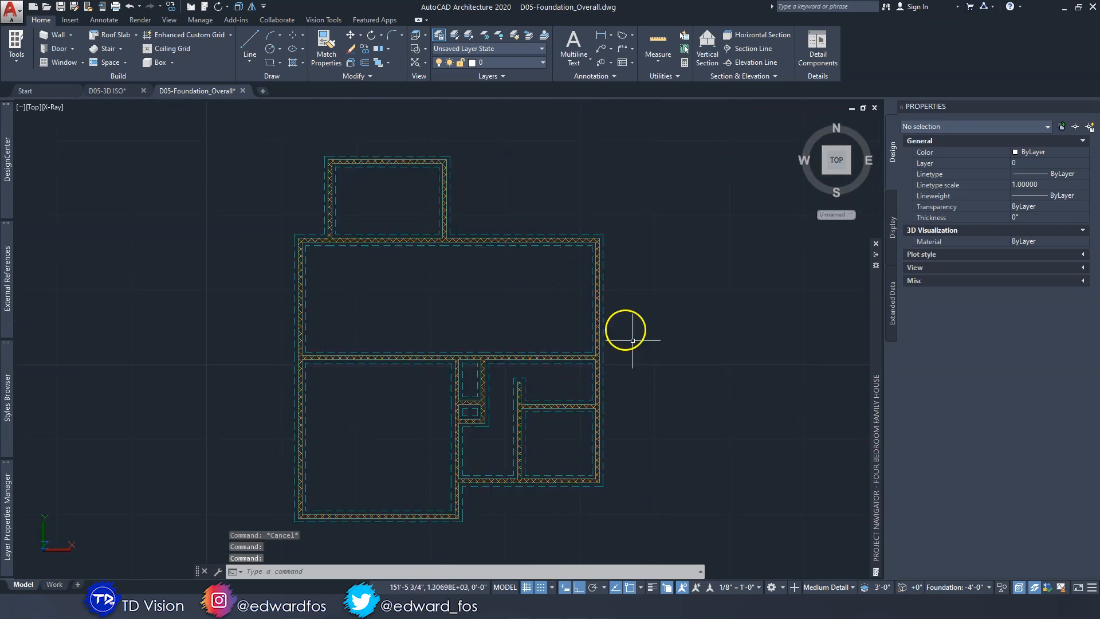
{"action": "middle_click_drag", "start_coordinate": [626, 445], "coordinate": [585, 391]}
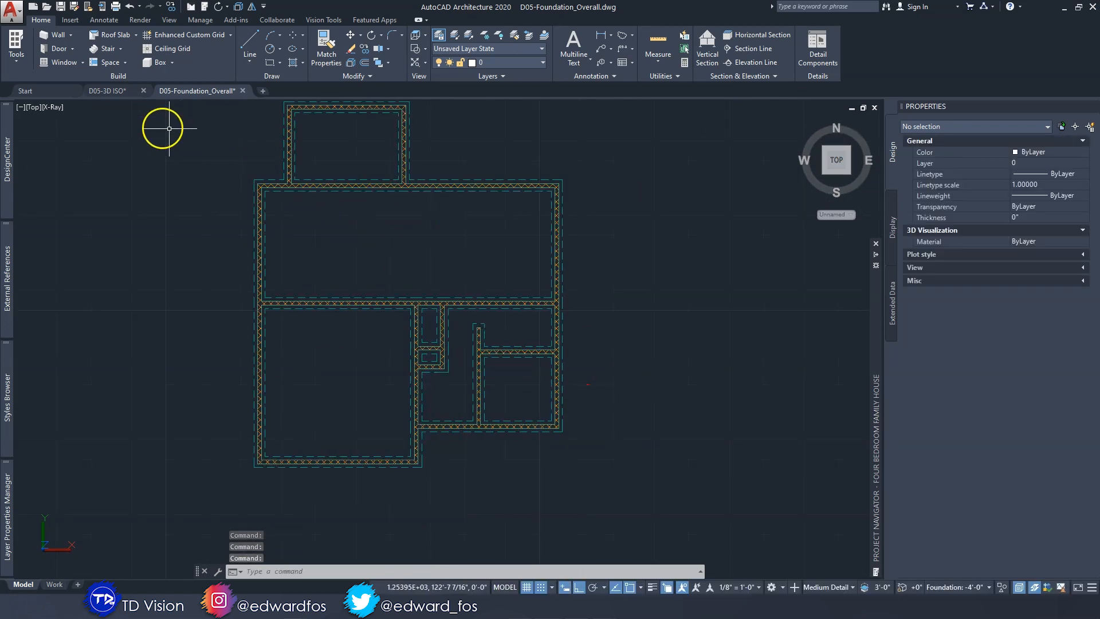
Check the lower section's stepped line in the D05-3D ISO drawing, and return to the D05-Foundation_Overall drawing.
{"action": "left_click", "coordinate": [107, 90]}
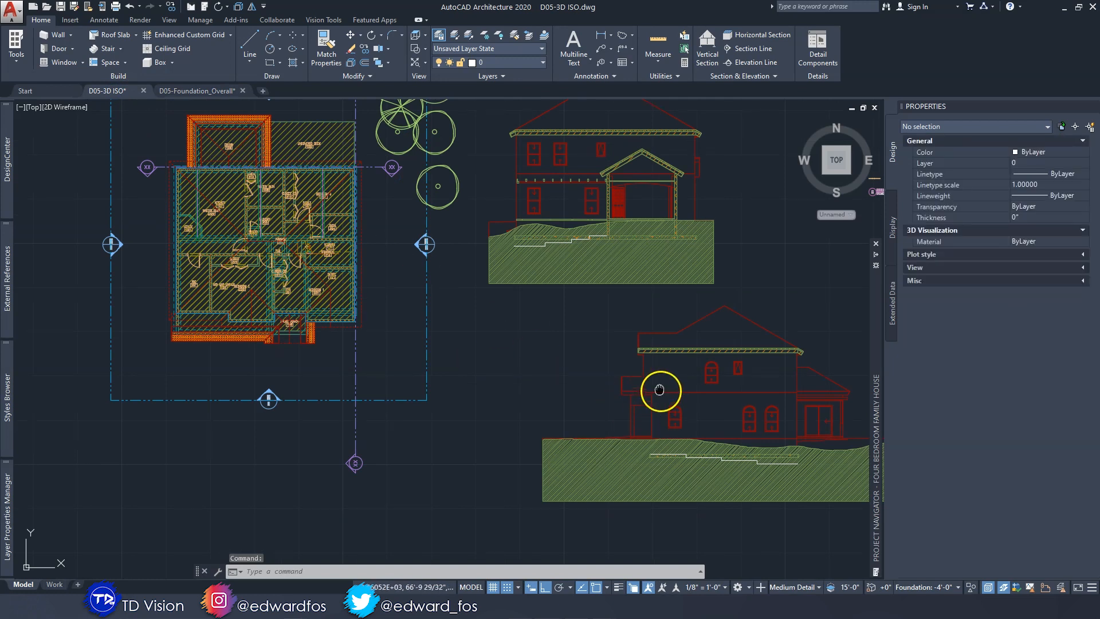
{"action": "middle_click_drag", "start_coordinate": [660, 390], "coordinate": [546, 315]}
{"action": "scroll", "coordinate": [565, 356], "scroll_direction": "up", "scroll_amount": 3}
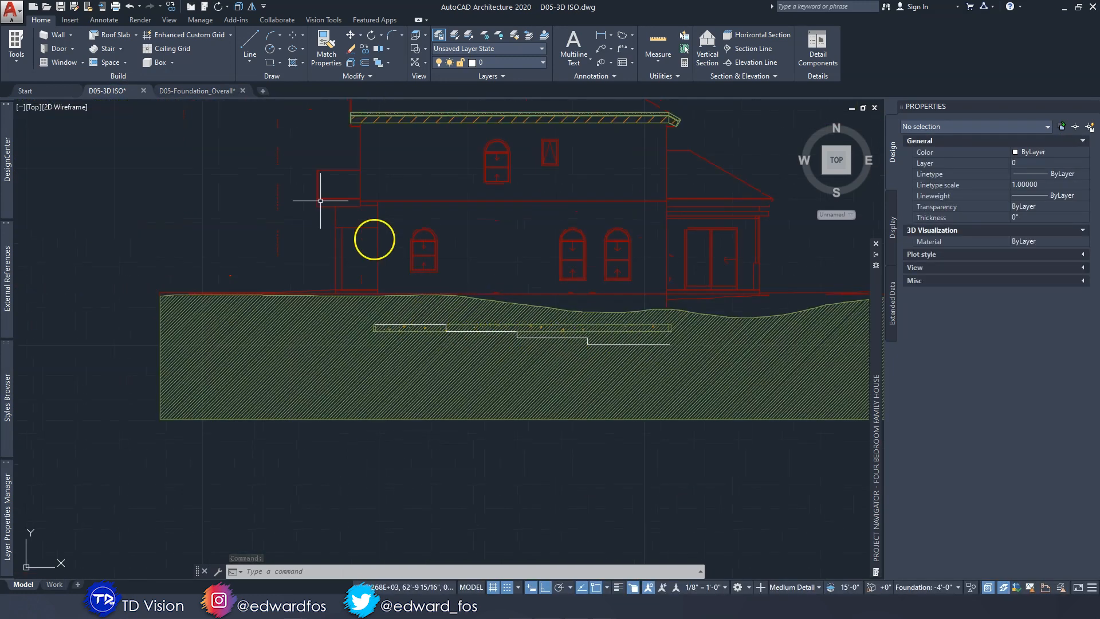
{"action": "left_click", "coordinate": [201, 91]}
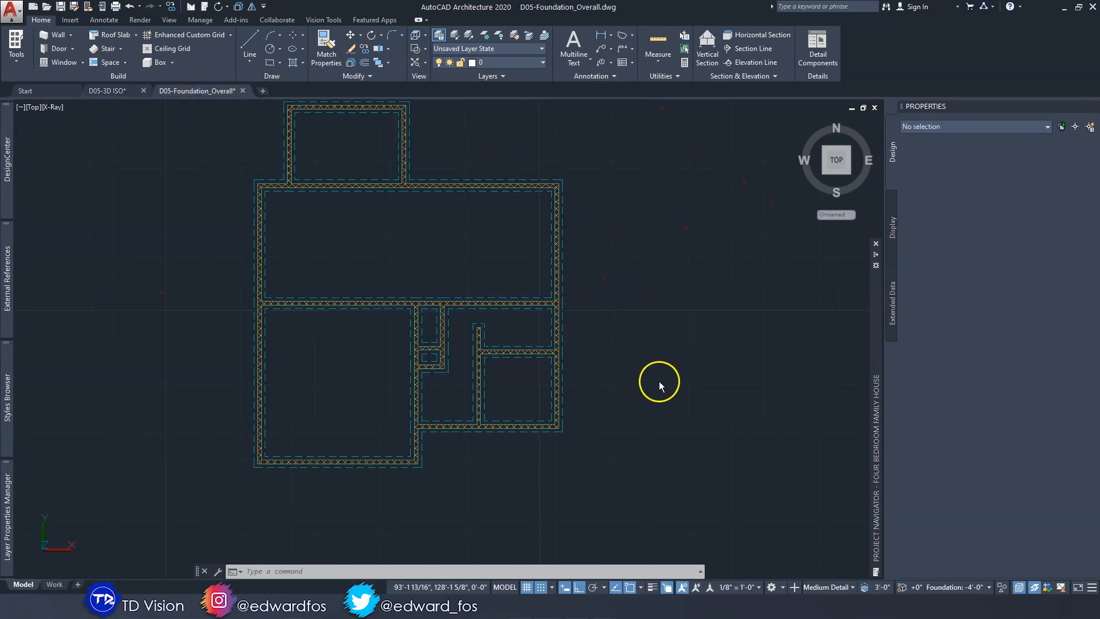
Draw a horizontal reference line outward to the right from the lower-right outer corner of the foundation's strip footing.
{"action": "key", "text": "Escape"}
{"action": "scroll", "coordinate": [573, 356], "scroll_direction": "up", "scroll_amount": 3}
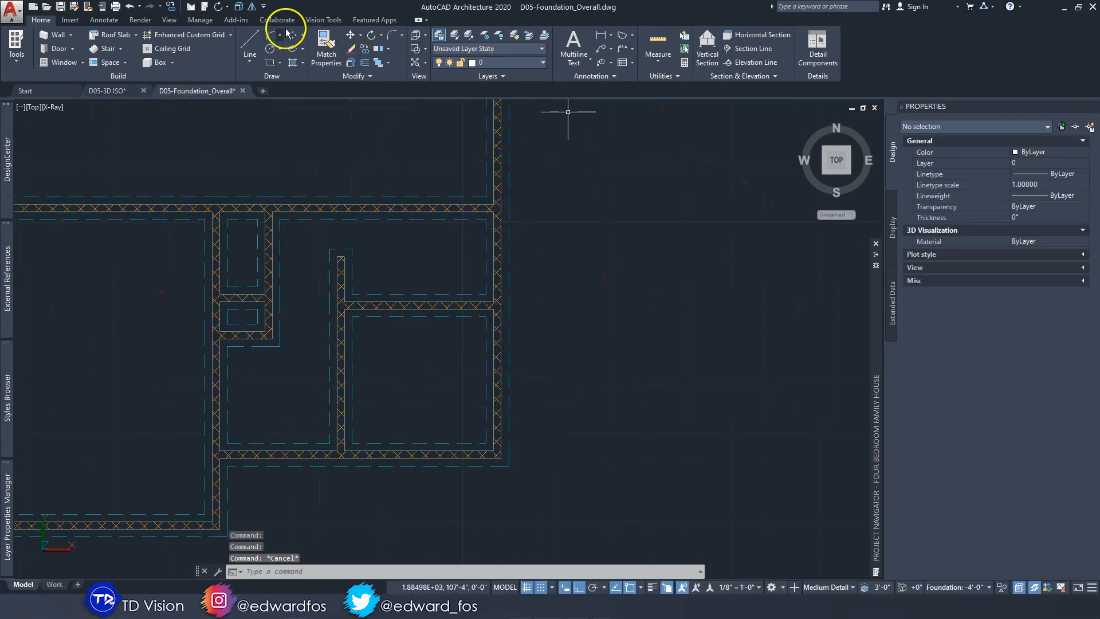
{"action": "left_click", "coordinate": [250, 46]}
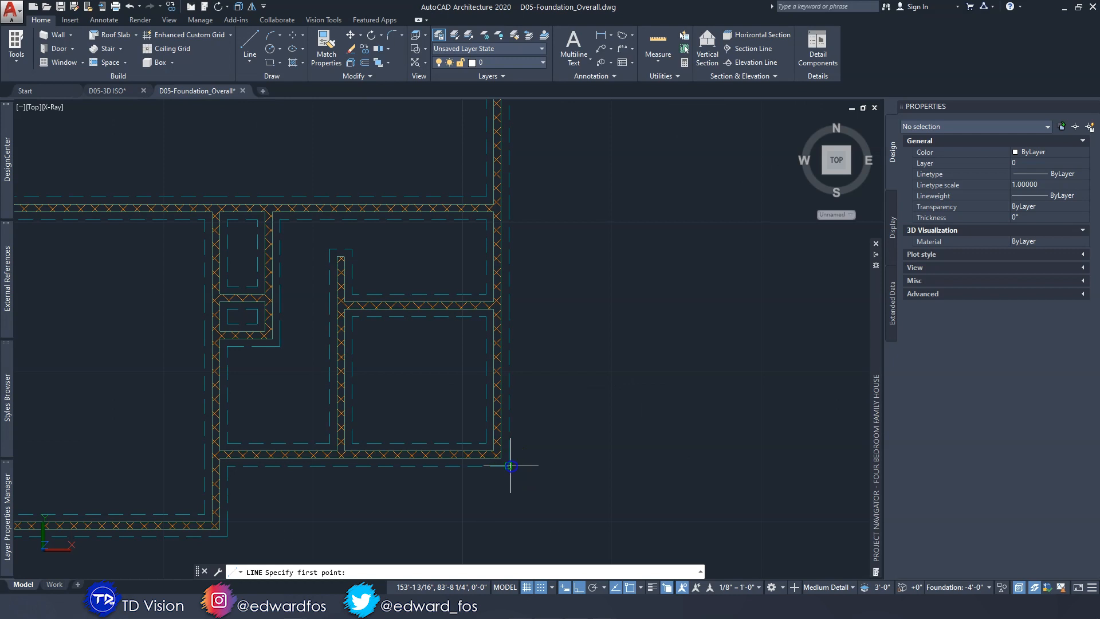
{"action": "left_click", "coordinate": [510, 466]}
{"action": "left_click", "coordinate": [678, 452]}
{"action": "key", "text": "Escape"}
{"action": "key", "text": "Escape"}
{"action": "key", "text": "Escape"}
{"action": "key", "text": "Escape"}
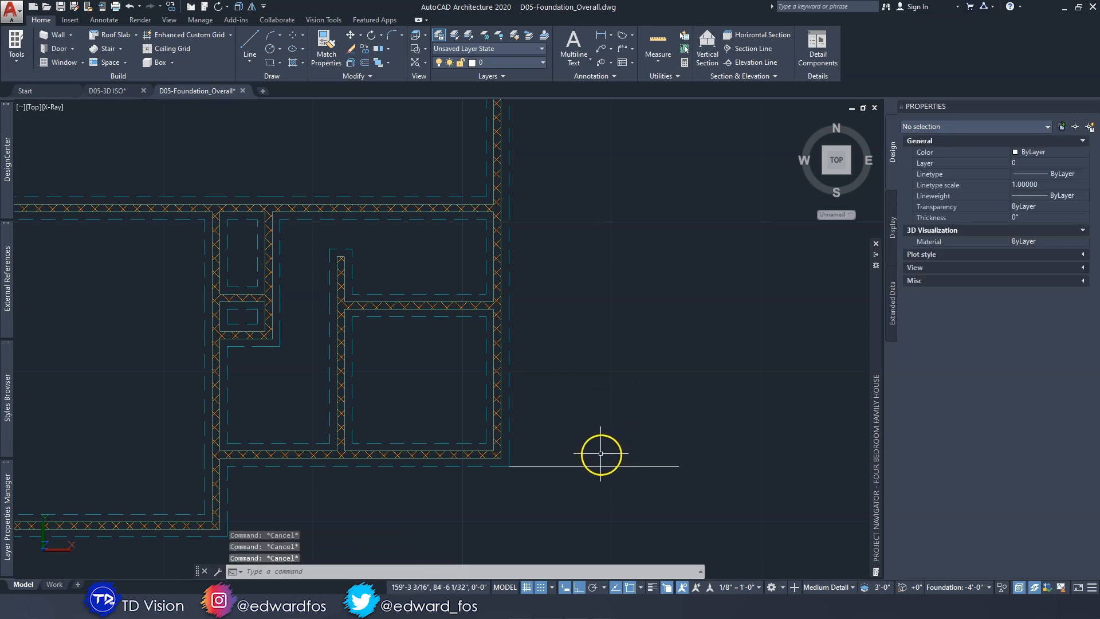
Offset the reference line upward along the right exterior wall three times in succession, at 8' spacing.
{"action": "left_click", "coordinate": [365, 63]}
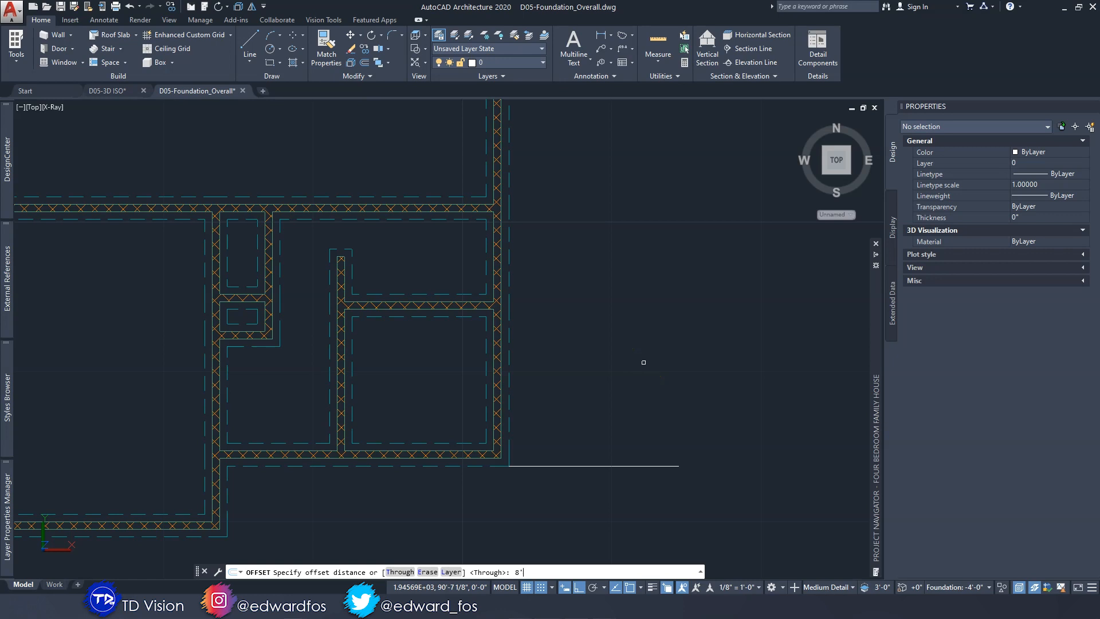
{"action": "type", "text": "8'"}
{"action": "key", "text": "Return"}
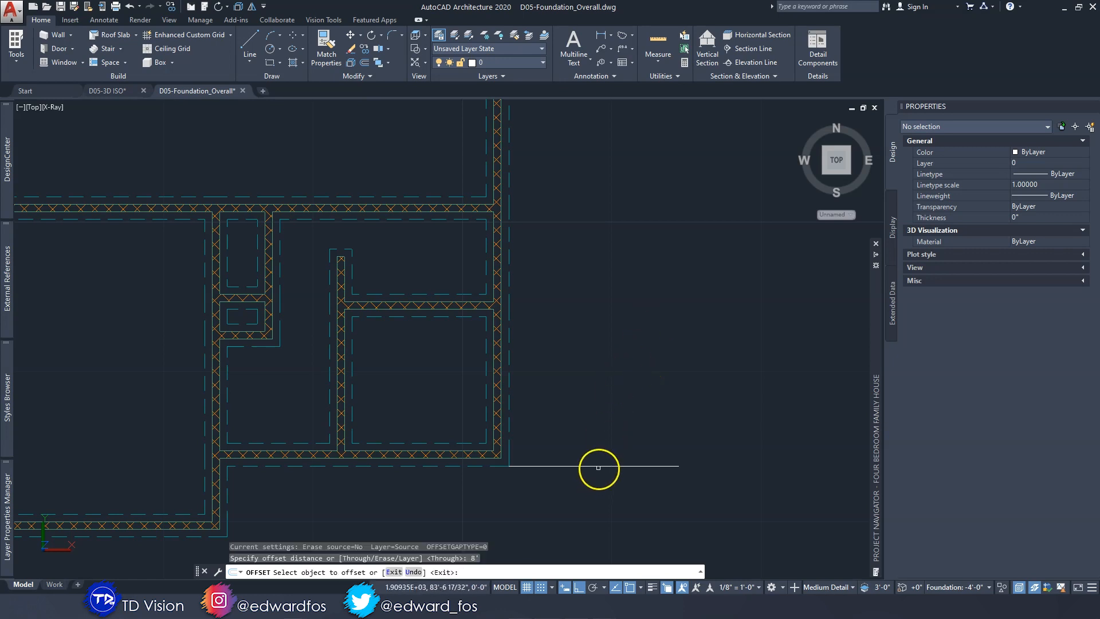
{"action": "left_click", "coordinate": [599, 465]}
{"action": "left_click", "coordinate": [602, 367]}
{"action": "middle_click_drag", "start_coordinate": [581, 349], "coordinate": [570, 418]}
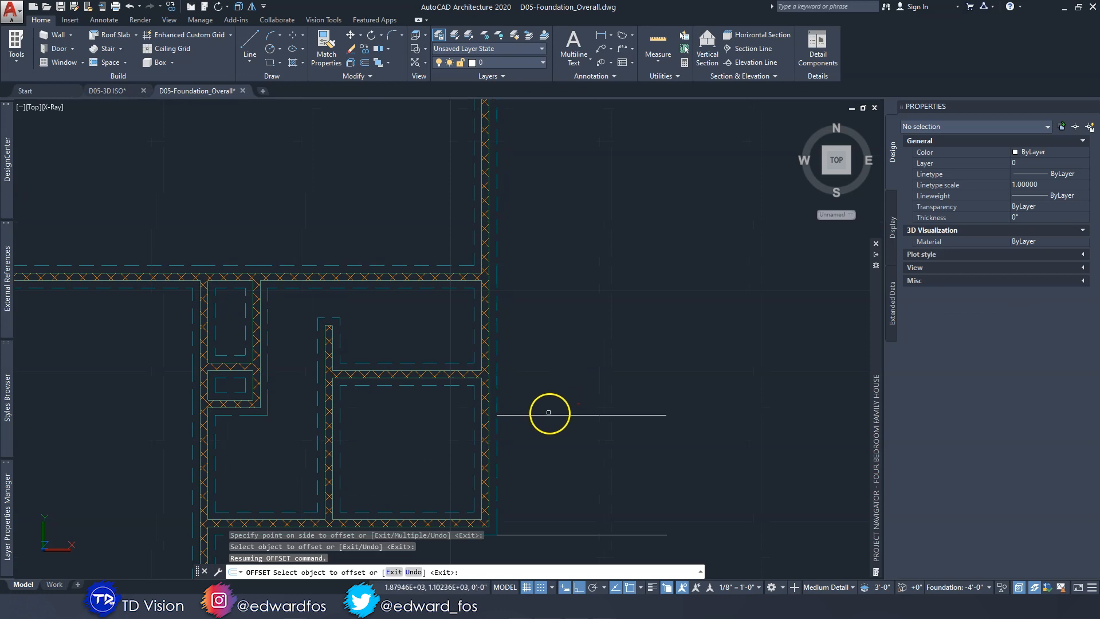
{"action": "left_click", "coordinate": [545, 415]}
{"action": "left_click", "coordinate": [554, 314]}
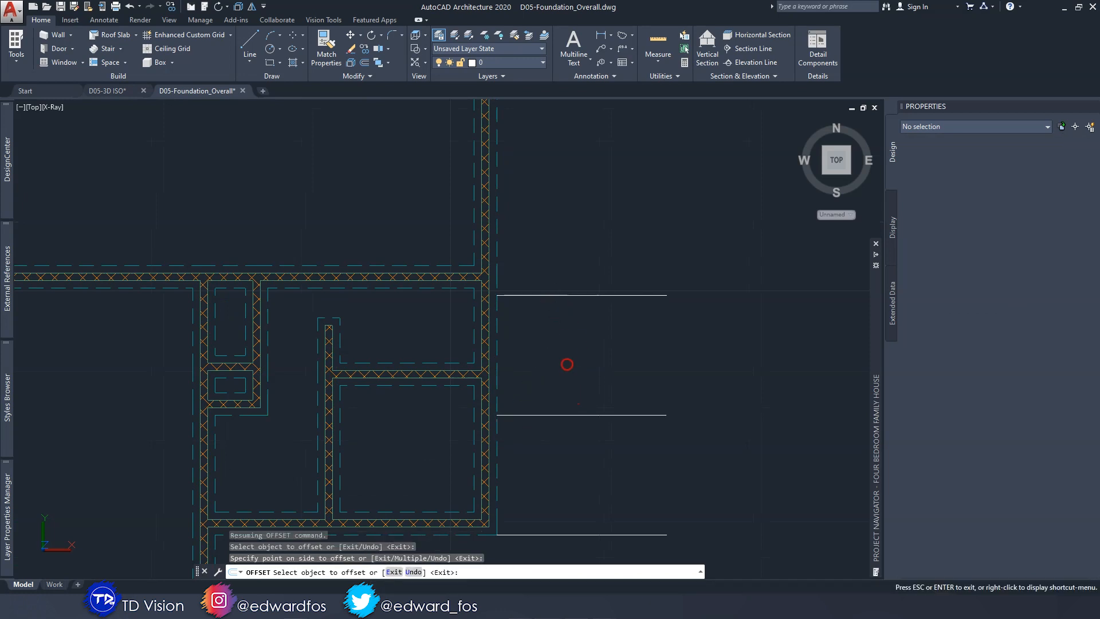
{"action": "middle_click_drag", "start_coordinate": [561, 298], "coordinate": [570, 402]}
{"action": "left_click", "coordinate": [572, 401]}
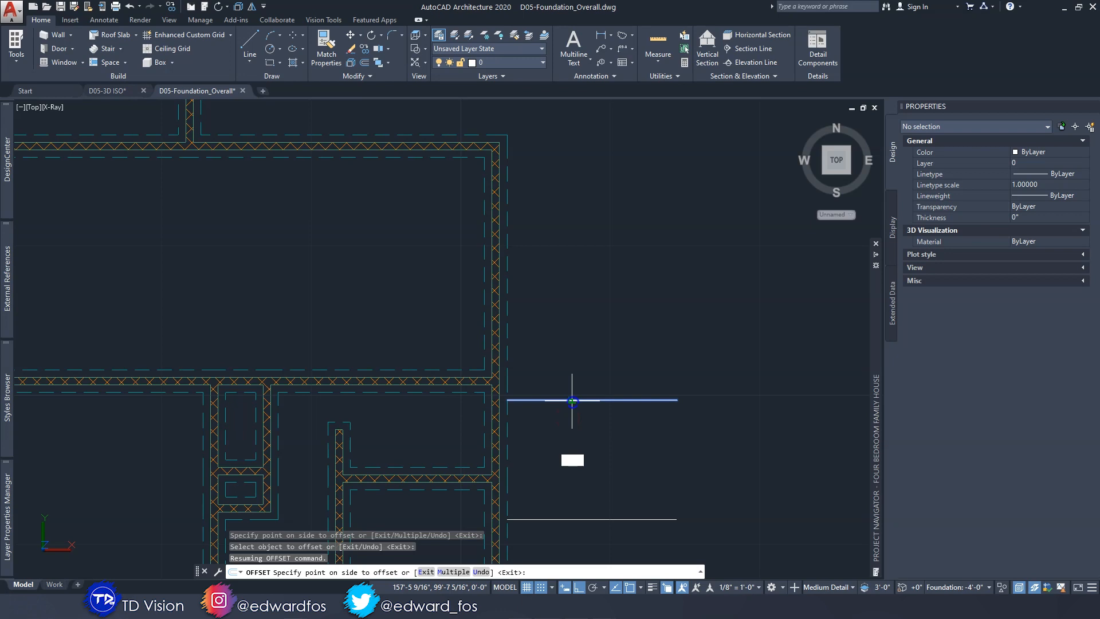
{"action": "left_click", "coordinate": [572, 311]}
{"action": "key", "text": "Escape"}
Select the strip footing under the right exterior wall to inspect its extent against the reference lines, and deselect it.
{"action": "scroll", "coordinate": [575, 313], "scroll_direction": "down", "scroll_amount": 3}
{"action": "scroll", "coordinate": [576, 309], "scroll_direction": "up", "scroll_amount": 3}
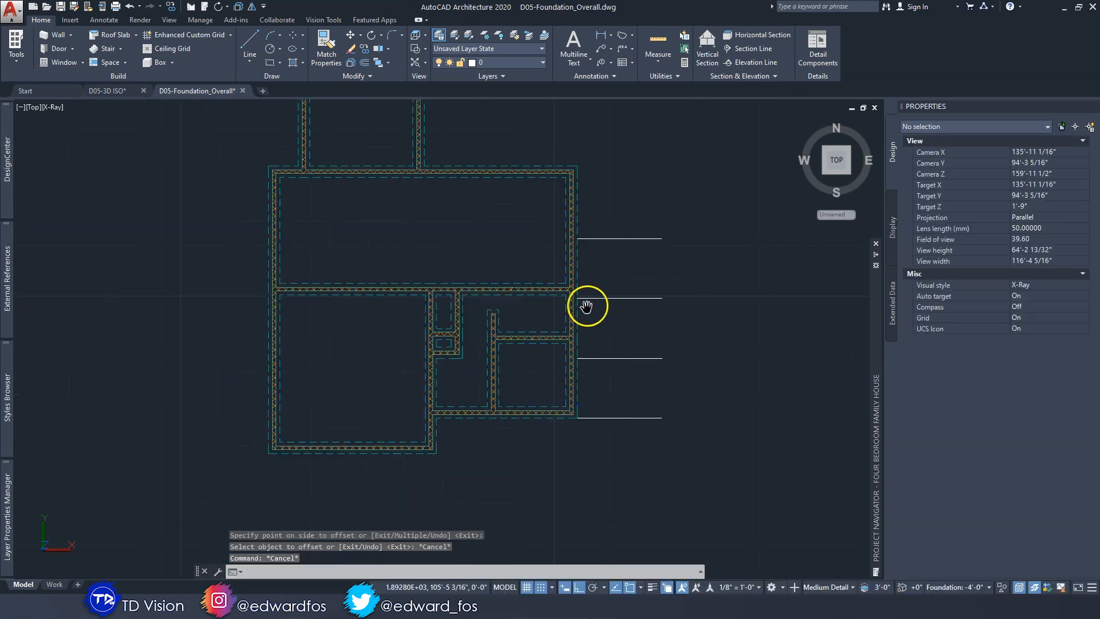
{"action": "left_click", "coordinate": [543, 367]}
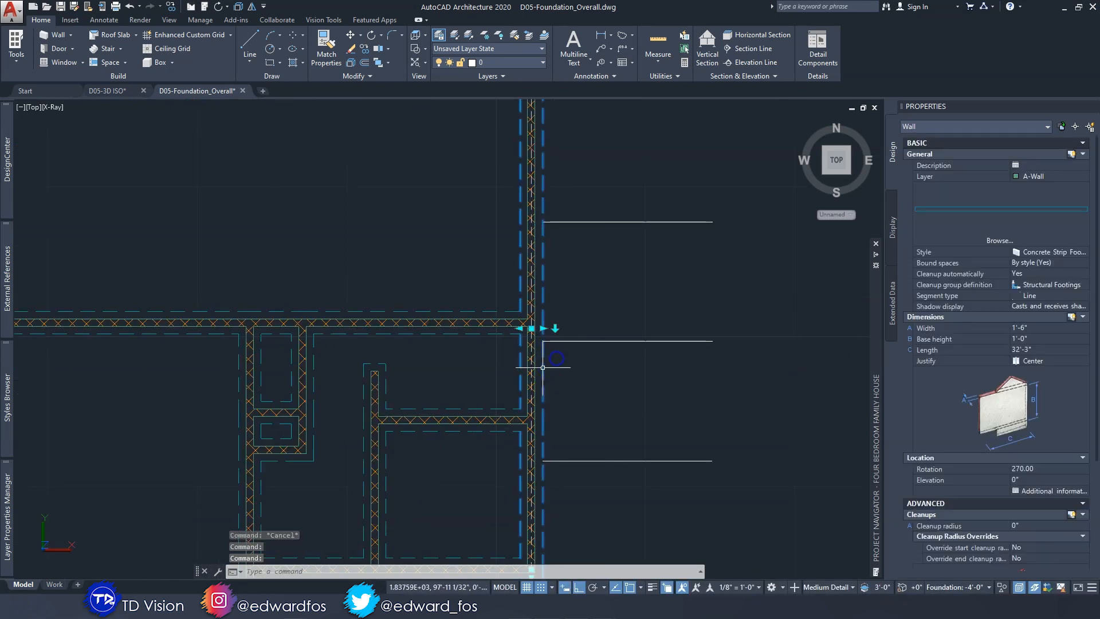
{"action": "scroll", "coordinate": [543, 368], "scroll_direction": "down", "scroll_amount": 3}
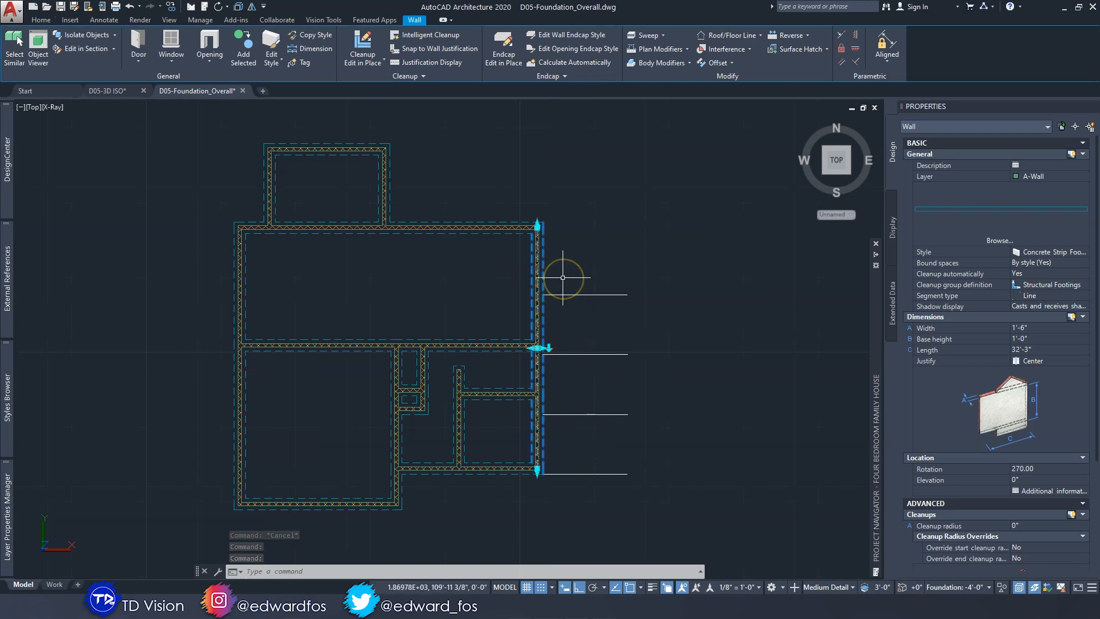
{"action": "key", "text": "Escape"}
Move the two upper reference lines beside the right exterior wall 12" upward.
{"action": "scroll", "coordinate": [514, 313], "scroll_direction": "up", "scroll_amount": 3}
{"action": "left_click", "coordinate": [720, 422]}
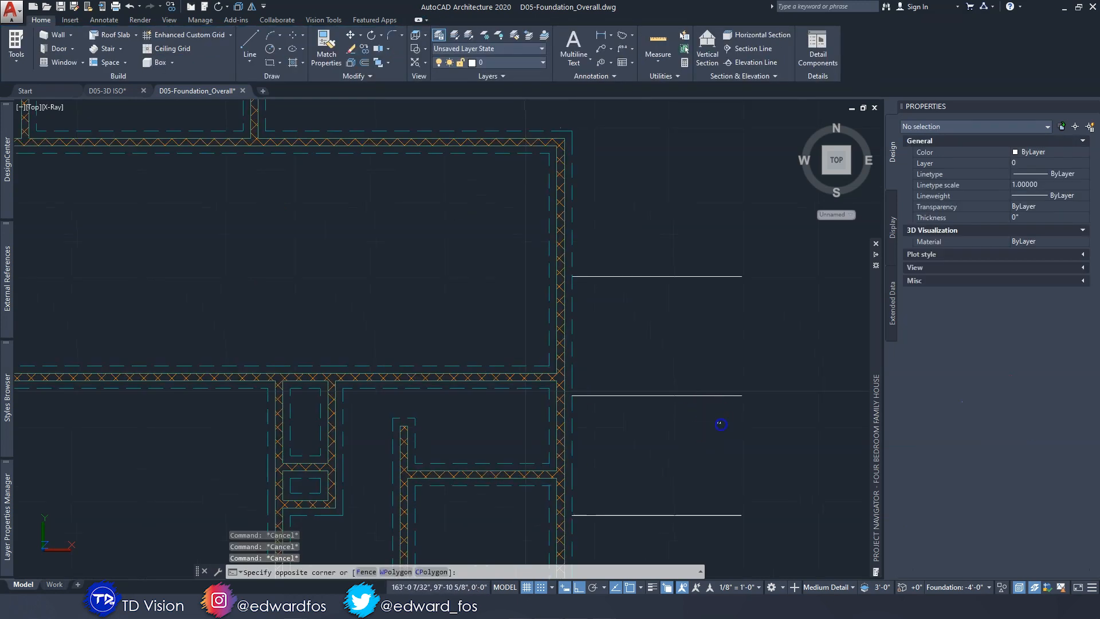
{"action": "left_click", "coordinate": [603, 241]}
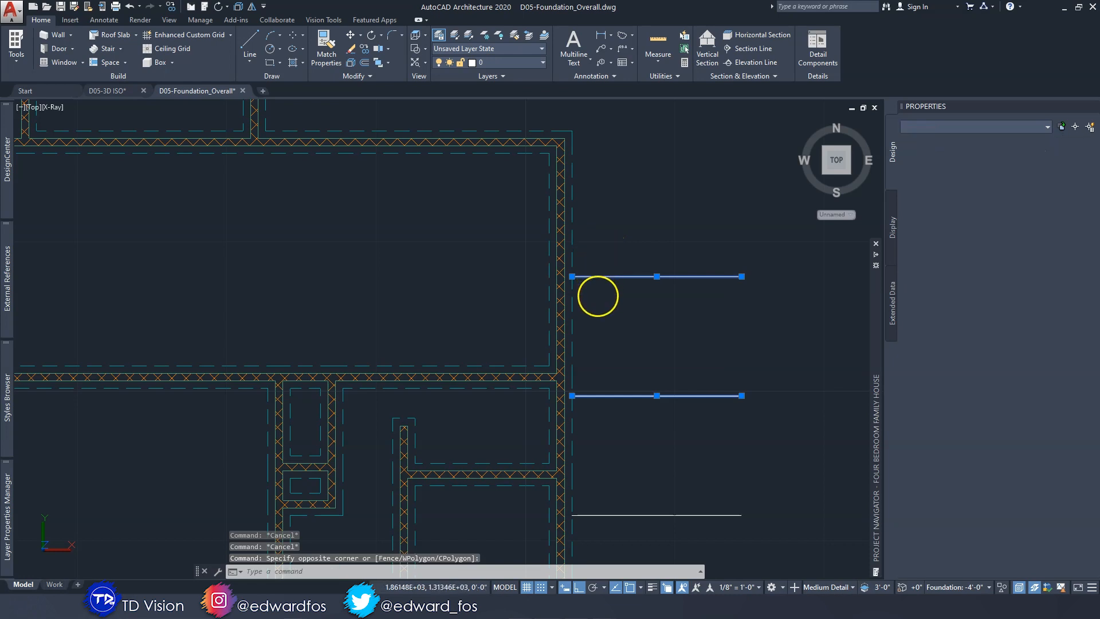
{"action": "key", "text": "m"}
{"action": "key", "text": "Return"}
{"action": "scroll", "coordinate": [598, 371], "scroll_direction": "up", "scroll_amount": 2}
{"action": "left_click", "coordinate": [606, 355]}
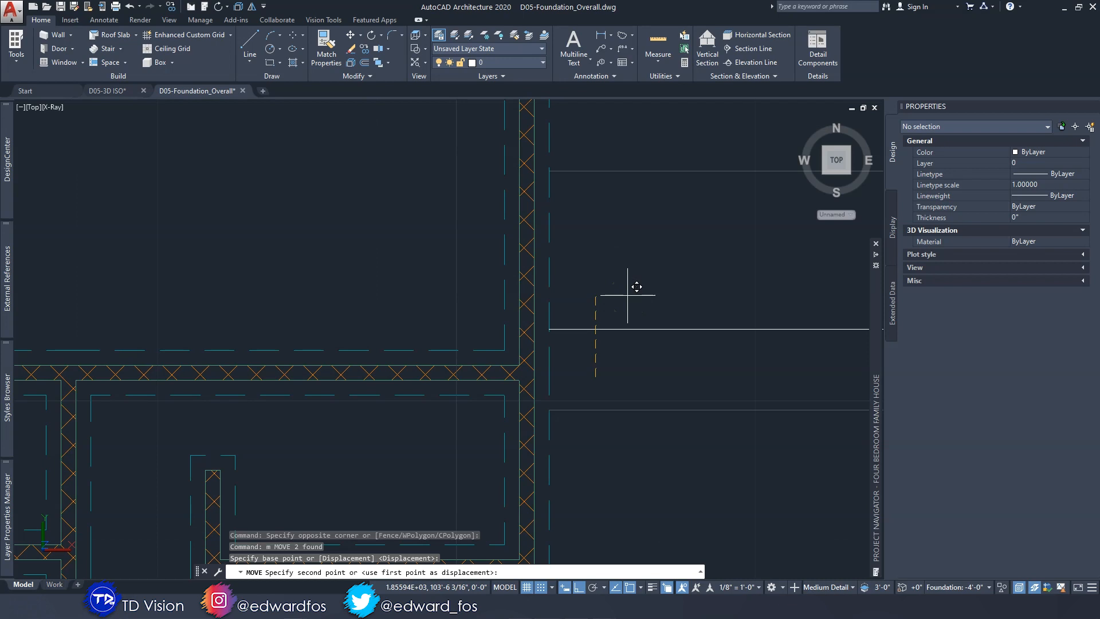
{"action": "type", "text": "12"}
{"action": "key", "text": "Return"}
{"action": "scroll", "coordinate": [614, 297], "scroll_direction": "down", "scroll_amount": 3}
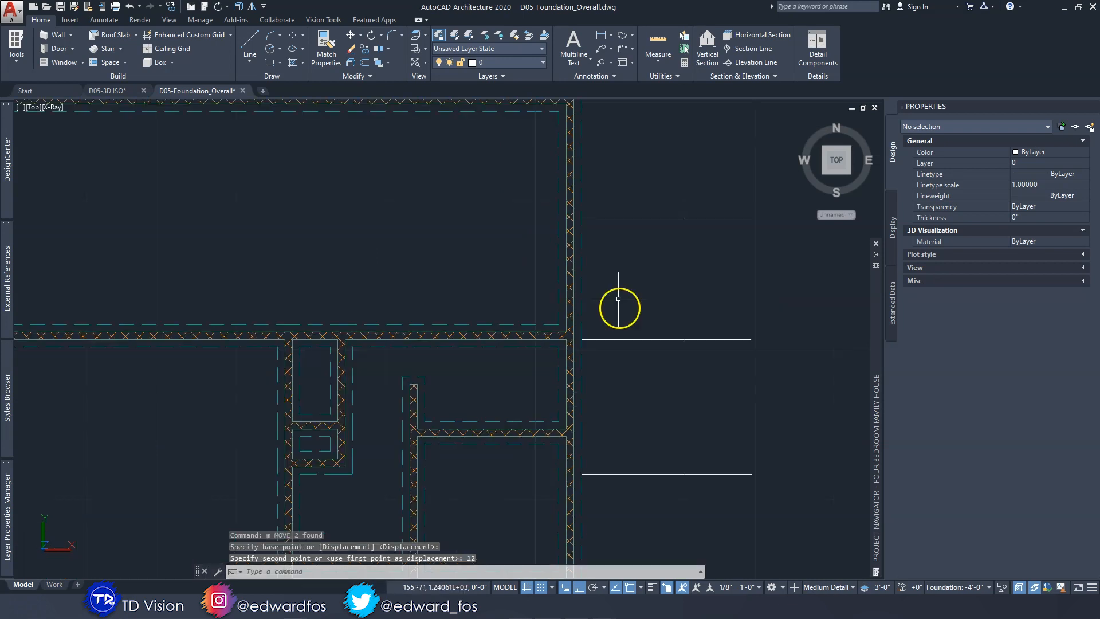
Move the same two upper reference lines a further 18" upward.
{"action": "key", "text": "Escape"}
{"action": "left_click", "coordinate": [717, 376]}
{"action": "left_click", "coordinate": [644, 226]}
{"action": "key", "text": "m"}
{"action": "key", "text": "Return"}
{"action": "left_click", "coordinate": [653, 303]}
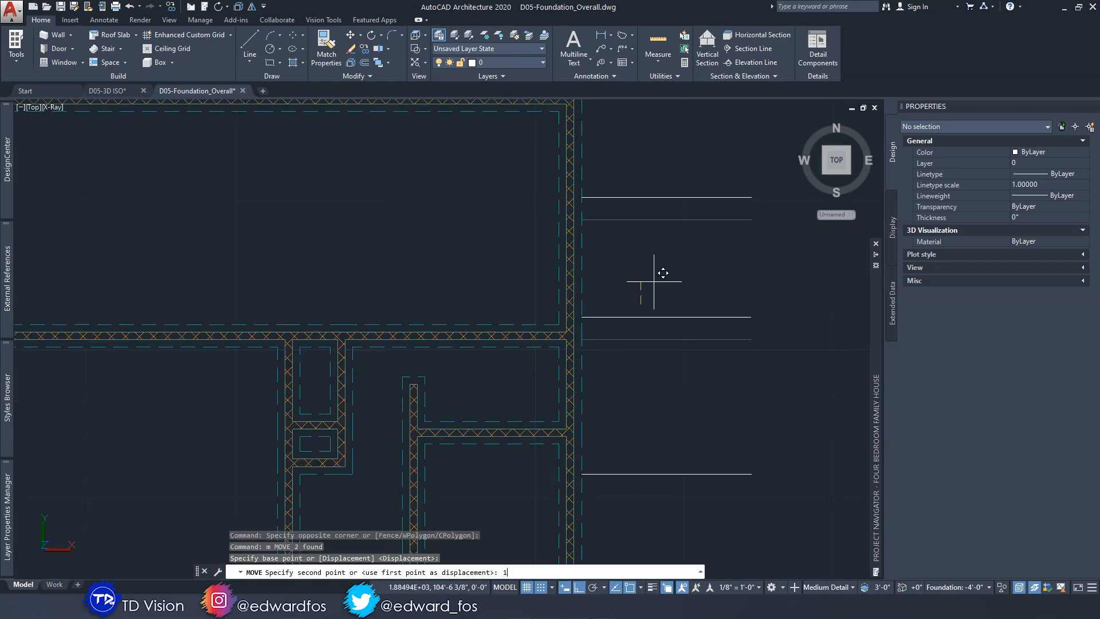
{"action": "key", "text": "Return"}
{"action": "key", "text": "Escape"}
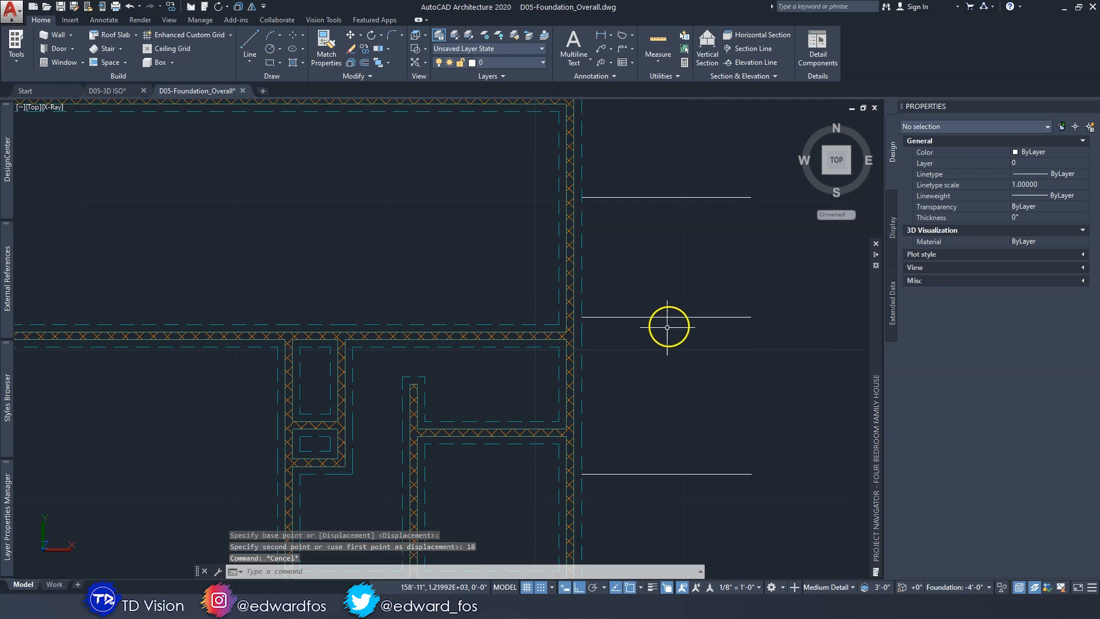
Draw a short vertical marker line across the long interior horizontal wall, between the small enclosure and the right exterior wall.
{"action": "middle_click_drag", "start_coordinate": [574, 370], "coordinate": [614, 288]}
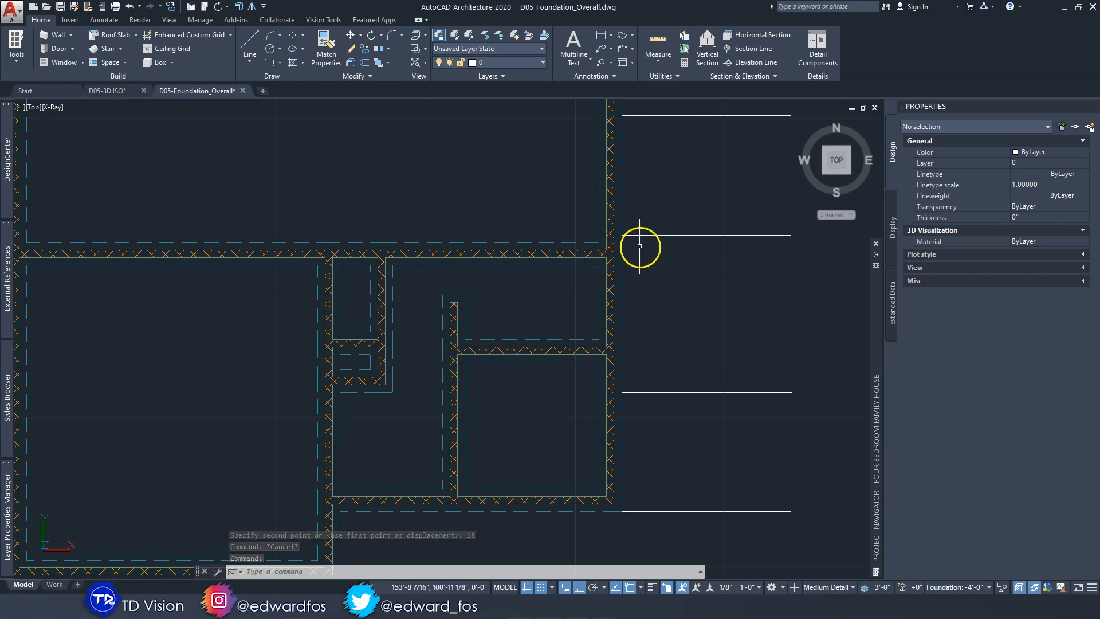
{"action": "mouse_move", "coordinate": [615, 246]}
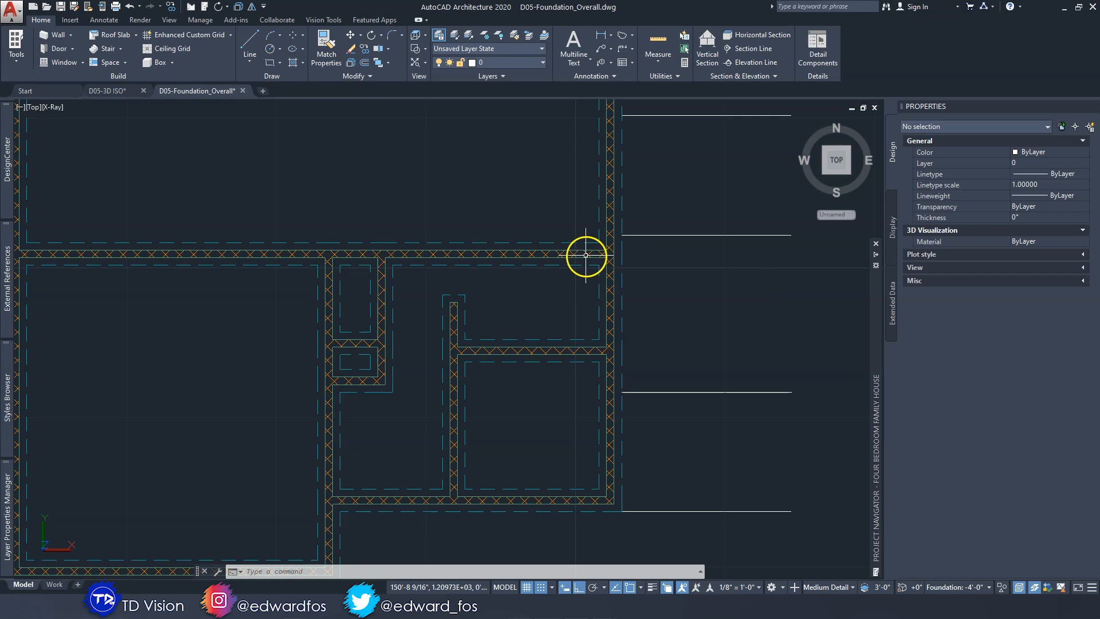
{"action": "mouse_move", "coordinate": [645, 245]}
{"action": "middle_mouse_down"}
{"action": "mouse_move", "coordinate": [634, 283]}
{"action": "mouse_move", "coordinate": [652, 384]}
{"action": "mouse_move", "coordinate": [663, 298]}
{"action": "middle_mouse_up"}
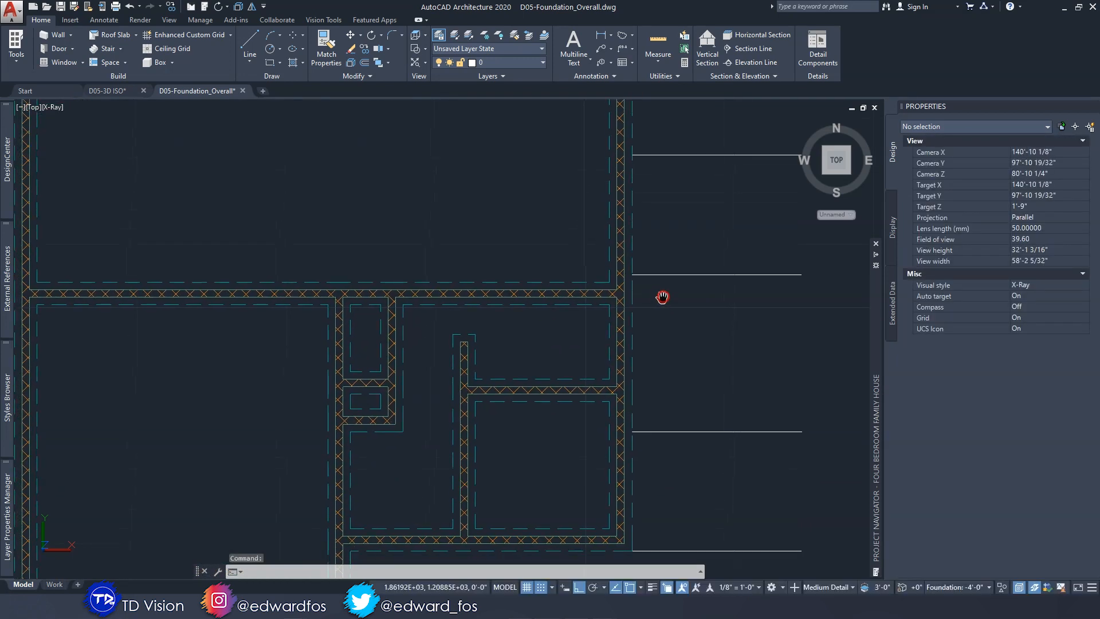
{"action": "scroll", "coordinate": [559, 400], "scroll_direction": "up", "scroll_amount": 3}
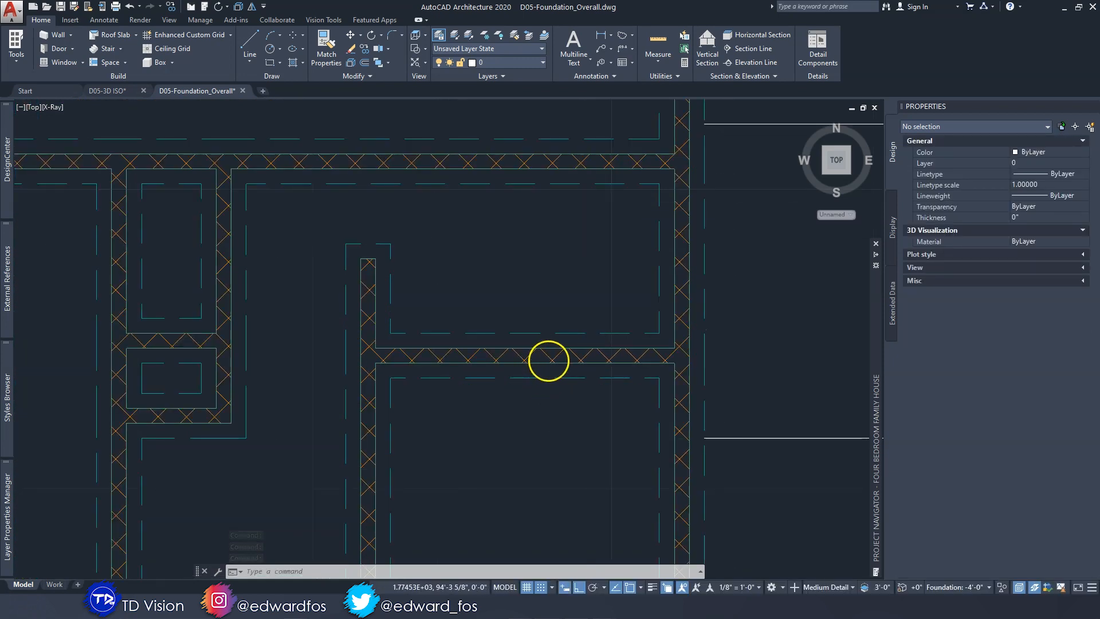
{"action": "scroll", "coordinate": [548, 361], "scroll_direction": "down", "scroll_amount": 3}
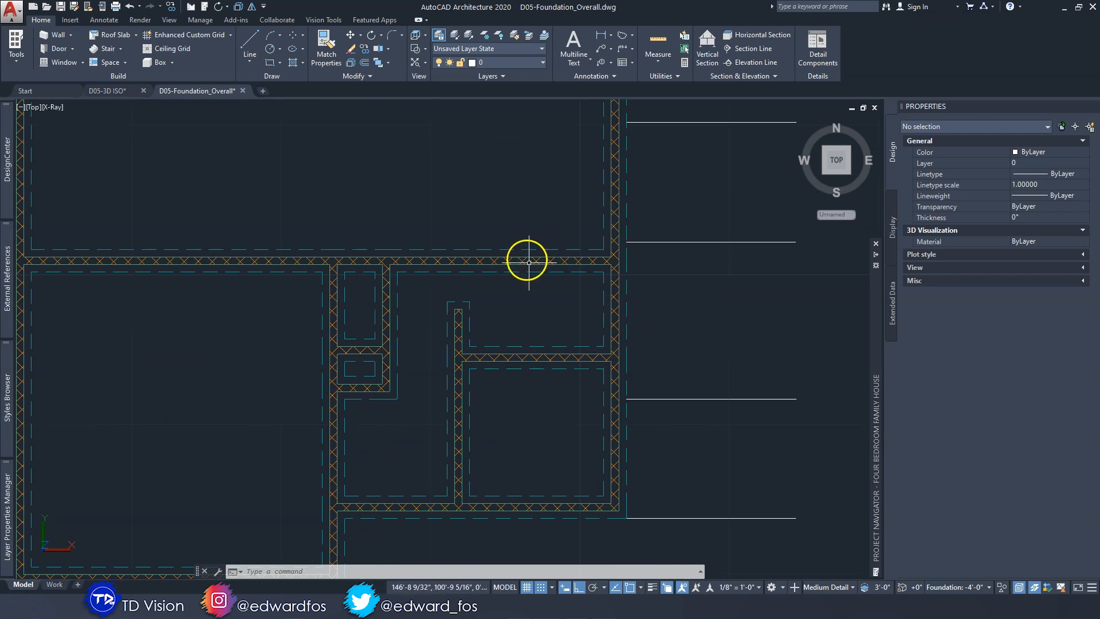
{"action": "left_click", "coordinate": [250, 41]}
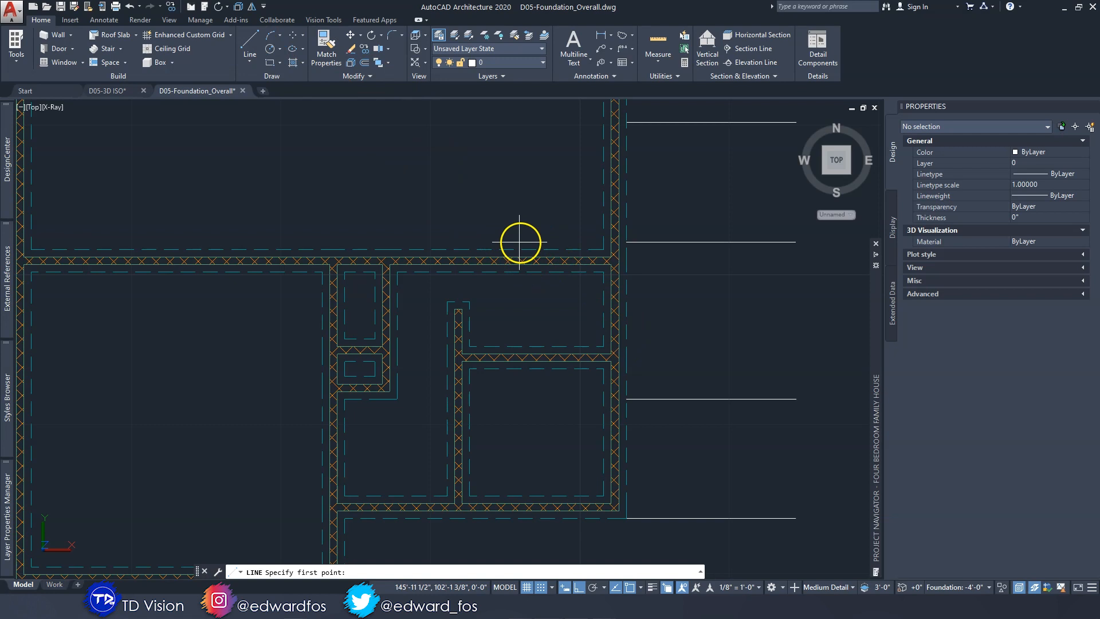
{"action": "left_click", "coordinate": [496, 250]}
{"action": "left_click", "coordinate": [494, 290]}
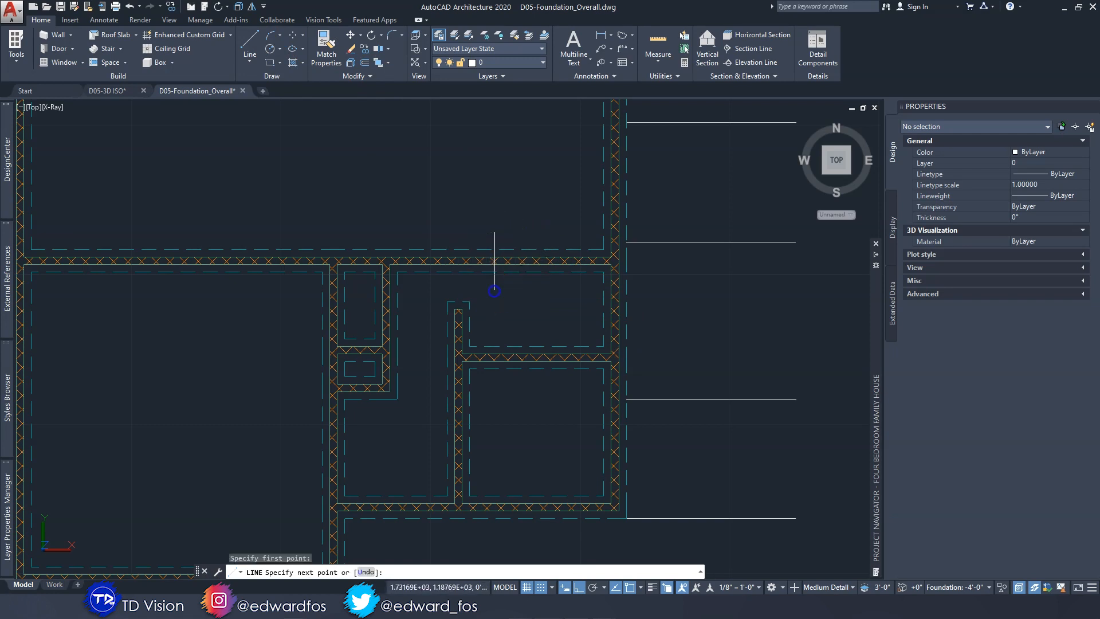
{"action": "key", "text": "Escape"}
Draw a second short vertical marker line across the lower interior wall that forms the top of the lower-right room.
{"action": "key", "text": "Return"}
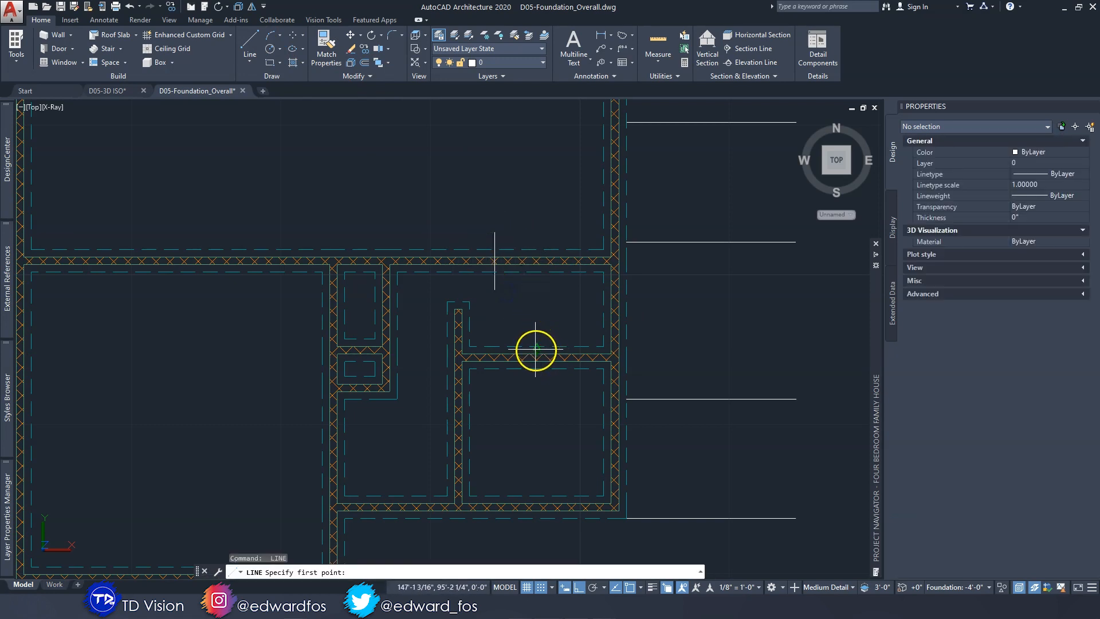
{"action": "left_click", "coordinate": [537, 330]}
{"action": "left_click", "coordinate": [537, 396]}
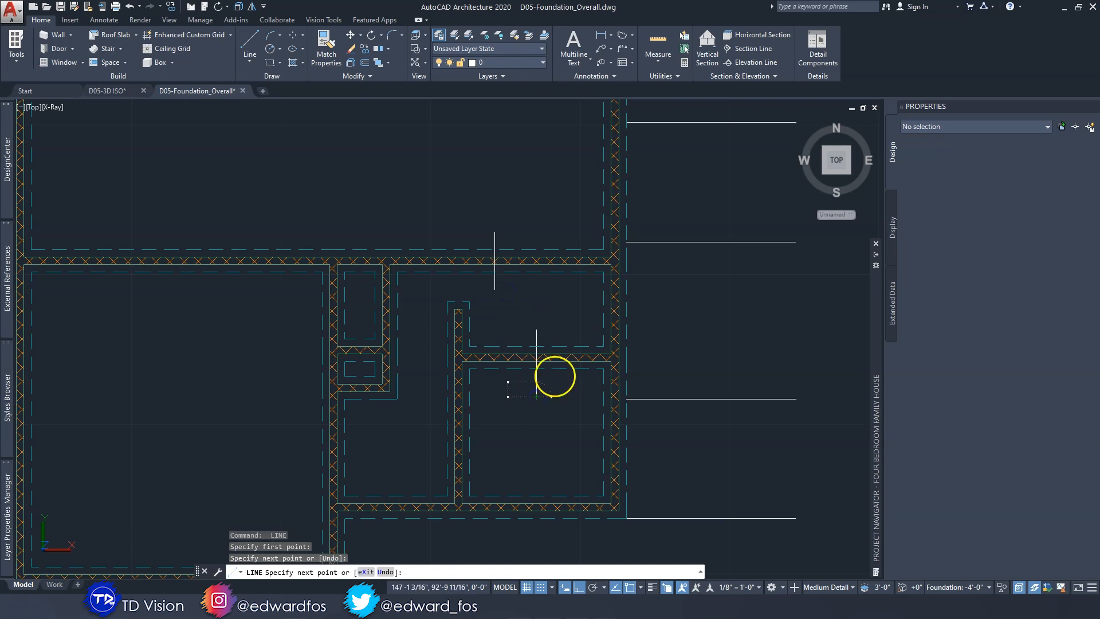
{"action": "key", "text": "Escape"}
{"action": "left_click", "coordinate": [561, 345]}
{"action": "key", "text": "Escape"}
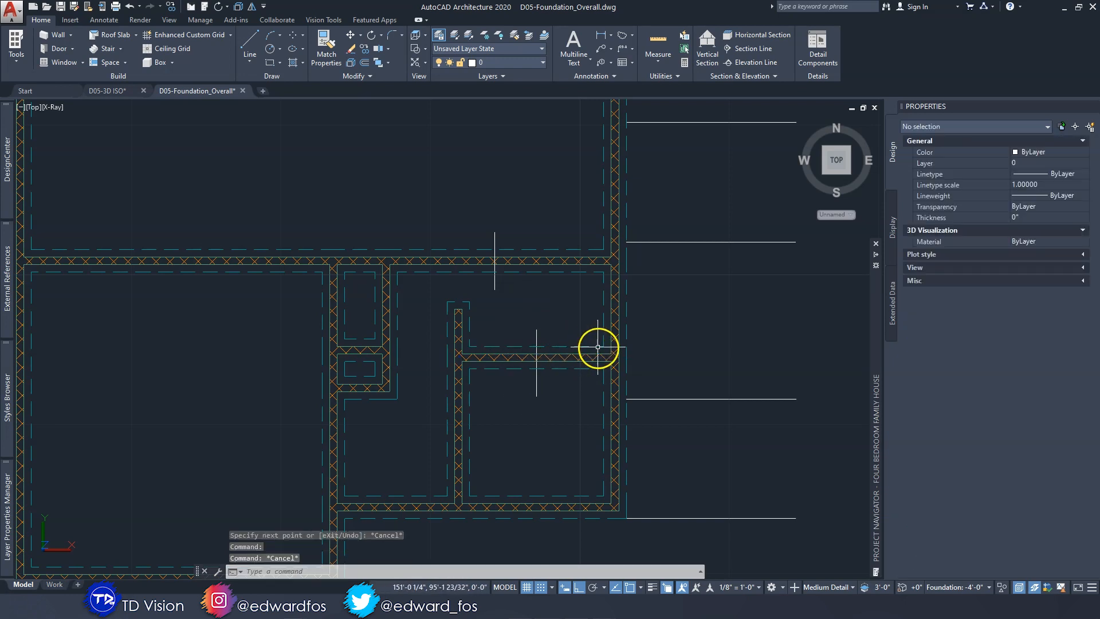
{"action": "left_click", "coordinate": [626, 349]}
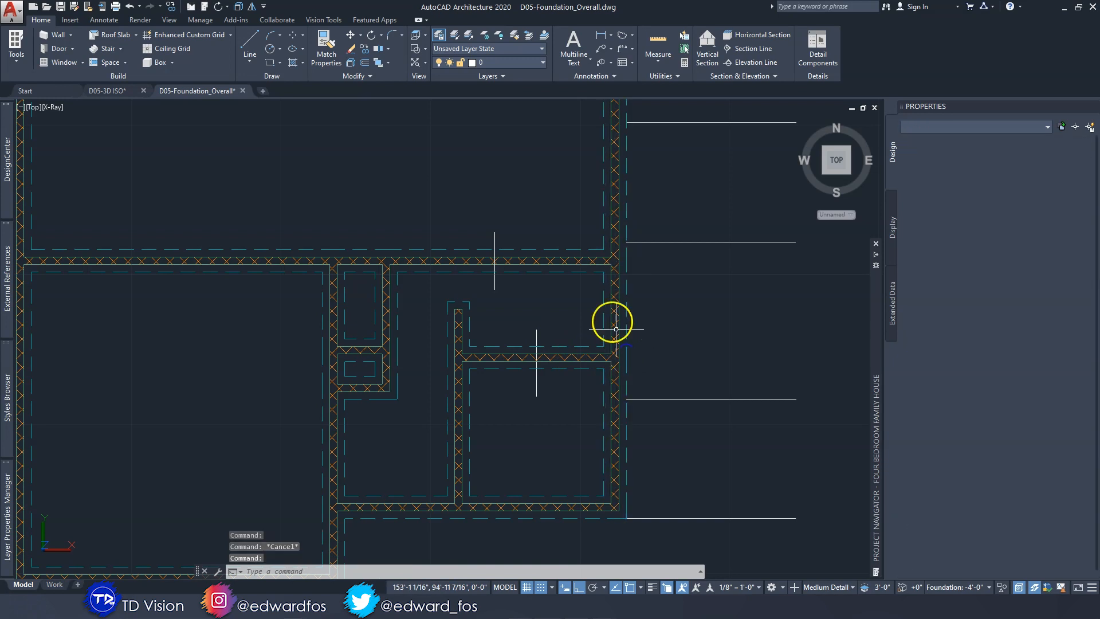
{"action": "key", "text": "Escape"}
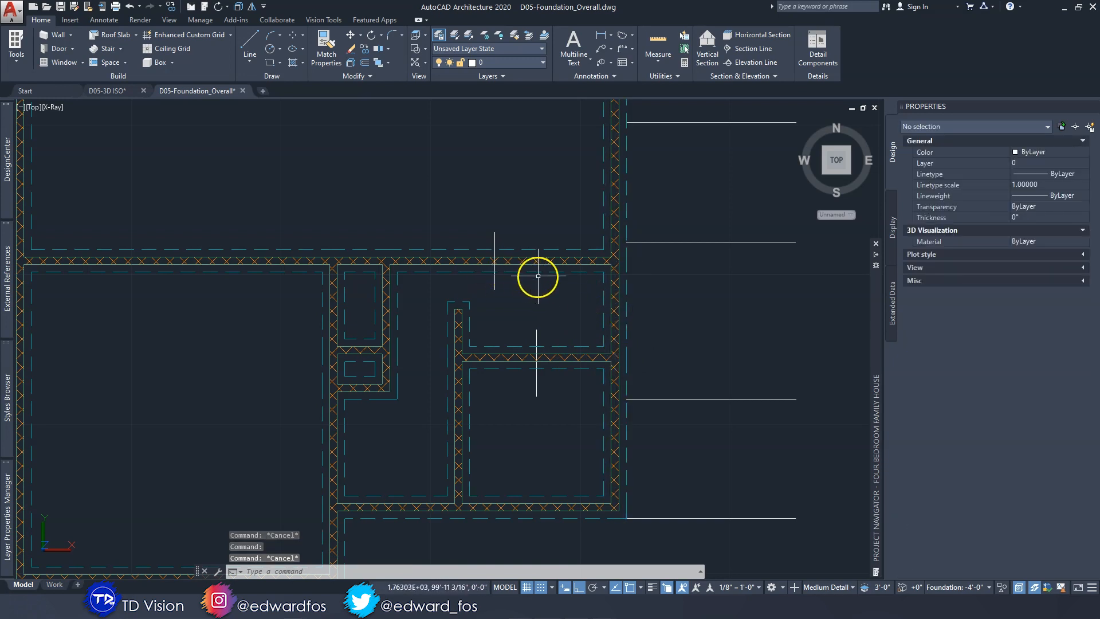
Draw a vertical line about 5'-7" long downward from the corner where the upper room's right wall meets the main upper wall.
{"action": "middle_click_drag", "start_coordinate": [661, 270], "coordinate": [643, 341]}
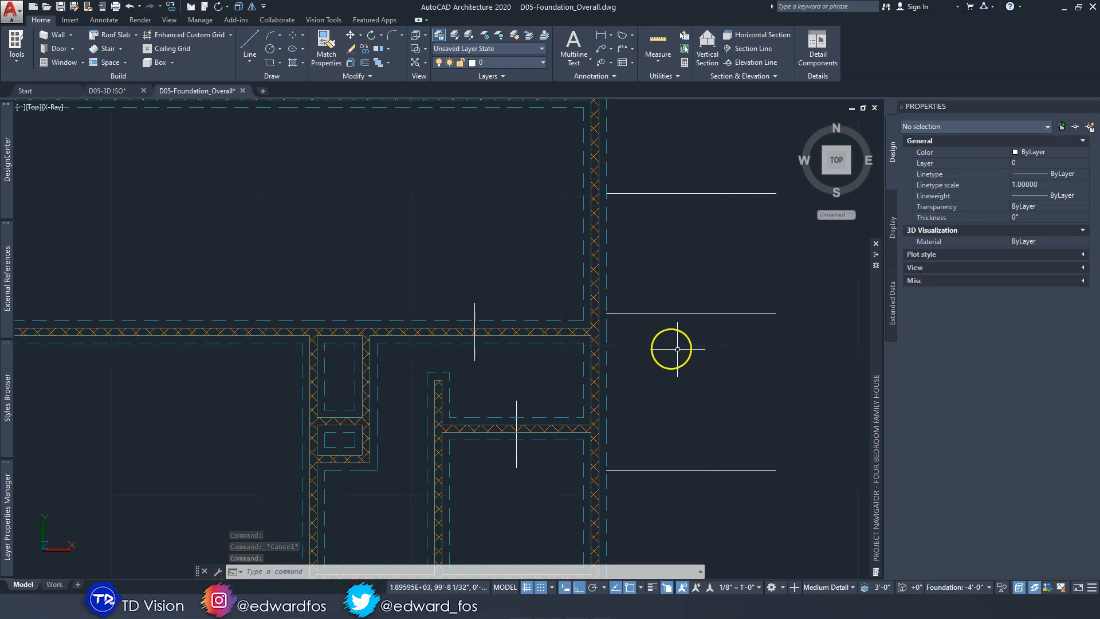
{"action": "middle_click_drag", "start_coordinate": [638, 246], "coordinate": [662, 358]}
{"action": "middle_click_drag", "start_coordinate": [360, 214], "coordinate": [454, 337]}
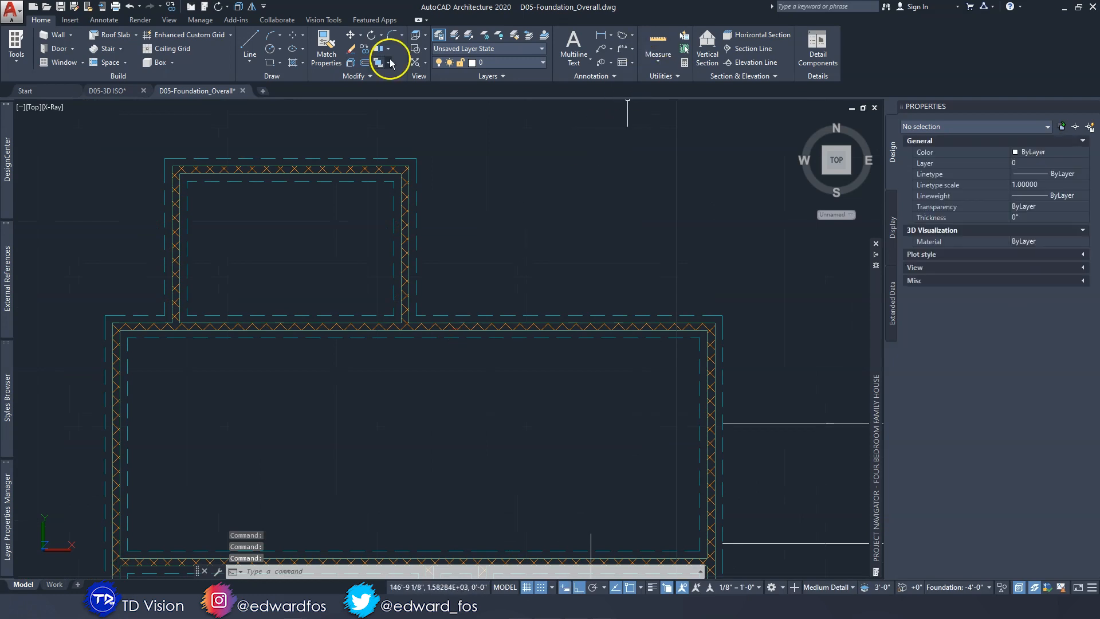
{"action": "left_click", "coordinate": [255, 45]}
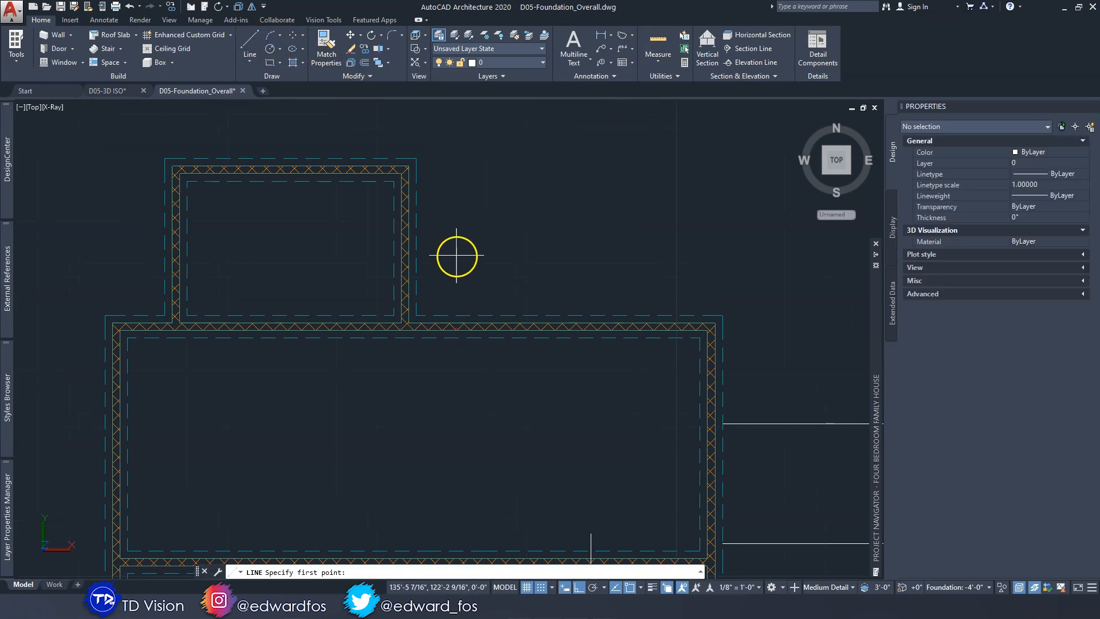
{"action": "scroll", "coordinate": [438, 297], "scroll_direction": "up", "scroll_amount": 3}
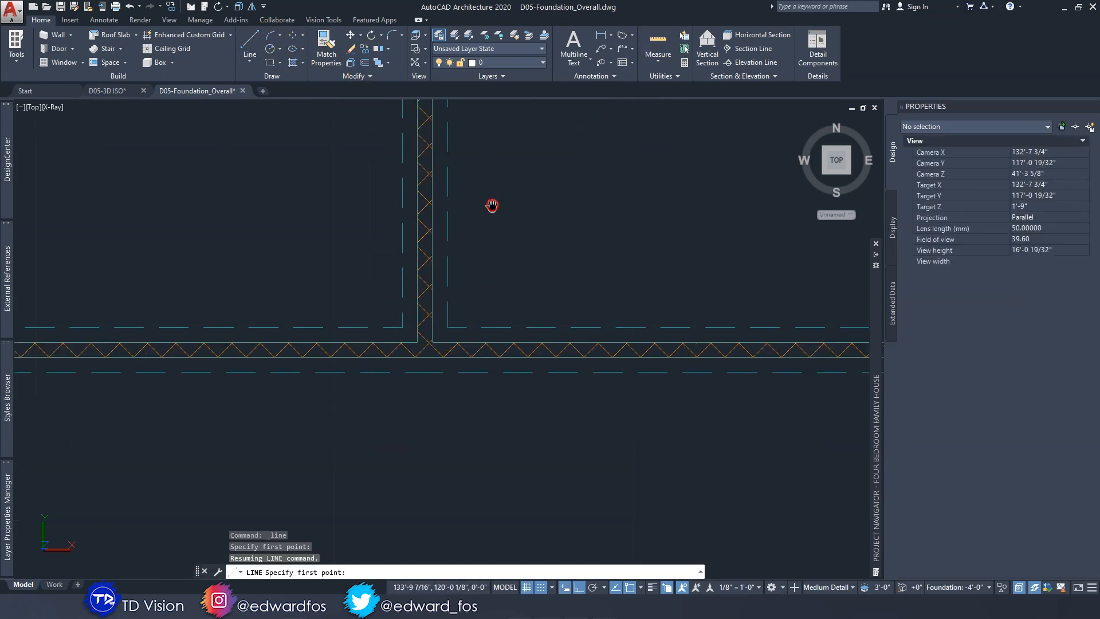
{"action": "left_click", "coordinate": [432, 342]}
{"action": "left_click", "coordinate": [433, 509]}
{"action": "key", "text": "Escape"}
{"action": "scroll", "coordinate": [449, 474], "scroll_direction": "down", "scroll_amount": 3}
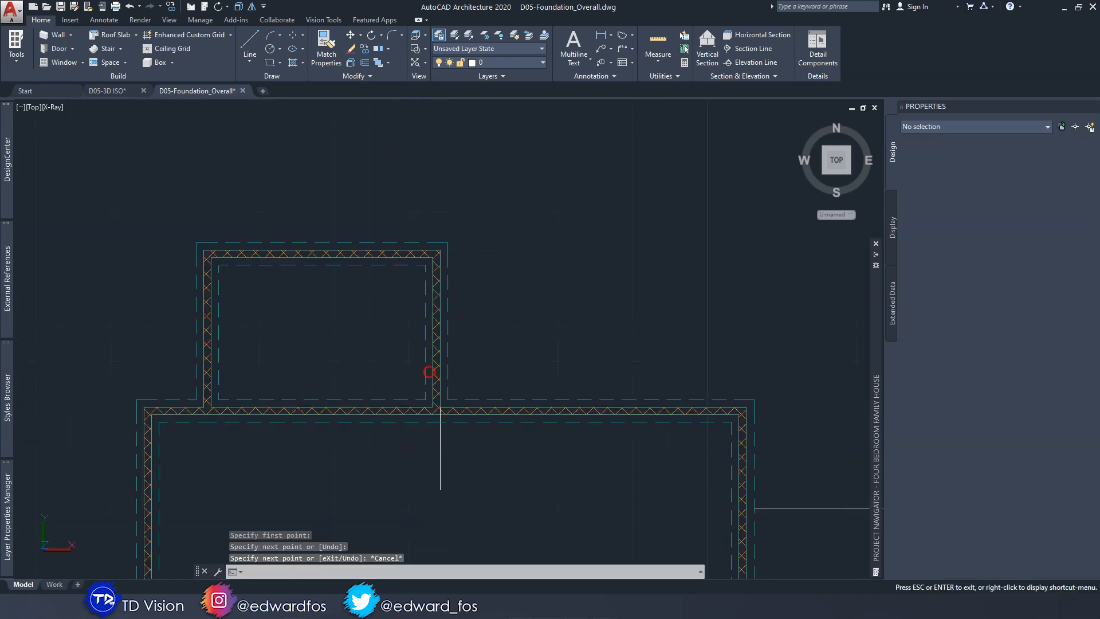
Offset the vertical line to the right twice in succession, at 4' spacing.
{"action": "middle_click_drag", "start_coordinate": [429, 372], "coordinate": [398, 275]}
{"action": "type", "text": "o"}
{"action": "key", "text": "Return"}
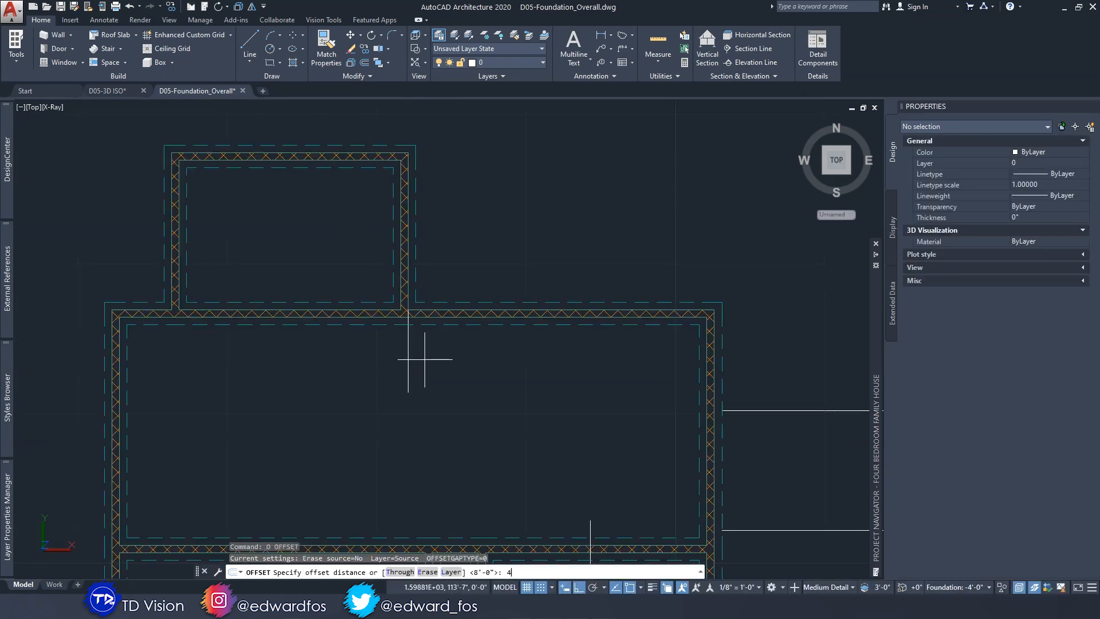
{"action": "type", "text": "4'"}
{"action": "key", "text": "Return"}
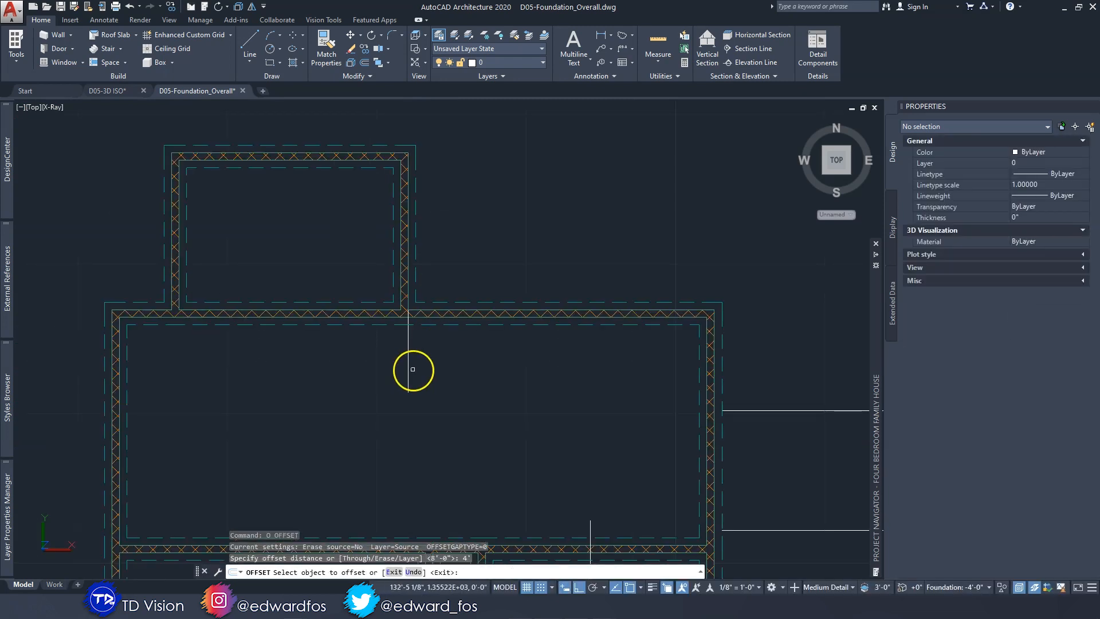
{"action": "left_click", "coordinate": [408, 380]}
{"action": "left_click", "coordinate": [470, 372]}
{"action": "left_click", "coordinate": [468, 377]}
{"action": "left_click", "coordinate": [518, 374]}
{"action": "key", "text": "Return"}
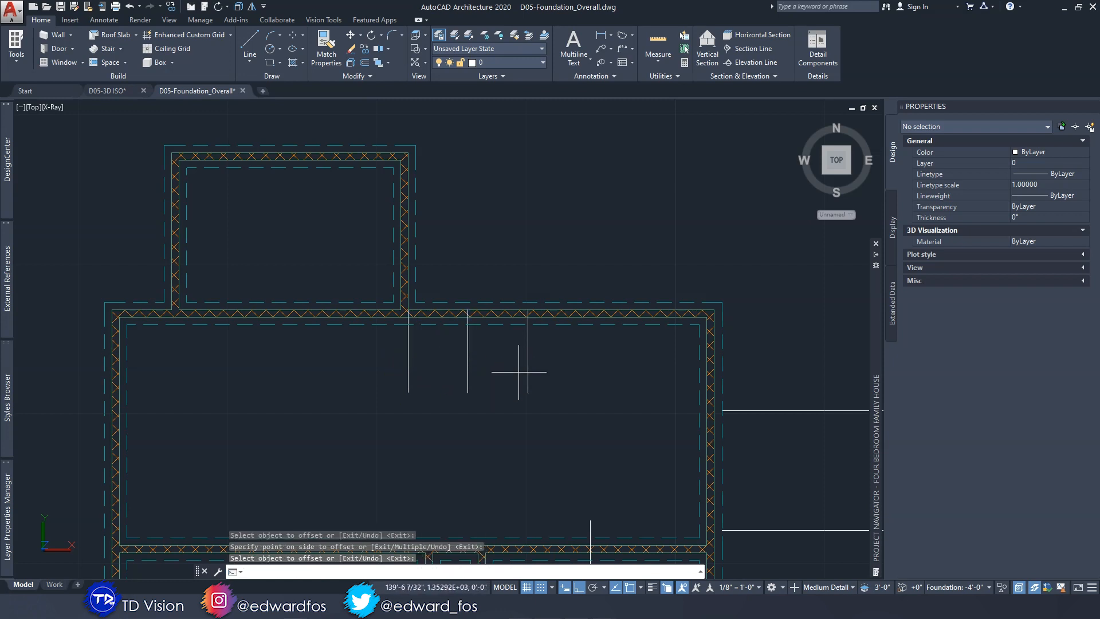
Offset the rightmost of the three vertical lines 6" to the right, and delete that copy.
{"action": "key", "text": "Return"}
{"action": "type", "text": "6"}
{"action": "key", "text": "Return"}
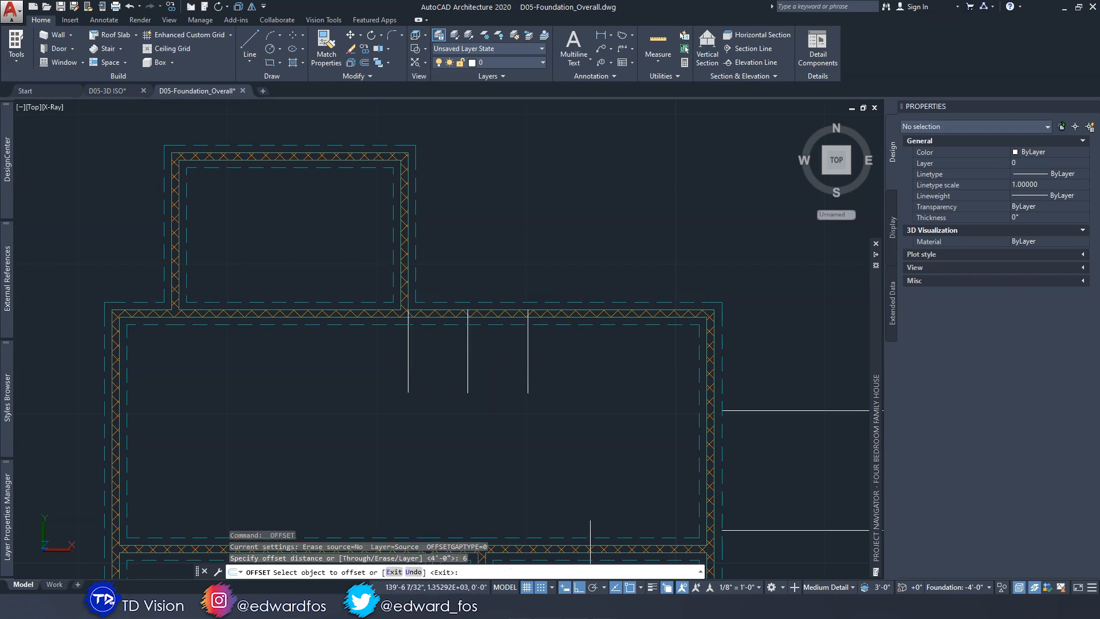
{"action": "left_click", "coordinate": [528, 371]}
{"action": "left_click", "coordinate": [588, 363]}
{"action": "key", "text": "Escape"}
{"action": "key", "text": "Escape"}
{"action": "left_click", "coordinate": [535, 368]}
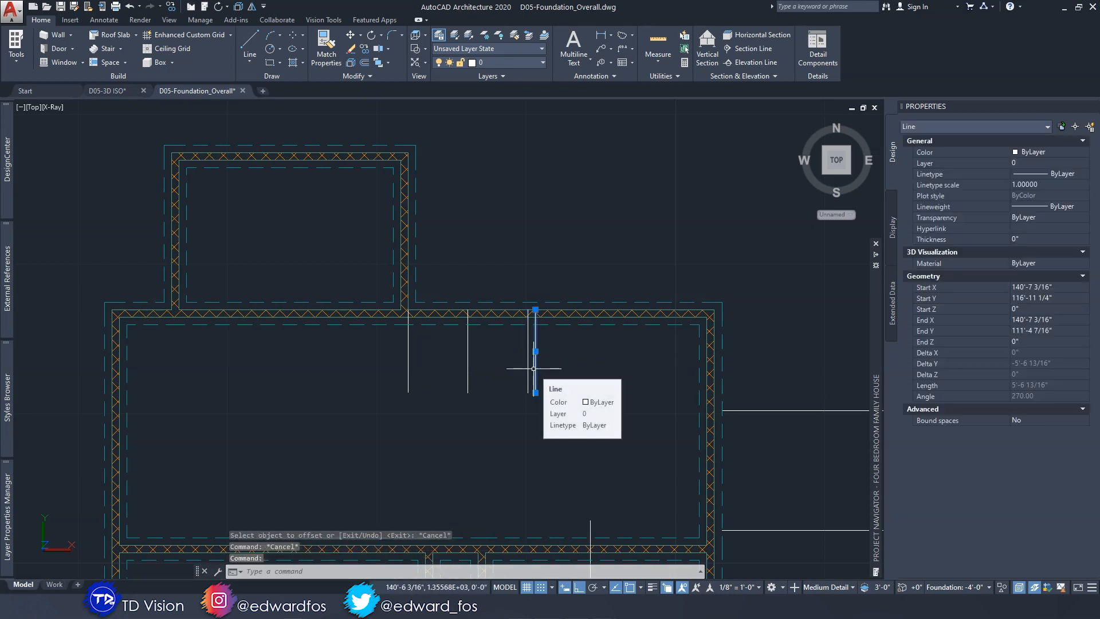
{"action": "key", "text": "Delete"}
{"action": "key", "text": "Escape"}
Offset the third vertical line 6' to the right along the main upper wall.
{"action": "type", "text": "o"}
{"action": "key", "text": "Return"}
{"action": "type", "text": "6'"}
{"action": "key", "text": "Return"}
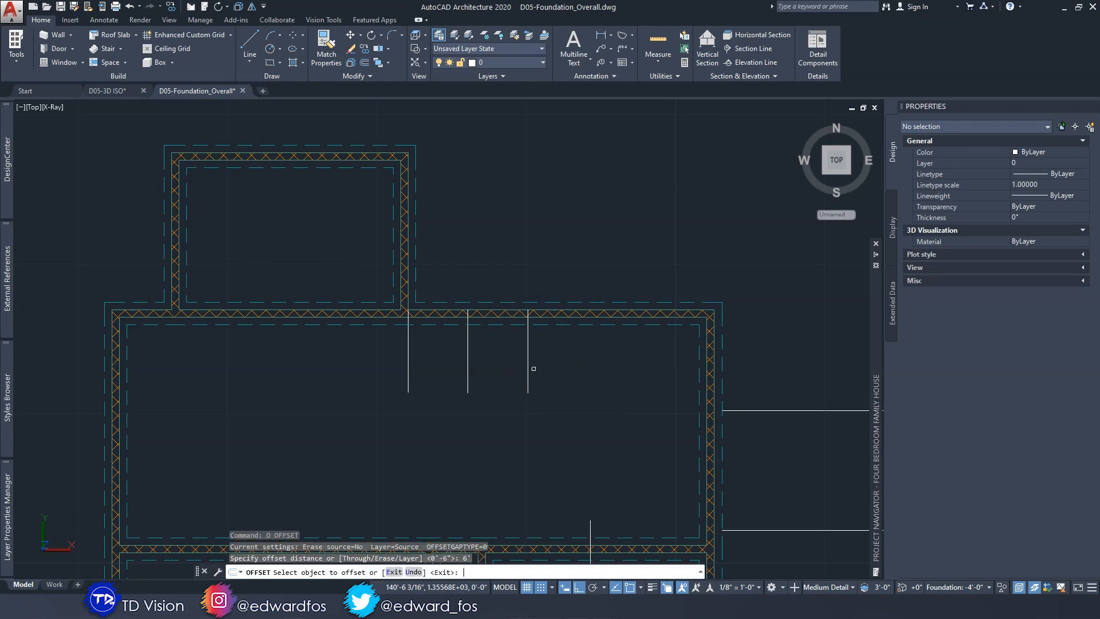
{"action": "left_click", "coordinate": [528, 373]}
{"action": "left_click", "coordinate": [572, 358]}
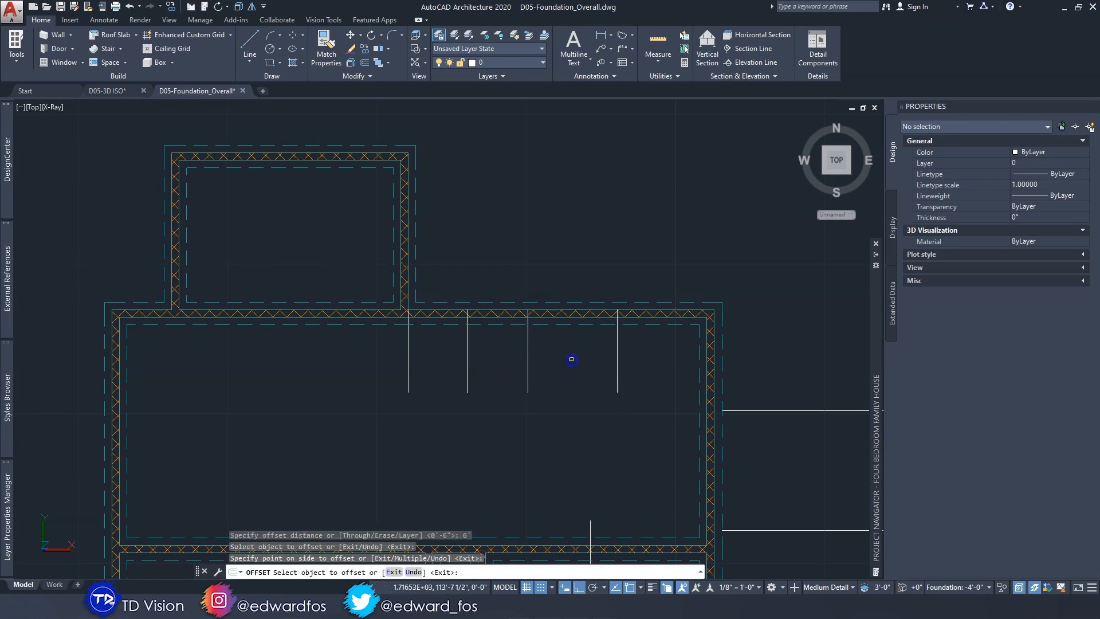
{"action": "key", "text": "Escape"}
{"action": "key", "text": "Escape"}
Break the footing of the main upper wall with Break at Point where the second vertical reference line crosses it.
{"action": "scroll", "coordinate": [631, 457], "scroll_direction": "down", "scroll_amount": 5}
{"action": "middle_click_drag", "start_coordinate": [630, 453], "coordinate": [614, 285]}
{"action": "scroll", "coordinate": [611, 294], "scroll_direction": "up", "scroll_amount": 2}
{"action": "scroll", "coordinate": [613, 272], "scroll_direction": "up", "scroll_amount": 4}
{"action": "mouse_move", "coordinate": [533, 210]}
{"action": "middle_mouse_down"}
{"action": "mouse_move", "coordinate": [651, 363]}
{"action": "mouse_move", "coordinate": [653, 344]}
{"action": "middle_mouse_up"}
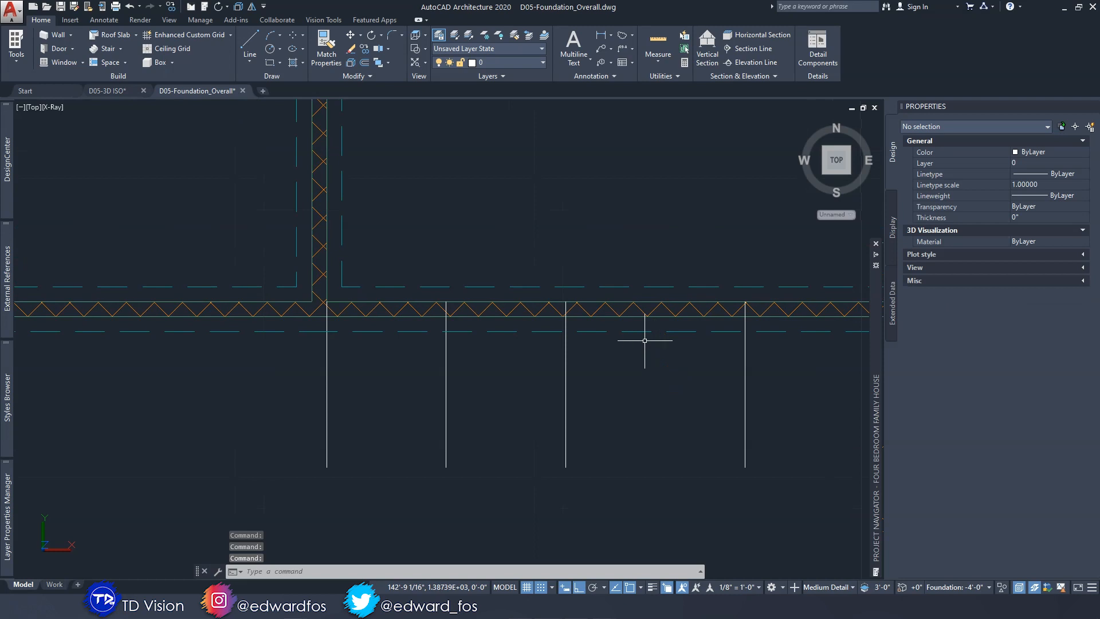
{"action": "left_click", "coordinate": [567, 381]}
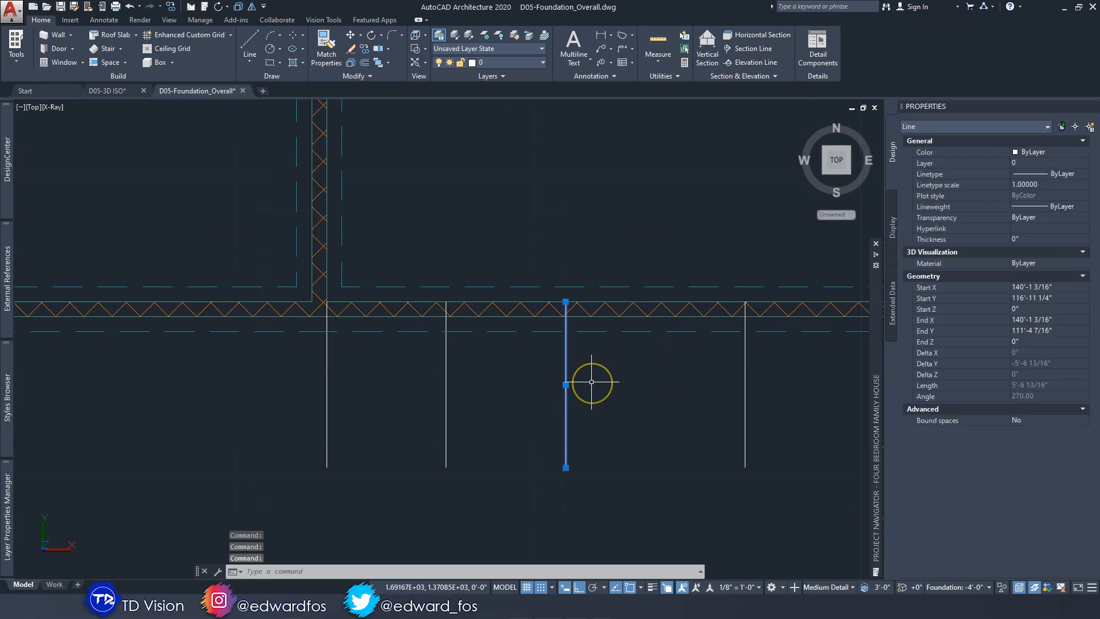
{"action": "left_click", "coordinate": [376, 74]}
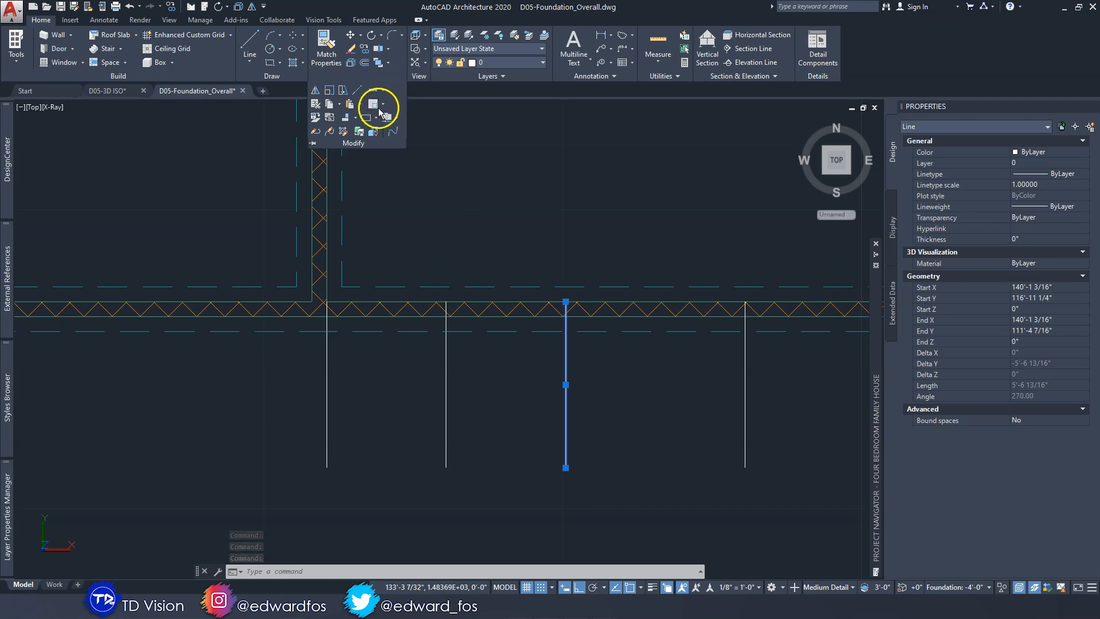
{"action": "left_click", "coordinate": [376, 117]}
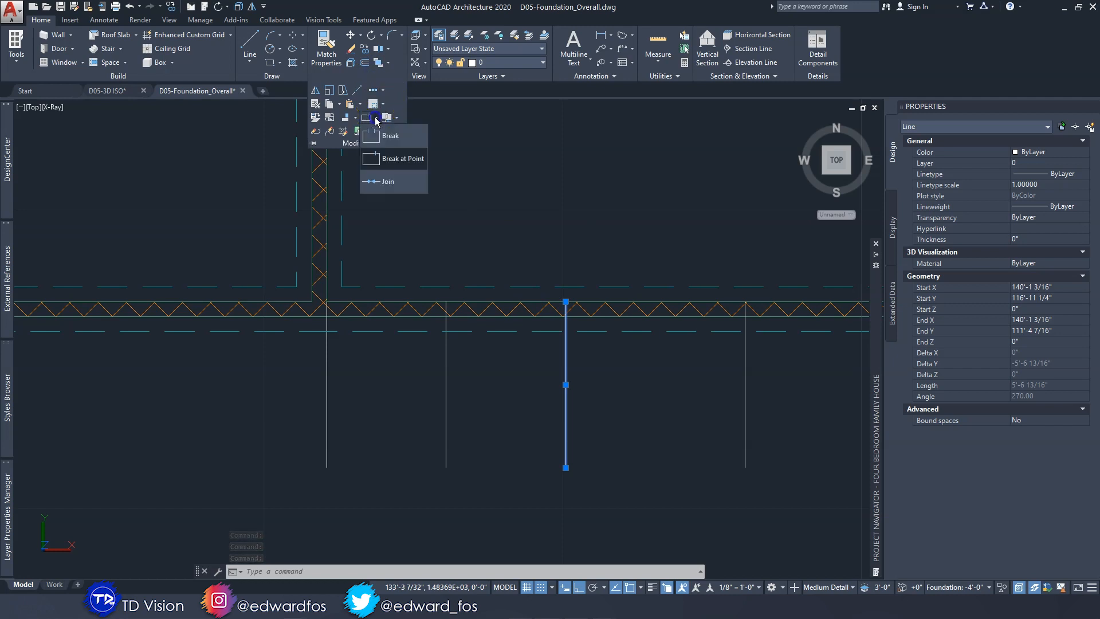
{"action": "left_click", "coordinate": [393, 159]}
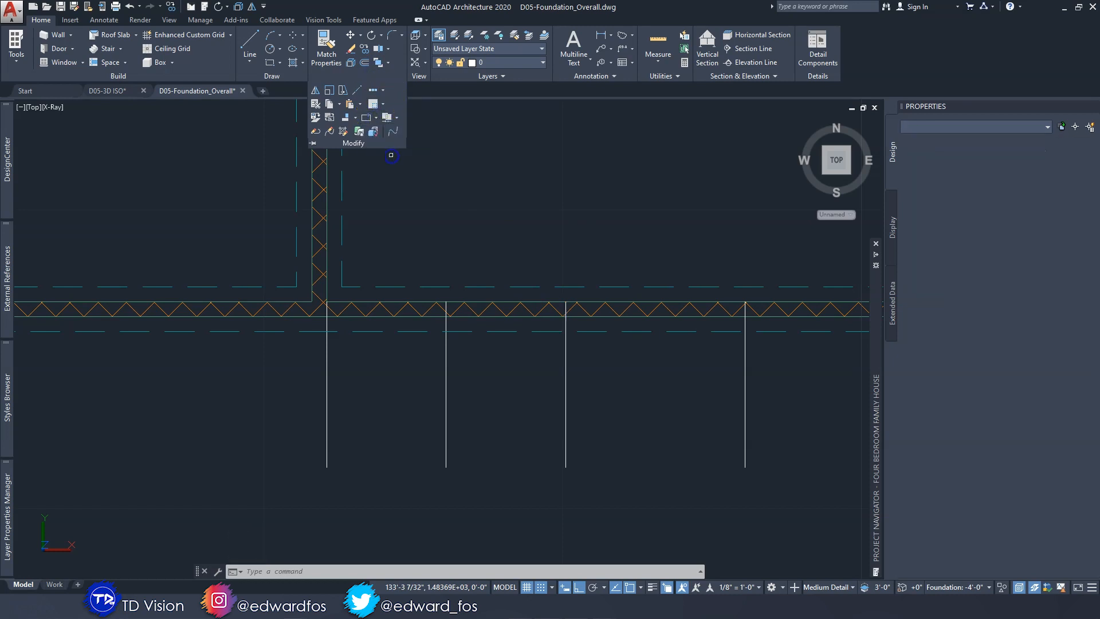
{"action": "left_click", "coordinate": [479, 287]}
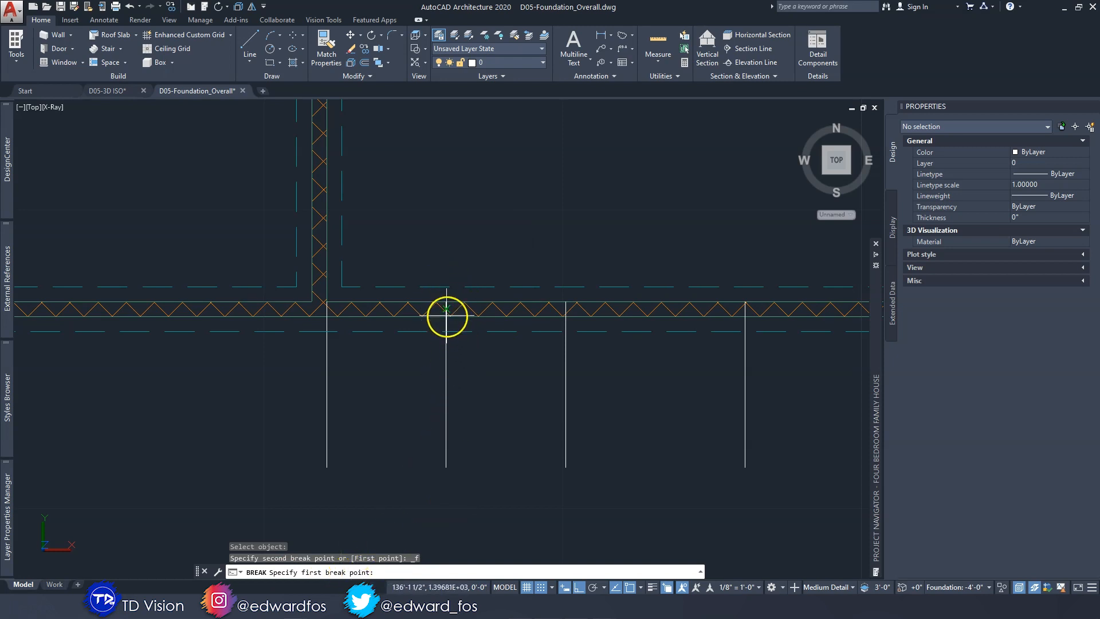
{"action": "left_click", "coordinate": [447, 310]}
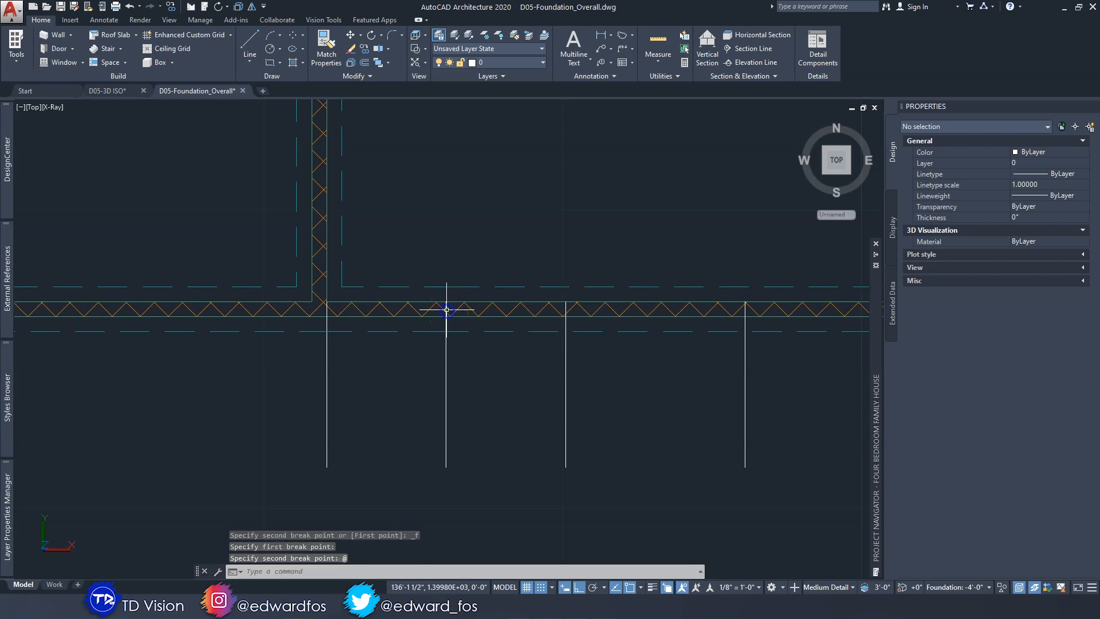
Check the split at the second vertical line by selecting the footing pieces on both sides of it.
{"action": "left_click", "coordinate": [472, 286]}
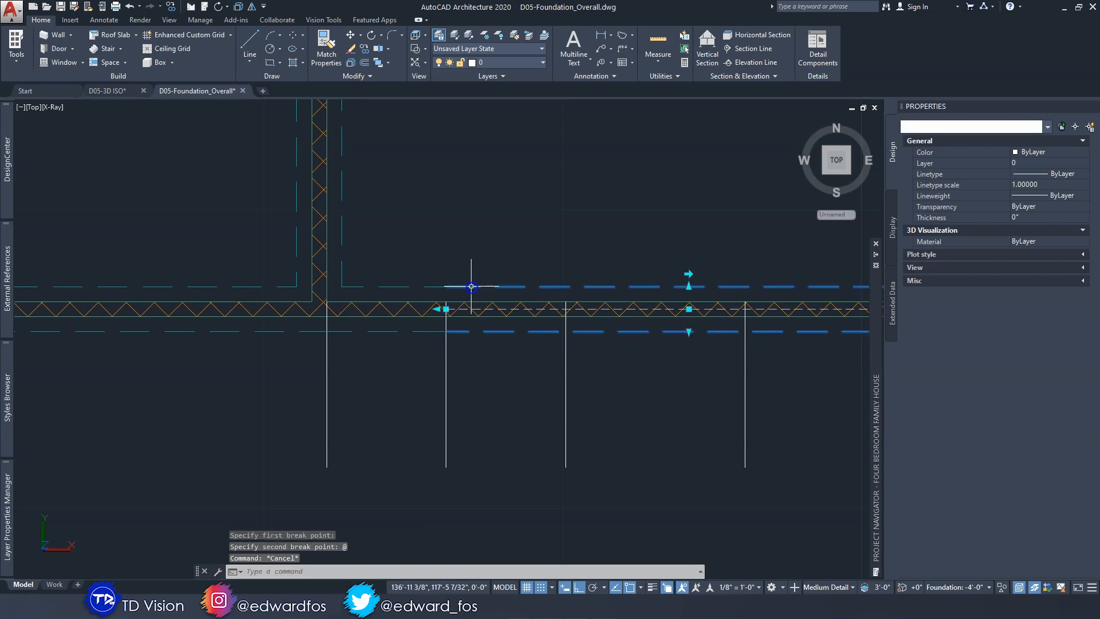
{"action": "left_click", "coordinate": [406, 288]}
{"action": "left_click", "coordinate": [473, 287]}
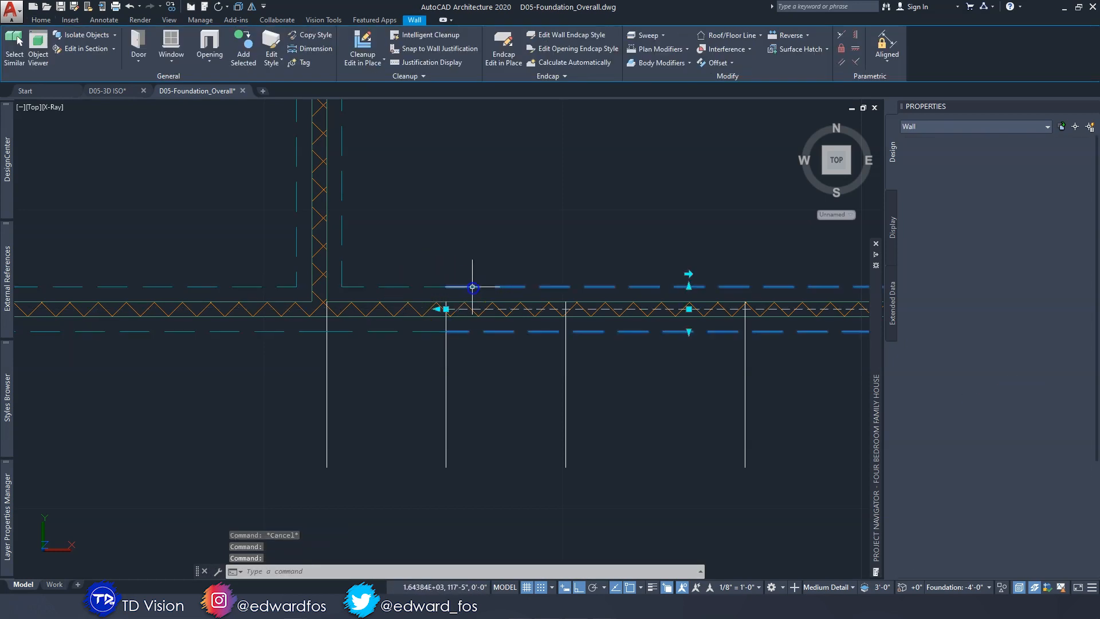
{"action": "left_click", "coordinate": [408, 287]}
{"action": "middle_click_drag", "start_coordinate": [498, 293], "coordinate": [333, 289]}
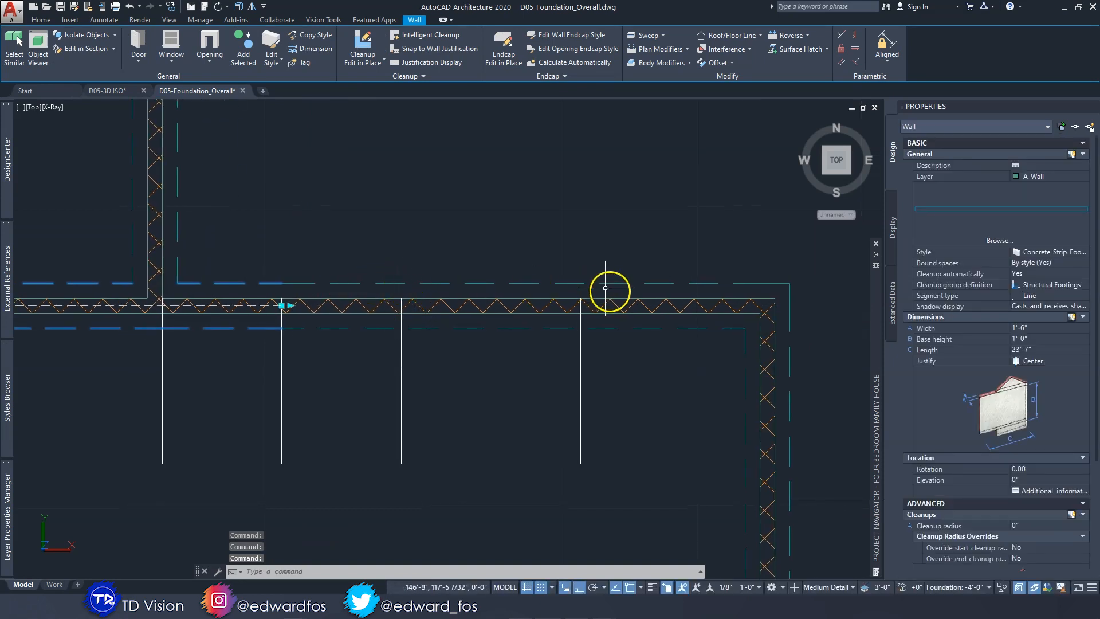
{"action": "key", "text": "Escape"}
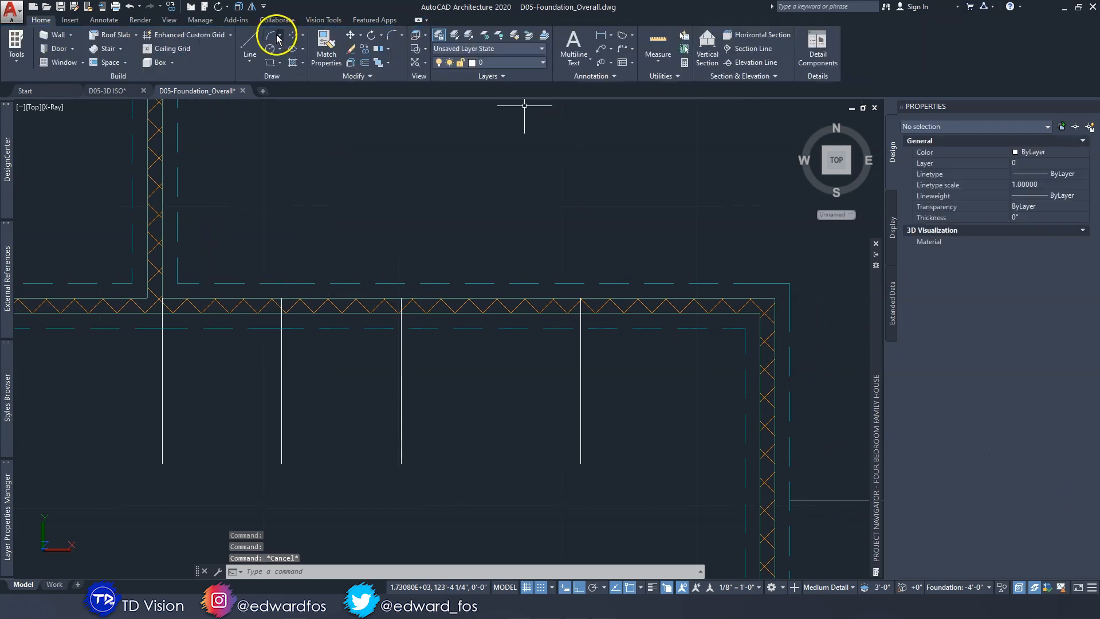
Break the upper wall's footing at the third vertical reference line and check the pieces by selecting them.
{"action": "left_click", "coordinate": [366, 74]}
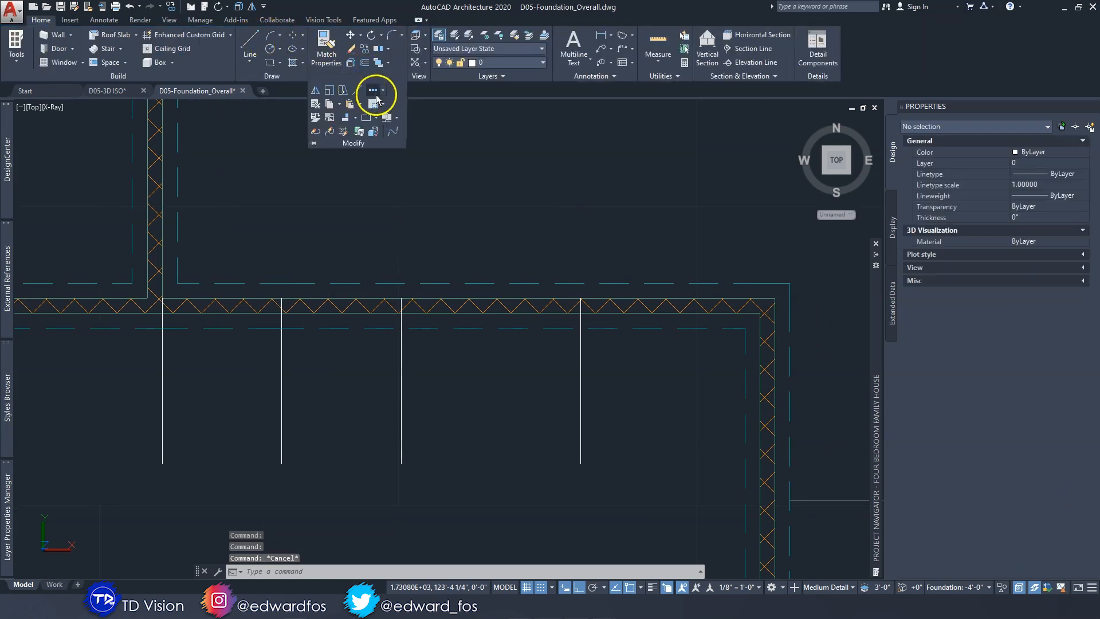
{"action": "left_click", "coordinate": [367, 118]}
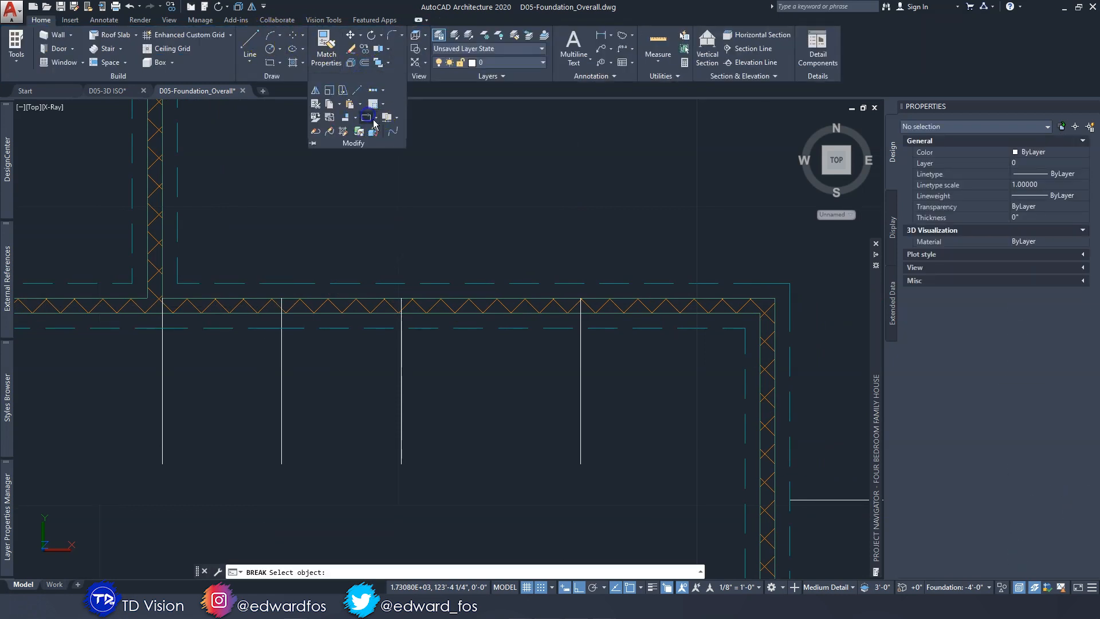
{"action": "left_click", "coordinate": [422, 326]}
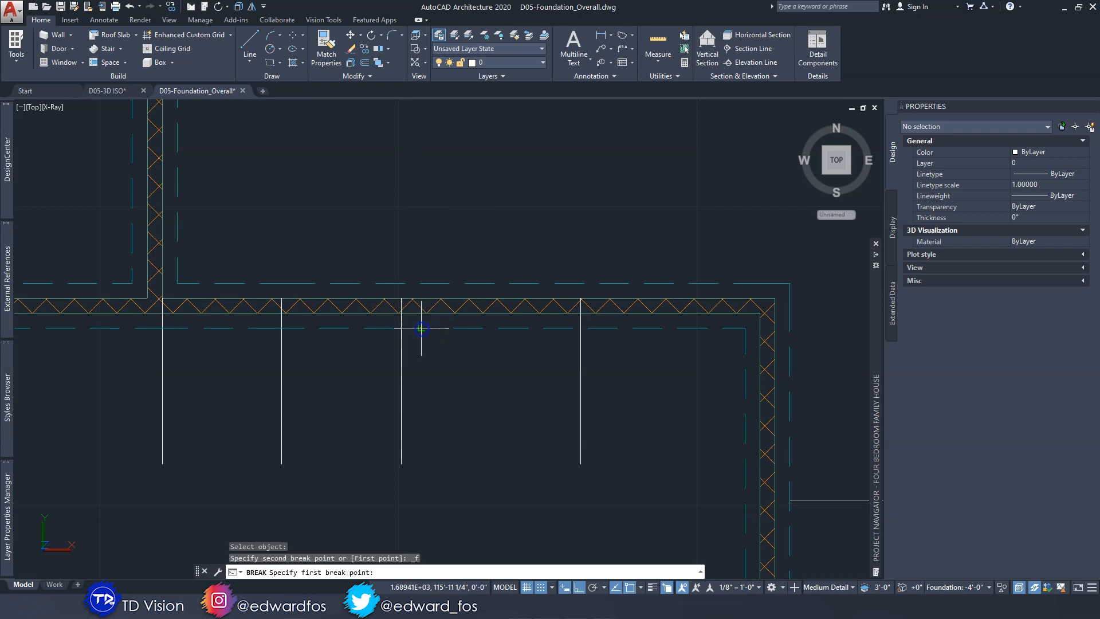
{"action": "left_click", "coordinate": [402, 306]}
{"action": "key", "text": "Escape"}
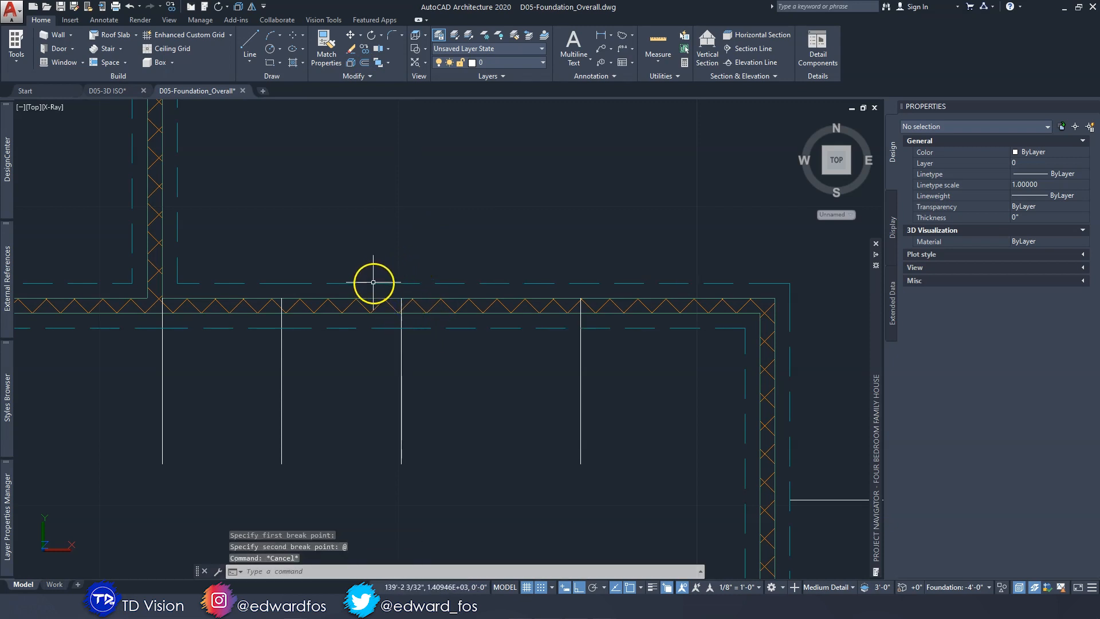
{"action": "left_click", "coordinate": [359, 281]}
{"action": "left_click", "coordinate": [275, 281]}
{"action": "left_click", "coordinate": [369, 280]}
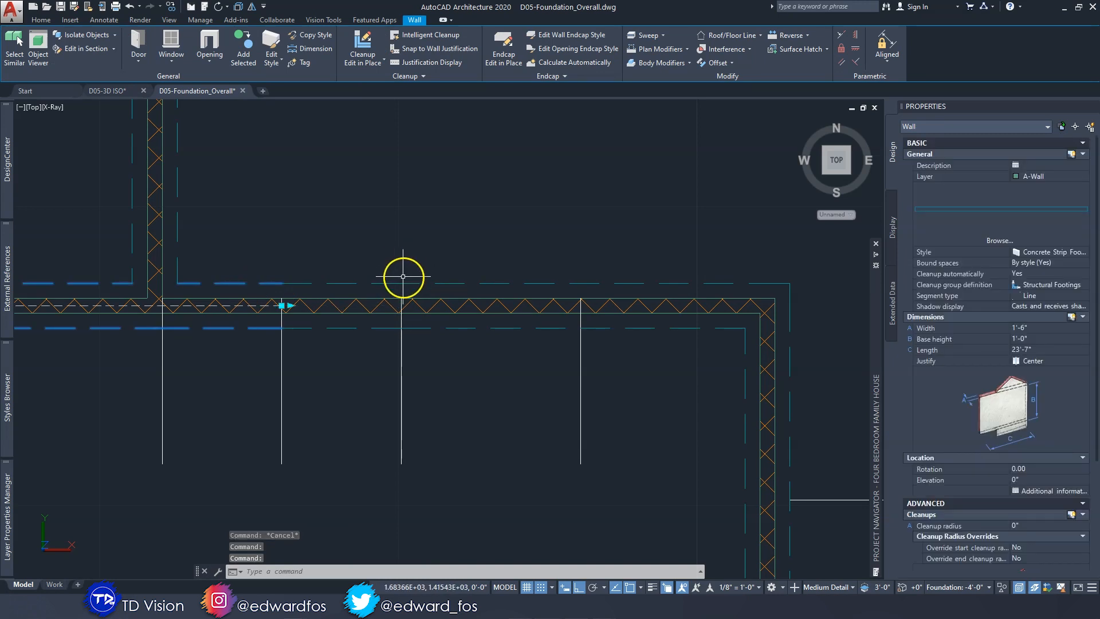
{"action": "left_click", "coordinate": [351, 289]}
{"action": "left_click", "coordinate": [442, 284]}
{"action": "key", "text": "Escape"}
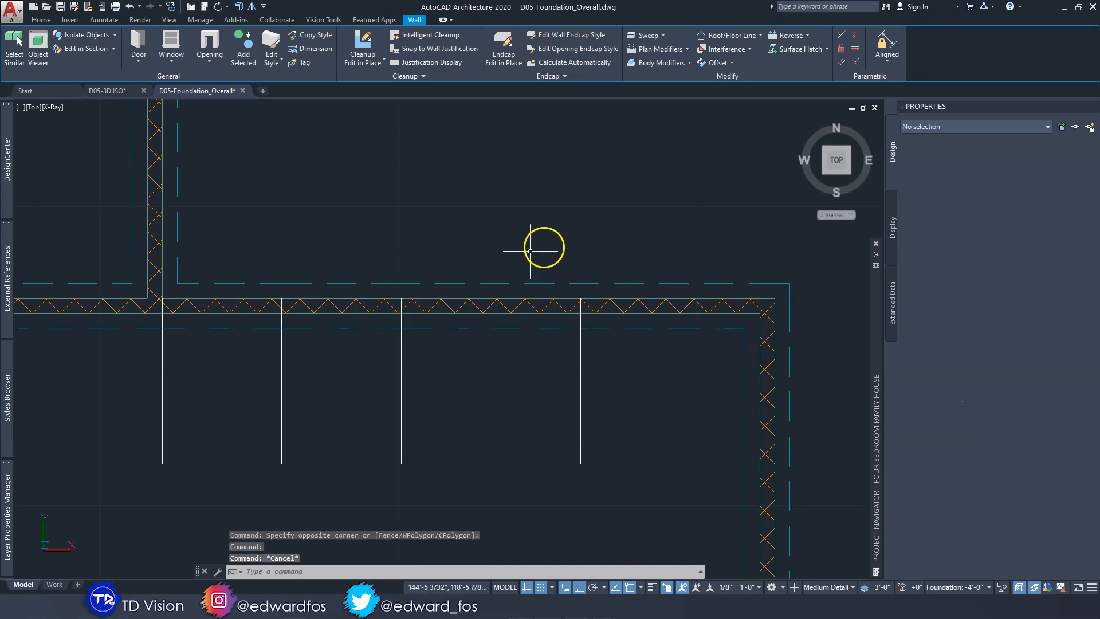
Break the upper wall's footing at the fourth vertical reference line, nearest the right corner.
{"action": "middle_click_drag", "start_coordinate": [539, 248], "coordinate": [432, 213]}
{"action": "left_click", "coordinate": [377, 78]}
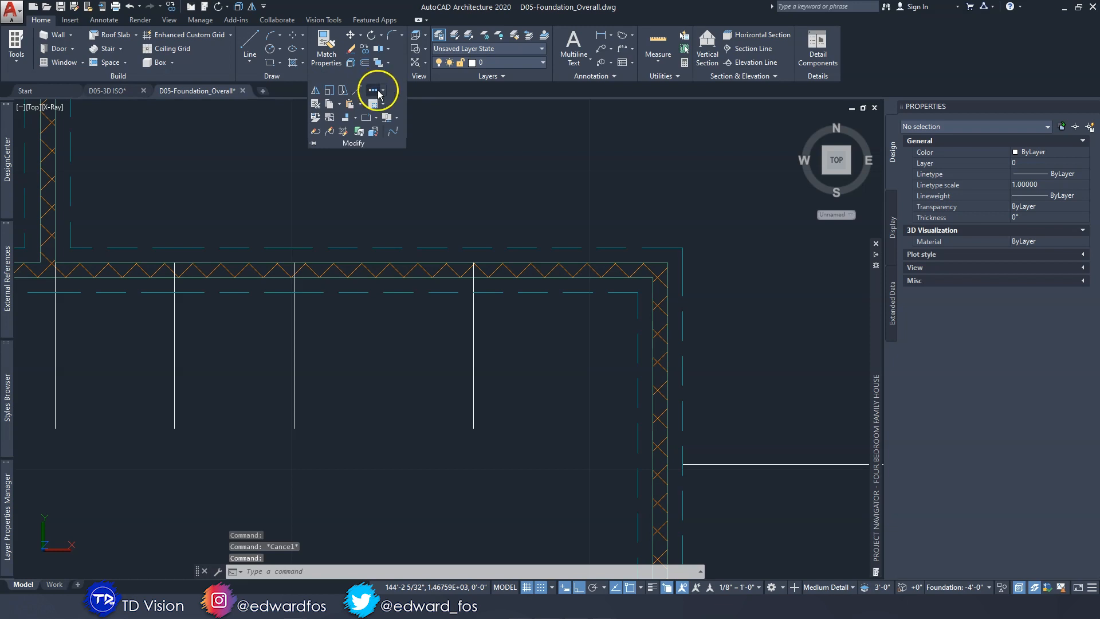
{"action": "left_click", "coordinate": [474, 248]}
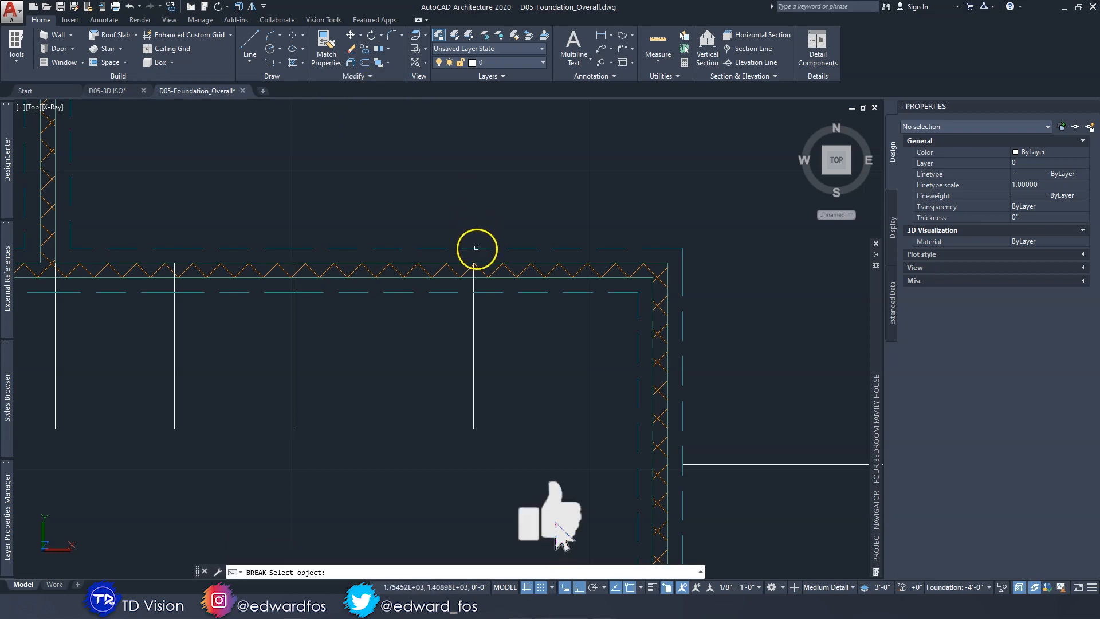
{"action": "left_click", "coordinate": [474, 239]}
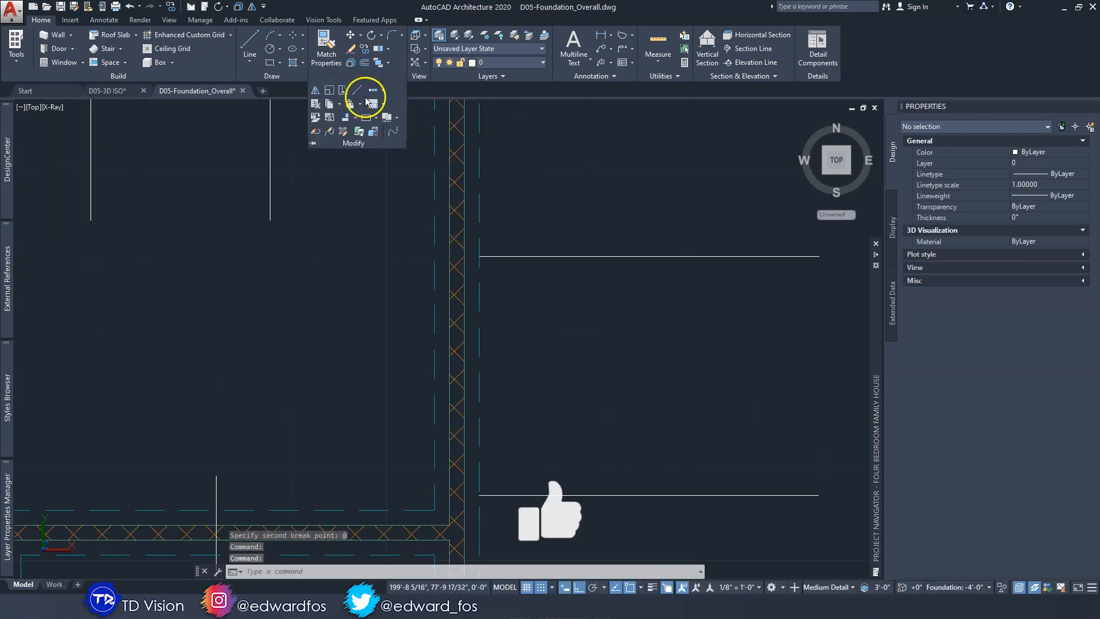
Break the right exterior wall's footing at the horizontal reference lines that meet its outer edge.
{"action": "left_click", "coordinate": [371, 104]}
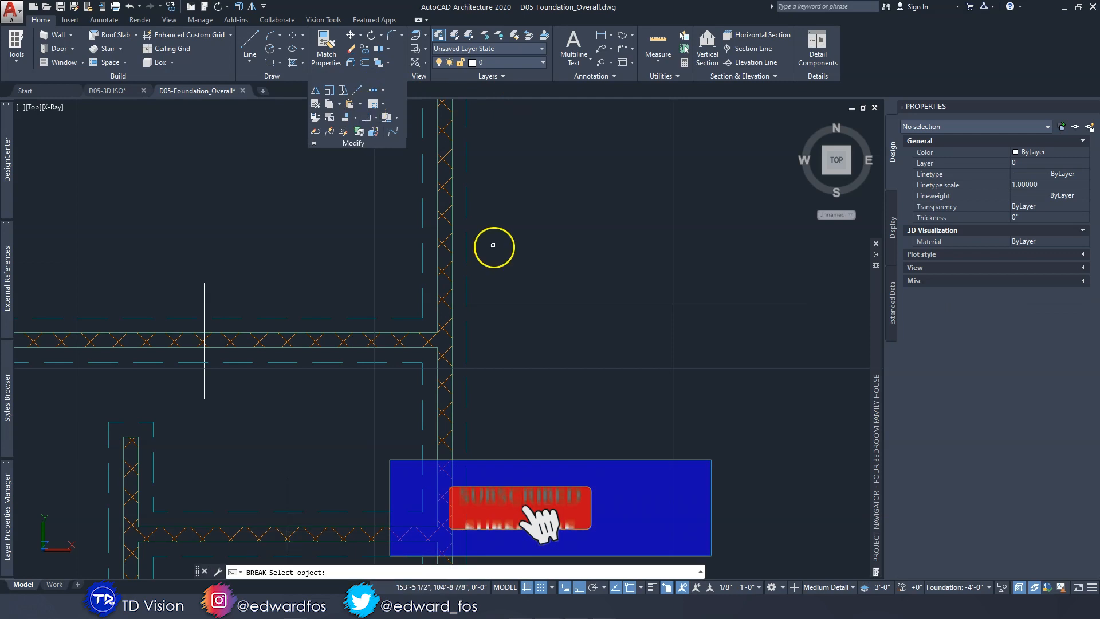
{"action": "left_click", "coordinate": [467, 302]}
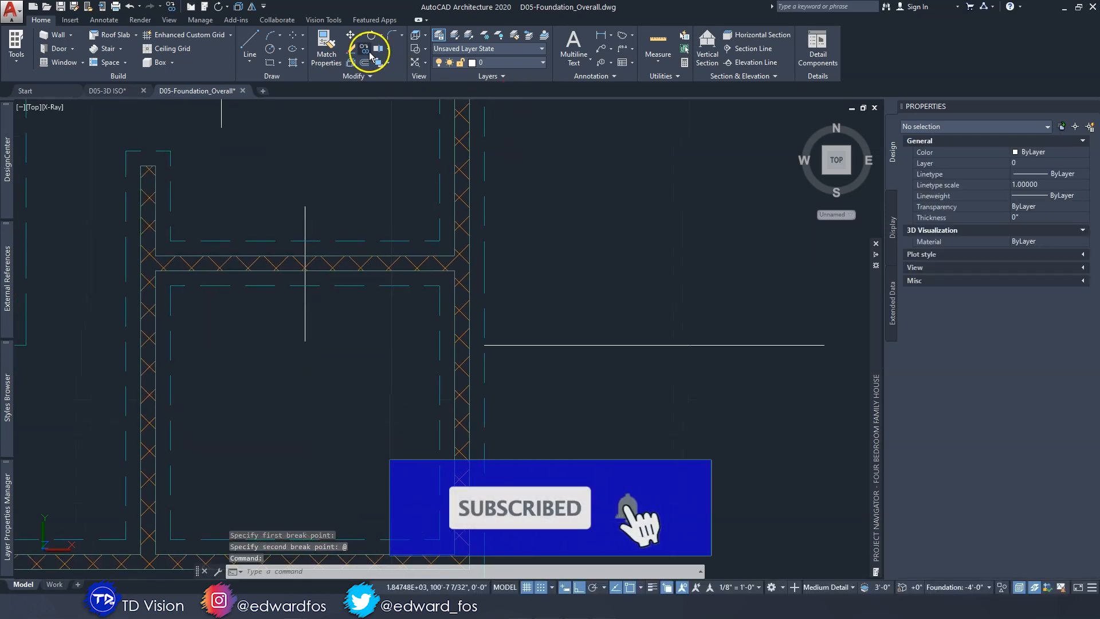
{"action": "left_click", "coordinate": [369, 75]}
{"action": "left_click", "coordinate": [371, 103]}
{"action": "left_click", "coordinate": [485, 380]}
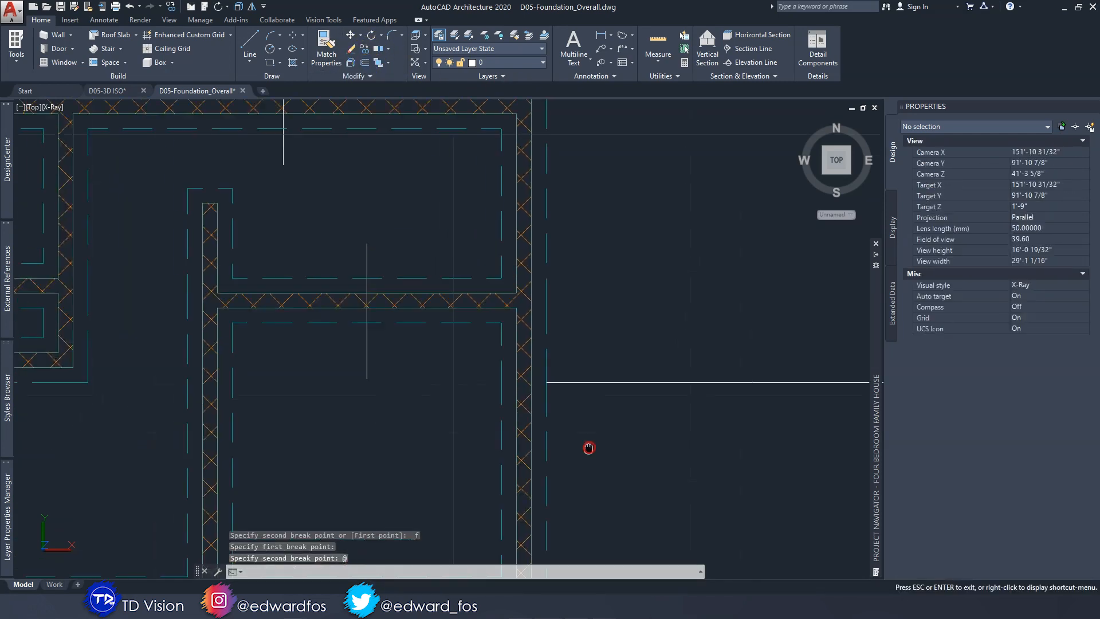
Break the footings of the two horizontal interior walls at the short vertical reference lines crossing them.
{"action": "left_click", "coordinate": [370, 76]}
{"action": "left_click", "coordinate": [364, 110]}
{"action": "left_click", "coordinate": [371, 277]}
{"action": "left_click", "coordinate": [375, 278]}
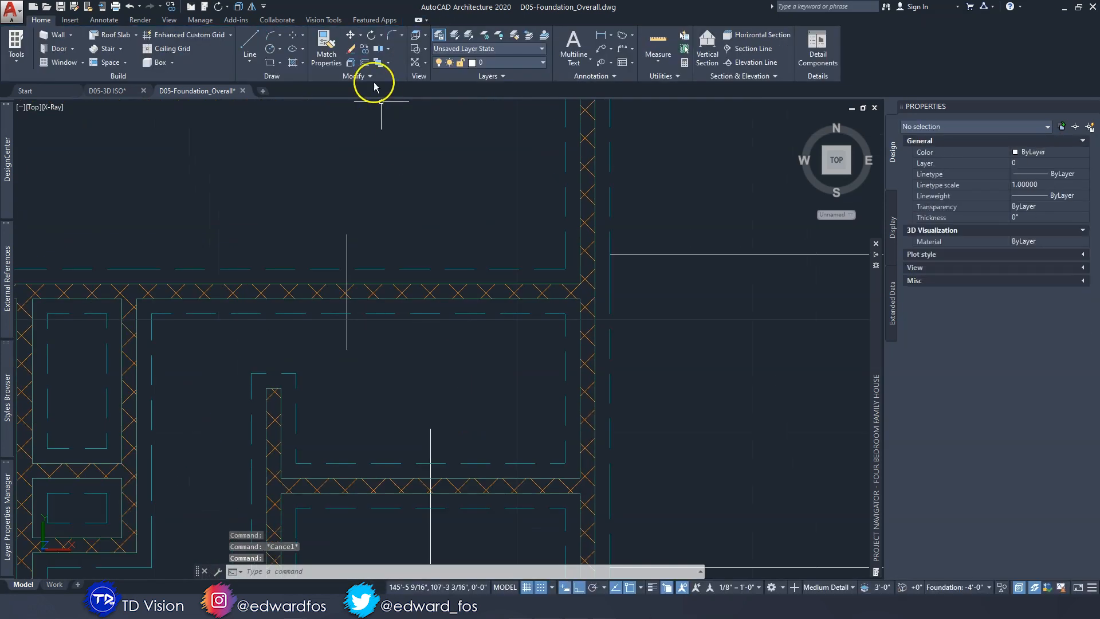
{"action": "left_click", "coordinate": [368, 78]}
{"action": "left_click", "coordinate": [364, 110]}
{"action": "left_click", "coordinate": [371, 263]}
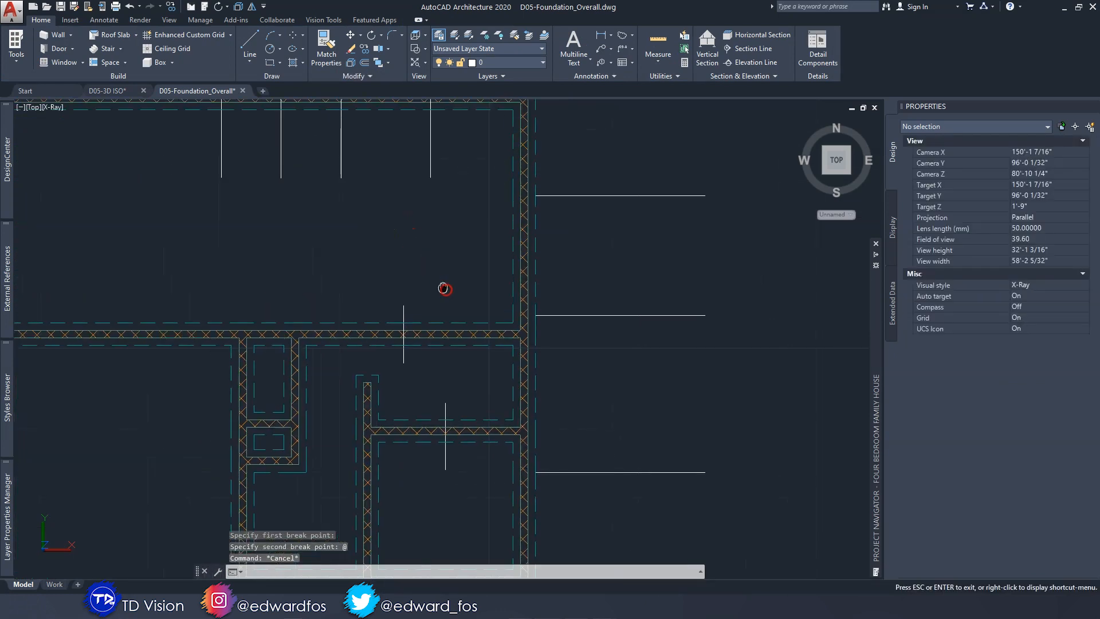
Check the broken footing segments of the interior walls and the right exterior wall by selecting them individually.
{"action": "key", "text": "Escape"}
{"action": "left_click", "coordinate": [465, 338]}
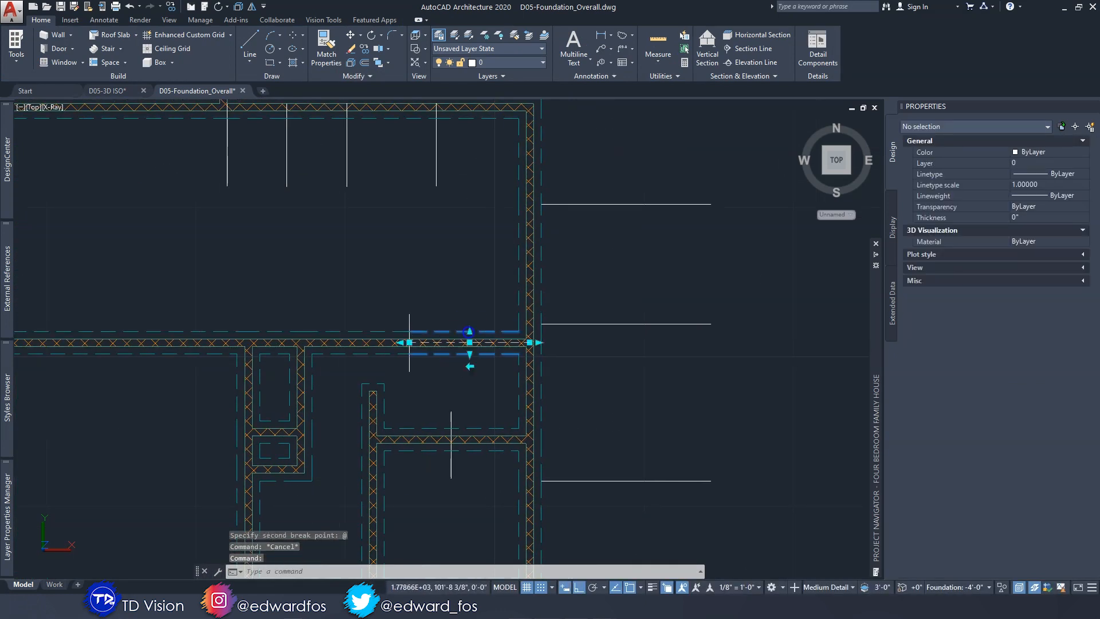
{"action": "key", "text": "Escape"}
{"action": "left_click", "coordinate": [476, 429]}
{"action": "key", "text": "Escape"}
{"action": "left_click", "coordinate": [542, 394]}
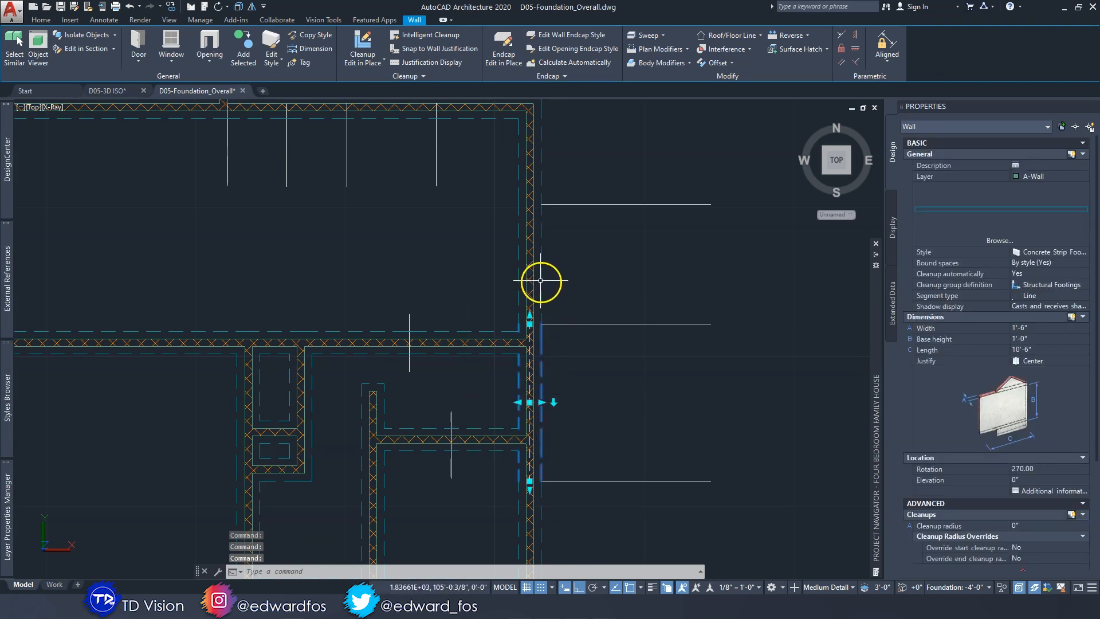
{"action": "scroll", "coordinate": [539, 269], "scroll_direction": "down", "scroll_amount": 3}
{"action": "key", "text": "Escape"}
{"action": "key", "text": "Escape"}
{"action": "key", "text": "Escape"}
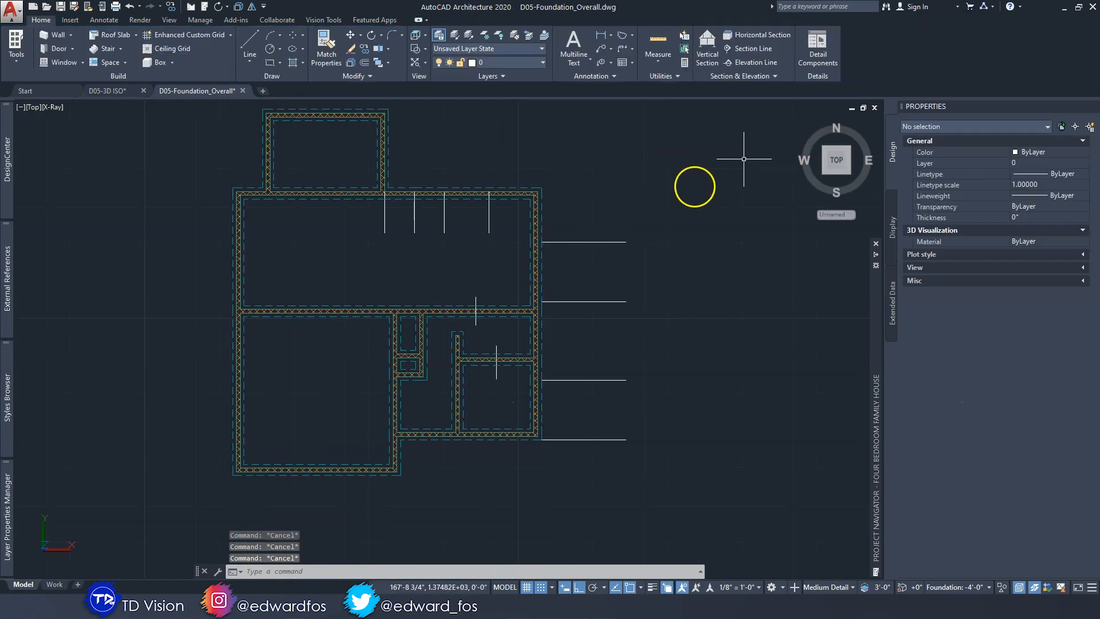
Switch to a southeast isometric view framed on the footing segments along the right exterior wall.
{"action": "mouse_move", "coordinate": [844, 159]}
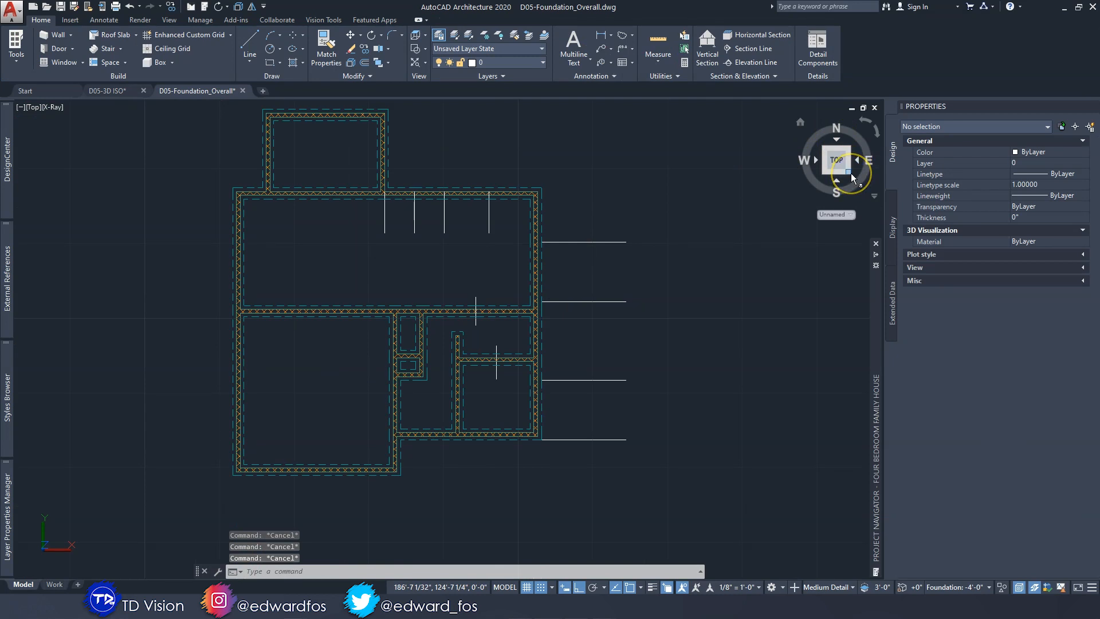
{"action": "left_click", "coordinate": [851, 173]}
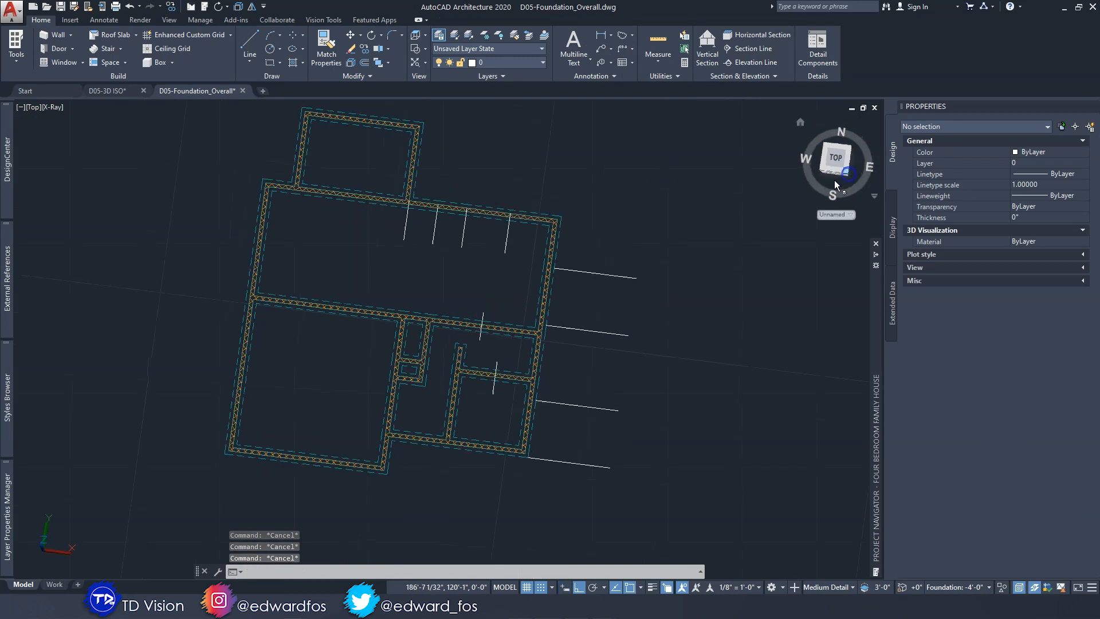
{"action": "scroll", "coordinate": [462, 438], "scroll_direction": "up", "scroll_amount": 6}
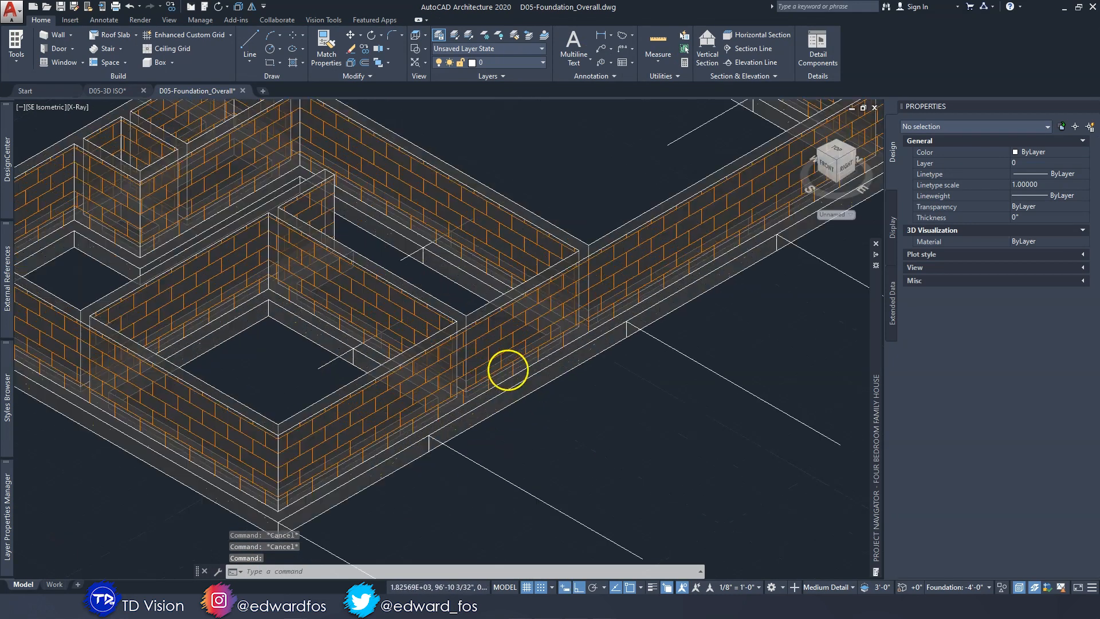
{"action": "middle_click_drag", "start_coordinate": [546, 304], "coordinate": [319, 410]}
{"action": "middle_click_drag", "start_coordinate": [451, 331], "coordinate": [514, 275]}
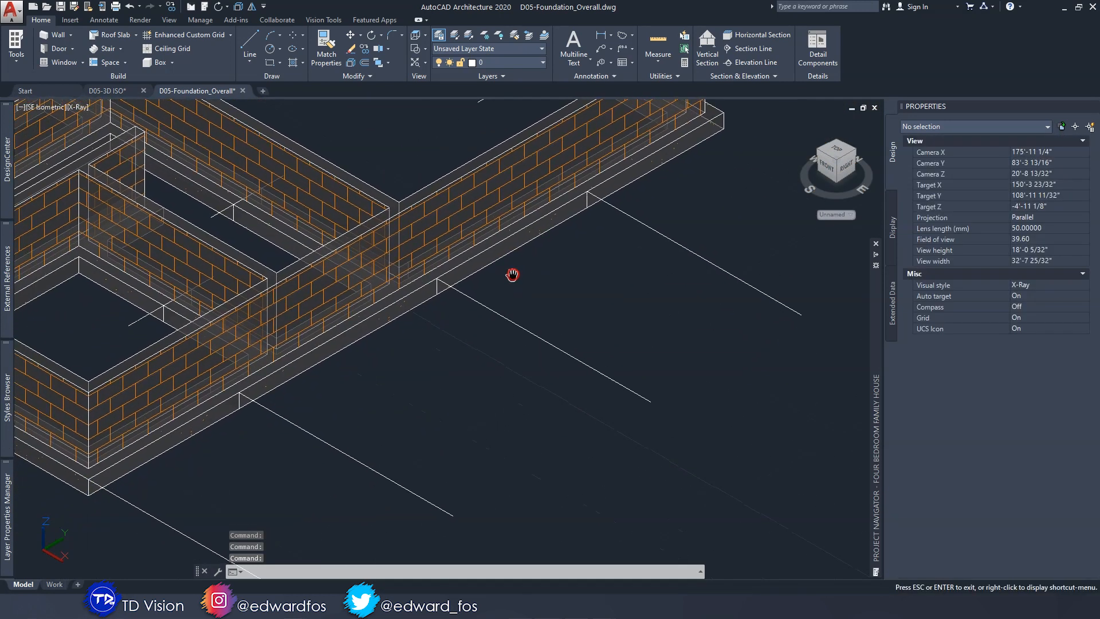
{"action": "key", "text": "Escape"}
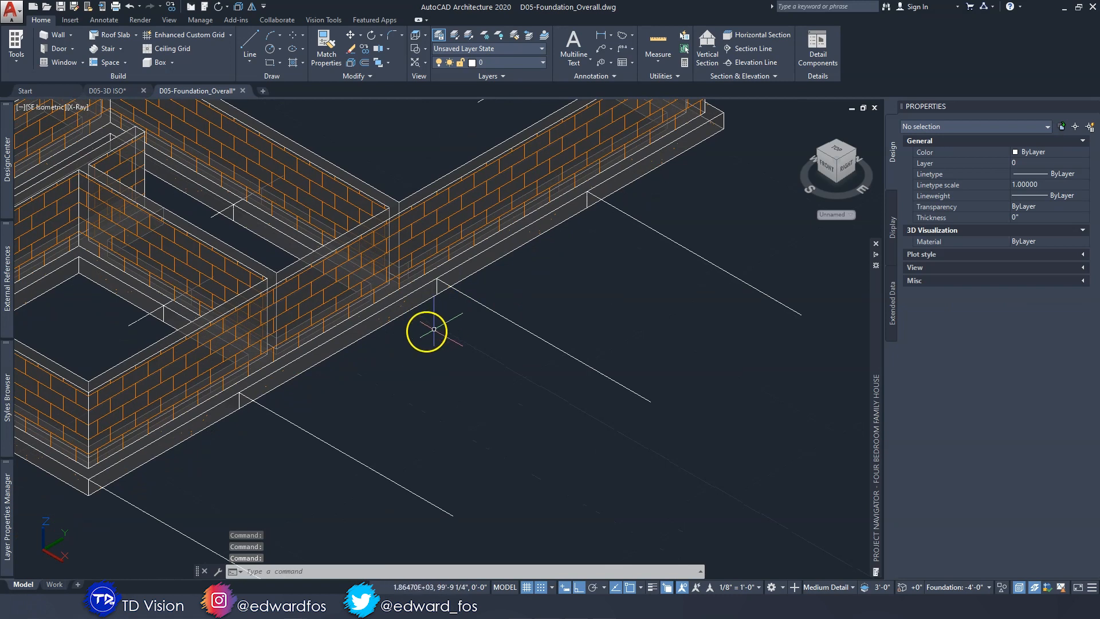
{"action": "left_click", "coordinate": [596, 425]}
{"action": "left_click", "coordinate": [516, 325]}
{"action": "key", "text": "Escape"}
{"action": "key", "text": "Escape"}
{"action": "key", "text": "Escape"}
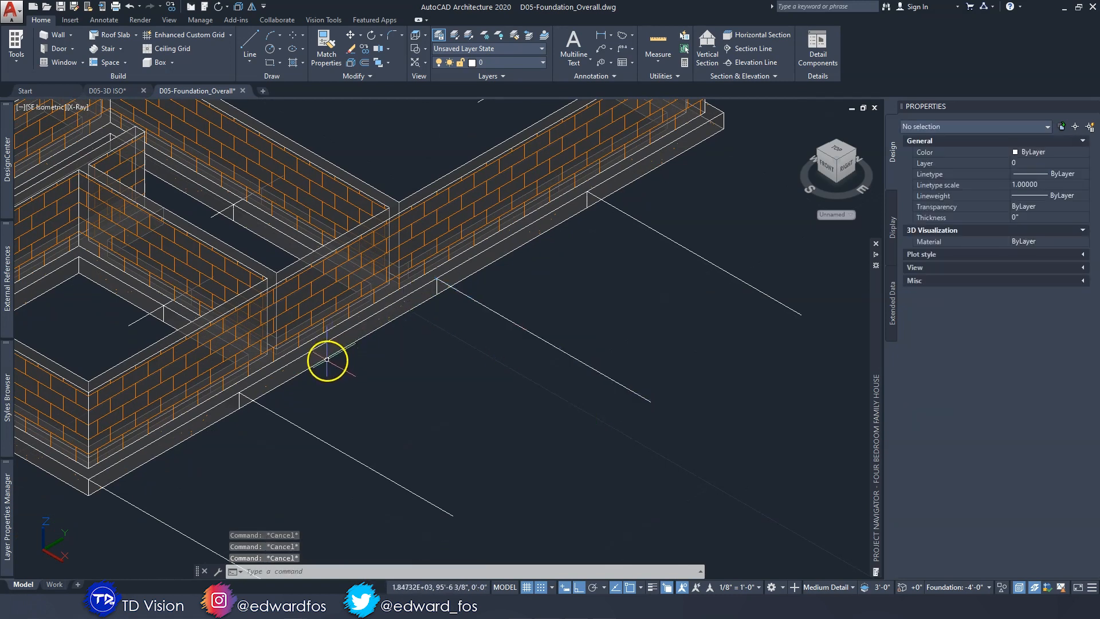
Set the elevation of the right exterior wall's second footing segment from the front corner to -9".
{"action": "left_click", "coordinate": [326, 359]}
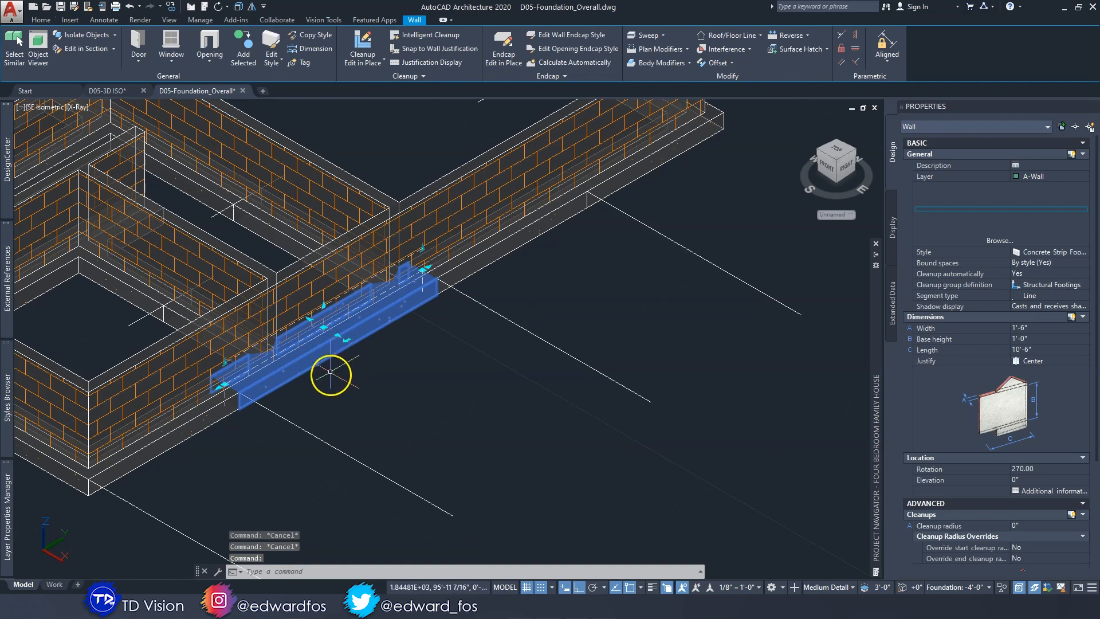
{"action": "scroll", "coordinate": [1020, 485], "scroll_direction": "down", "scroll_amount": 5}
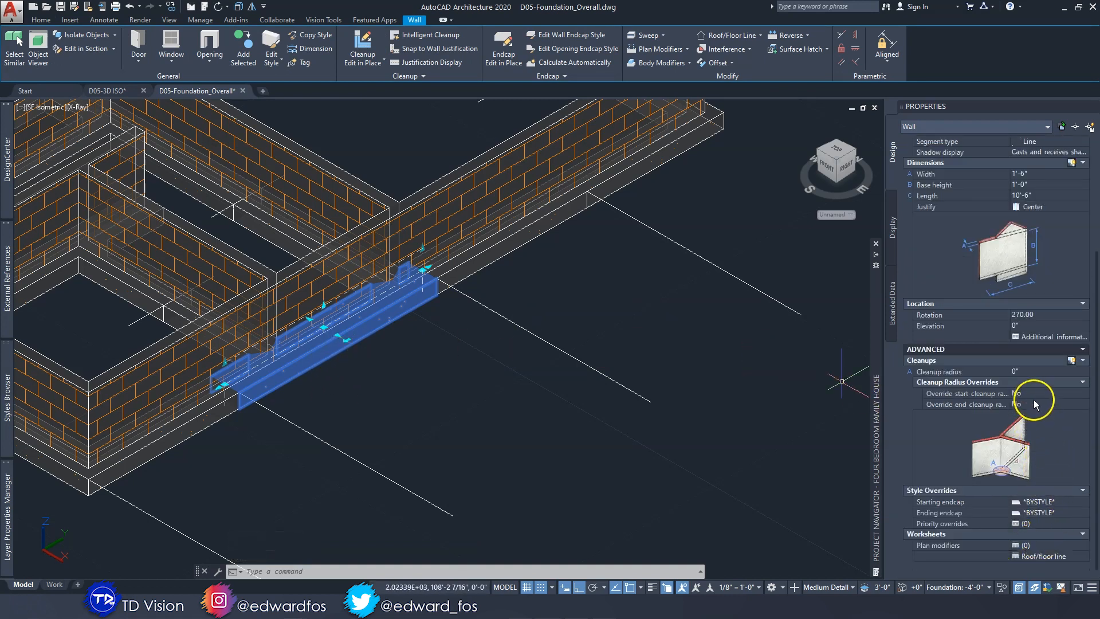
{"action": "left_click", "coordinate": [1033, 325]}
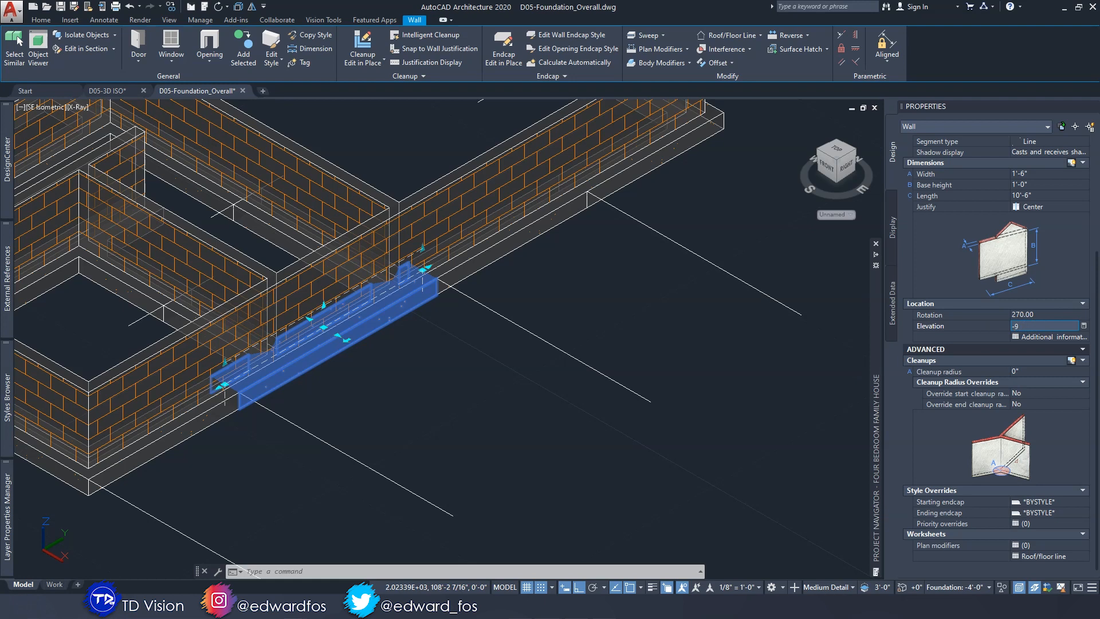
{"action": "key", "text": "Return"}
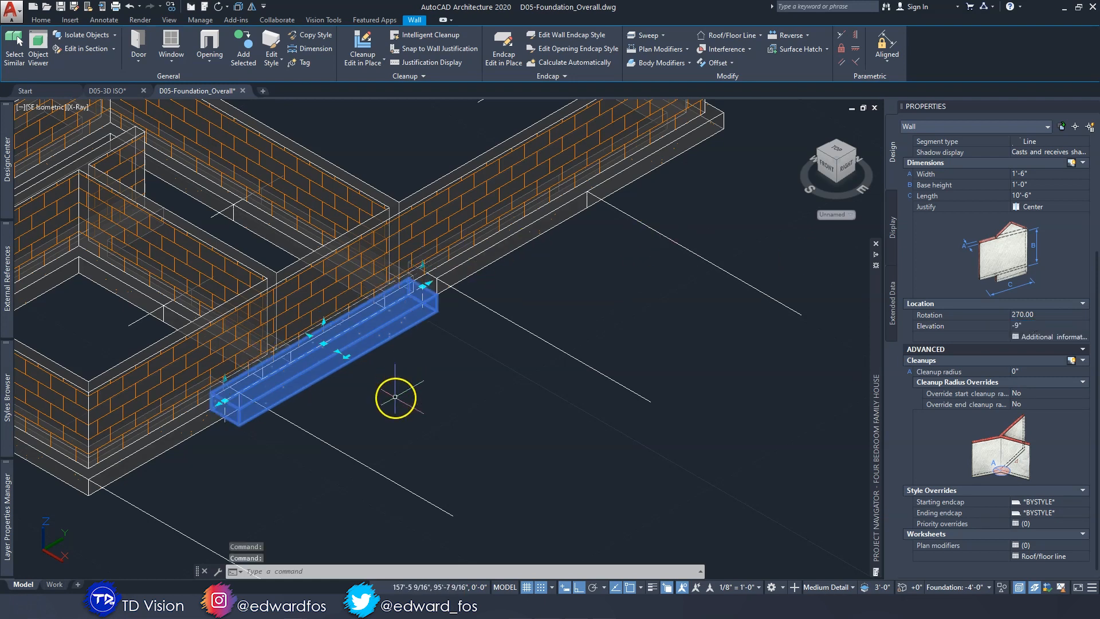
{"action": "key", "text": "Escape"}
{"action": "key", "text": "Escape"}
Set the elevation of the right exterior wall's third footing segment from the front corner to -1'-6".
{"action": "scroll", "coordinate": [275, 421], "scroll_direction": "up", "scroll_amount": 3}
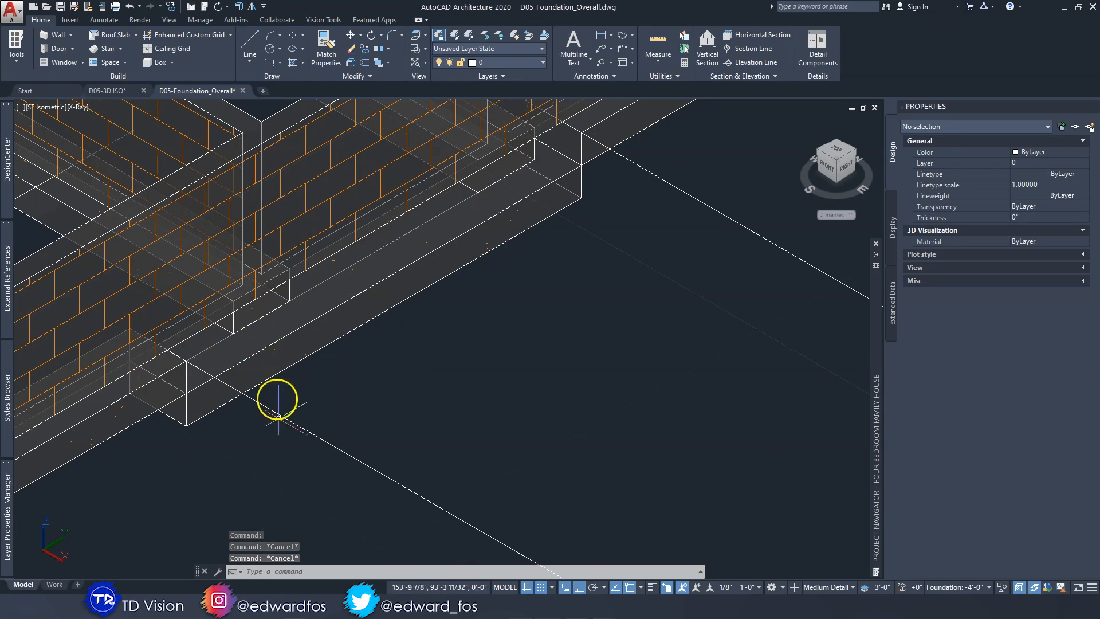
{"action": "scroll", "coordinate": [302, 396], "scroll_direction": "down", "scroll_amount": 3}
{"action": "mouse_move", "coordinate": [302, 395]}
{"action": "middle_mouse_down"}
{"action": "mouse_move", "coordinate": [358, 348]}
{"action": "mouse_move", "coordinate": [304, 376]}
{"action": "middle_mouse_up"}
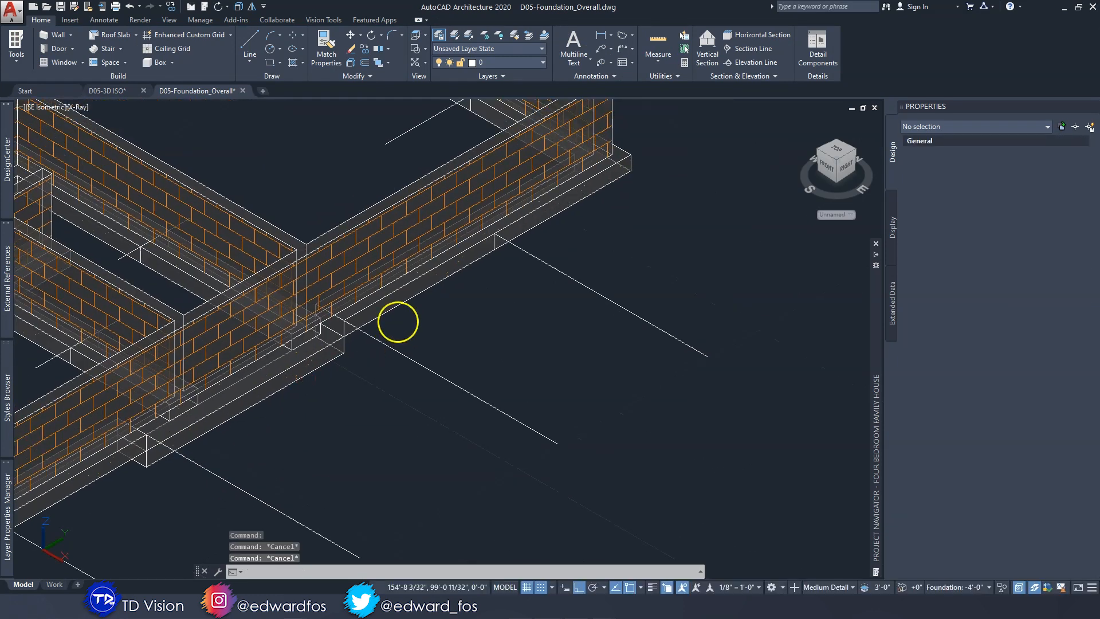
{"action": "left_click", "coordinate": [397, 316]}
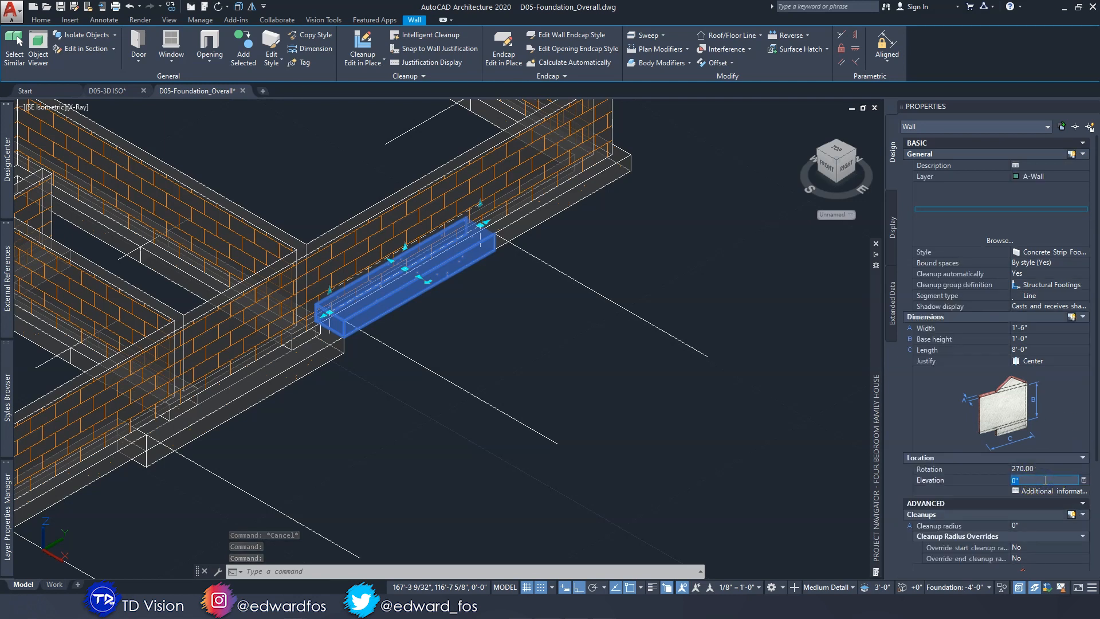
{"action": "type", "text": "1'-6\""}
{"action": "key", "text": "Return"}
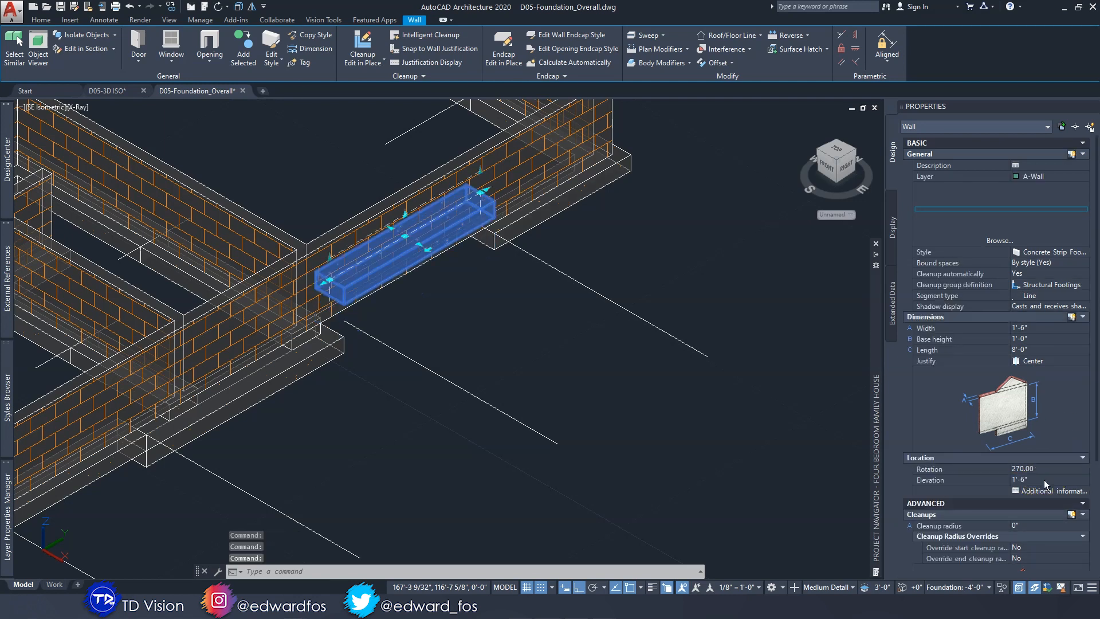
{"action": "left_click", "coordinate": [1045, 480]}
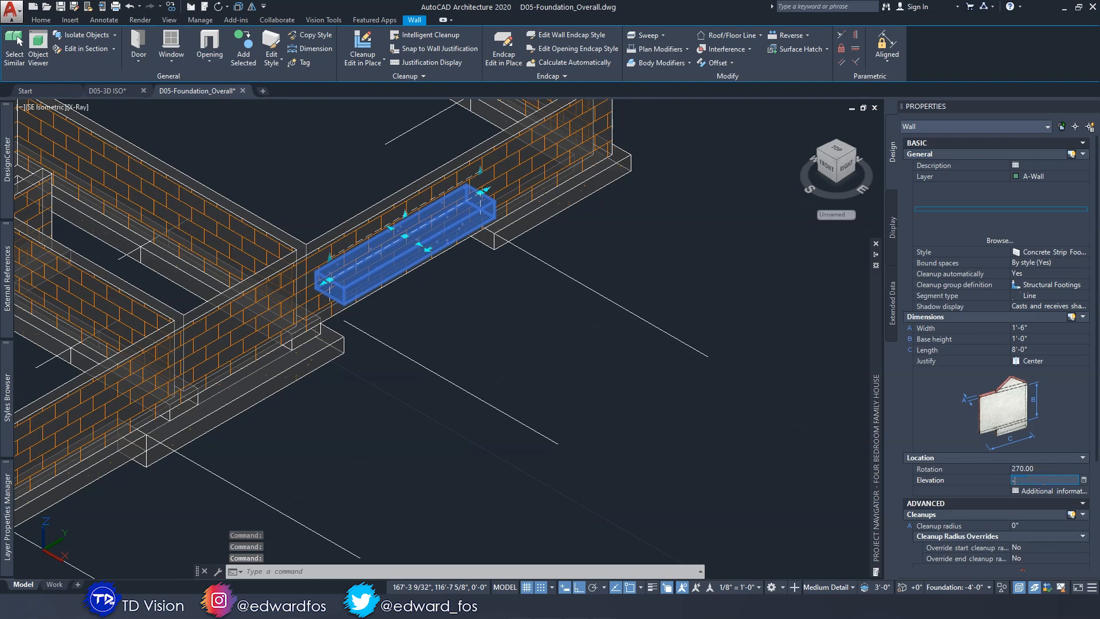
{"action": "key", "text": "Return"}
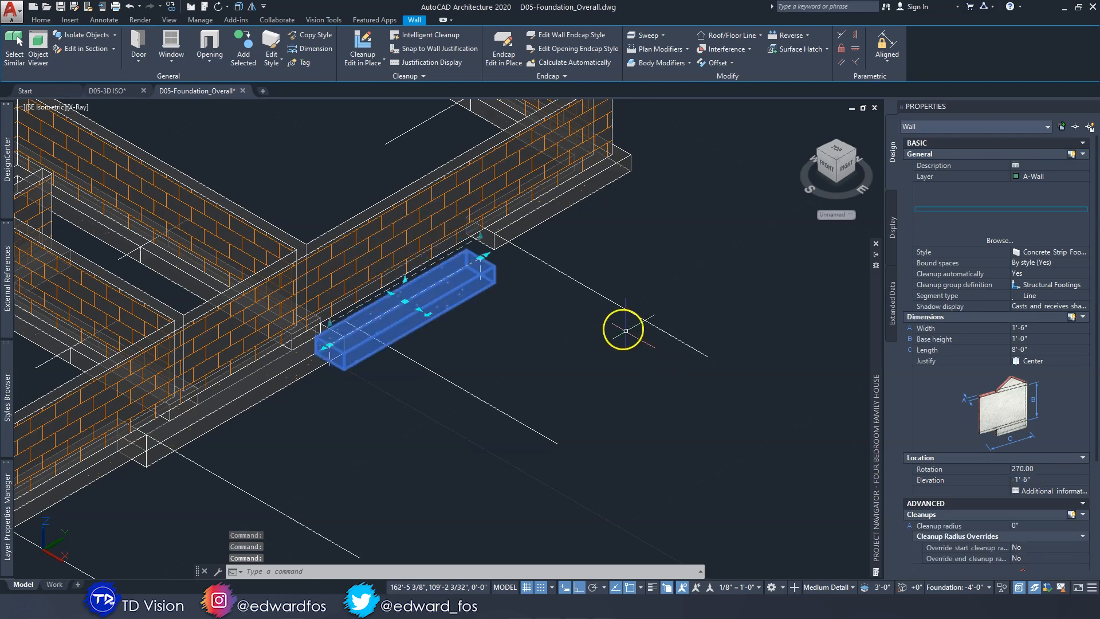
{"action": "key", "text": "Escape"}
Set the elevation of the right exterior wall's last footing segment, at the back corner, to -27".
{"action": "left_click", "coordinate": [548, 201]}
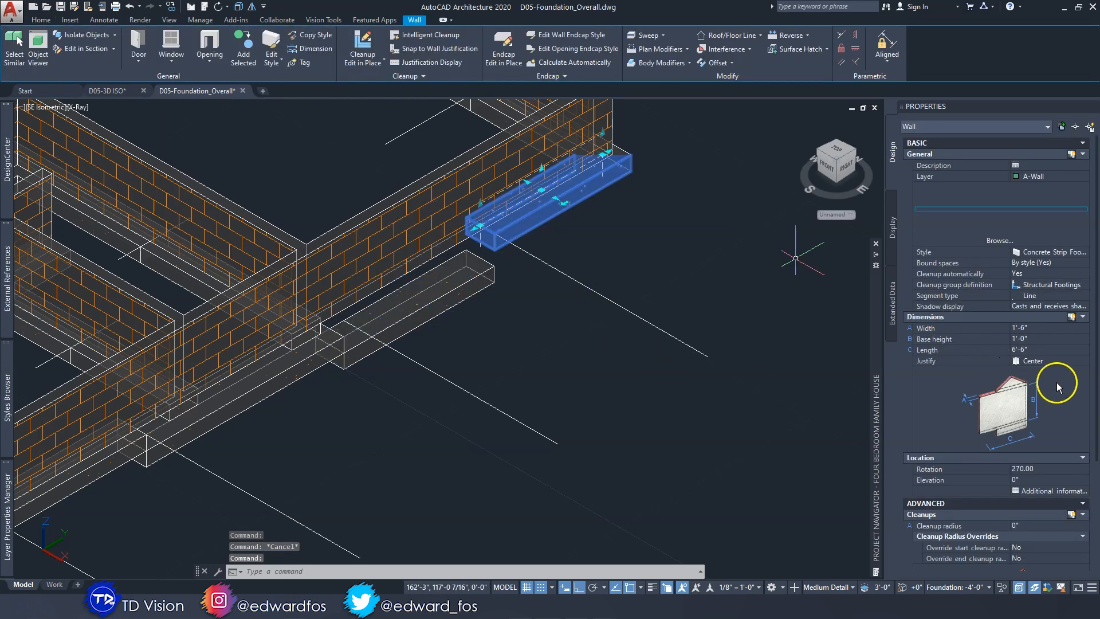
{"action": "left_click", "coordinate": [1053, 481]}
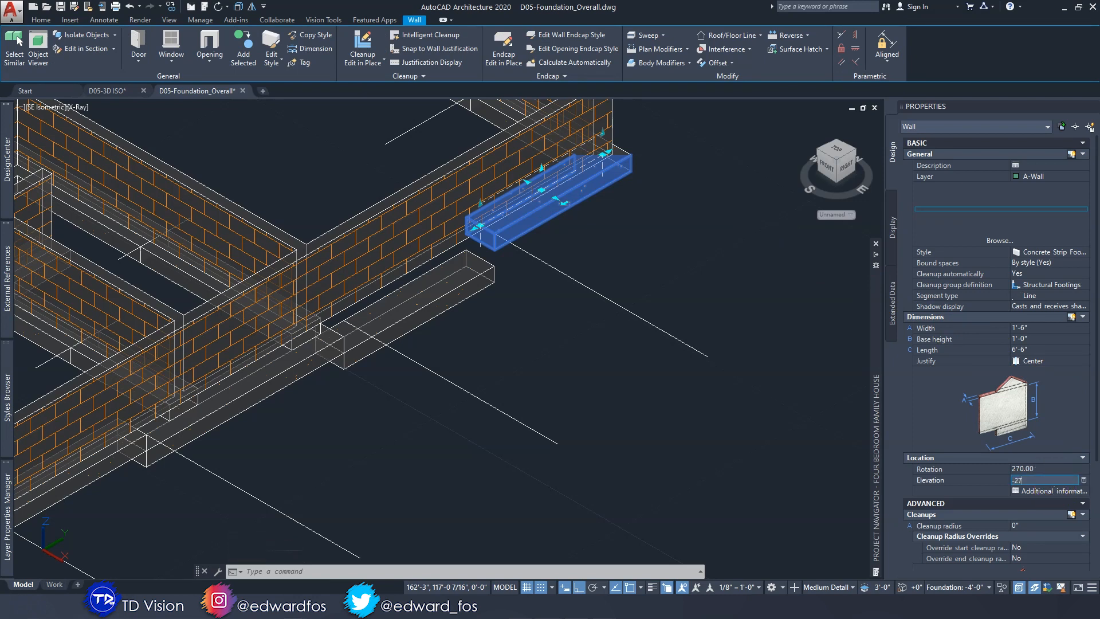
{"action": "key", "text": "Return"}
{"action": "key", "text": "Escape"}
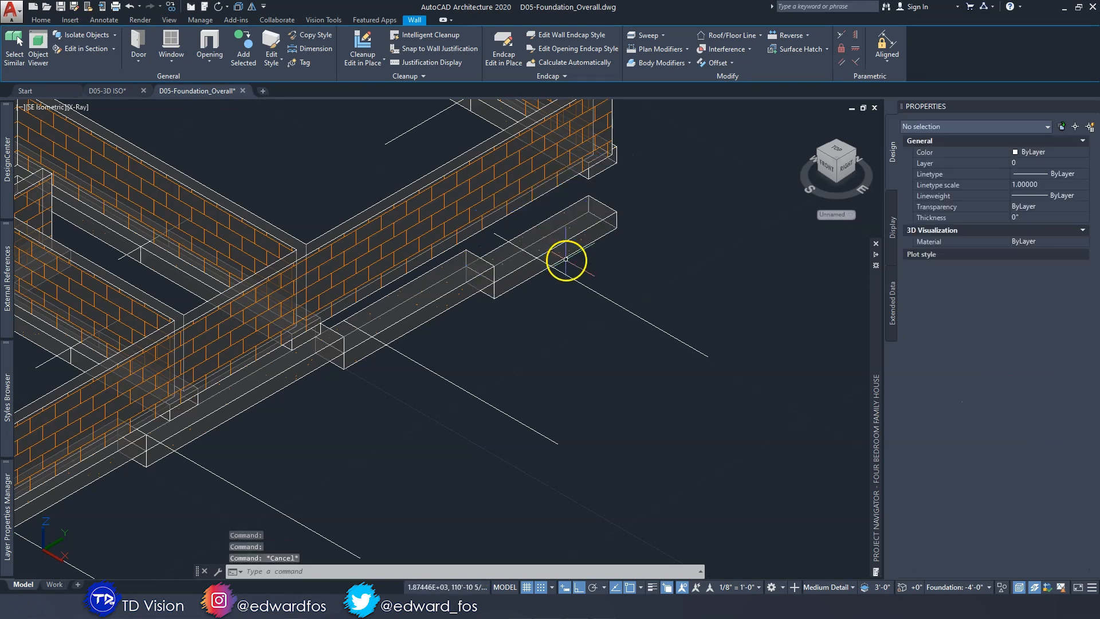
Set the elevation of the shorter interior wall's footing segment adjoining the right exterior wall to -9".
{"action": "scroll", "coordinate": [543, 292], "scroll_direction": "down", "scroll_amount": 5}
{"action": "middle_click_drag", "start_coordinate": [567, 290], "coordinate": [438, 314], "text": "shift"}
{"action": "scroll", "coordinate": [438, 314], "scroll_direction": "up", "scroll_amount": 3}
{"action": "left_click", "coordinate": [438, 314]}
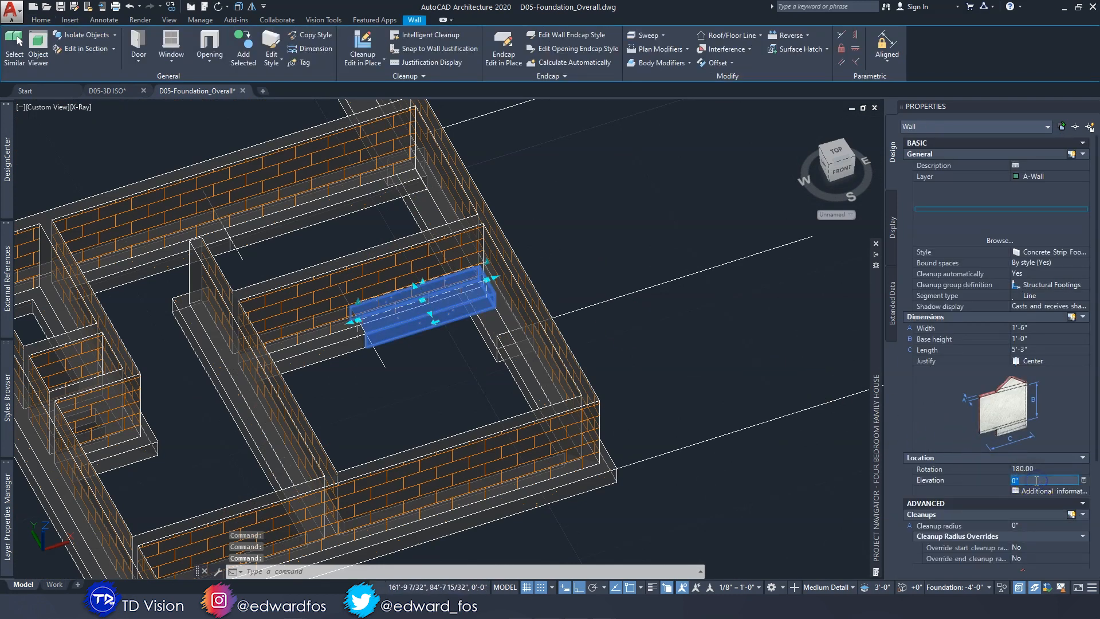
{"action": "type", "text": "-9"}
{"action": "key", "text": "Return"}
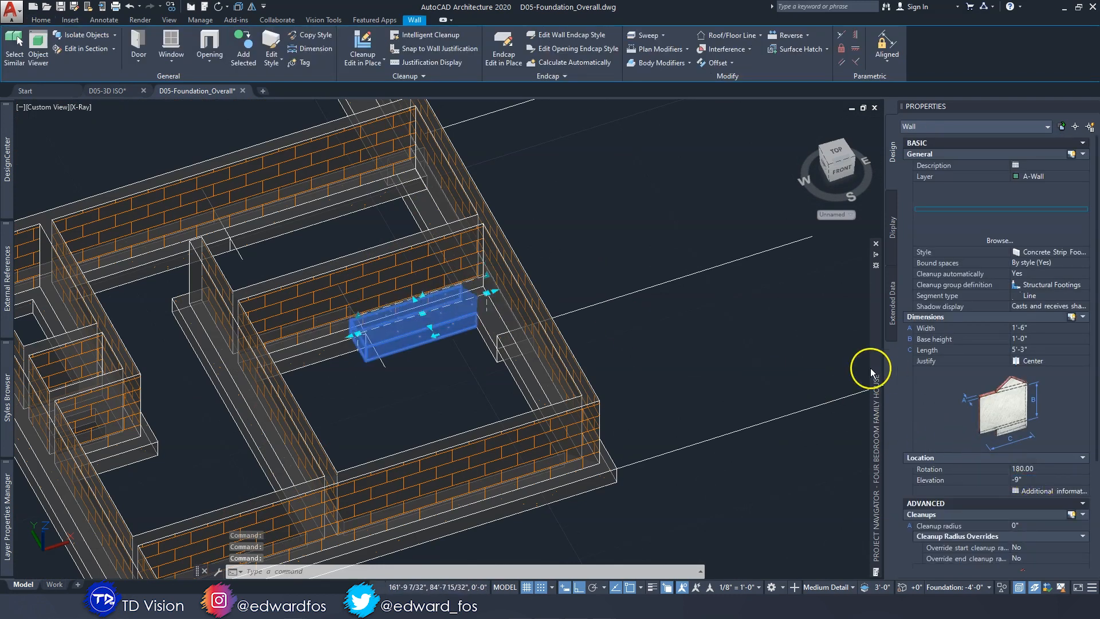
{"action": "key", "text": "Escape"}
Set the elevation of the longer interior wall's footing segment adjoining the right exterior wall to -9".
{"action": "middle_click_drag", "start_coordinate": [481, 326], "coordinate": [393, 160], "text": "shift"}
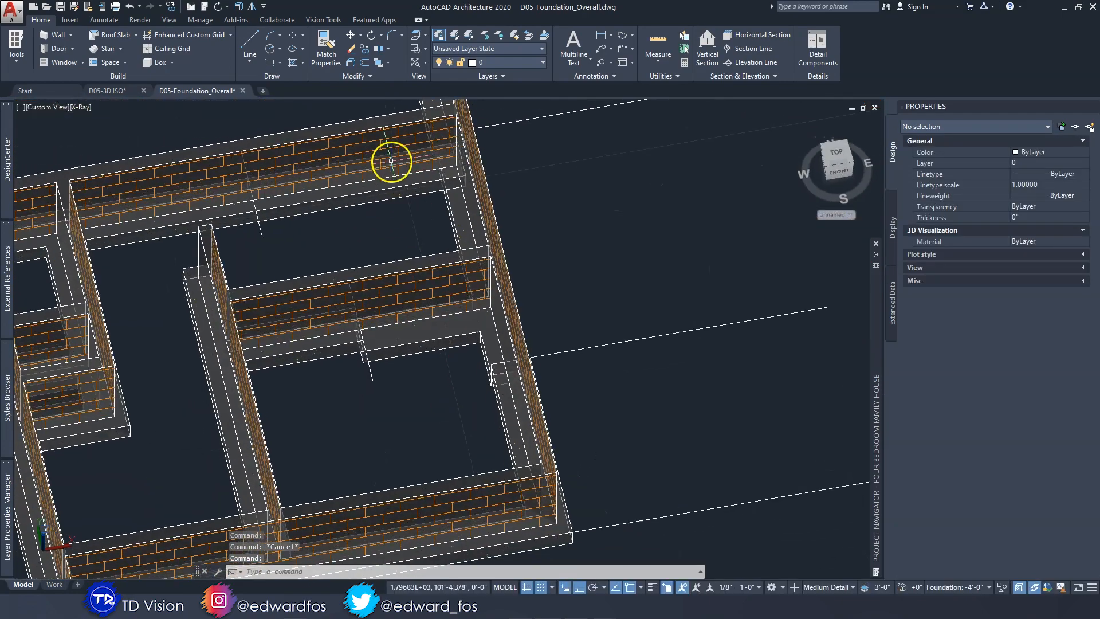
{"action": "left_click", "coordinate": [388, 193]}
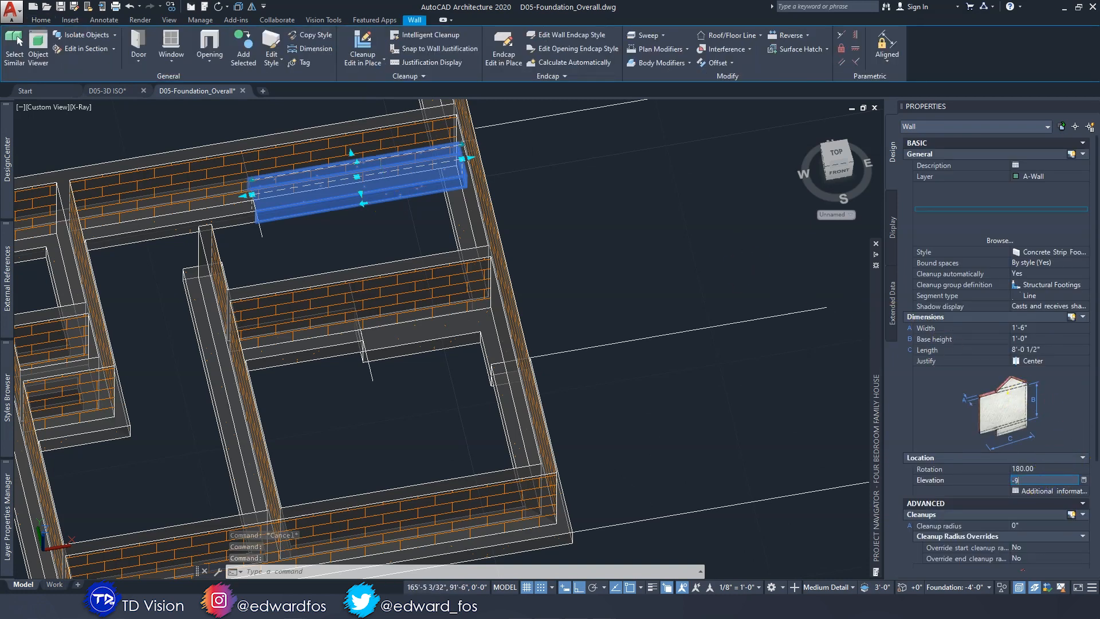
{"action": "key", "text": "Return"}
{"action": "key", "text": "Escape"}
{"action": "key", "text": "Escape"}
Set the elevation of the back wall's footing segment at the right corner to -27", matching the adjoining side footing.
{"action": "middle_click_drag", "start_coordinate": [545, 265], "coordinate": [309, 178], "text": "shift"}
{"action": "middle_click_drag", "start_coordinate": [745, 427], "coordinate": [450, 375]}
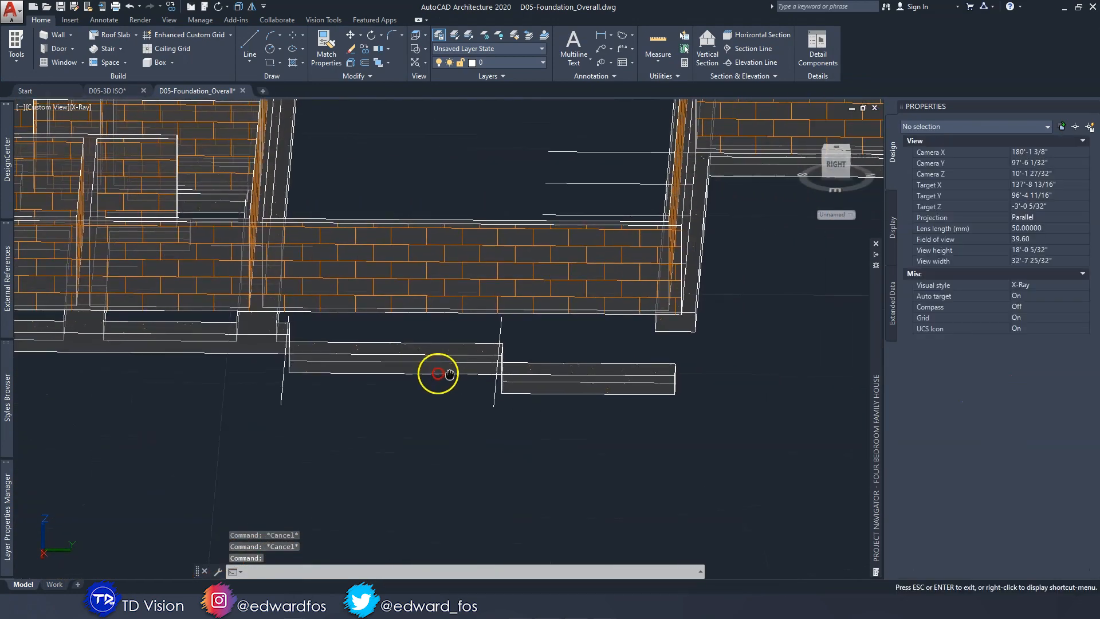
{"action": "middle_click_drag", "start_coordinate": [682, 319], "coordinate": [550, 347], "text": "shift"}
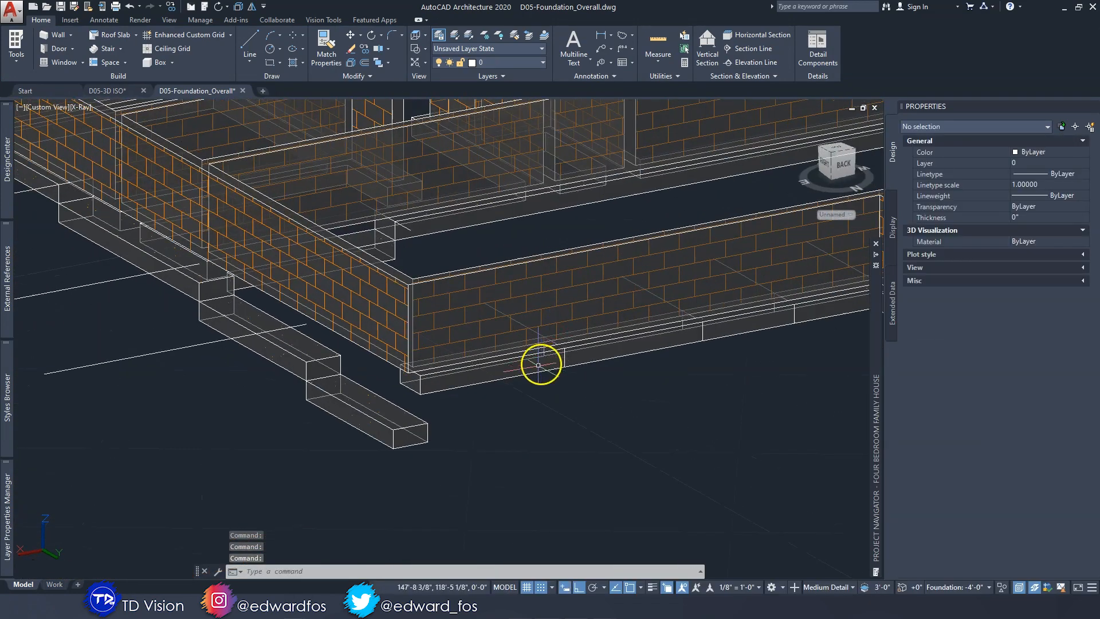
{"action": "left_click", "coordinate": [539, 365]}
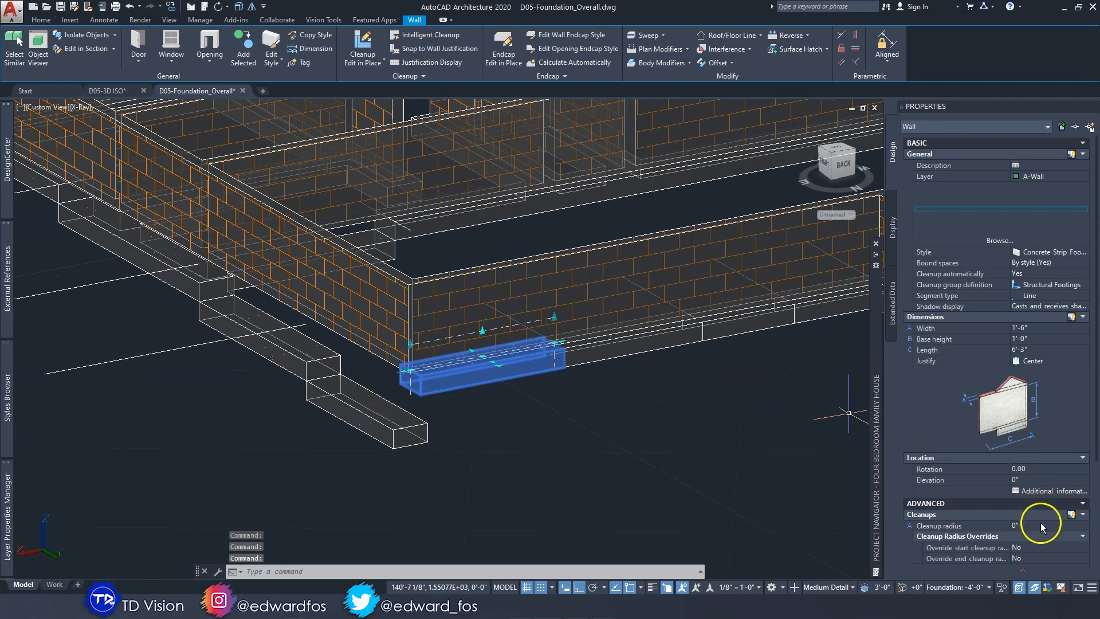
{"action": "left_click", "coordinate": [1032, 480]}
{"action": "type", "text": "-27"}
{"action": "key", "text": "Return"}
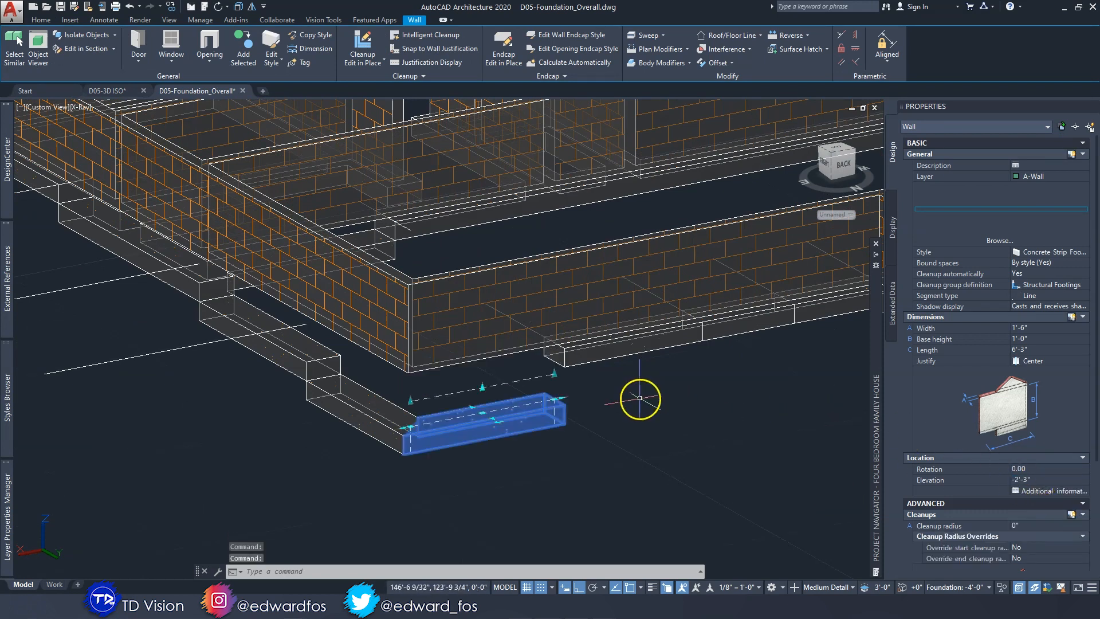
{"action": "key", "text": "Escape"}
Lower the next two back wall footing segments by progressively smaller amounts so the footing steps up away from the corner.
{"action": "left_click", "coordinate": [647, 360]}
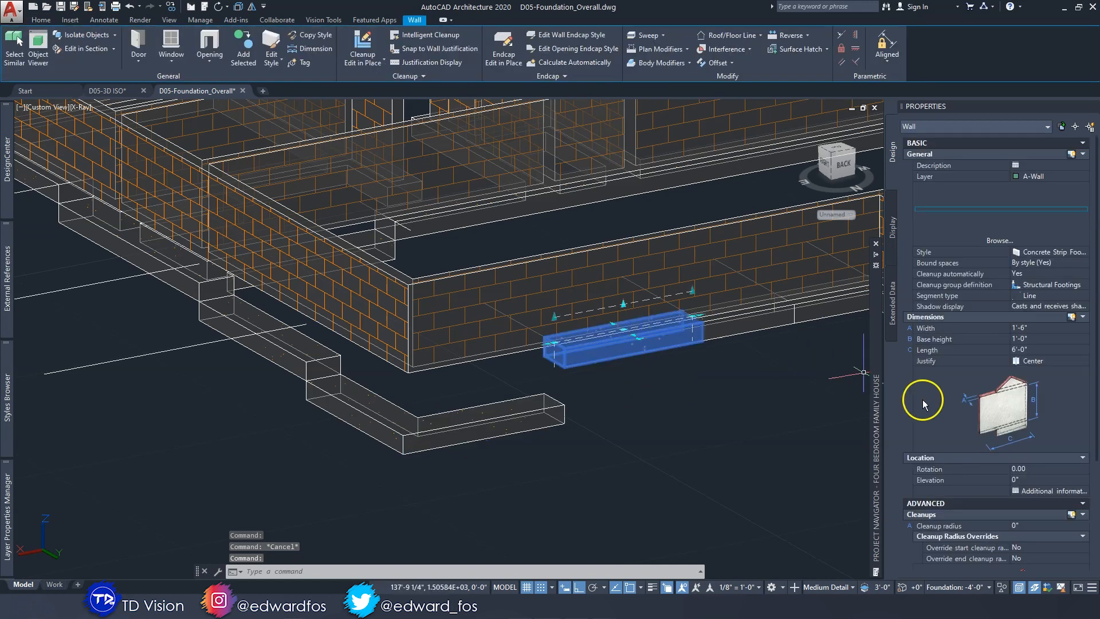
{"action": "left_click", "coordinate": [726, 326]}
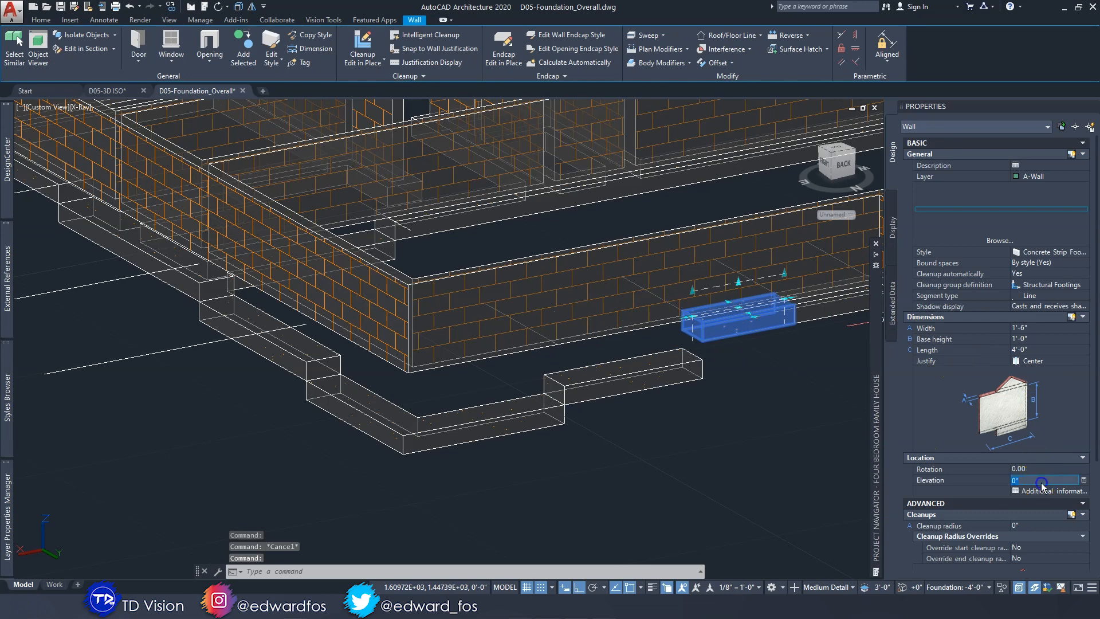
{"action": "type", "text": "-1'"}
{"action": "key", "text": "Return"}
{"action": "key", "text": "Escape"}
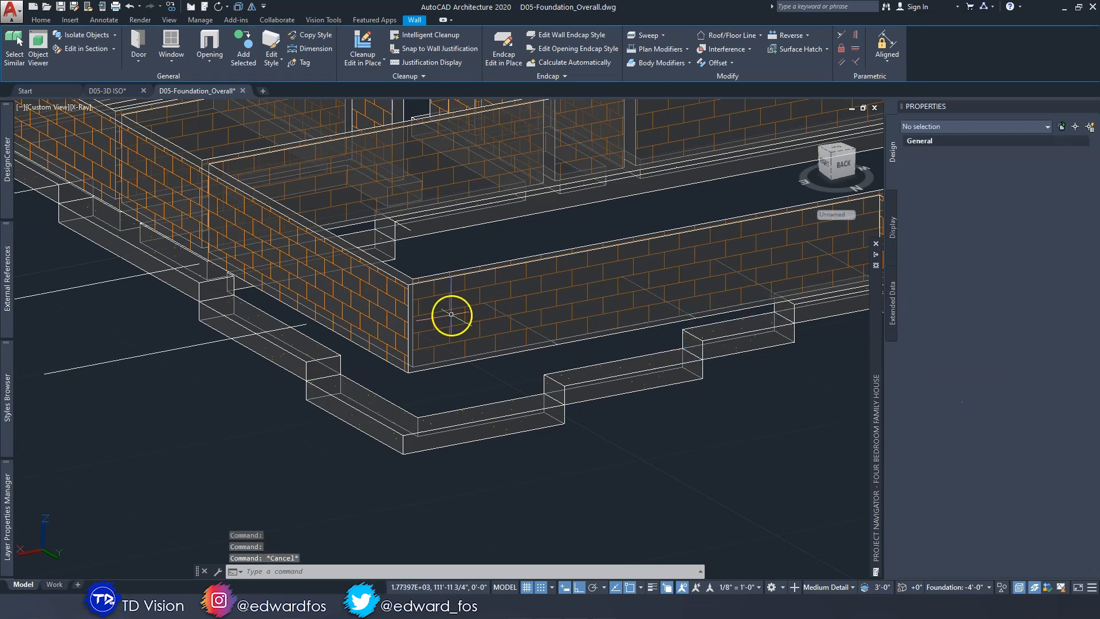
{"action": "key", "text": "Escape"}
Examine the stepped footings of the right exterior wall and adjoining interior walls from several 3D angles.
{"action": "scroll", "coordinate": [451, 315], "scroll_direction": "down", "scroll_amount": 4}
{"action": "middle_click_drag", "start_coordinate": [376, 294], "coordinate": [570, 307], "text": "shift"}
{"action": "middle_click_drag", "start_coordinate": [400, 287], "coordinate": [373, 328], "text": "shift"}
{"action": "scroll", "coordinate": [401, 332], "scroll_direction": "up", "scroll_amount": 2}
{"action": "scroll", "coordinate": [467, 349], "scroll_direction": "up", "scroll_amount": 2}
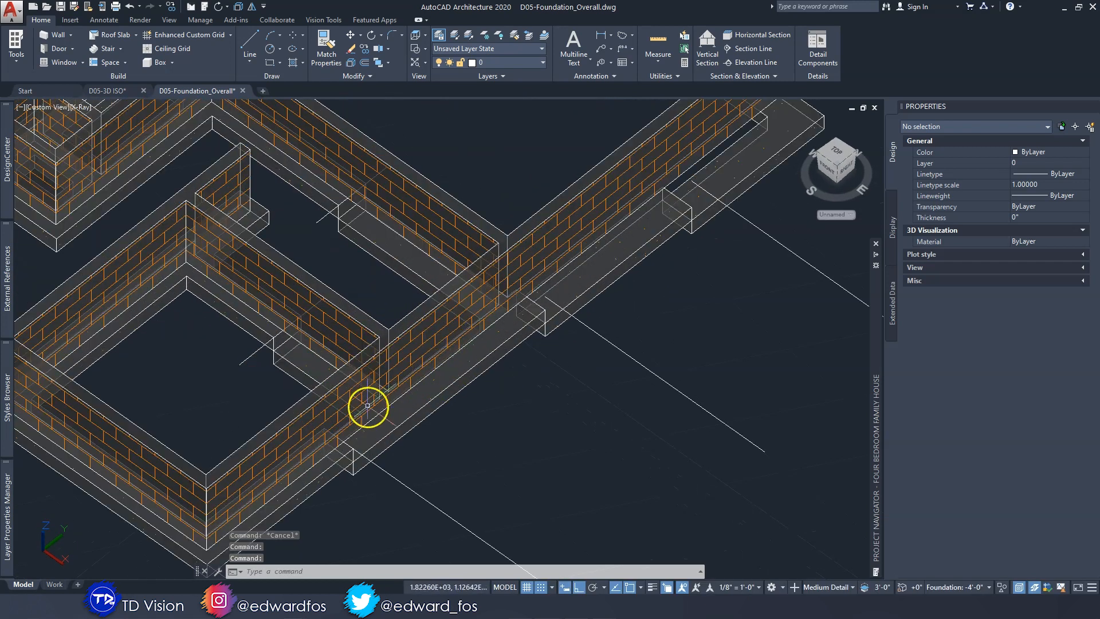
{"action": "scroll", "coordinate": [351, 381], "scroll_direction": "up", "scroll_amount": 2}
{"action": "middle_click_drag", "start_coordinate": [351, 381], "coordinate": [328, 353], "text": "shift"}
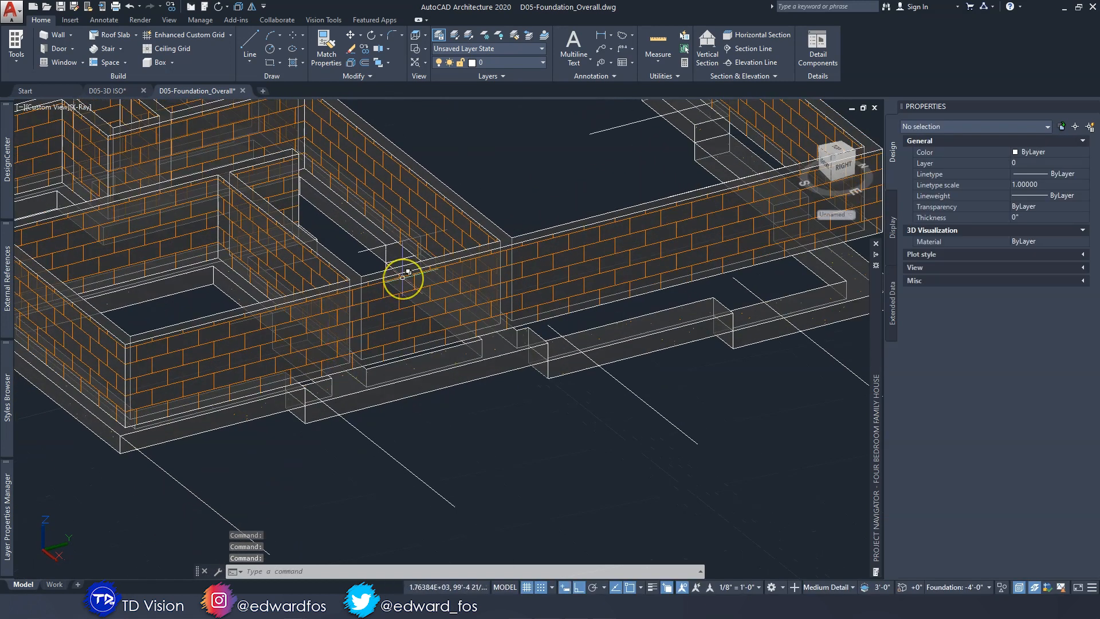
In plan view, stretch the right exterior wall's front-corner footing segment 18" toward the back so it overlaps the adjoining lower segment.
{"action": "left_click", "coordinate": [825, 152]}
{"action": "scroll", "coordinate": [549, 418], "scroll_direction": "up", "scroll_amount": 7}
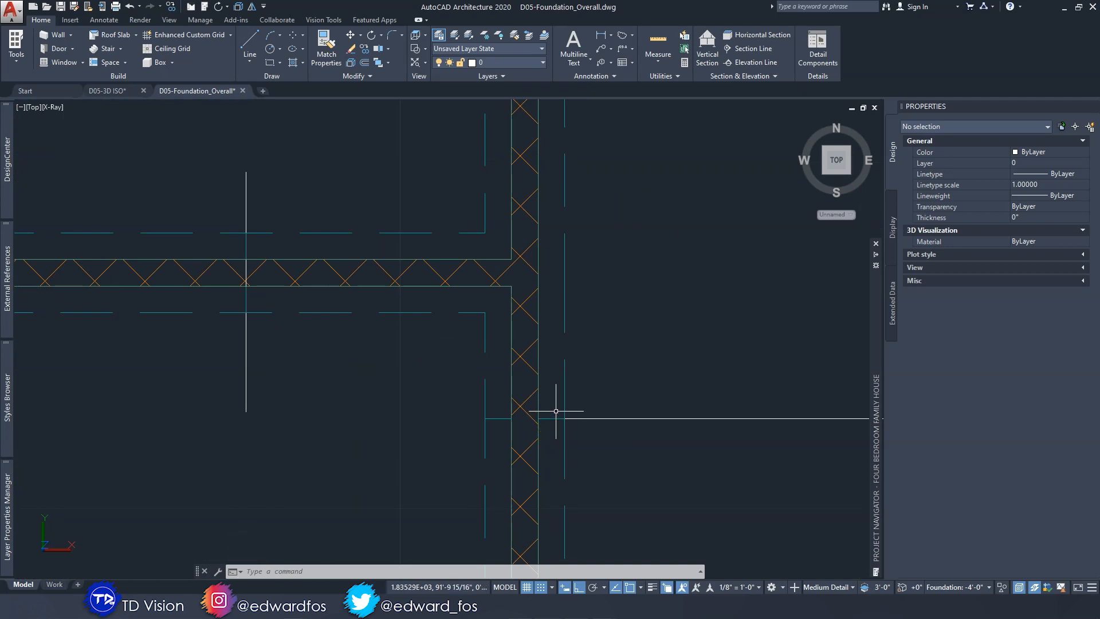
{"action": "scroll", "coordinate": [556, 411], "scroll_direction": "down", "scroll_amount": 3}
{"action": "key", "text": "Escape"}
{"action": "middle_click_drag", "start_coordinate": [553, 410], "coordinate": [596, 295]}
{"action": "key", "text": "Escape"}
{"action": "scroll", "coordinate": [563, 343], "scroll_direction": "up", "scroll_amount": 3}
{"action": "left_click", "coordinate": [579, 344]}
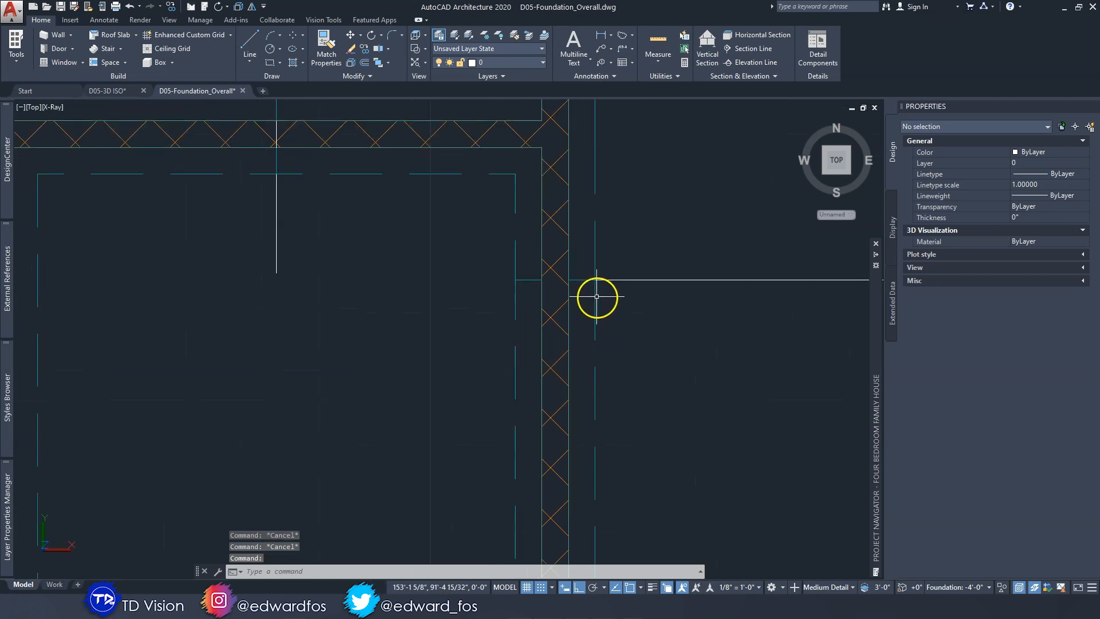
{"action": "left_click", "coordinate": [596, 301]}
{"action": "left_click", "coordinate": [596, 291]}
{"action": "scroll", "coordinate": [599, 306], "scroll_direction": "down", "scroll_amount": 2}
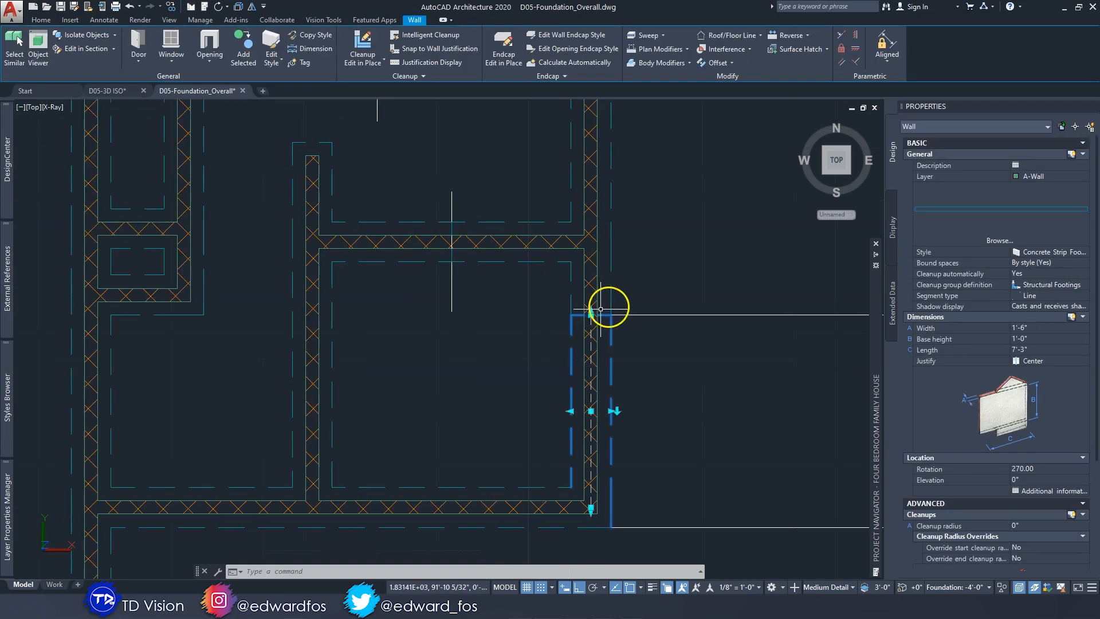
{"action": "left_click", "coordinate": [592, 313]}
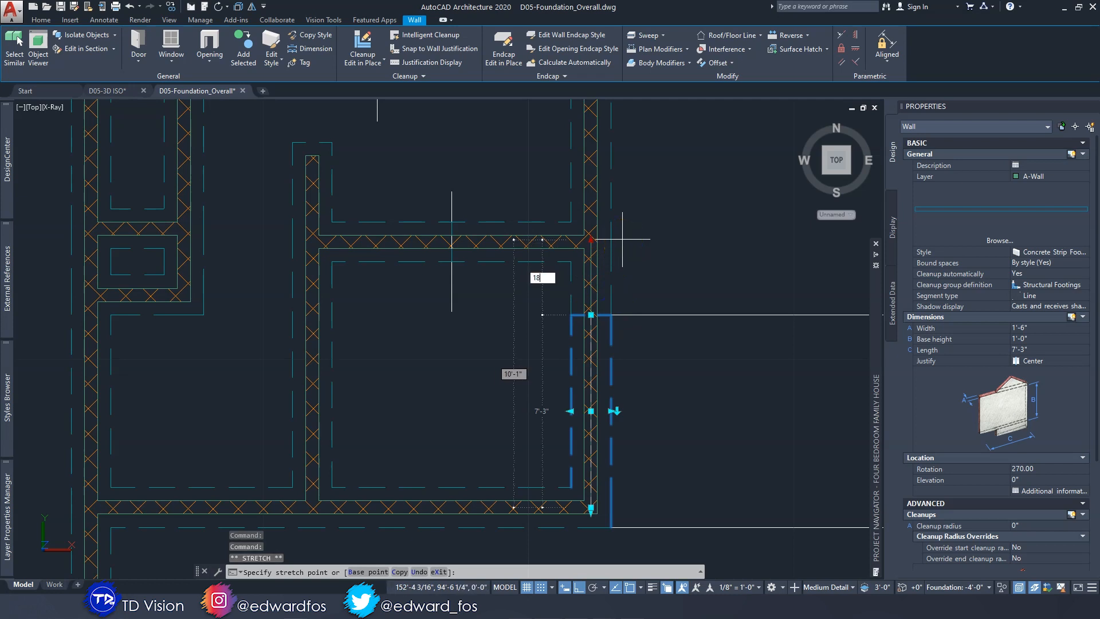
{"action": "key", "text": "Return"}
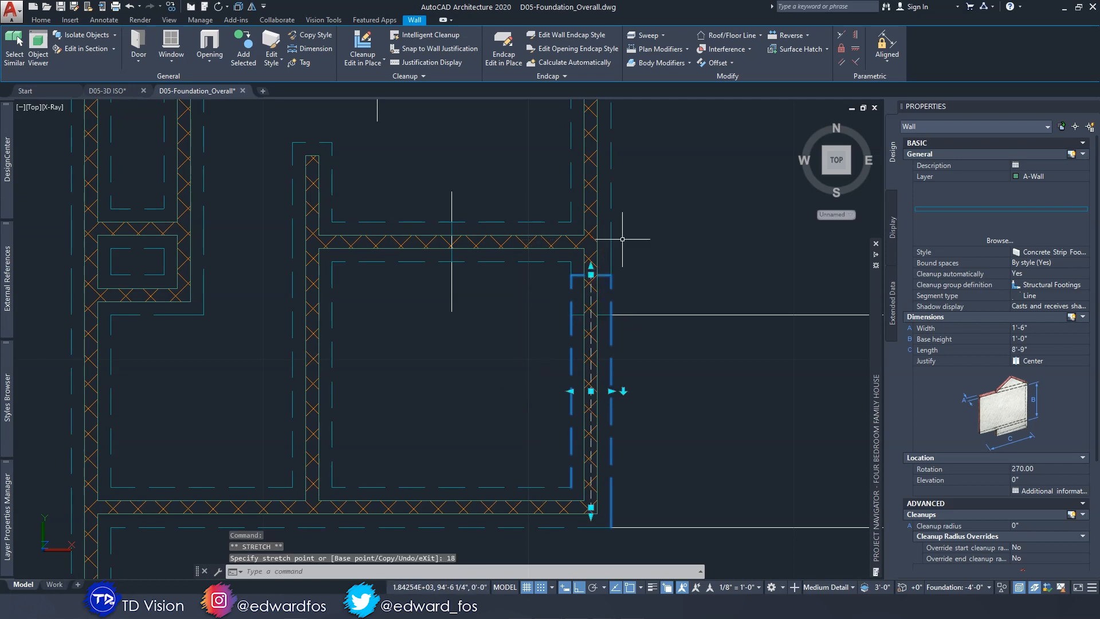
{"action": "key", "text": "Escape"}
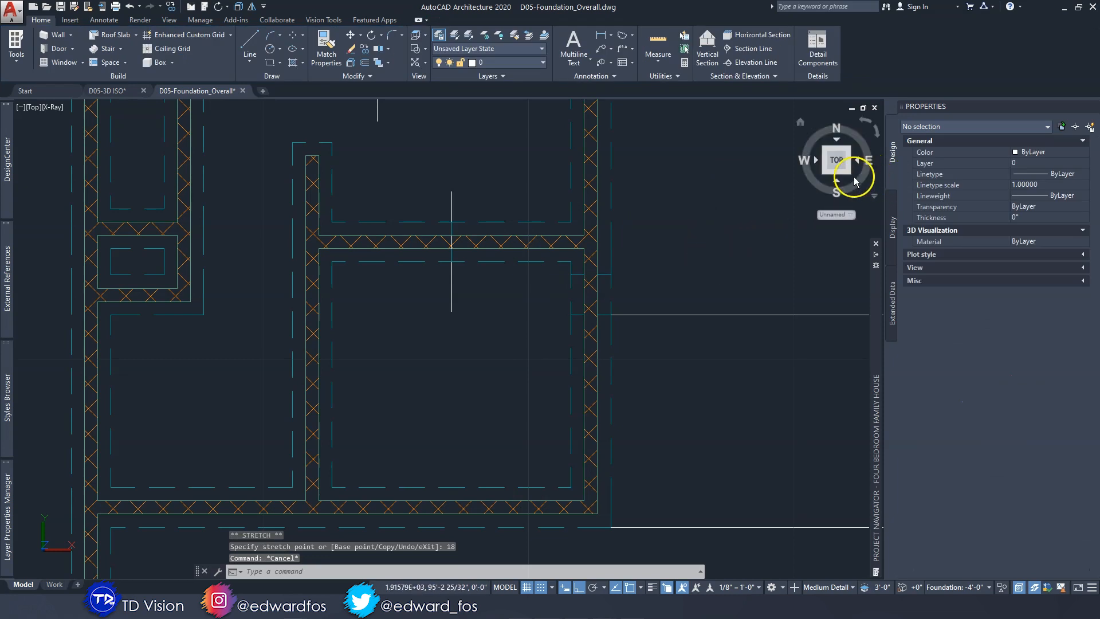
Examine the overlap at the right exterior wall's front footing step in 3D, and return to plan view.
{"action": "left_click", "coordinate": [851, 179]}
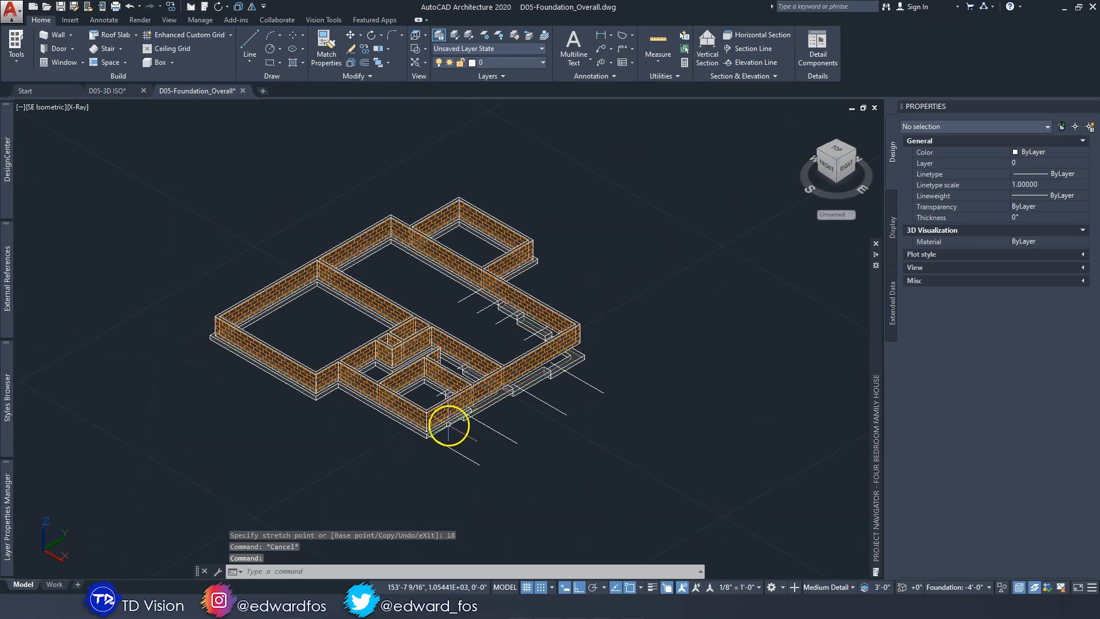
{"action": "scroll", "coordinate": [464, 412], "scroll_direction": "up", "scroll_amount": 5}
{"action": "scroll", "coordinate": [467, 410], "scroll_direction": "up", "scroll_amount": 3}
{"action": "middle_click_drag", "start_coordinate": [525, 412], "coordinate": [648, 336], "text": "shift"}
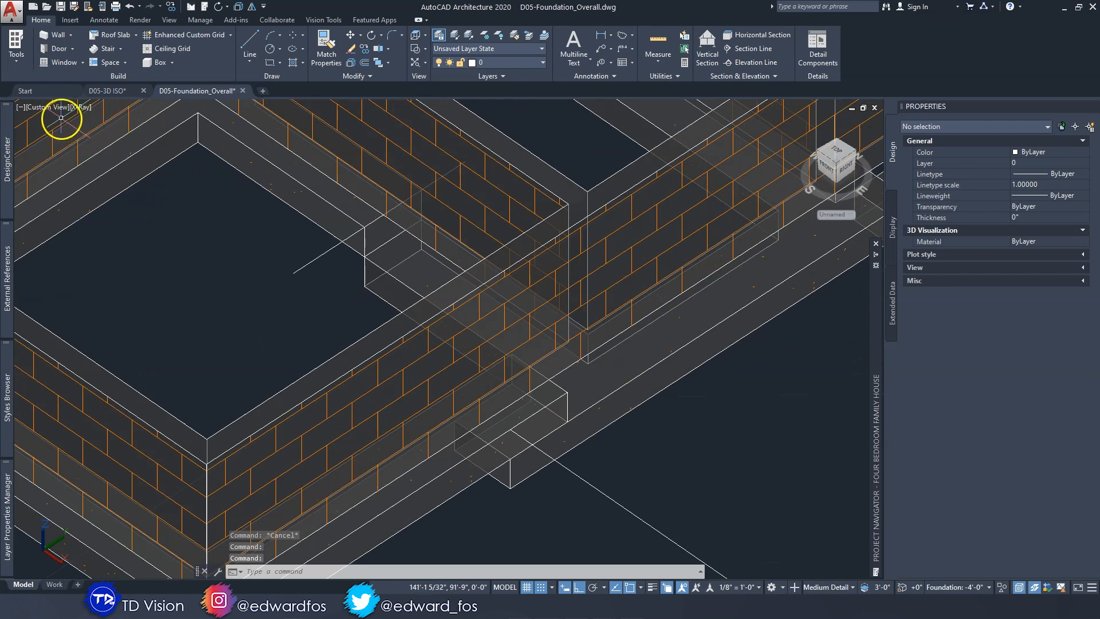
{"action": "left_click", "coordinate": [44, 107]}
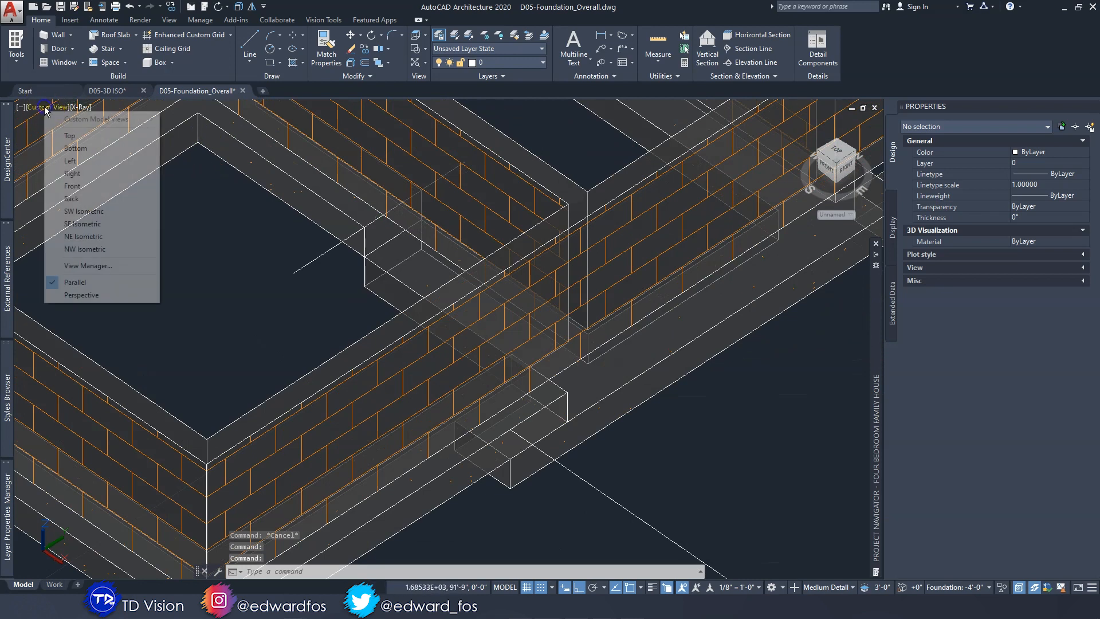
{"action": "left_click", "coordinate": [89, 139]}
{"action": "scroll", "coordinate": [582, 356], "scroll_direction": "up", "scroll_amount": 3}
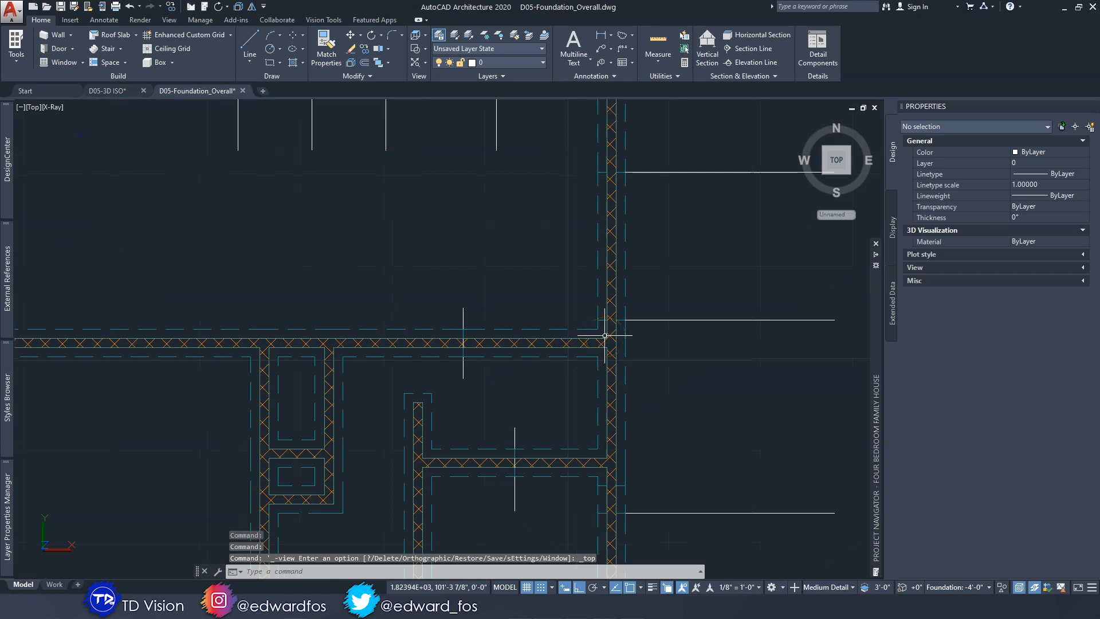
Stretch the back end of the right exterior wall's -9" footing segment 18" past its step line.
{"action": "key", "text": "Escape"}
{"action": "left_click", "coordinate": [619, 321]}
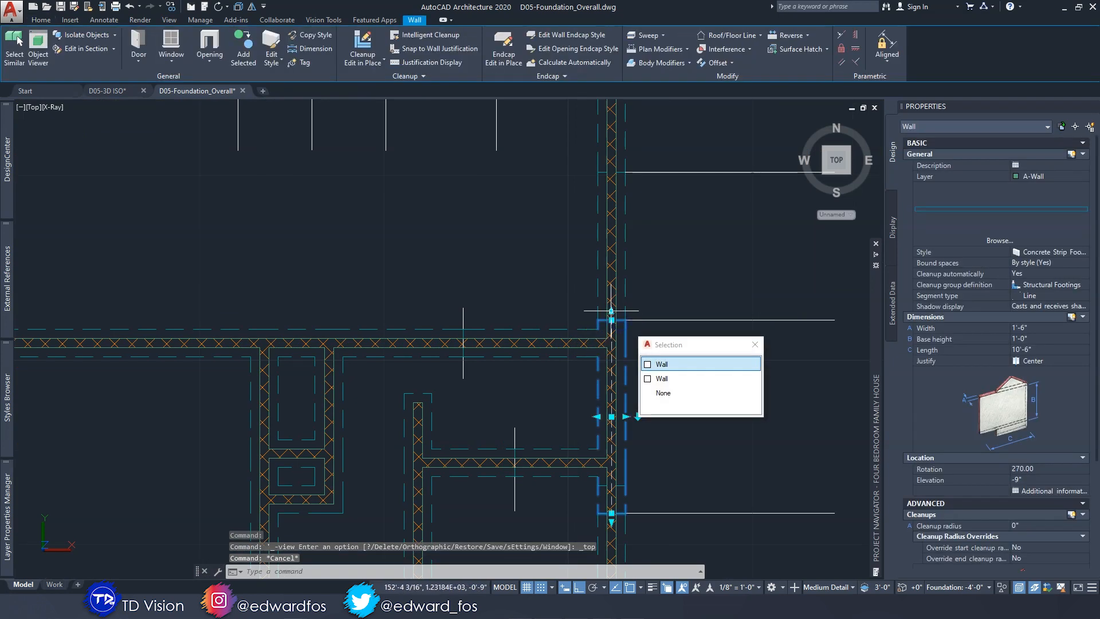
{"action": "left_click", "coordinate": [611, 320]}
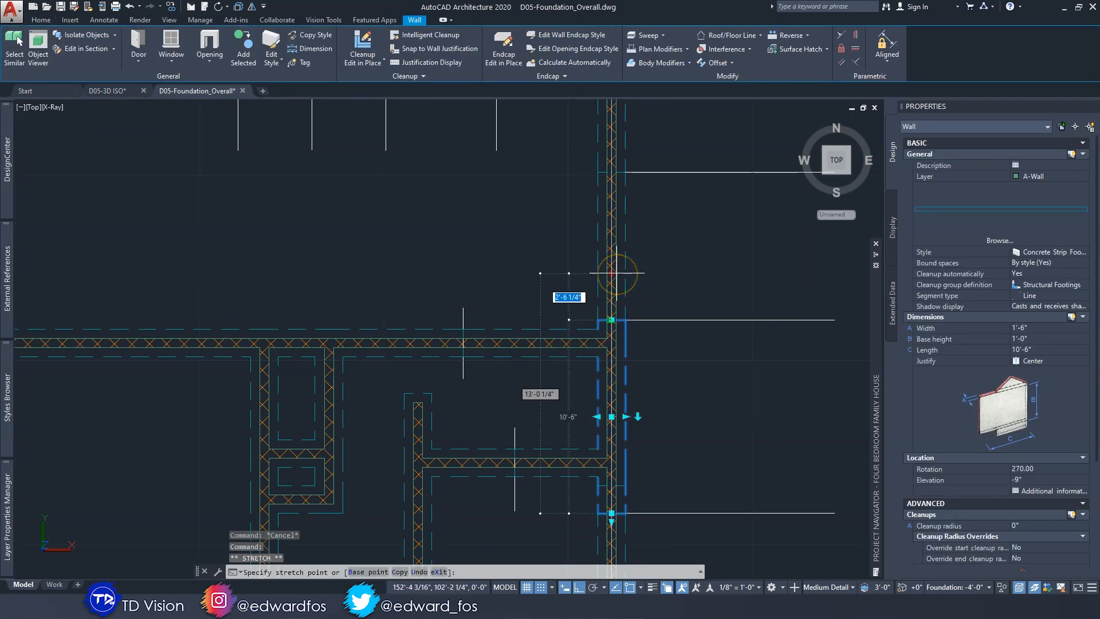
{"action": "key", "text": "Return"}
{"action": "key", "text": "Escape"}
Stretch the back end of the right exterior wall's -1'-6" footing segment 18" over the lowest segment.
{"action": "middle_click_drag", "start_coordinate": [639, 223], "coordinate": [665, 356]}
{"action": "scroll", "coordinate": [680, 384], "scroll_direction": "up", "scroll_amount": 5}
{"action": "scroll", "coordinate": [518, 292], "scroll_direction": "down", "scroll_amount": 3}
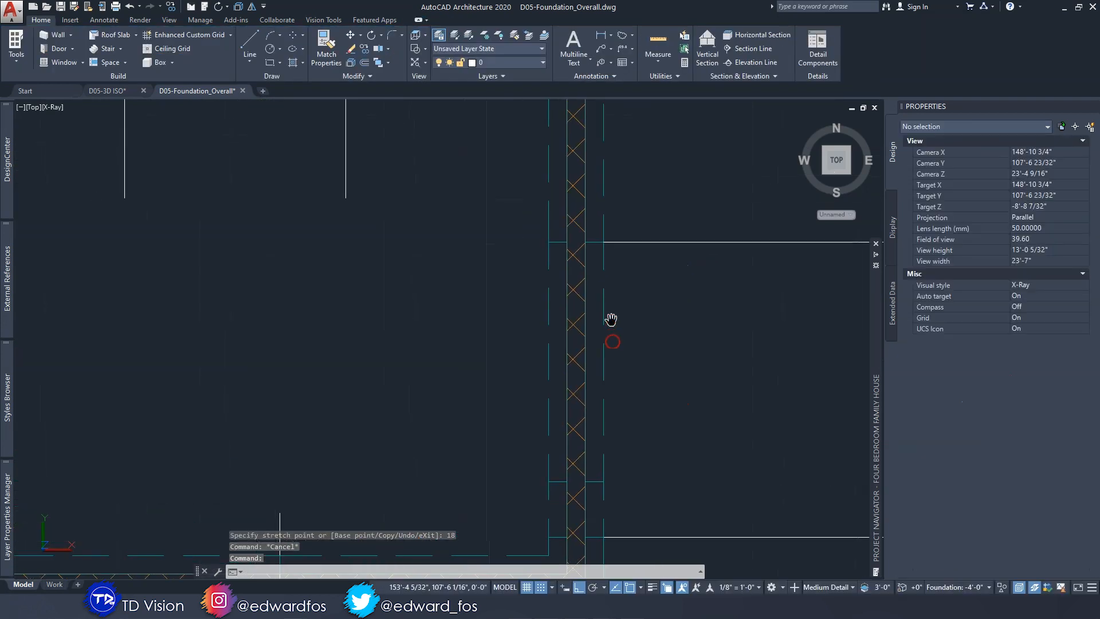
{"action": "left_click", "coordinate": [604, 306]}
{"action": "left_click", "coordinate": [576, 241]}
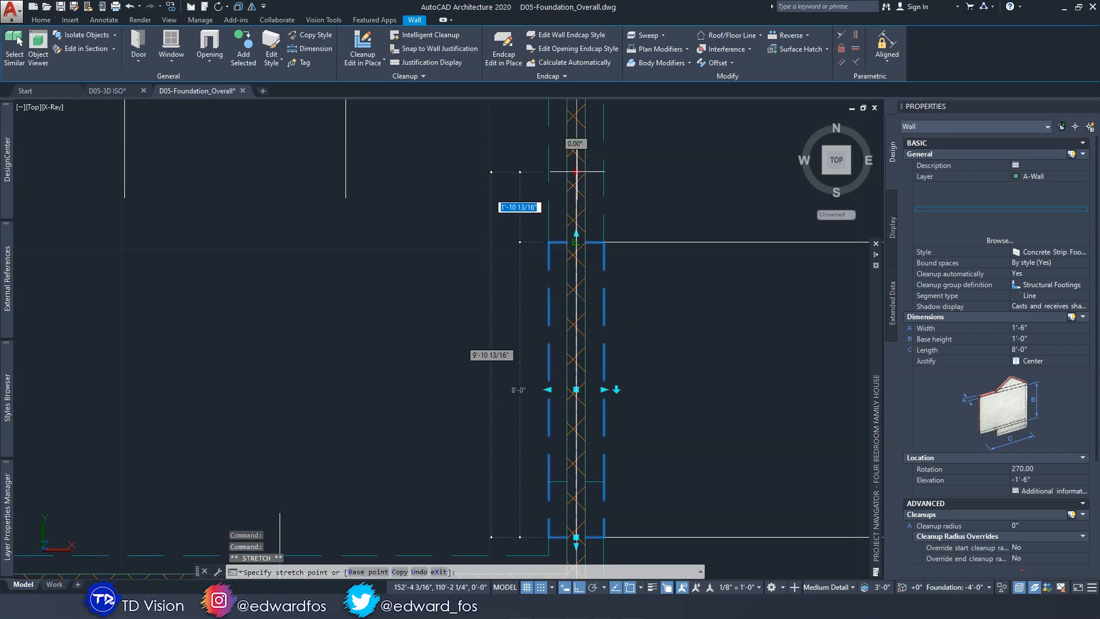
{"action": "key", "text": "Return"}
{"action": "key", "text": "Escape"}
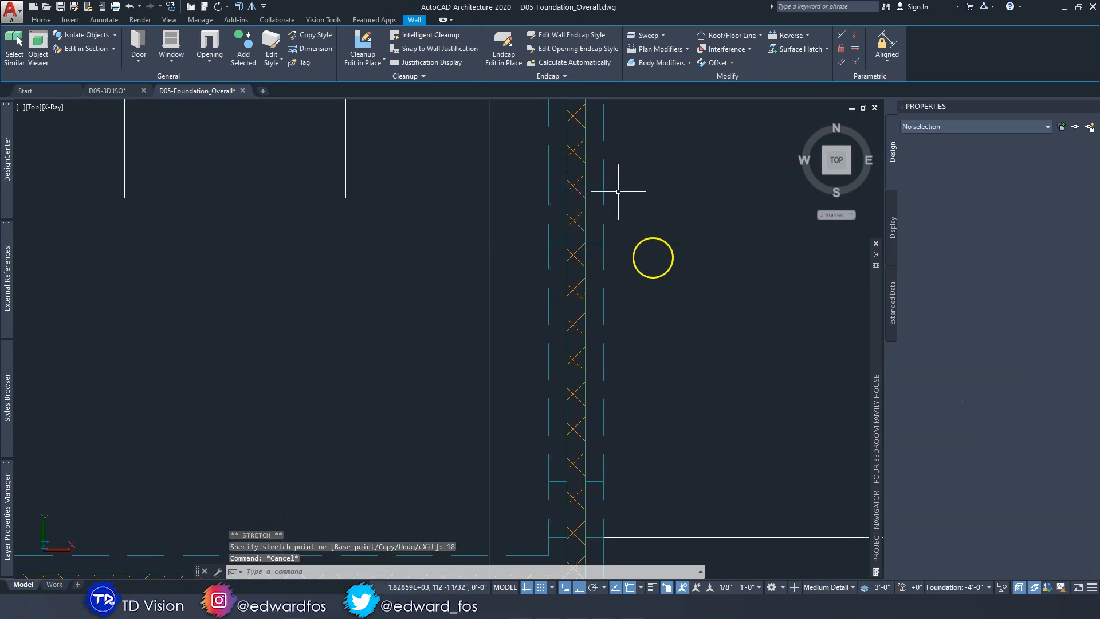
Erase the four step guide lines outside the right exterior wall.
{"action": "scroll", "coordinate": [636, 264], "scroll_direction": "down", "scroll_amount": 3}
{"action": "middle_click_drag", "start_coordinate": [638, 368], "coordinate": [638, 233]}
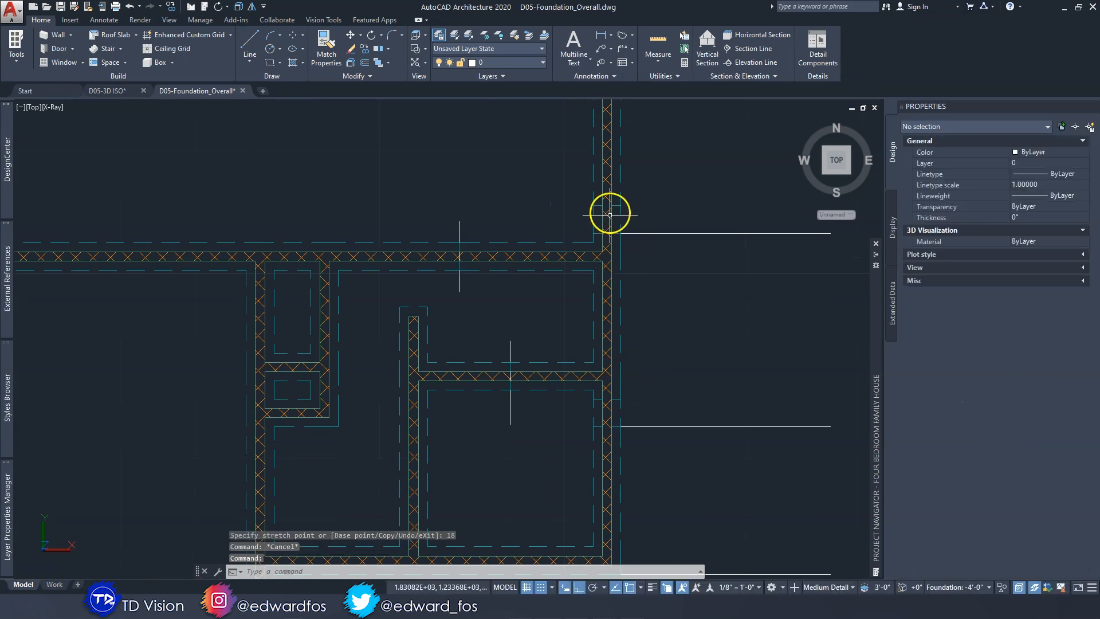
{"action": "scroll", "coordinate": [610, 215], "scroll_direction": "up", "scroll_amount": 6}
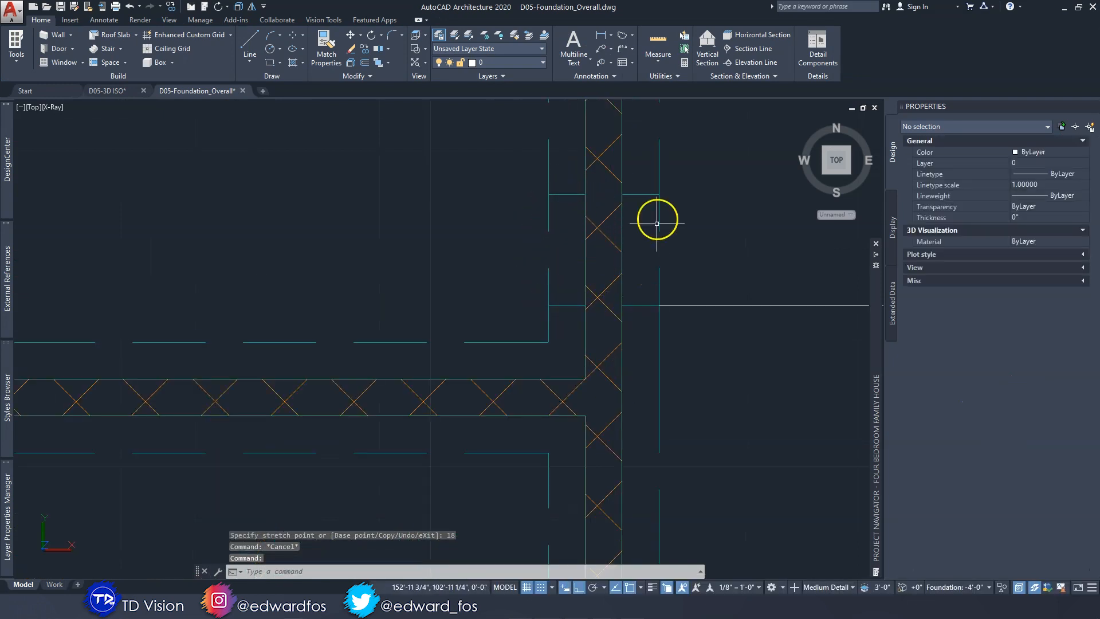
{"action": "scroll", "coordinate": [584, 276], "scroll_direction": "down", "scroll_amount": 6}
{"action": "middle_click_drag", "start_coordinate": [665, 357], "coordinate": [615, 299]}
{"action": "scroll", "coordinate": [613, 299], "scroll_direction": "down", "scroll_amount": 3}
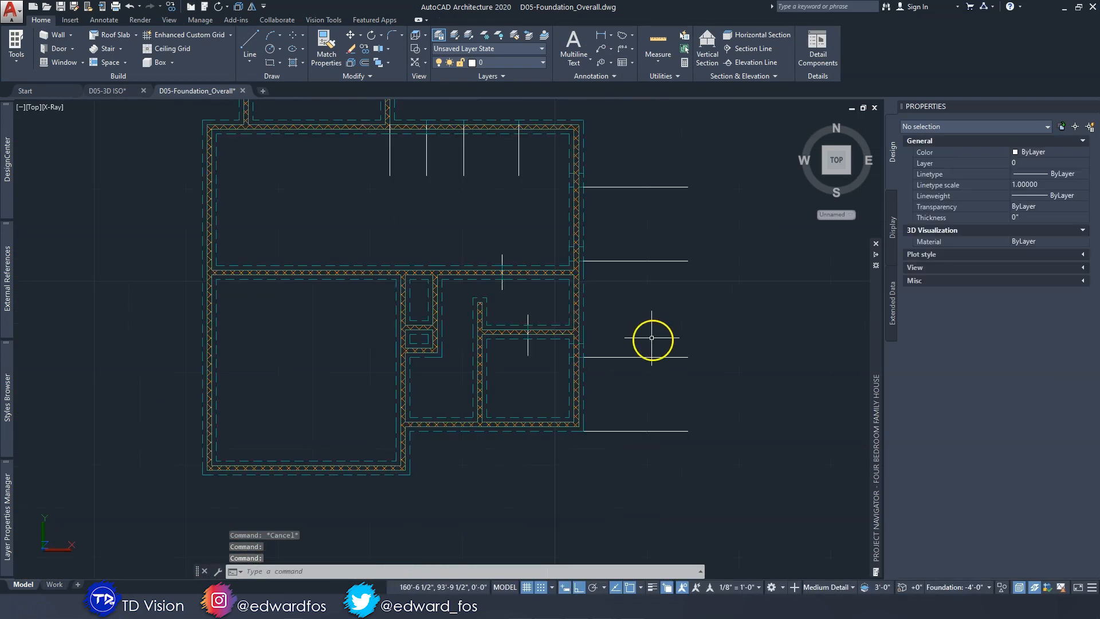
{"action": "key", "text": "Escape"}
{"action": "left_click", "coordinate": [729, 457]}
{"action": "left_click", "coordinate": [629, 129]}
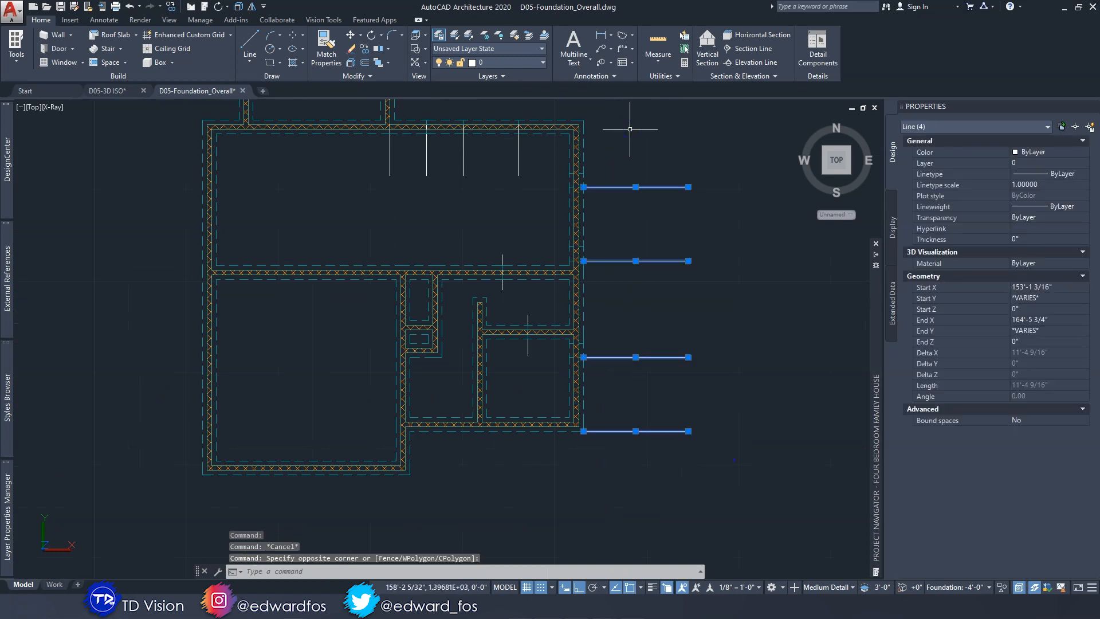
{"action": "key", "text": "Delete"}
Stretch the shorter interior wall's upper footing segment 18" toward the right exterior wall, past its guide line.
{"action": "scroll", "coordinate": [544, 340], "scroll_direction": "up", "scroll_amount": 3}
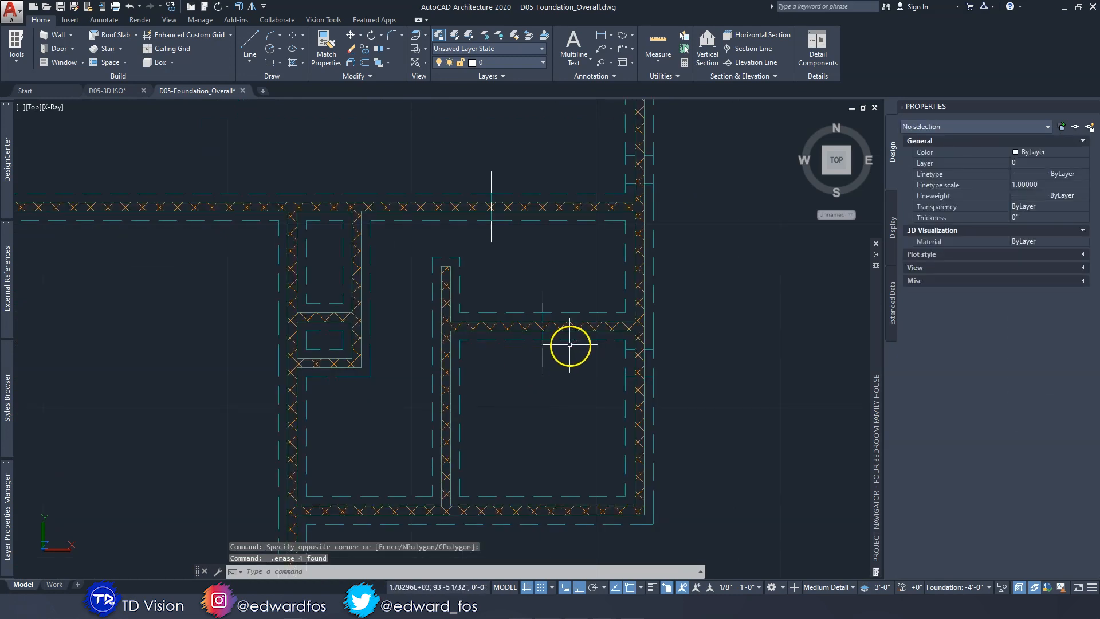
{"action": "scroll", "coordinate": [554, 345], "scroll_direction": "up", "scroll_amount": 3}
{"action": "left_click", "coordinate": [493, 338]}
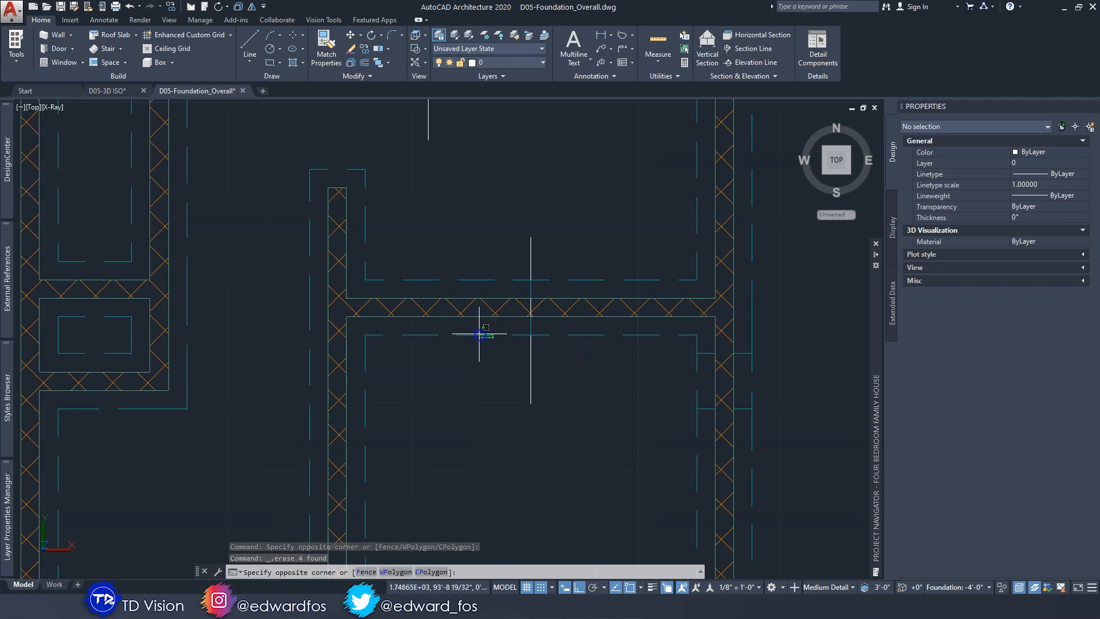
{"action": "left_click", "coordinate": [479, 333]}
{"action": "left_click", "coordinate": [529, 307]}
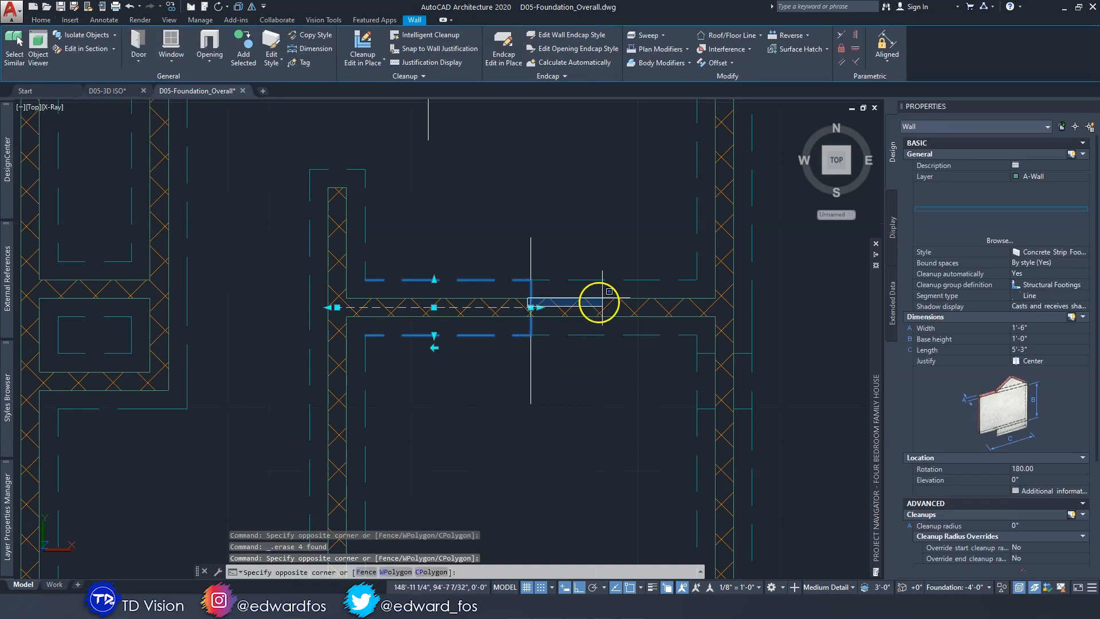
{"action": "key", "text": "Escape"}
{"action": "left_click", "coordinate": [531, 307]}
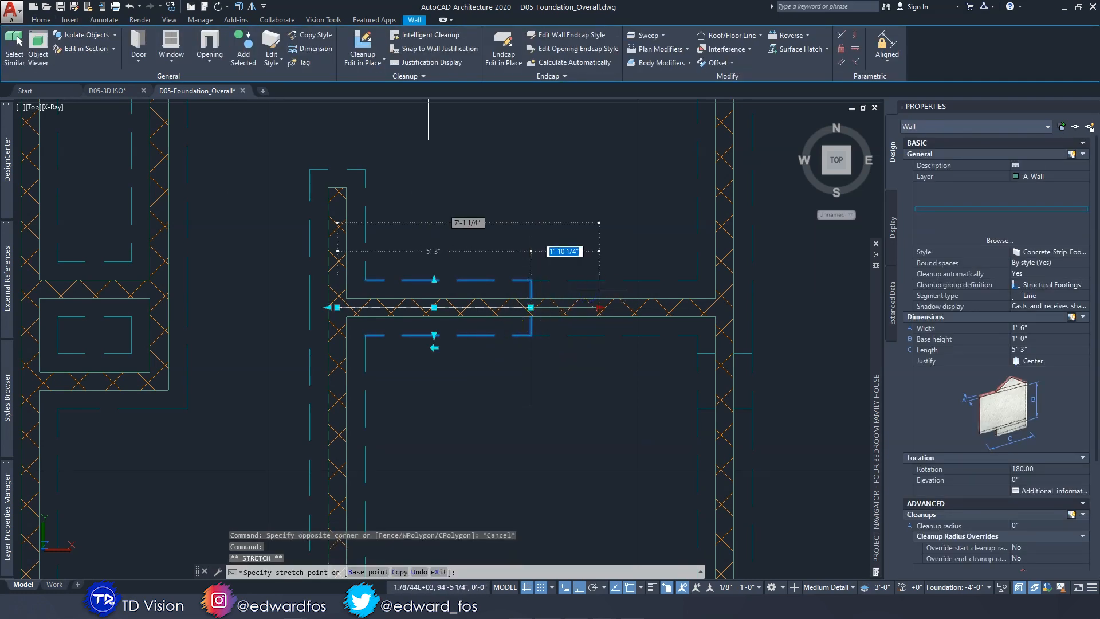
{"action": "key", "text": "Return"}
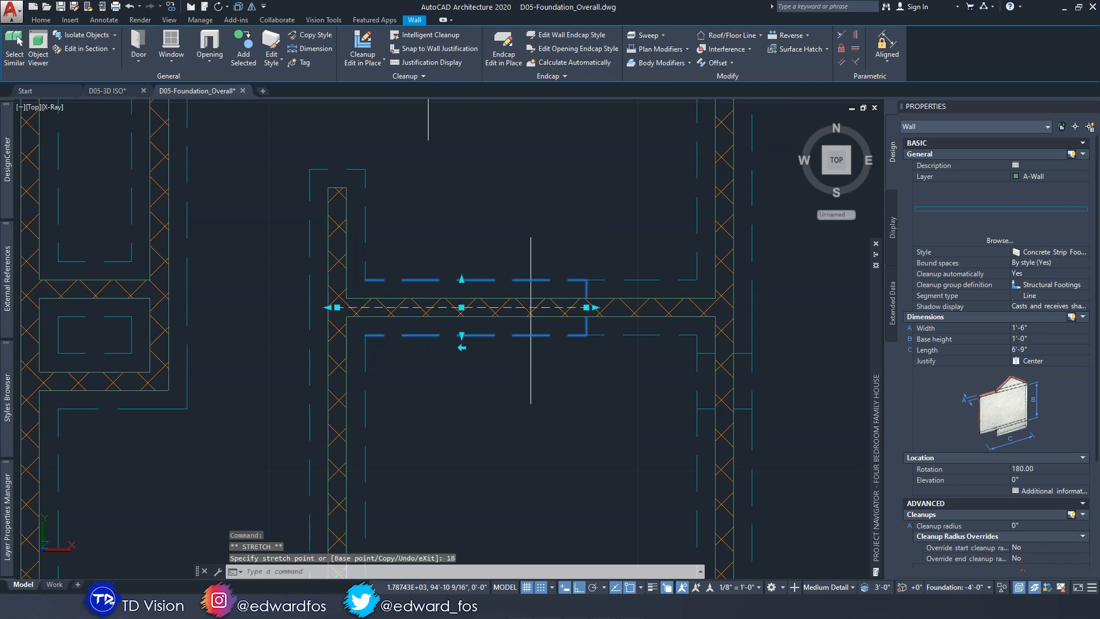
{"action": "key", "text": "Escape"}
Erase the guide line crossing the shorter interior wall.
{"action": "left_click", "coordinate": [560, 252]}
{"action": "left_click", "coordinate": [480, 212]}
{"action": "key", "text": "Delete"}
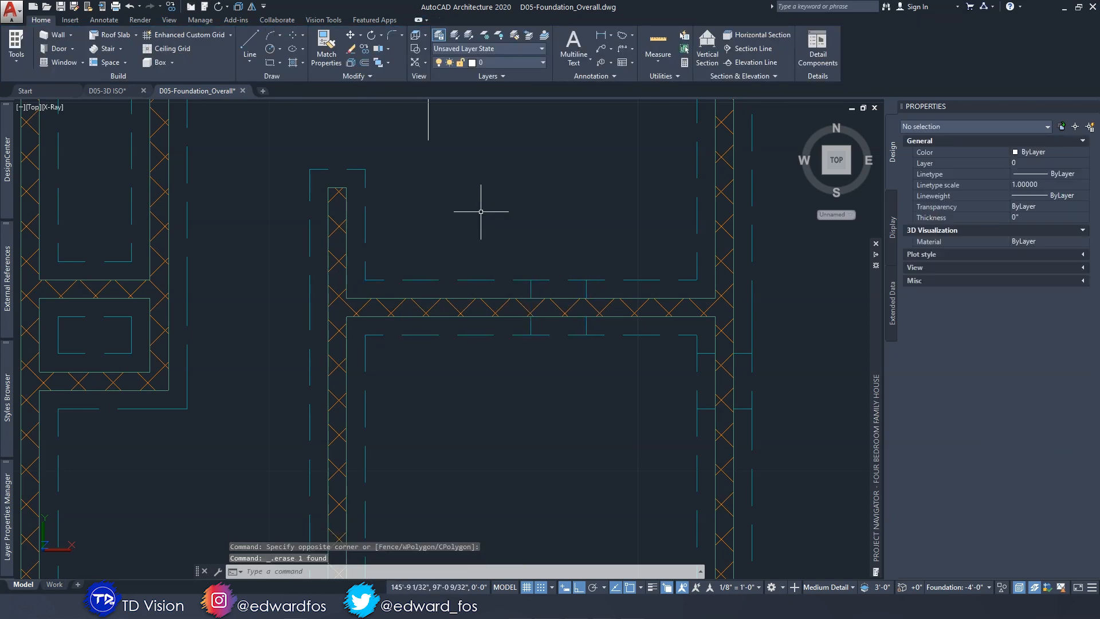
Stretch the longer interior wall's upper footing segment 18" toward the right exterior wall and erase the guide line crossing it.
{"action": "middle_click_drag", "start_coordinate": [304, 94], "coordinate": [314, 264]}
{"action": "left_click", "coordinate": [382, 264]}
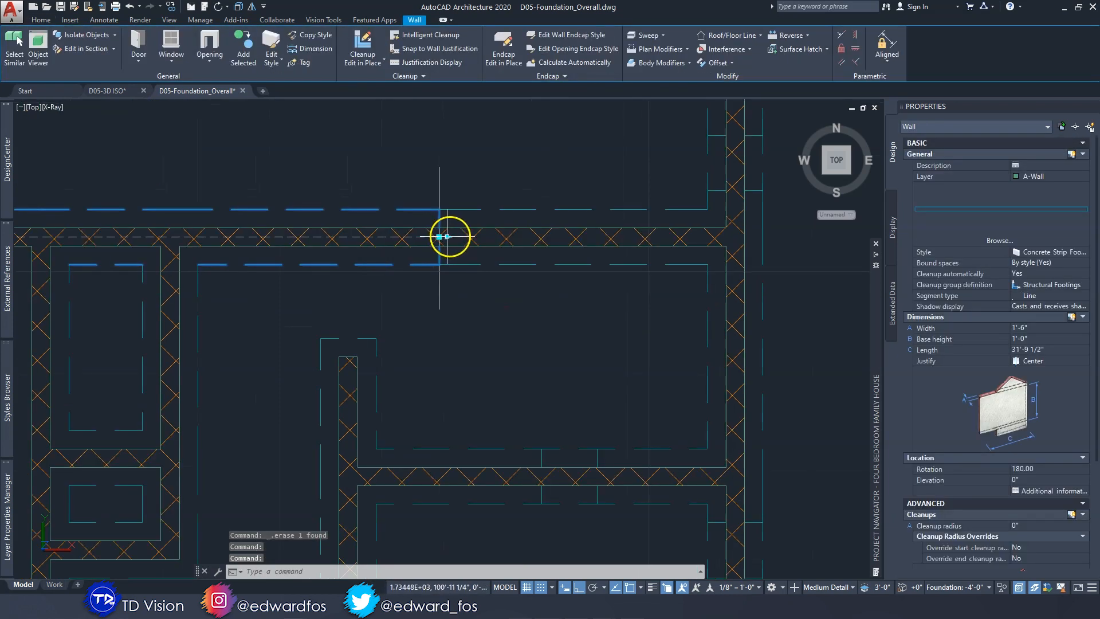
{"action": "left_click", "coordinate": [439, 236]}
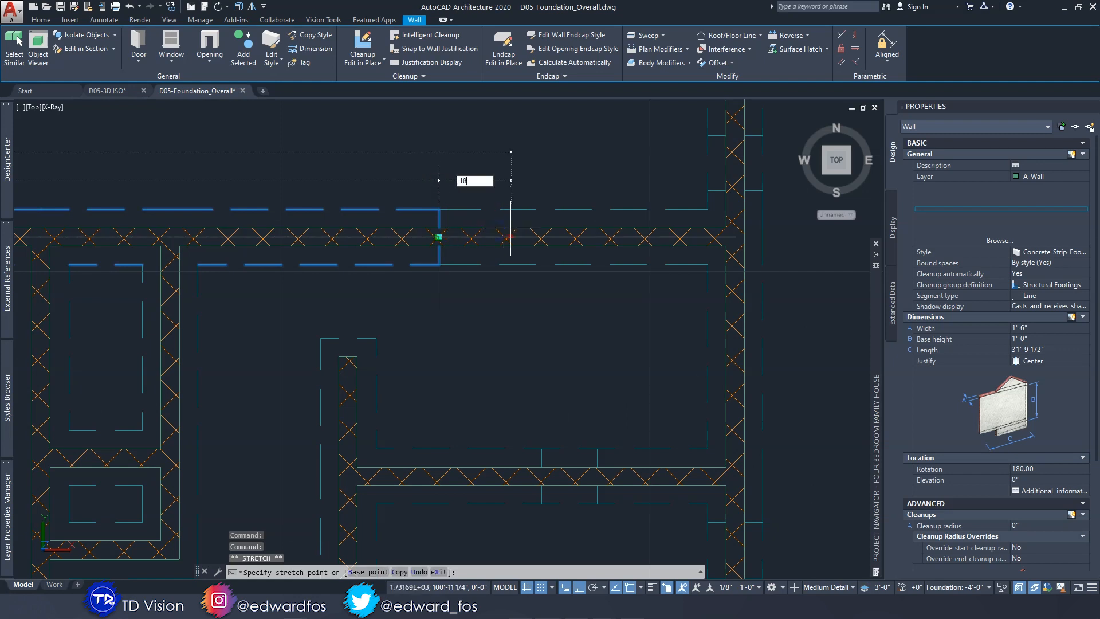
{"action": "key", "text": "Return"}
{"action": "key", "text": "Escape"}
{"action": "key", "text": "Escape"}
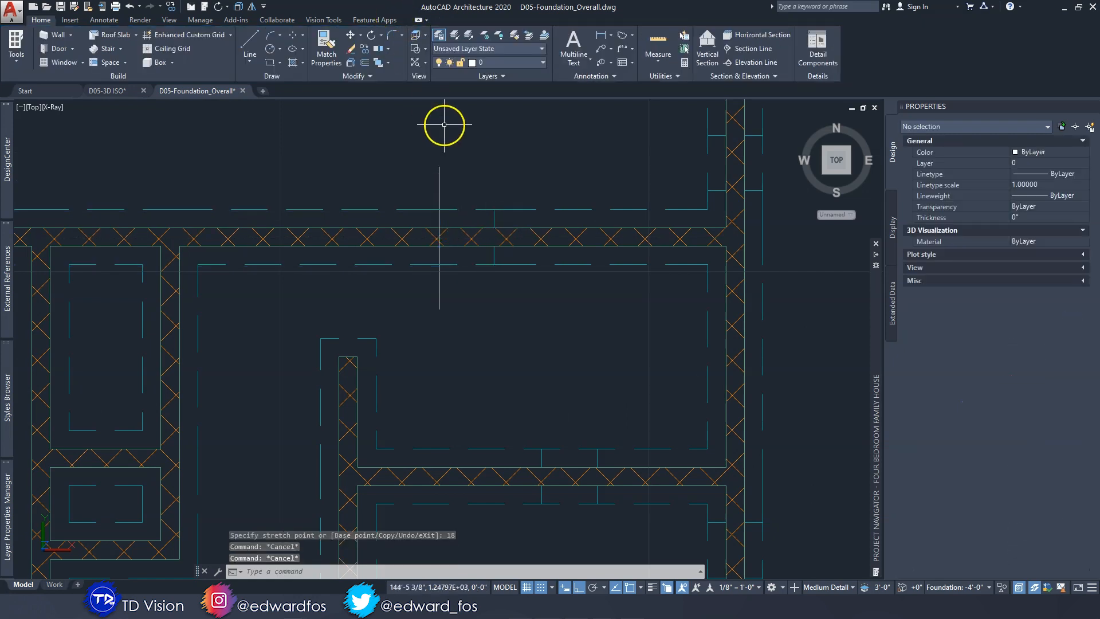
{"action": "left_click_drag", "start_coordinate": [459, 181], "coordinate": [406, 141]}
{"action": "key", "text": "Delete"}
Stretch the back wall's highest footing segment 18" toward the right corner, past the first step.
{"action": "scroll", "coordinate": [517, 254], "scroll_direction": "down", "scroll_amount": 2}
{"action": "scroll", "coordinate": [516, 229], "scroll_direction": "down", "scroll_amount": 2}
{"action": "scroll", "coordinate": [510, 222], "scroll_direction": "up", "scroll_amount": 4}
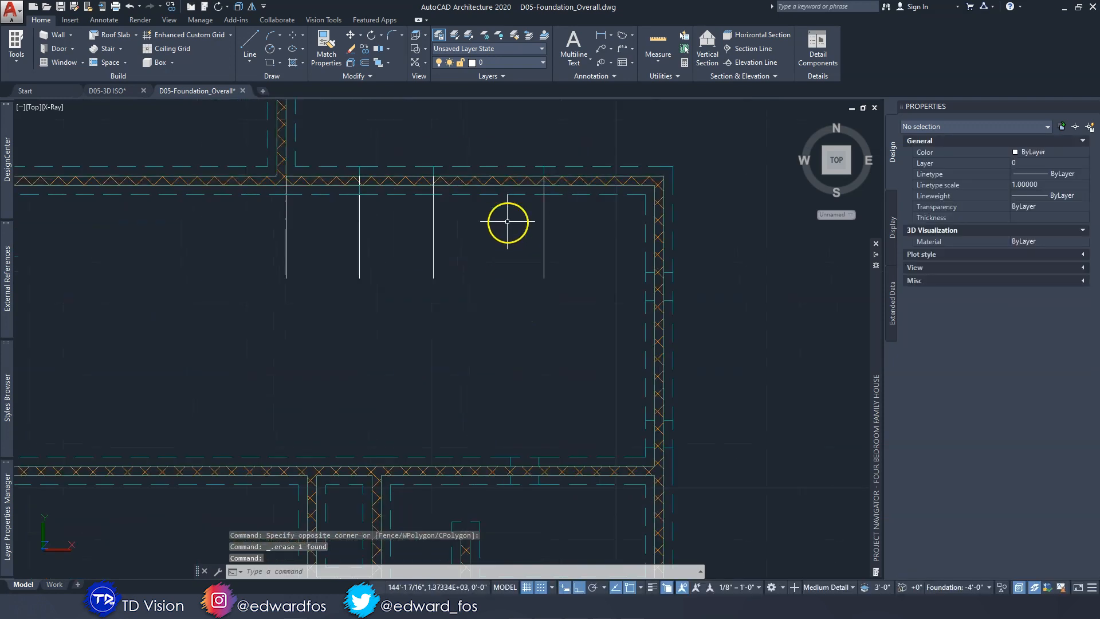
{"action": "scroll", "coordinate": [325, 183], "scroll_direction": "up", "scroll_amount": 3}
{"action": "left_click", "coordinate": [376, 221]}
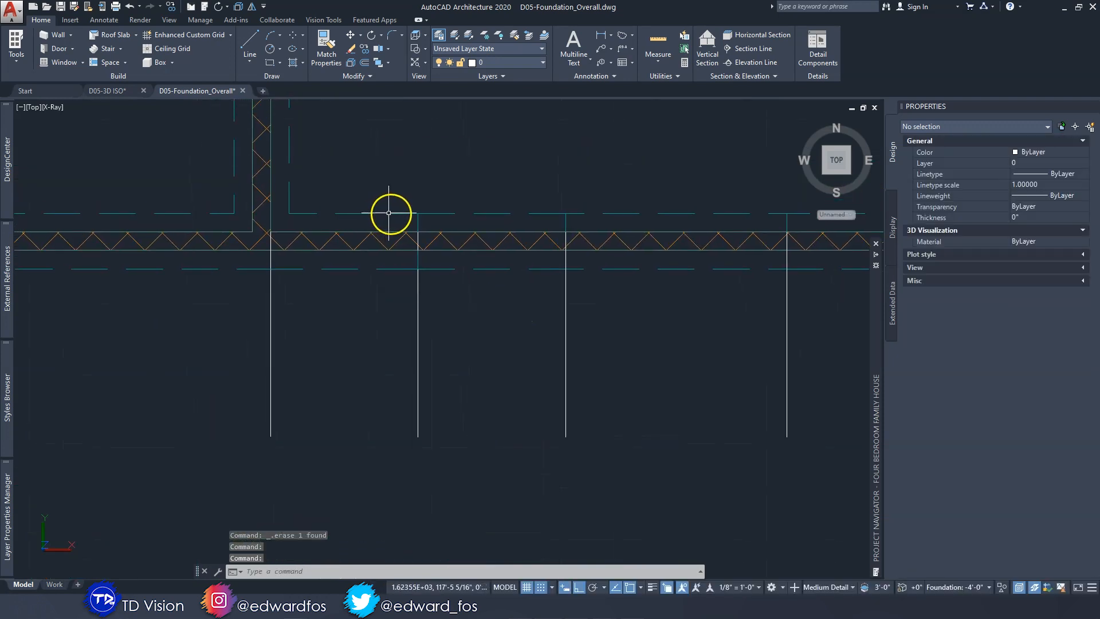
{"action": "left_click", "coordinate": [418, 233]}
{"action": "left_click", "coordinate": [426, 240]}
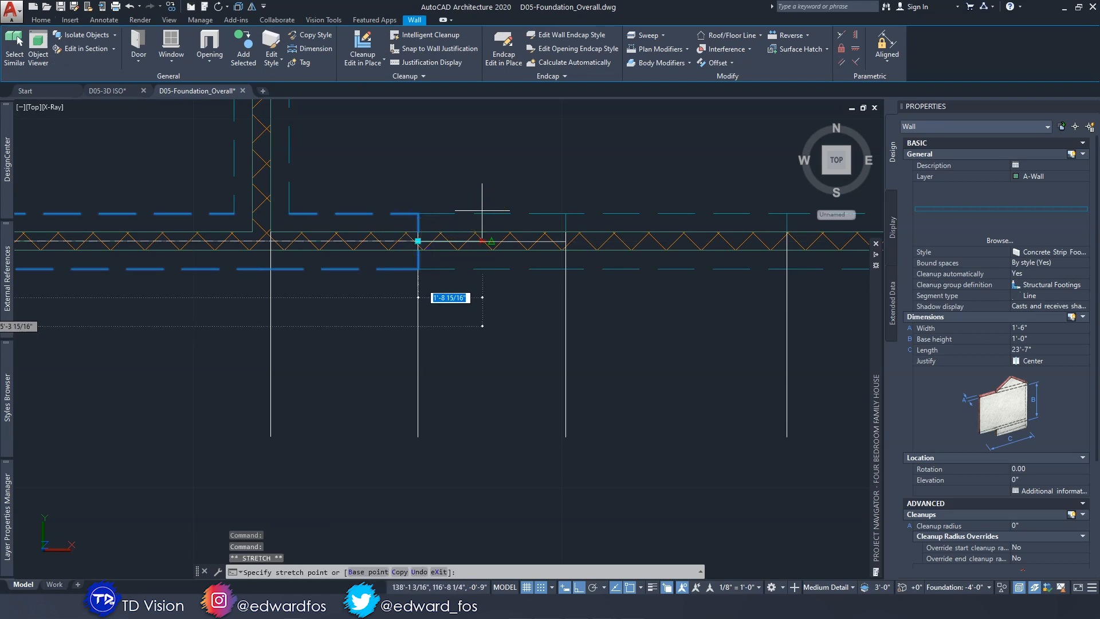
{"action": "type", "text": "18"}
{"action": "key", "text": "Return"}
{"action": "key", "text": "Escape"}
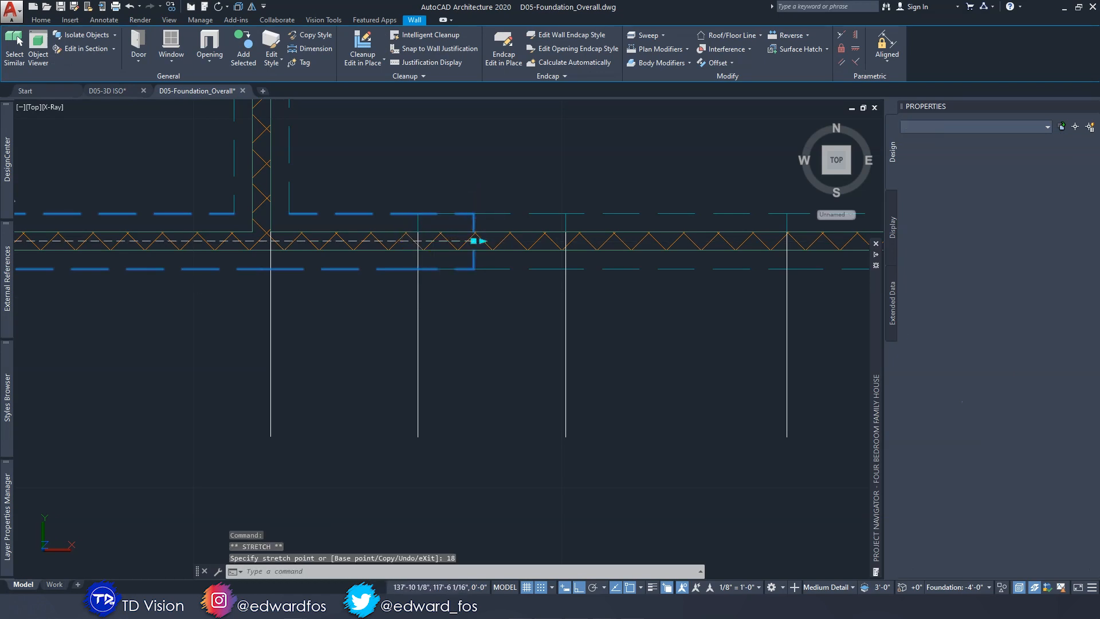
Stretch the back wall's -9" footing segment 18" toward the right corner to overlap the next lower segment.
{"action": "left_click", "coordinate": [553, 213]}
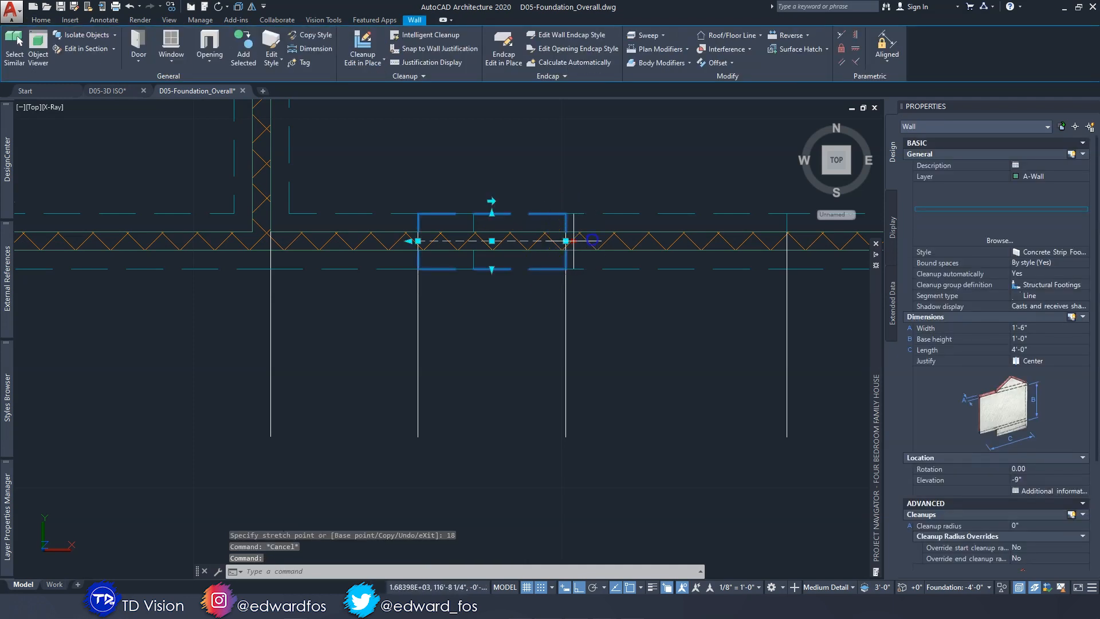
{"action": "left_click", "coordinate": [566, 240]}
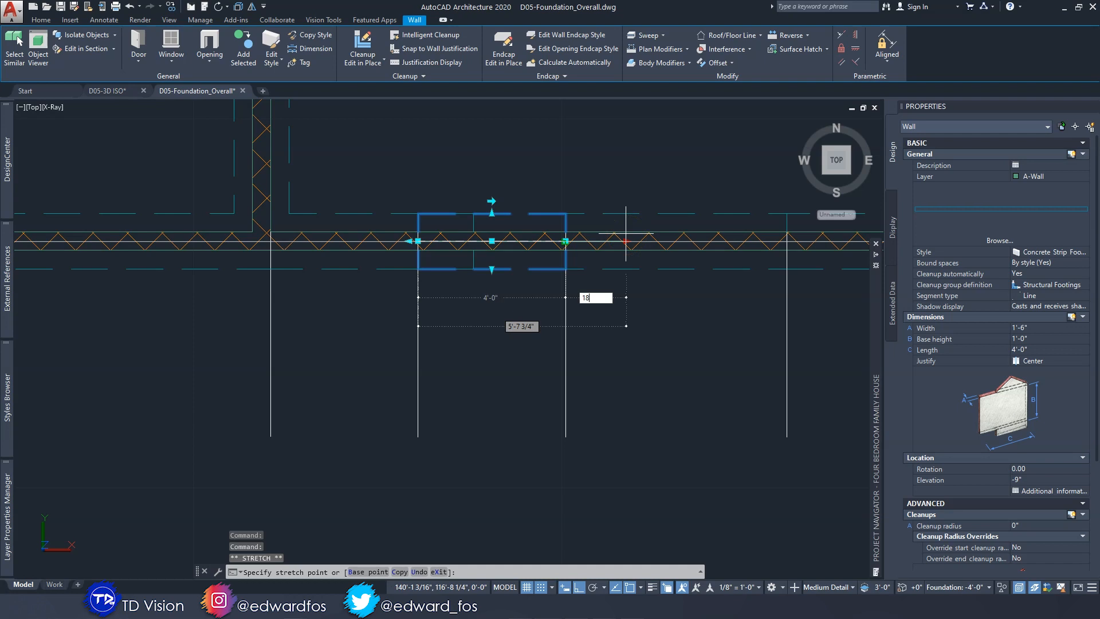
{"action": "key", "text": "Return"}
{"action": "key", "text": "Escape"}
Stretch the back wall's -1'-6" footing segment 18" toward the right corner to overlap the lowest segment.
{"action": "middle_click_drag", "start_coordinate": [785, 241], "coordinate": [618, 301]}
{"action": "left_click", "coordinate": [608, 301]}
{"action": "left_click", "coordinate": [626, 301]}
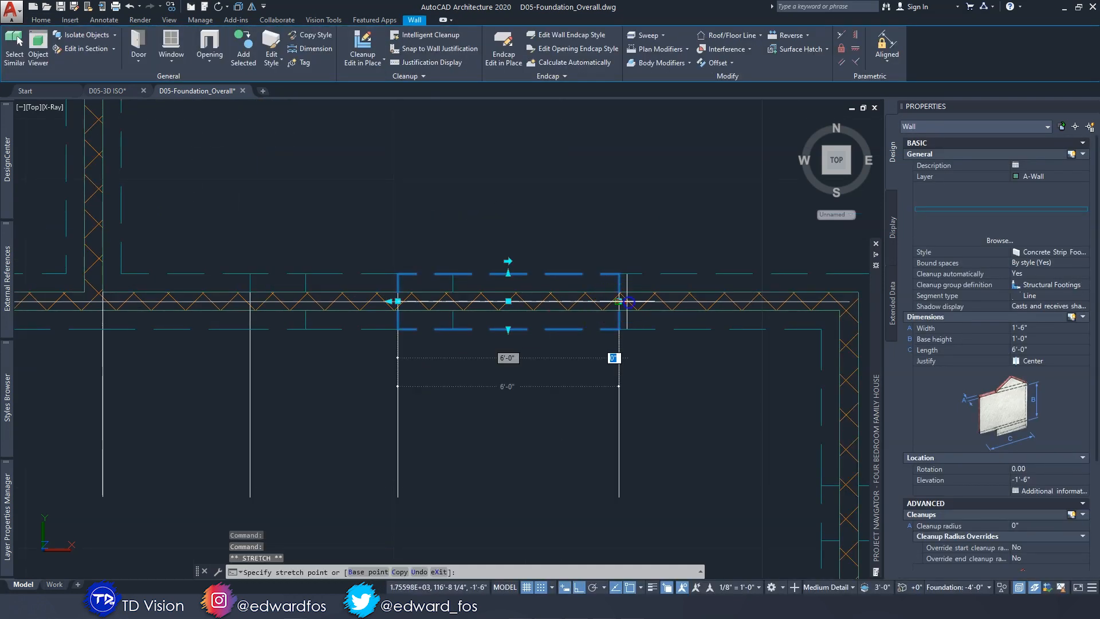
{"action": "key", "text": "Return"}
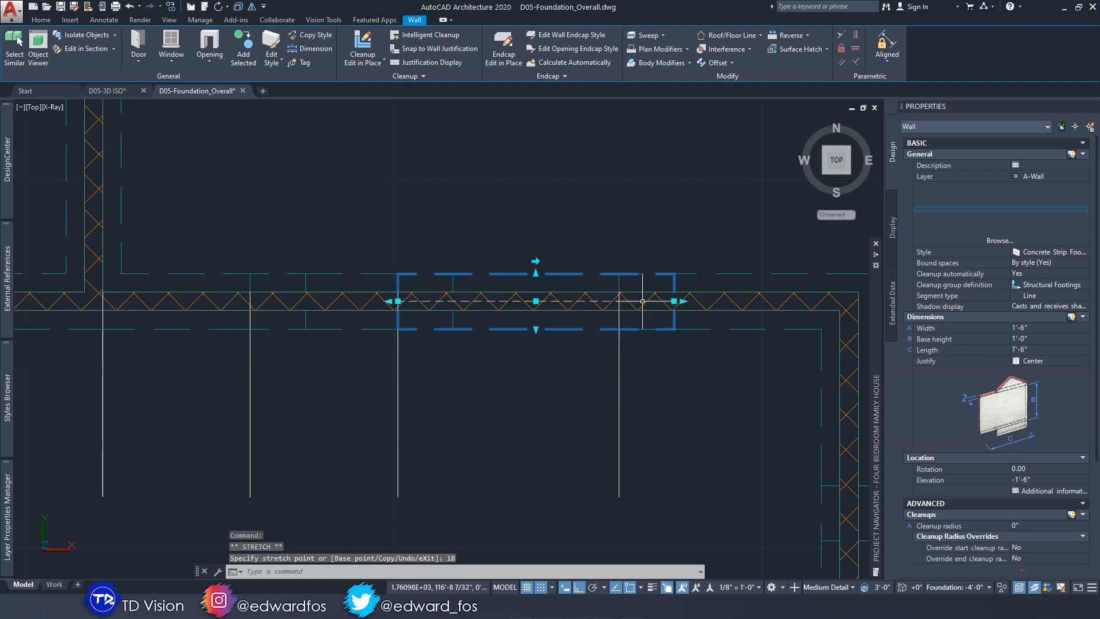
{"action": "key", "text": "Escape"}
{"action": "key", "text": "Escape"}
Erase the four remaining vertical guide lines crossing the back wall.
{"action": "scroll", "coordinate": [656, 378], "scroll_direction": "down", "scroll_amount": 3}
{"action": "left_click_drag", "start_coordinate": [676, 422], "coordinate": [359, 383]}
{"action": "key", "text": "Delete"}
{"action": "key", "text": "Escape"}
{"action": "scroll", "coordinate": [389, 373], "scroll_direction": "down", "scroll_amount": 6}
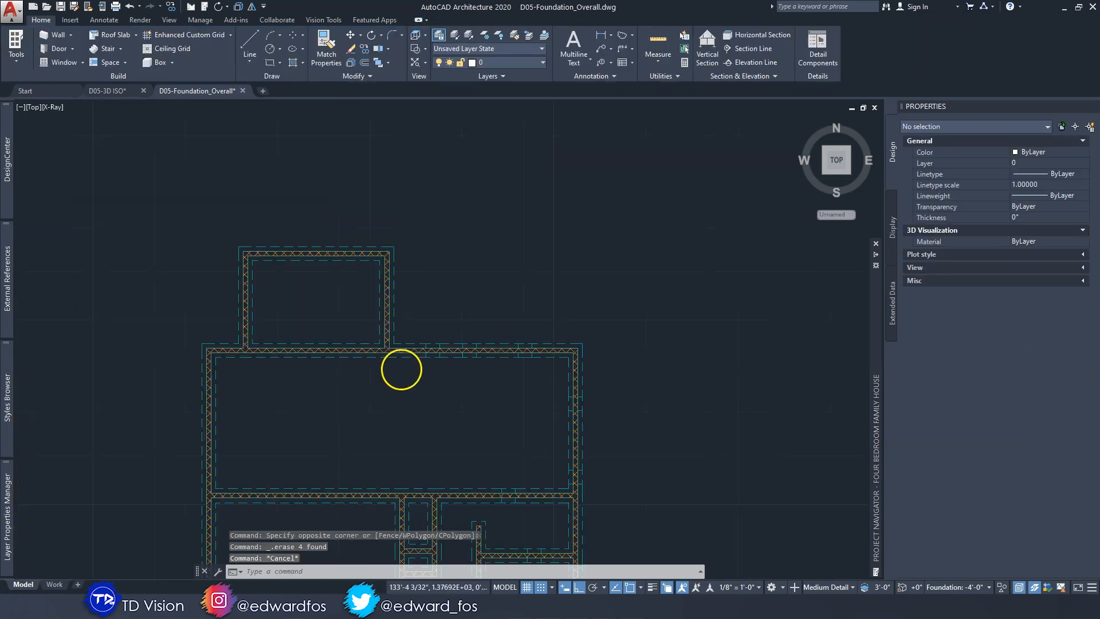
In a 3D view, select the four CMU-6 walls above the stepped footings and start Modify Floor Line with the Auto project option.
{"action": "scroll", "coordinate": [414, 439], "scroll_direction": "up", "scroll_amount": 3}
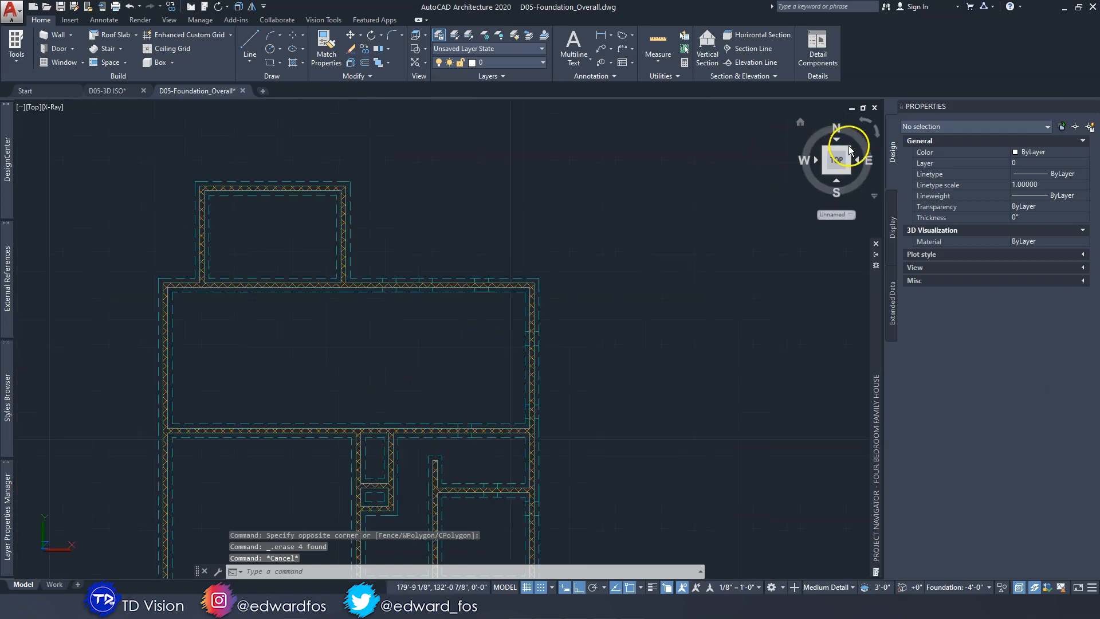
{"action": "left_click", "coordinate": [851, 148]}
{"action": "scroll", "coordinate": [327, 404], "scroll_direction": "up", "scroll_amount": 5}
{"action": "middle_click_drag", "start_coordinate": [421, 410], "coordinate": [579, 322], "text": "shift"}
{"action": "middle_click_drag", "start_coordinate": [459, 305], "coordinate": [384, 335]}
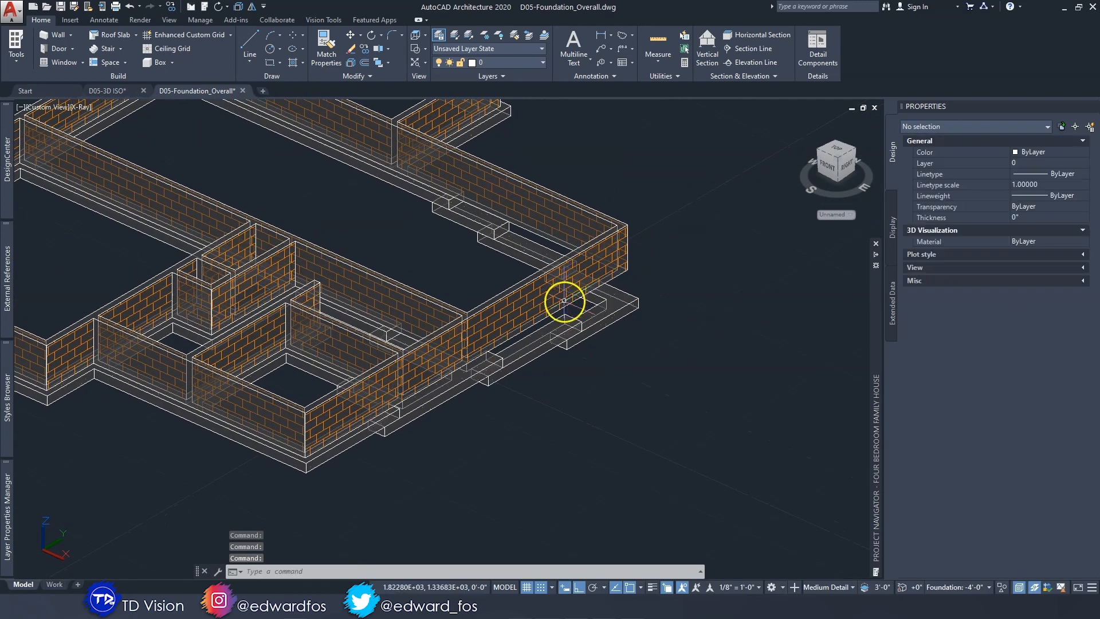
{"action": "middle_click_drag", "start_coordinate": [590, 315], "coordinate": [428, 374], "text": "shift"}
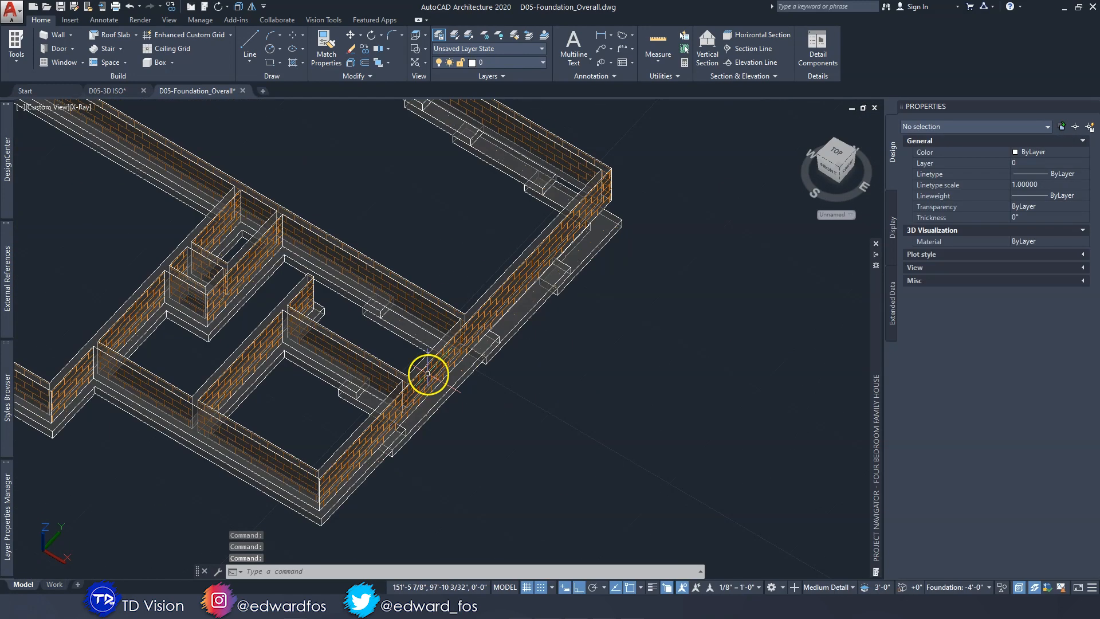
{"action": "left_click", "coordinate": [435, 365]}
{"action": "left_click", "coordinate": [380, 360]}
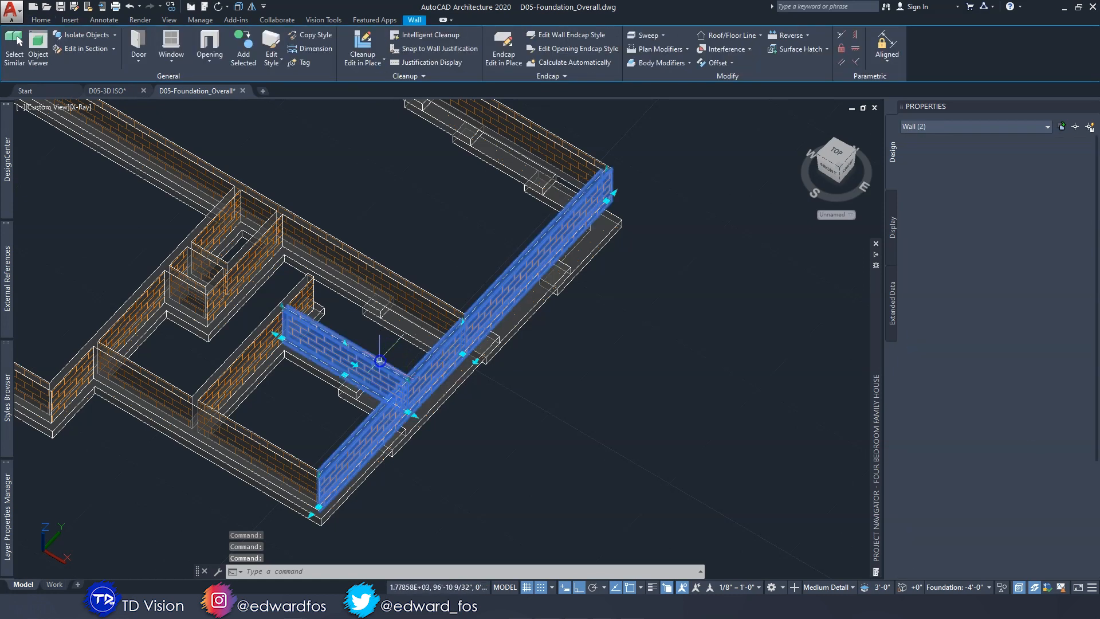
{"action": "left_click", "coordinate": [427, 291]}
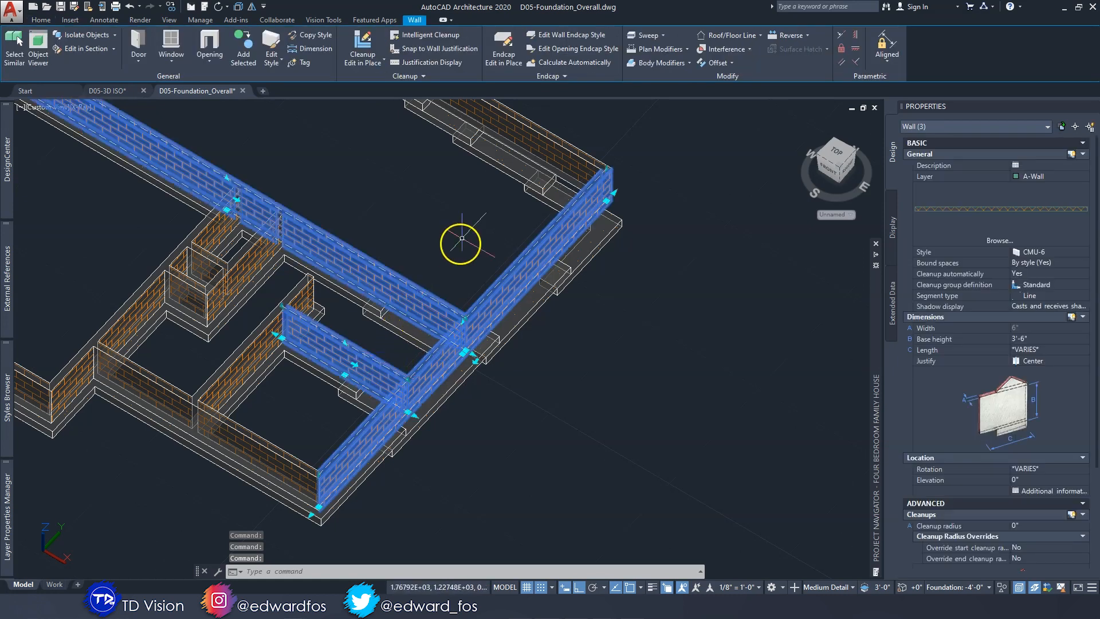
{"action": "left_click", "coordinate": [518, 172]}
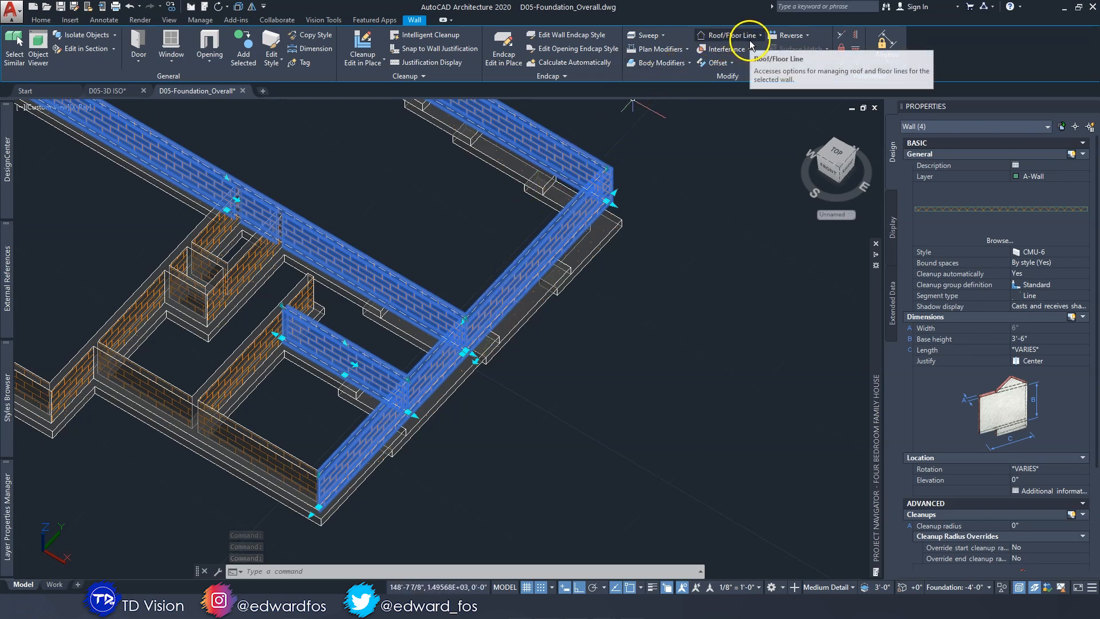
{"action": "right_click", "coordinate": [580, 214]}
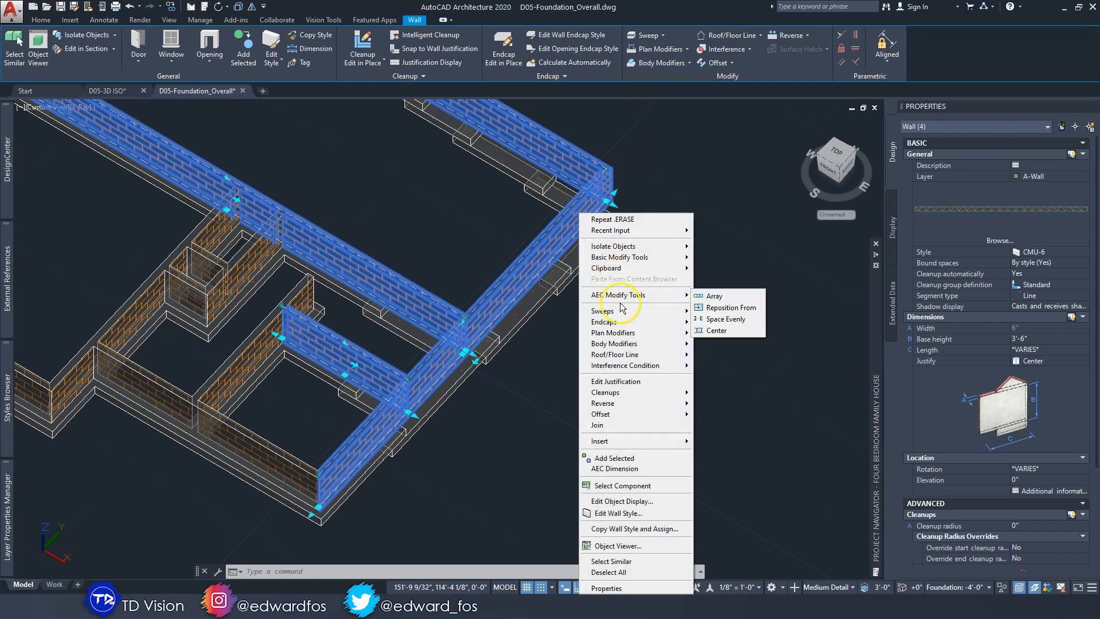
{"action": "left_click", "coordinate": [630, 355]}
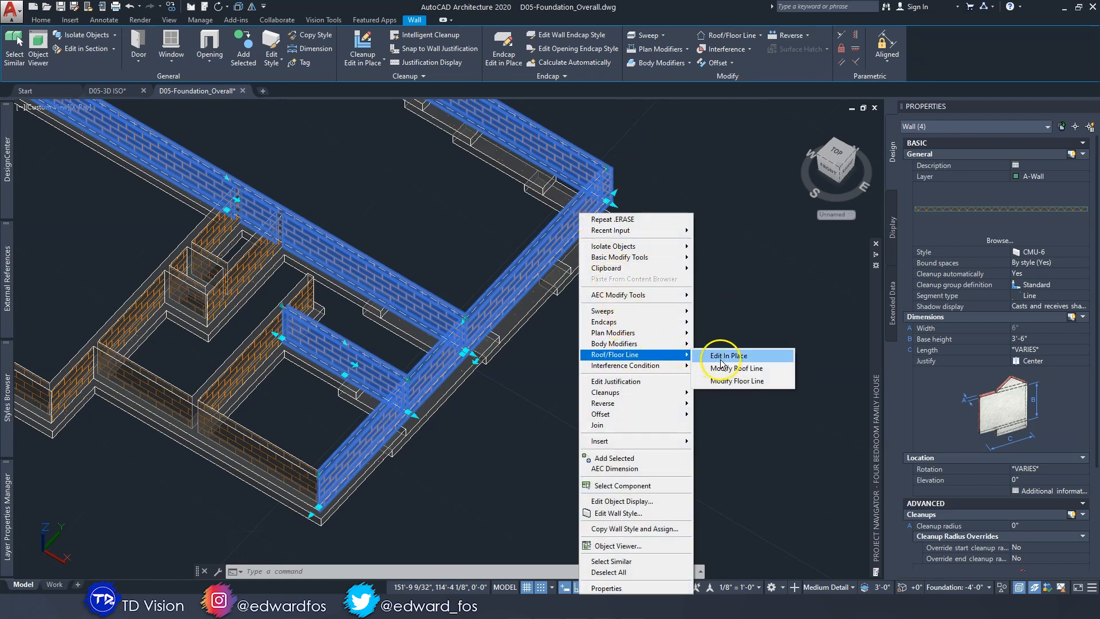
{"action": "left_click", "coordinate": [732, 385]}
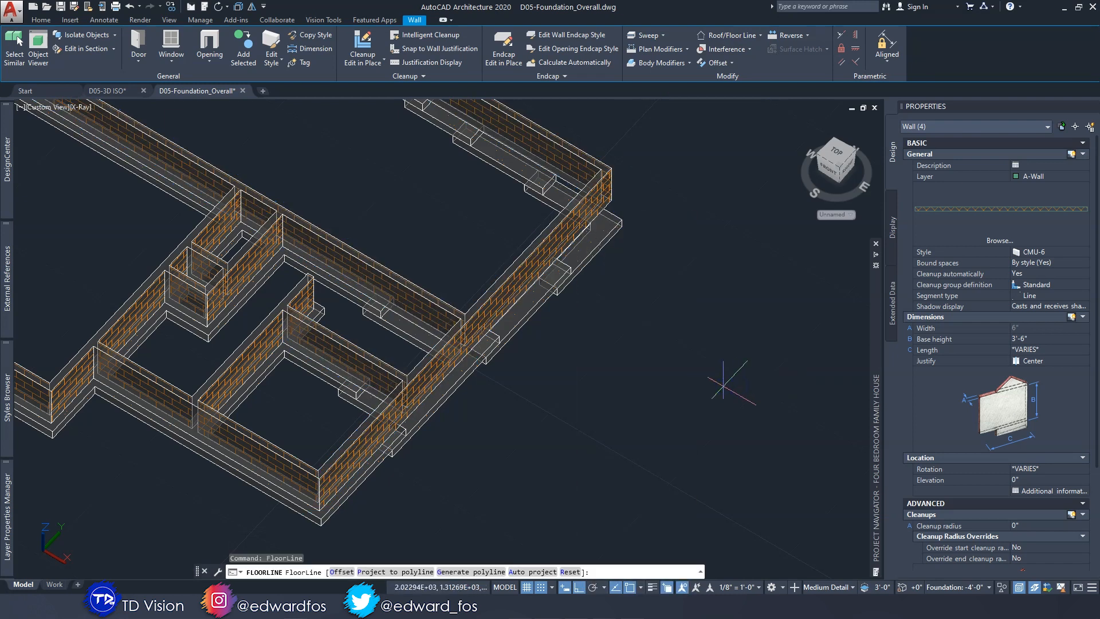
{"action": "left_click", "coordinate": [534, 572]}
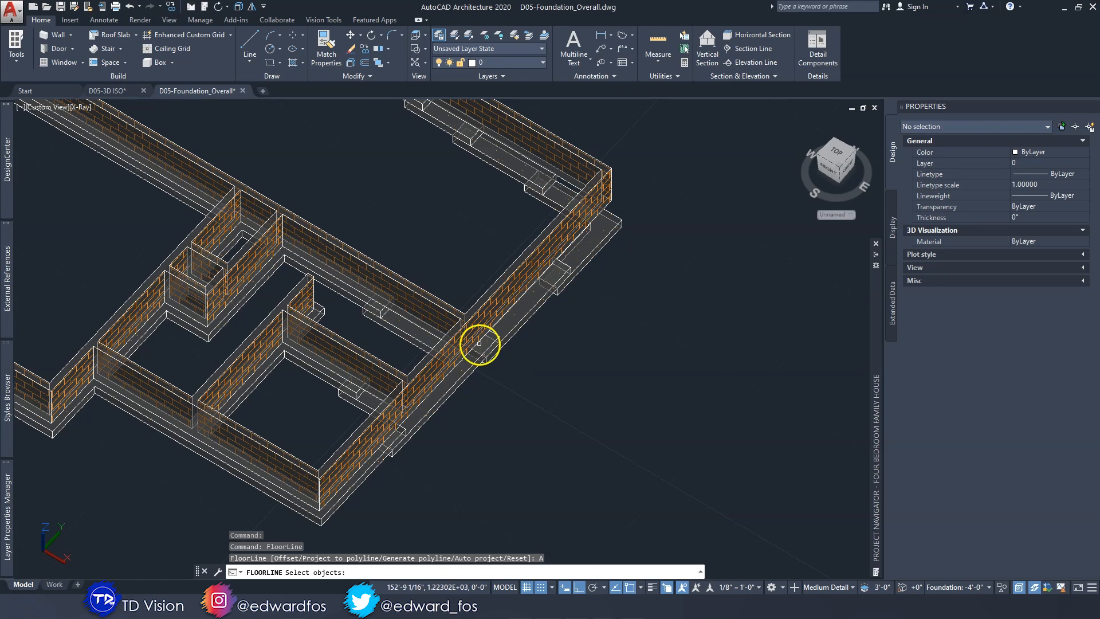
Project the selected walls' floor lines down to the eight lowered footing segments along the interior, right exterior and back walls.
{"action": "left_click", "coordinate": [405, 333]}
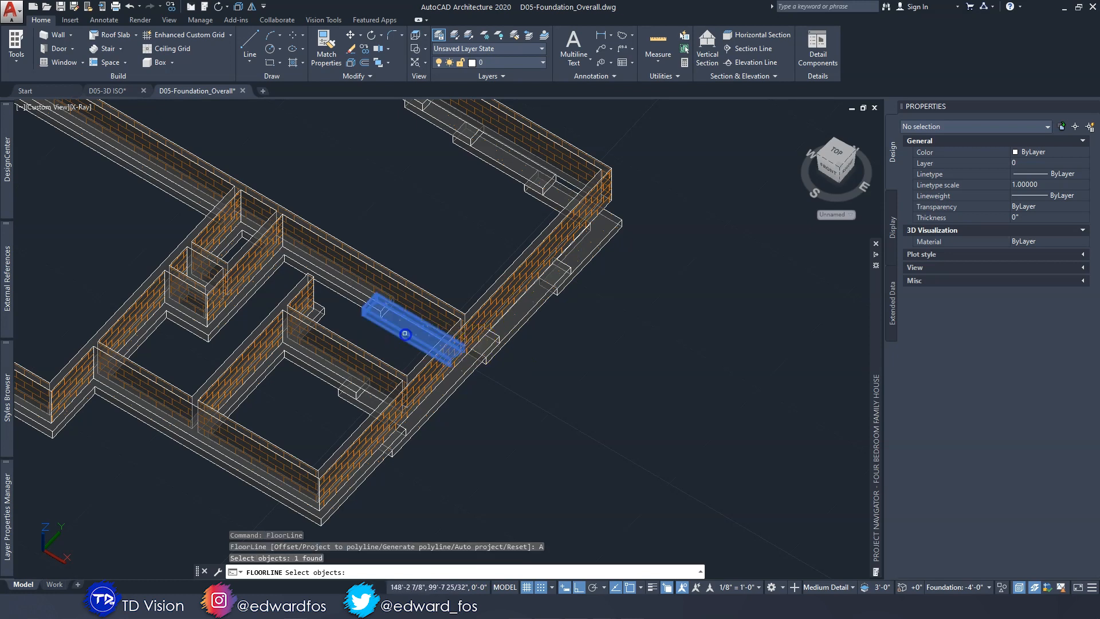
{"action": "left_click", "coordinate": [366, 405]}
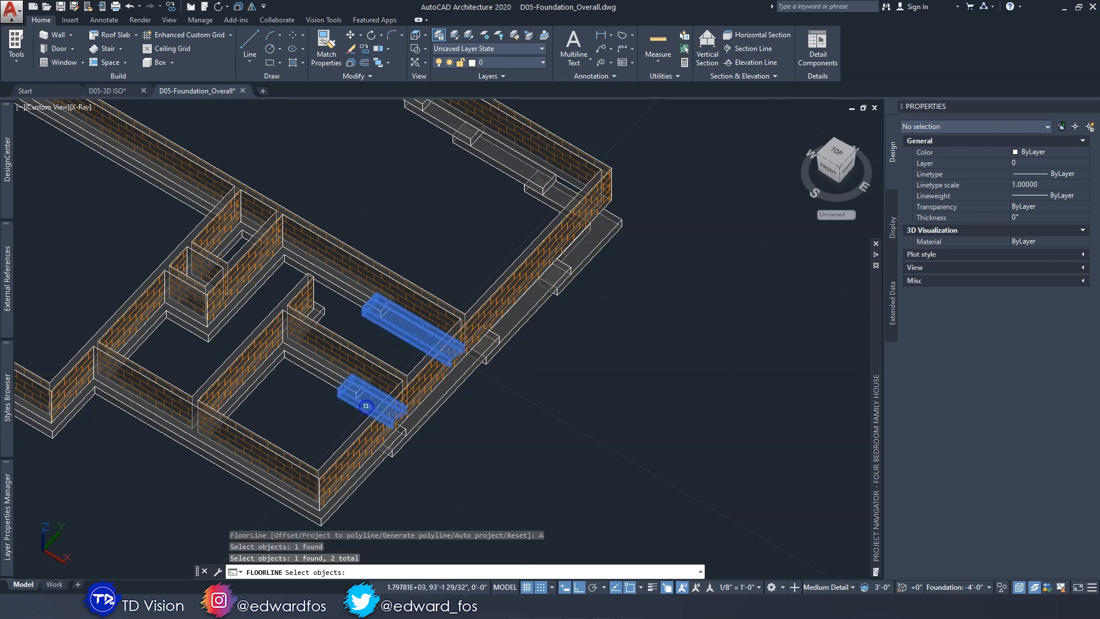
{"action": "left_click", "coordinate": [453, 388]}
{"action": "left_click", "coordinate": [530, 314]}
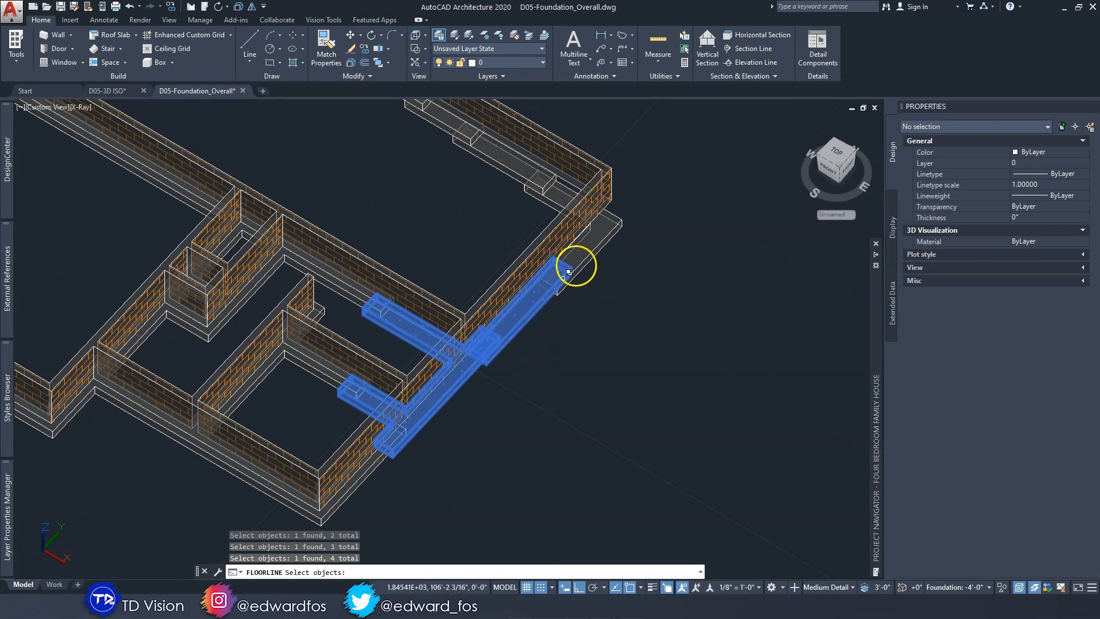
{"action": "left_click", "coordinate": [590, 252]}
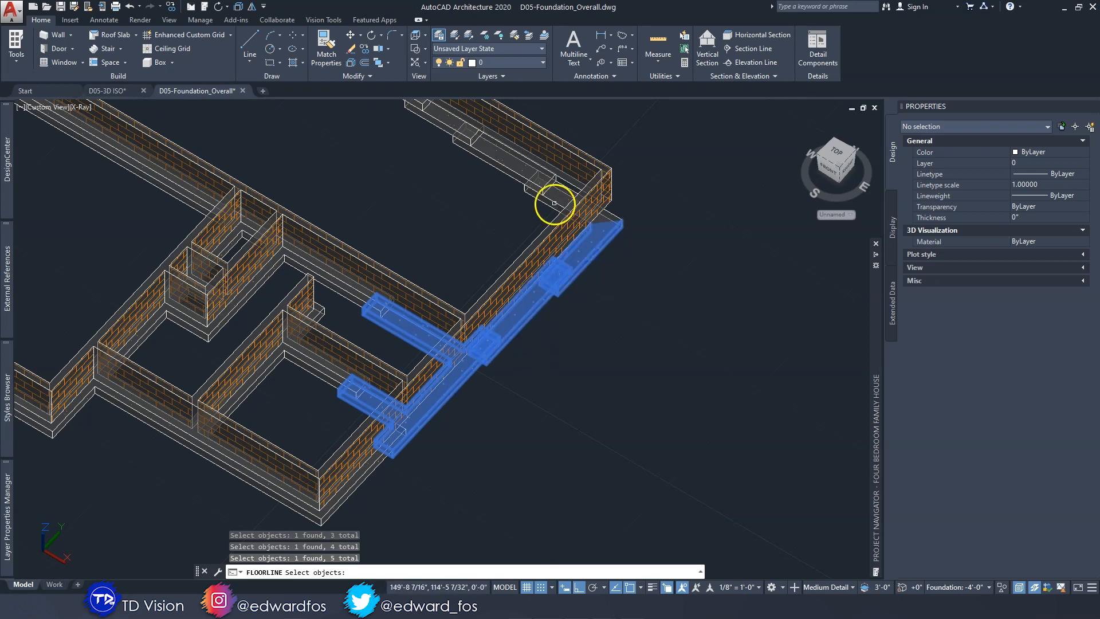
{"action": "left_click", "coordinate": [541, 189]}
{"action": "left_click", "coordinate": [518, 175]}
{"action": "middle_click_drag", "start_coordinate": [479, 164], "coordinate": [521, 238]}
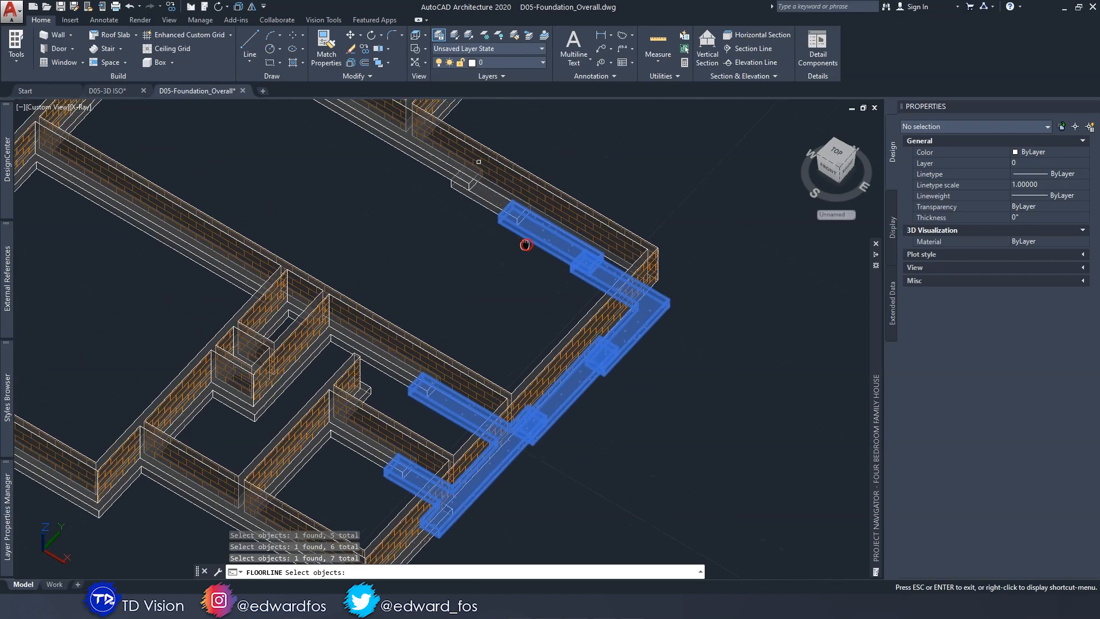
{"action": "left_click", "coordinate": [493, 204]}
{"action": "middle_click_drag", "start_coordinate": [541, 348], "coordinate": [471, 350], "text": "shift"}
{"action": "key", "text": "Return"}
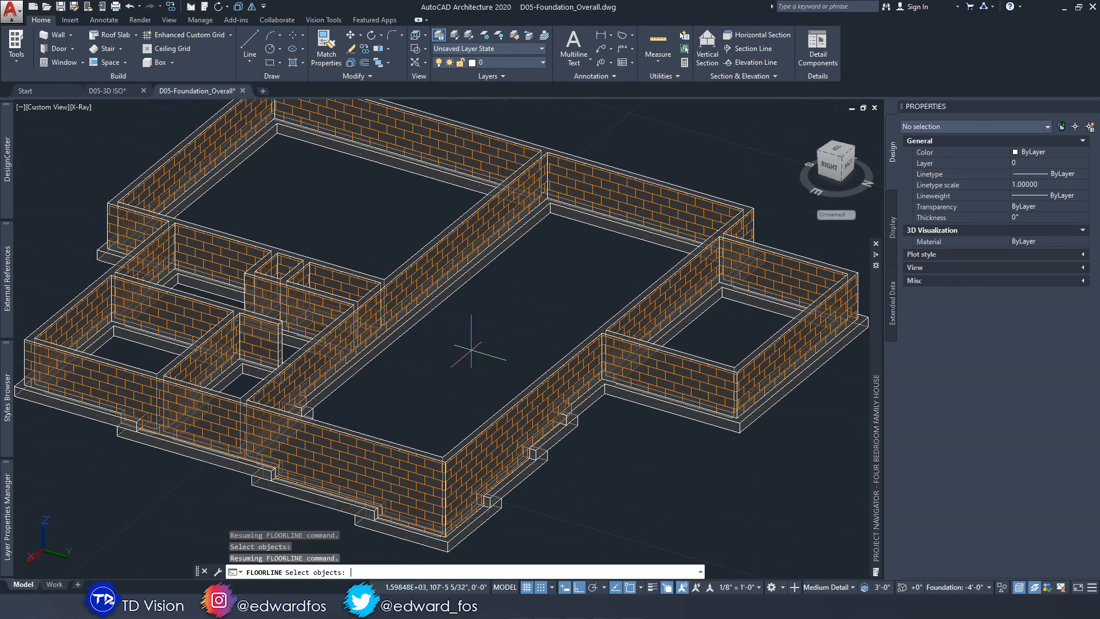
{"action": "key", "text": "Escape"}
{"action": "key", "text": "Escape"}
{"action": "key", "text": "Escape"}
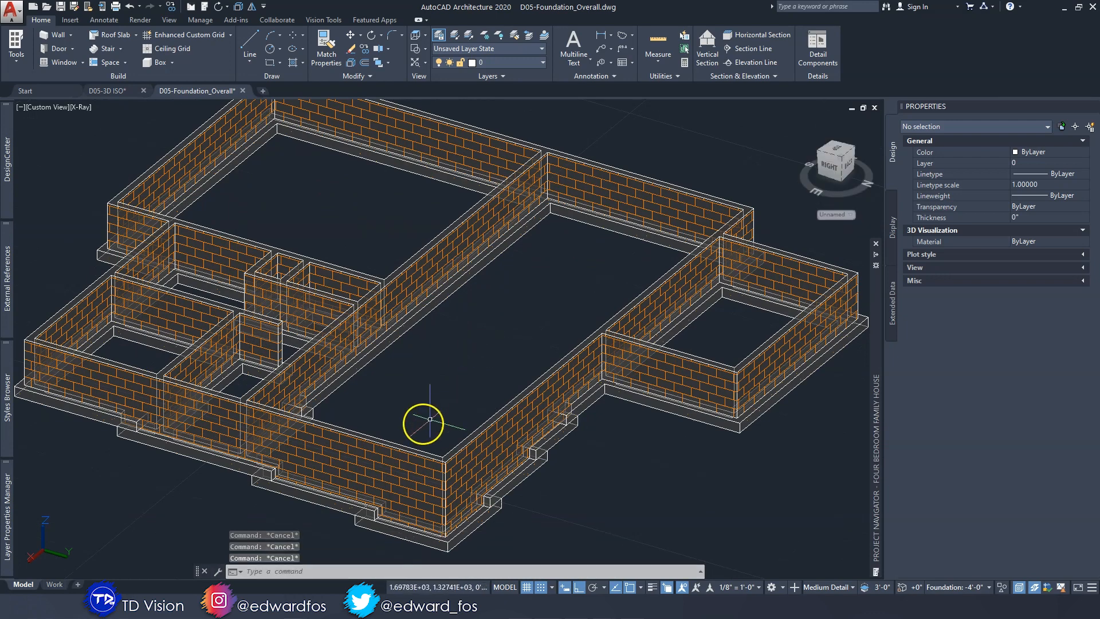
Save the foundation drawing and reload the changed D05-Foundation_Overall reference in the D05-3D ISO drawing.
{"action": "middle_click_drag", "start_coordinate": [332, 450], "coordinate": [499, 456], "text": "shift"}
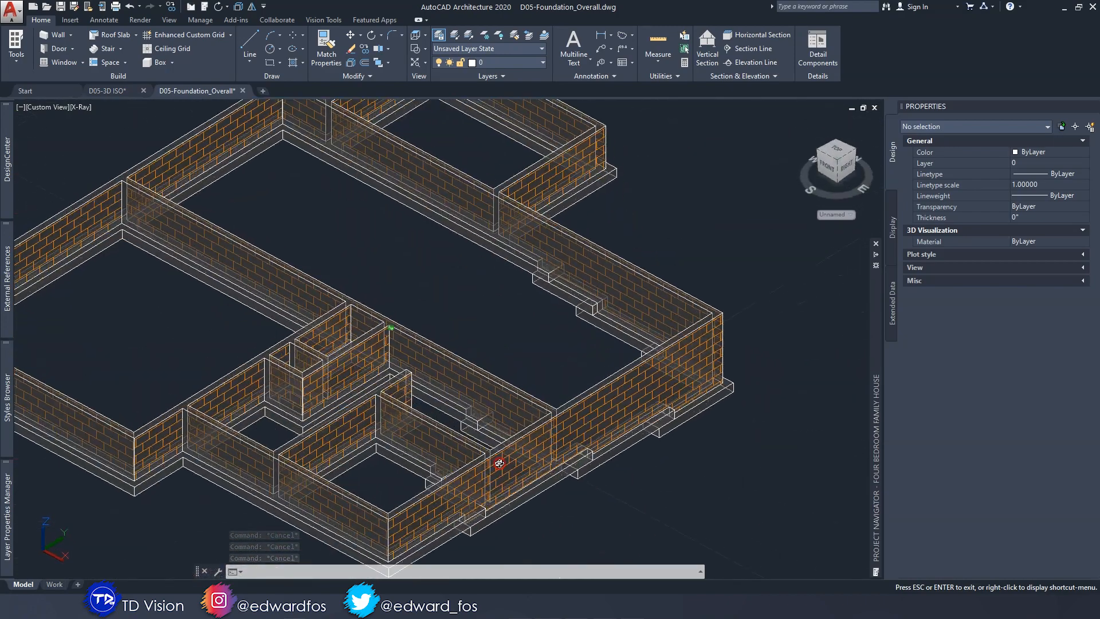
{"action": "left_click", "coordinate": [330, 126]}
{"action": "left_click", "coordinate": [70, 11]}
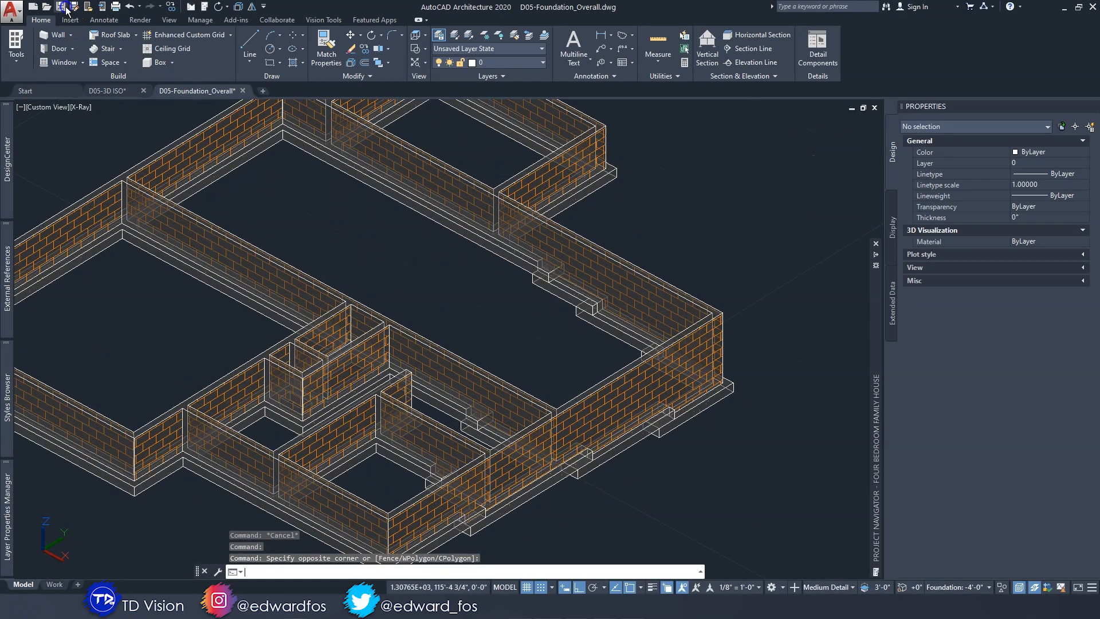
{"action": "left_click", "coordinate": [114, 90]}
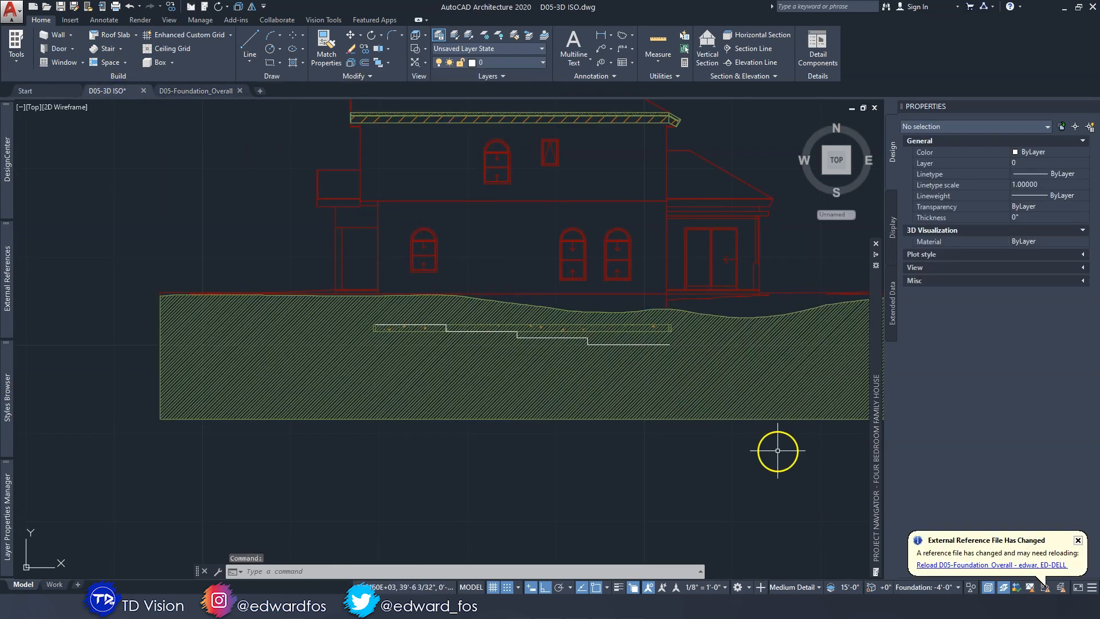
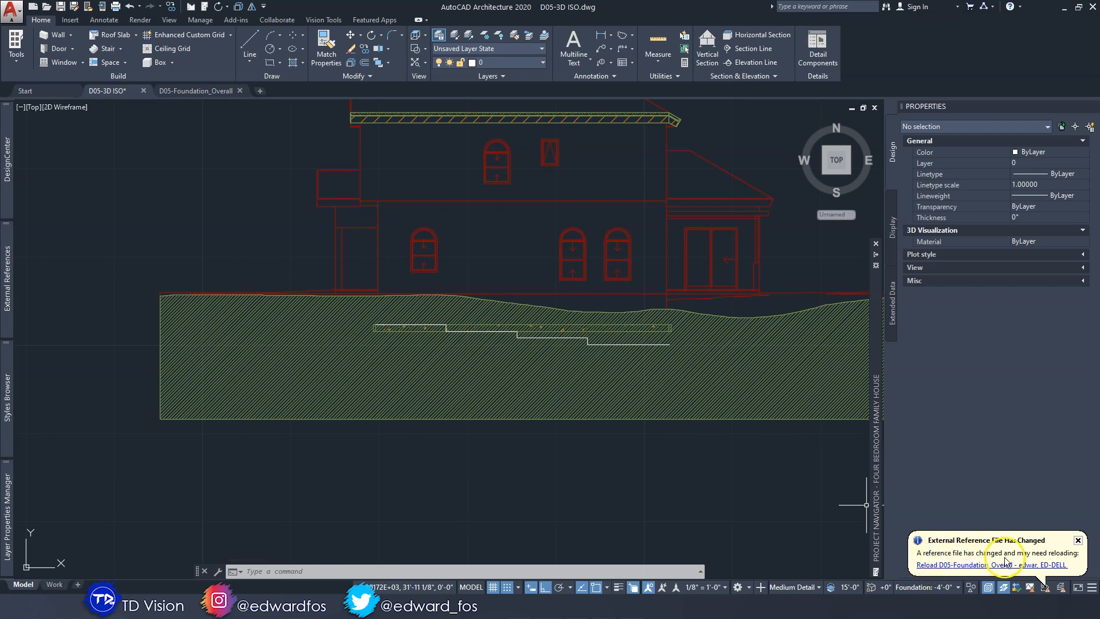
{"action": "left_click", "coordinate": [950, 565]}
Erase the stepped guide polyline from the upper section, the one showing the front porch.
{"action": "scroll", "coordinate": [493, 339], "scroll_direction": "down", "scroll_amount": 5}
{"action": "scroll", "coordinate": [339, 287], "scroll_direction": "up", "scroll_amount": 5}
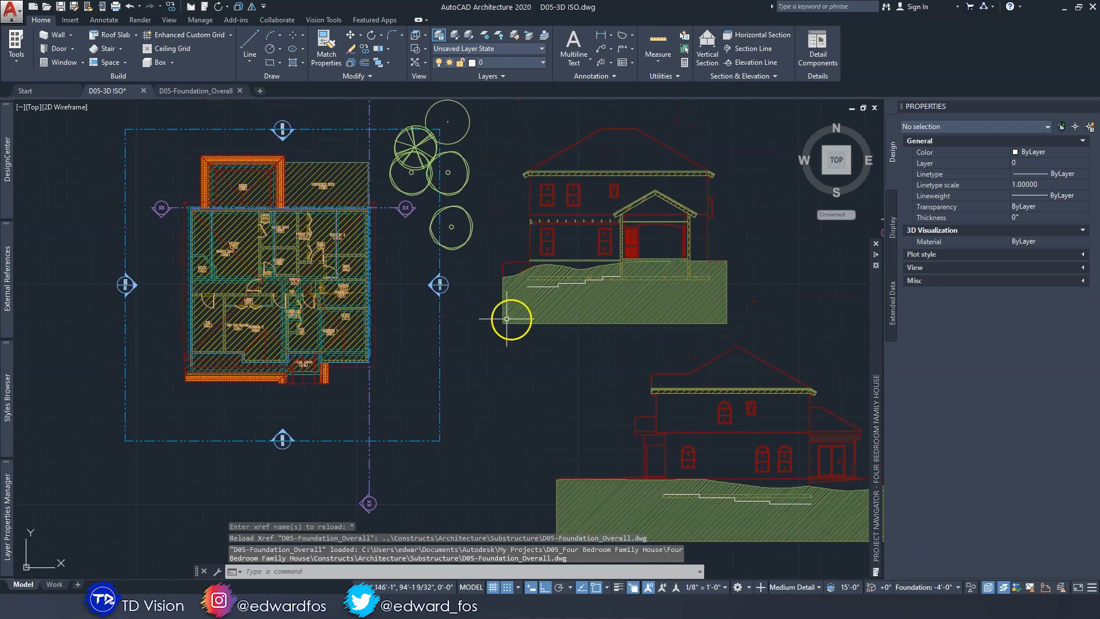
{"action": "scroll", "coordinate": [542, 287], "scroll_direction": "up", "scroll_amount": 5}
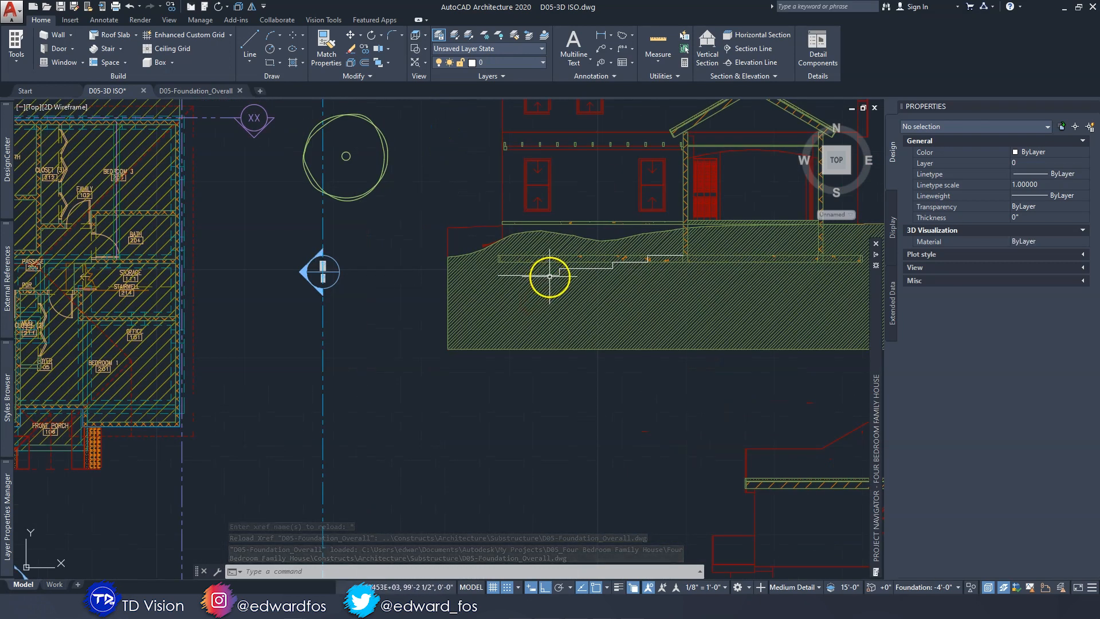
{"action": "left_click", "coordinate": [549, 277]}
{"action": "key", "text": "Delete"}
Erase the stepped guide polyline from the lower section view, leaving the 2D Section/Elevation object unselected.
{"action": "mouse_move", "coordinate": [610, 380]}
{"action": "middle_mouse_down"}
{"action": "mouse_move", "coordinate": [535, 246]}
{"action": "mouse_move", "coordinate": [392, 141]}
{"action": "middle_mouse_up"}
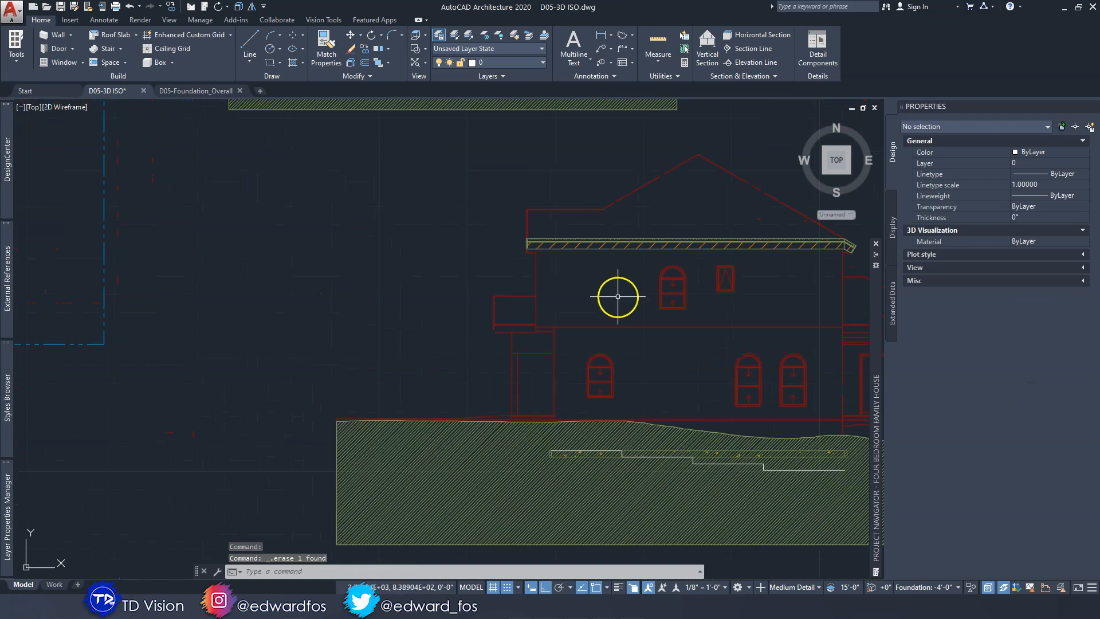
{"action": "left_click", "coordinate": [616, 451]}
{"action": "key", "text": "Escape"}
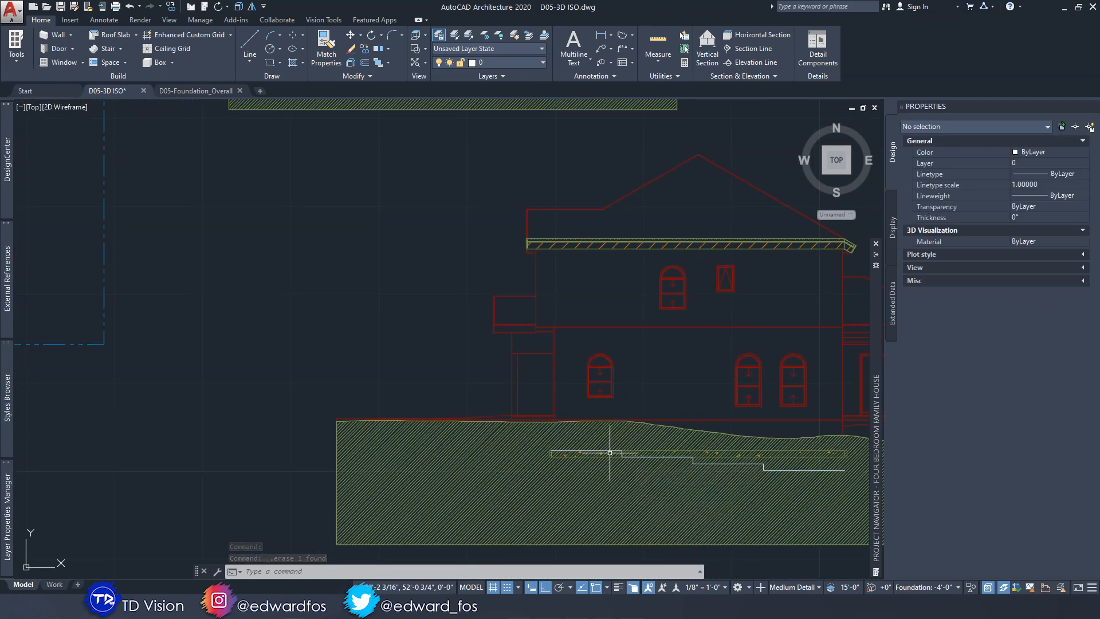
{"action": "left_click", "coordinate": [621, 453]}
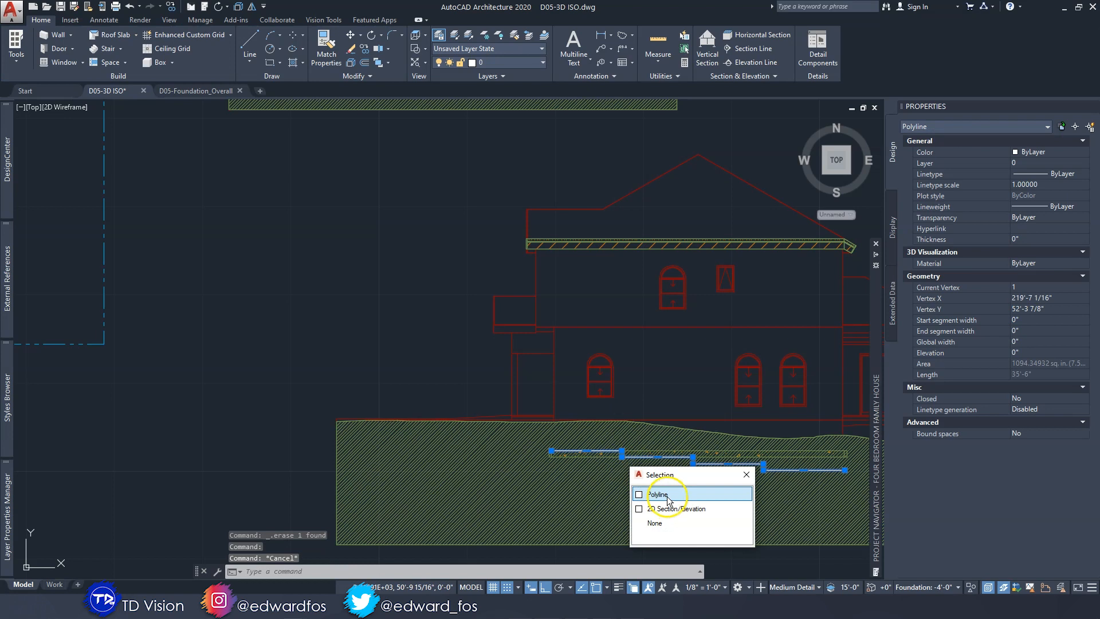
{"action": "left_click", "coordinate": [667, 501]}
{"action": "key", "text": "Delete"}
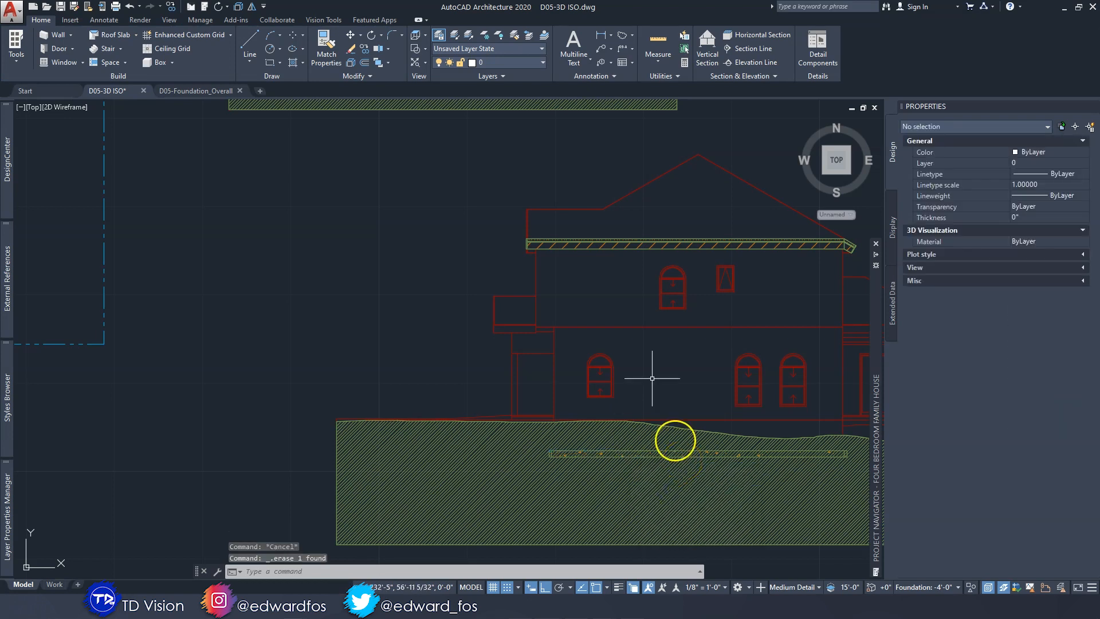
Refresh the upper 2D section with the front porch so it picks up the stepped footings.
{"action": "scroll", "coordinate": [593, 260], "scroll_direction": "down", "scroll_amount": 3}
{"action": "scroll", "coordinate": [560, 209], "scroll_direction": "up", "scroll_amount": 3}
{"action": "left_click", "coordinate": [590, 285]}
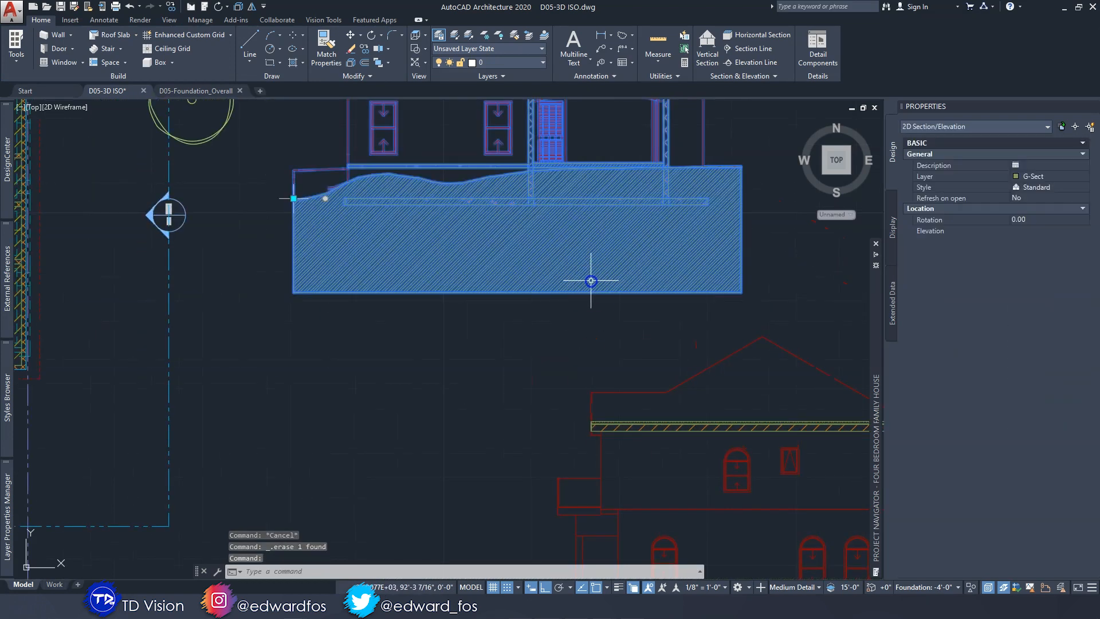
{"action": "right_click", "coordinate": [576, 263]}
{"action": "left_click", "coordinate": [617, 346]}
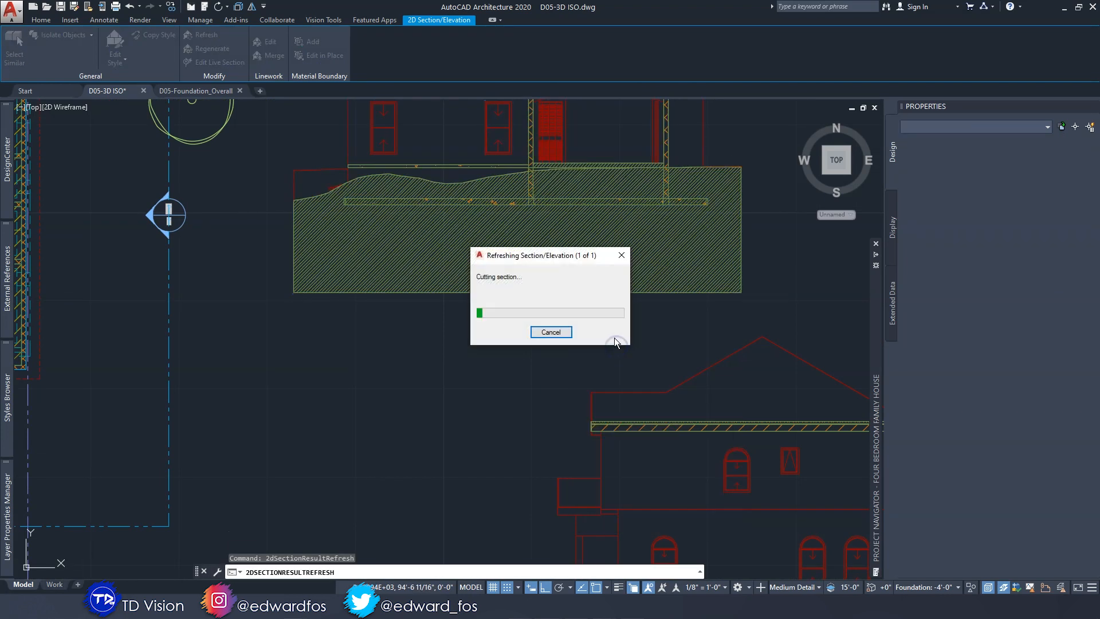
{"action": "key", "text": "Escape"}
{"action": "scroll", "coordinate": [386, 214], "scroll_direction": "up", "scroll_amount": 3}
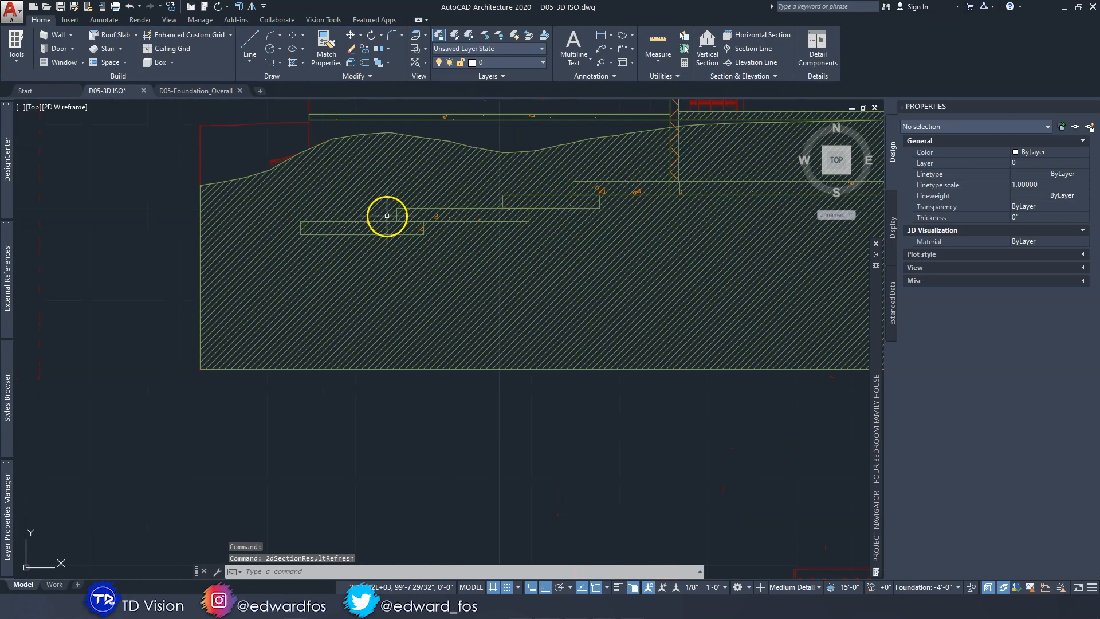
Refresh the lower 2D section, the side view of the house, so it picks up the stepped footings.
{"action": "scroll", "coordinate": [413, 253], "scroll_direction": "down", "scroll_amount": 3}
{"action": "scroll", "coordinate": [503, 314], "scroll_direction": "up", "scroll_amount": 1}
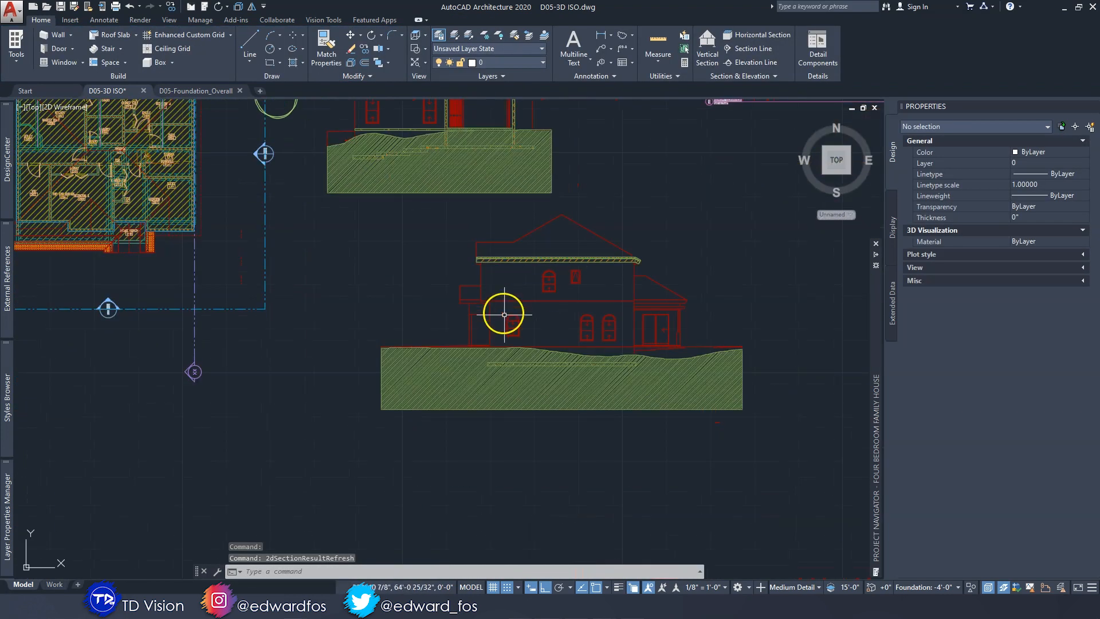
{"action": "left_click", "coordinate": [518, 342]}
{"action": "right_click", "coordinate": [521, 350]}
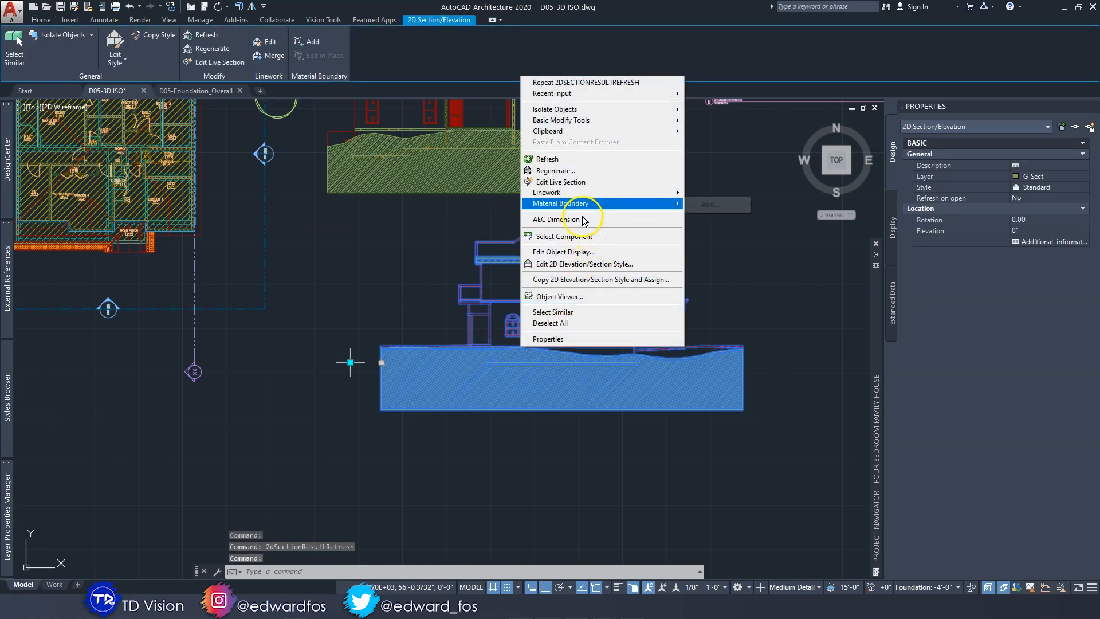
{"action": "left_click", "coordinate": [566, 160]}
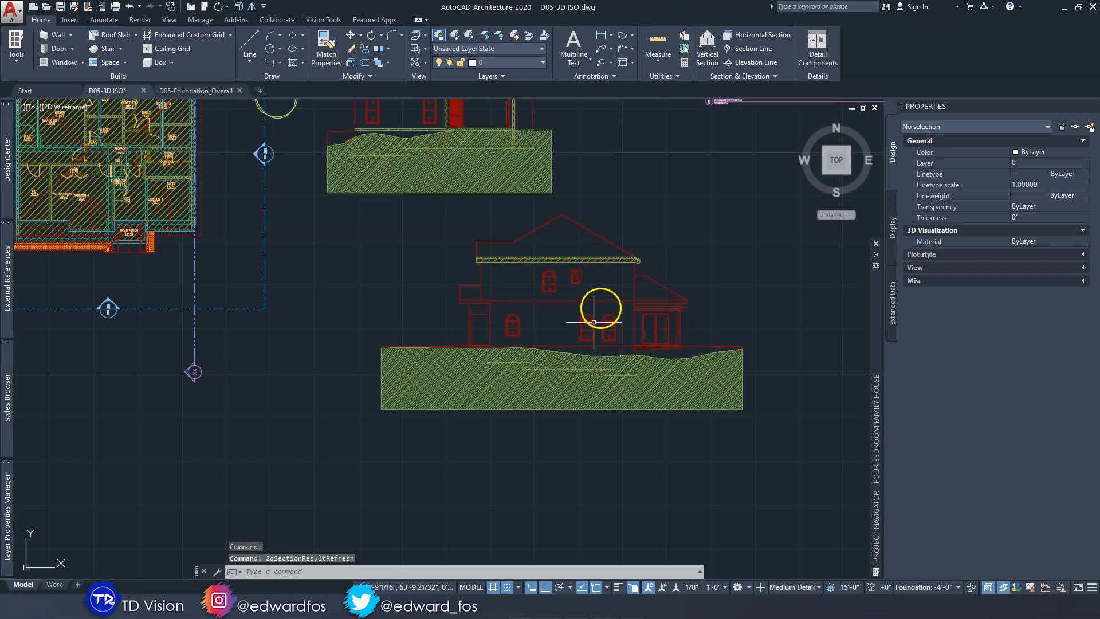
{"action": "scroll", "coordinate": [565, 369], "scroll_direction": "up", "scroll_amount": 3}
{"action": "scroll", "coordinate": [615, 356], "scroll_direction": "down", "scroll_amount": 3}
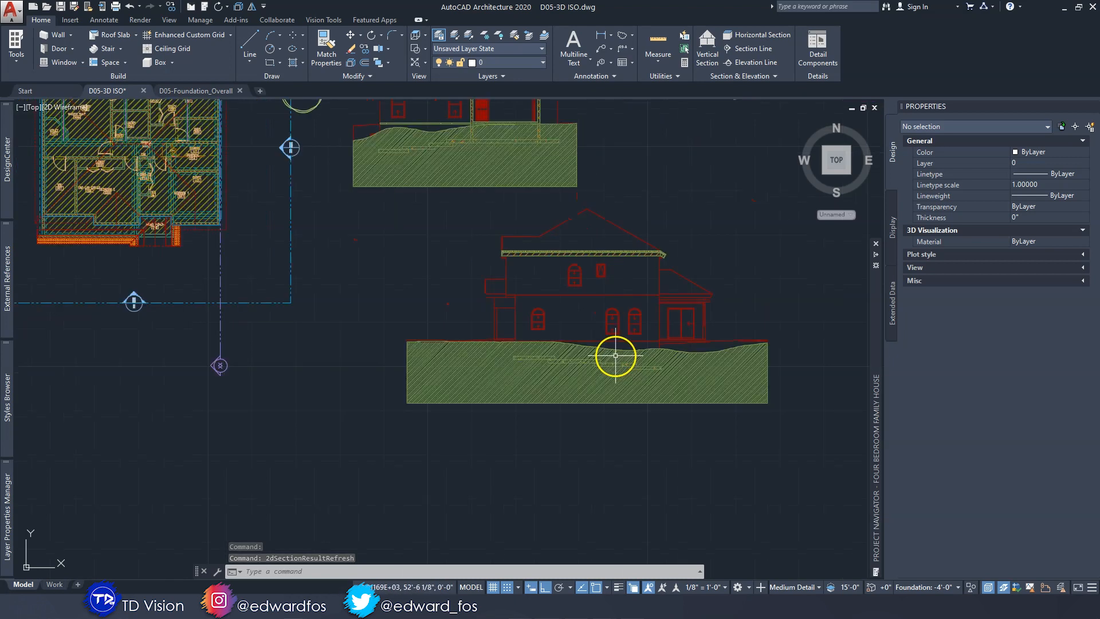
Freeze the layers of the 2D sections, the elevation with its title mark, and the section and elevation lines with their markers around the plan.
{"action": "middle_click_drag", "start_coordinate": [431, 298], "coordinate": [579, 402]}
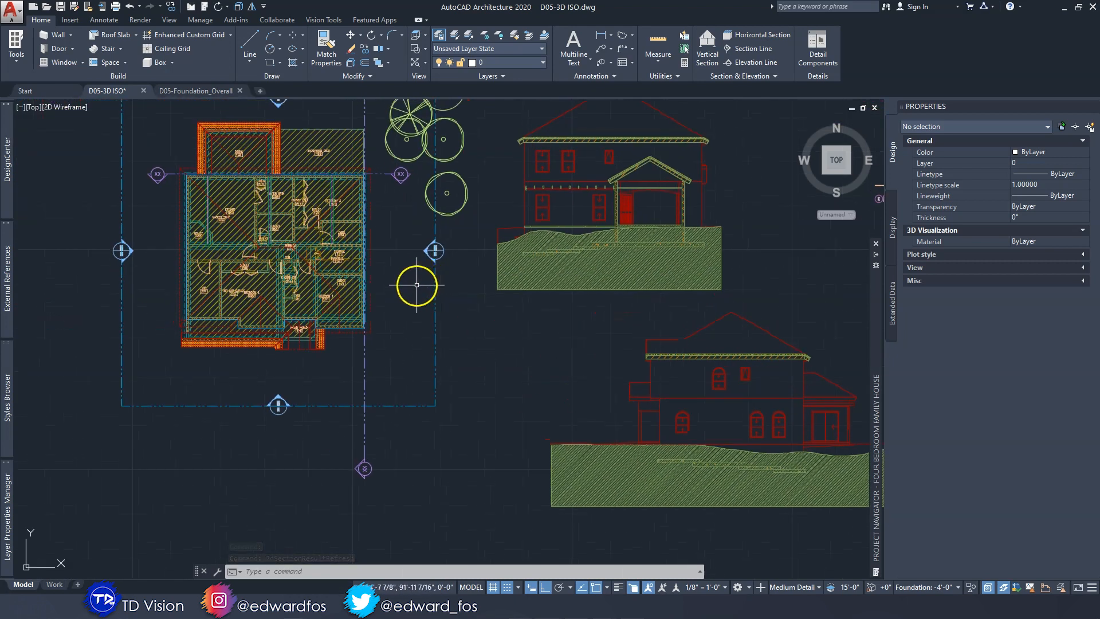
{"action": "scroll", "coordinate": [420, 284], "scroll_direction": "down", "scroll_amount": 3}
{"action": "mouse_move", "coordinate": [632, 255]}
{"action": "middle_mouse_down"}
{"action": "mouse_move", "coordinate": [478, 284]}
{"action": "mouse_move", "coordinate": [636, 284]}
{"action": "middle_mouse_up"}
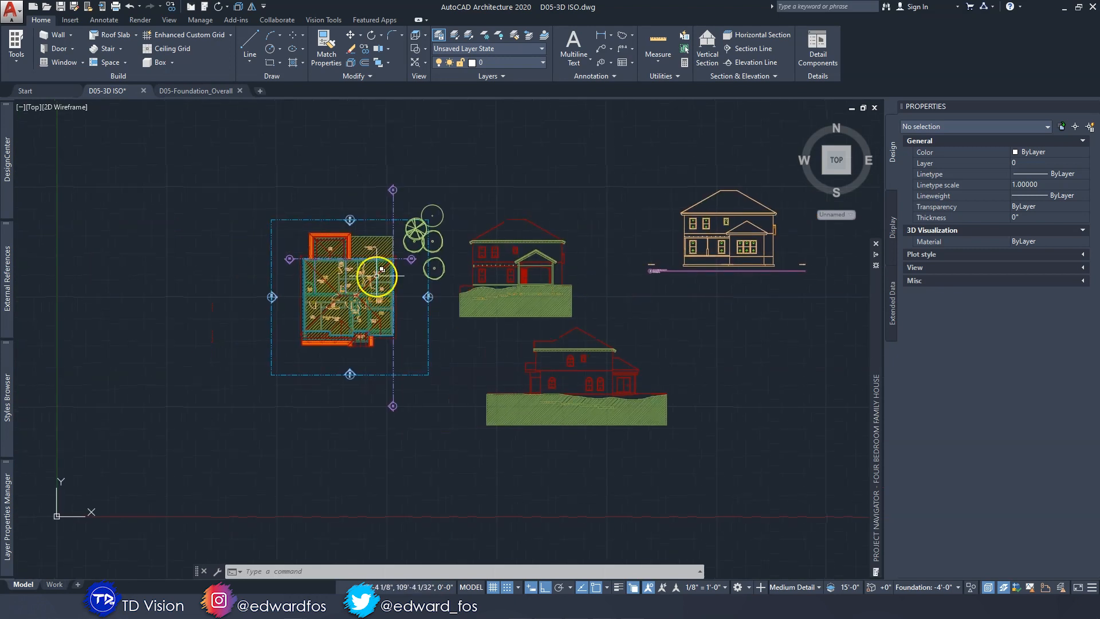
{"action": "scroll", "coordinate": [374, 274], "scroll_direction": "up", "scroll_amount": 3}
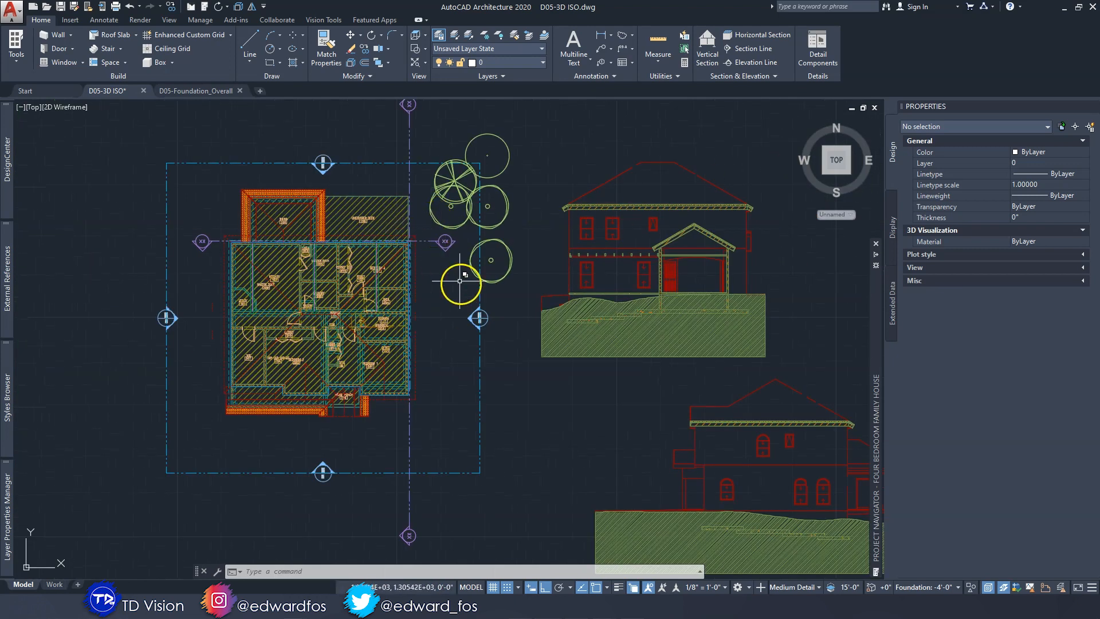
{"action": "left_click", "coordinate": [489, 36]}
{"action": "left_click", "coordinate": [603, 207]}
{"action": "scroll", "coordinate": [603, 207], "scroll_direction": "down", "scroll_amount": 3}
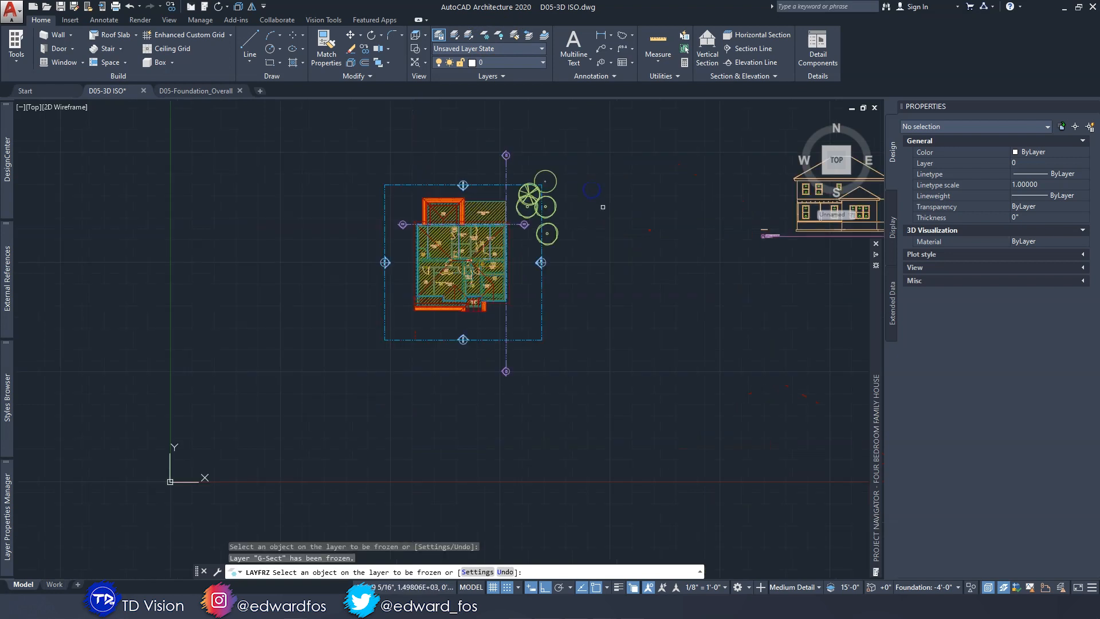
{"action": "left_click", "coordinate": [798, 215]}
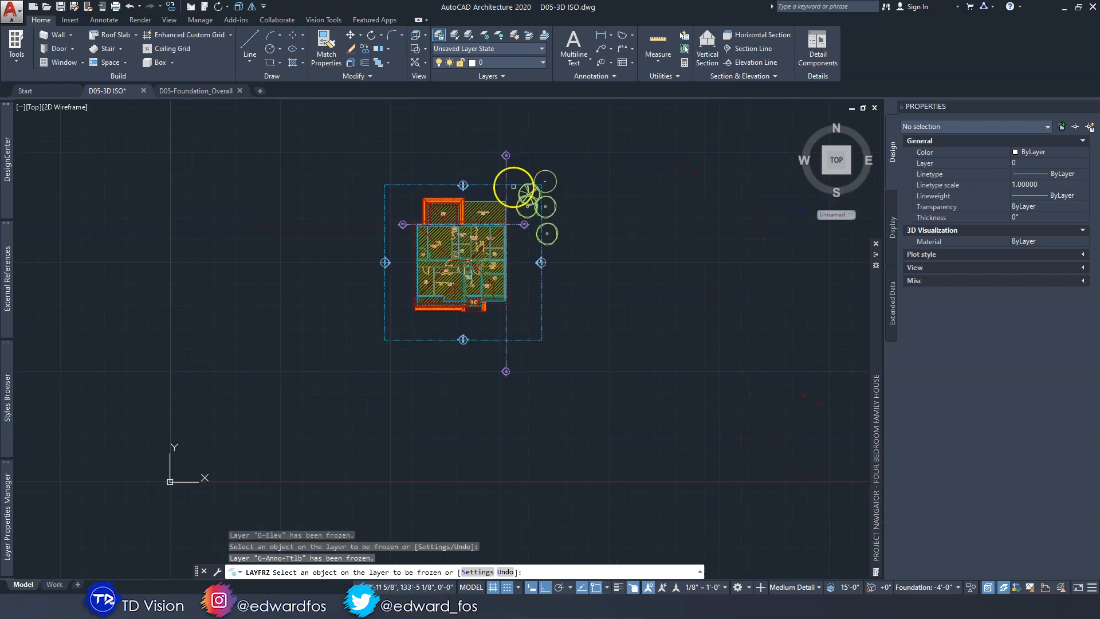
{"action": "scroll", "coordinate": [483, 184], "scroll_direction": "up", "scroll_amount": 3}
{"action": "left_click", "coordinate": [446, 193]}
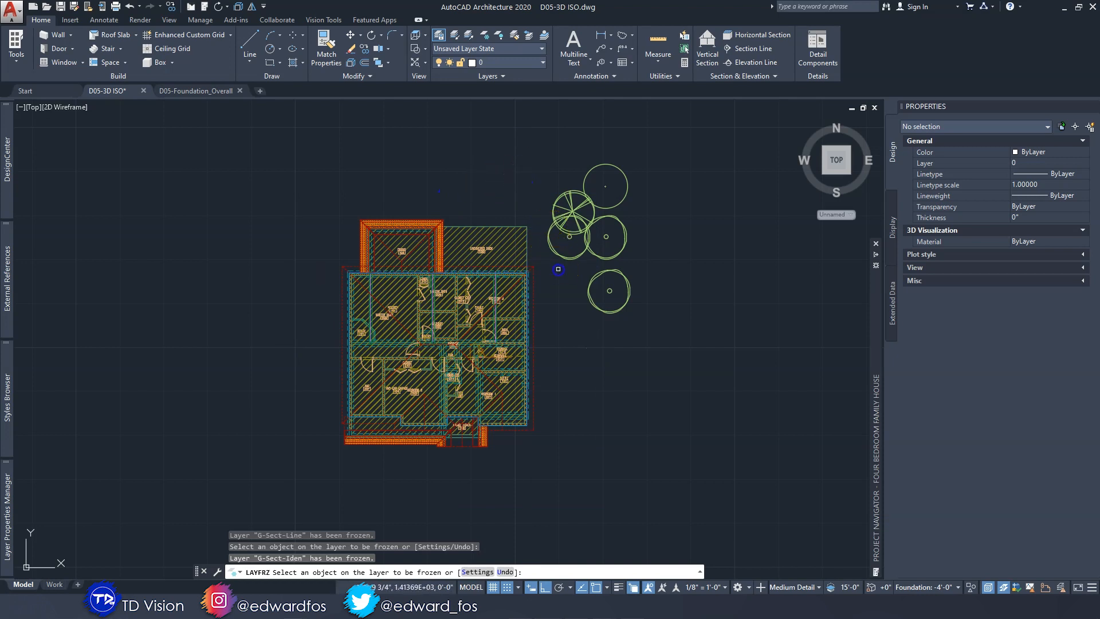
{"action": "key", "text": "Escape"}
{"action": "key", "text": "Escape"}
{"action": "key", "text": "Escape"}
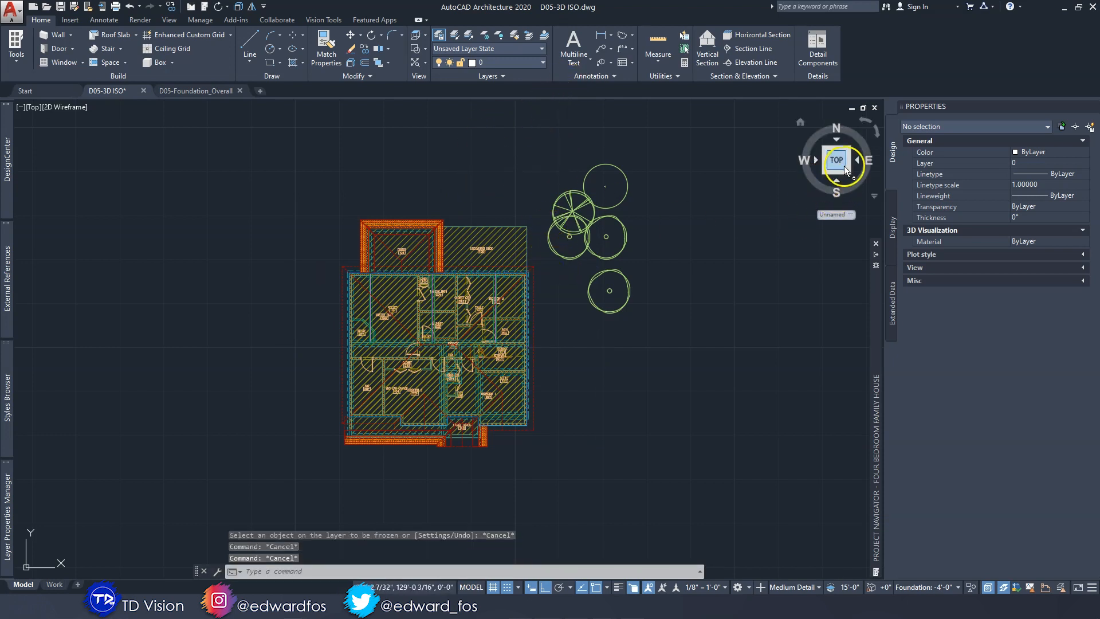
View the house model from the southeast isometric direction in the Hidden visual style.
{"action": "left_click", "coordinate": [850, 173]}
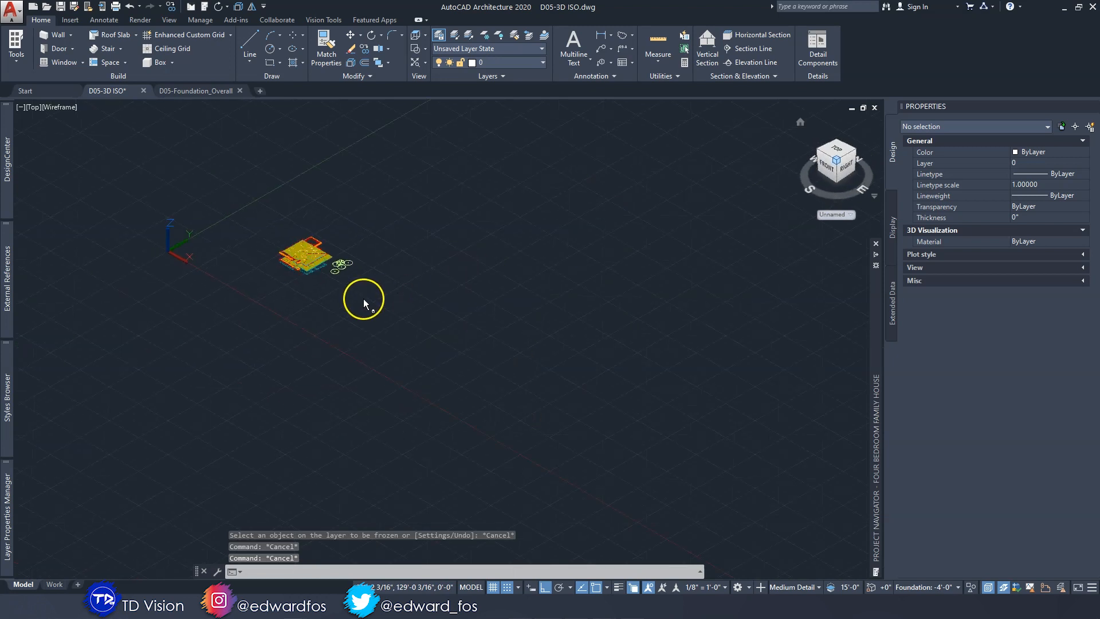
{"action": "scroll", "coordinate": [303, 249], "scroll_direction": "up", "scroll_amount": 3}
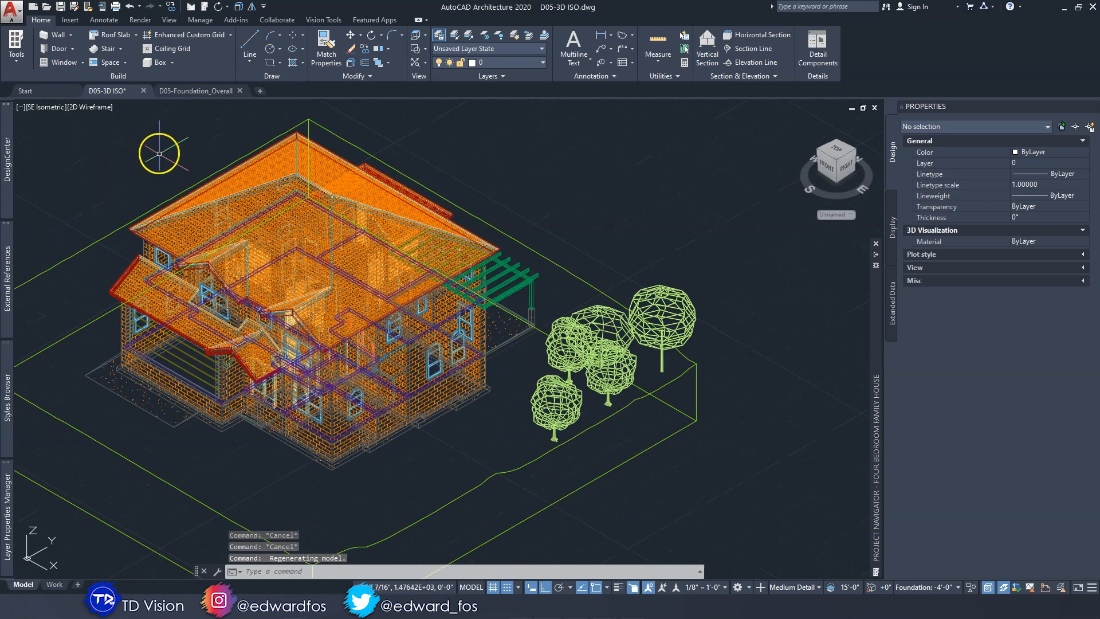
{"action": "left_click", "coordinate": [95, 109]}
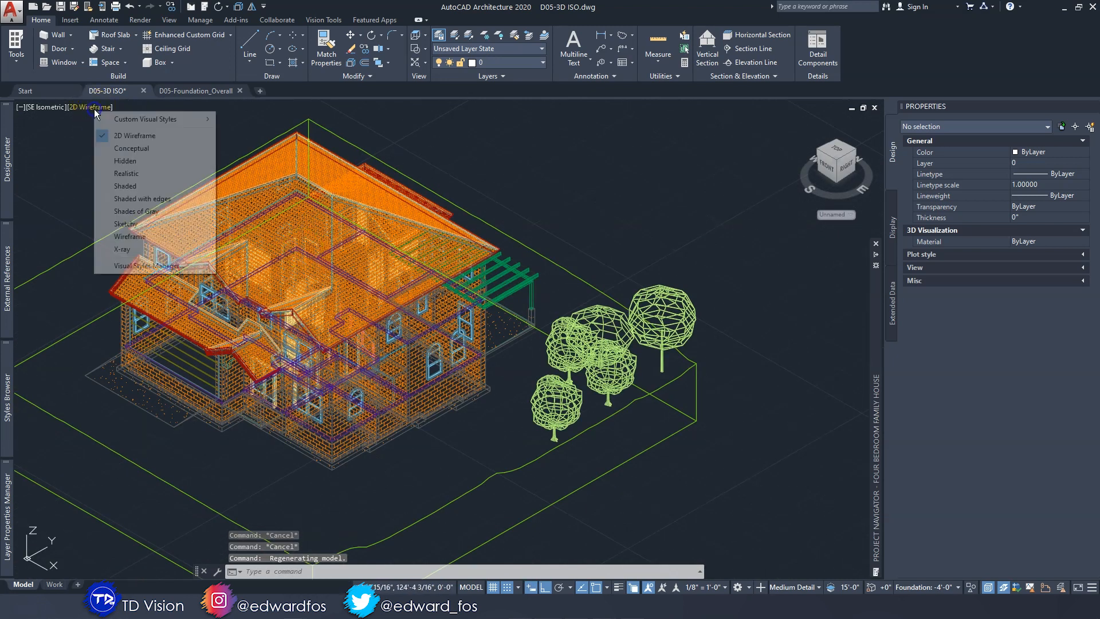
{"action": "left_click", "coordinate": [137, 161]}
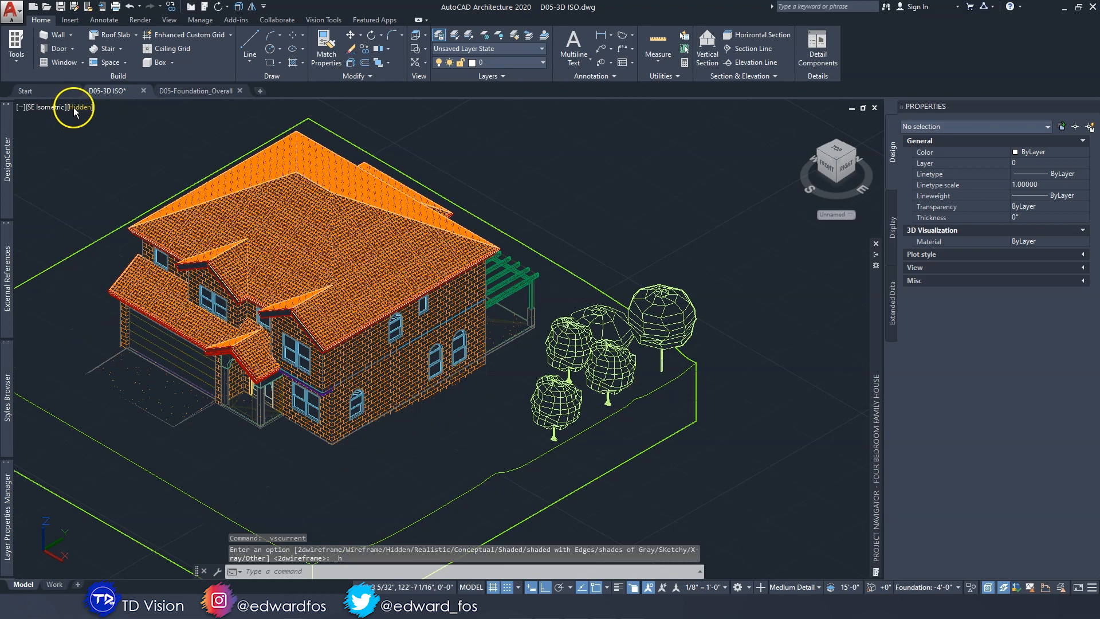
Change the visual style to X-Ray and set the view projection to Perspective.
{"action": "left_click", "coordinate": [73, 108]}
{"action": "left_click", "coordinate": [106, 248]}
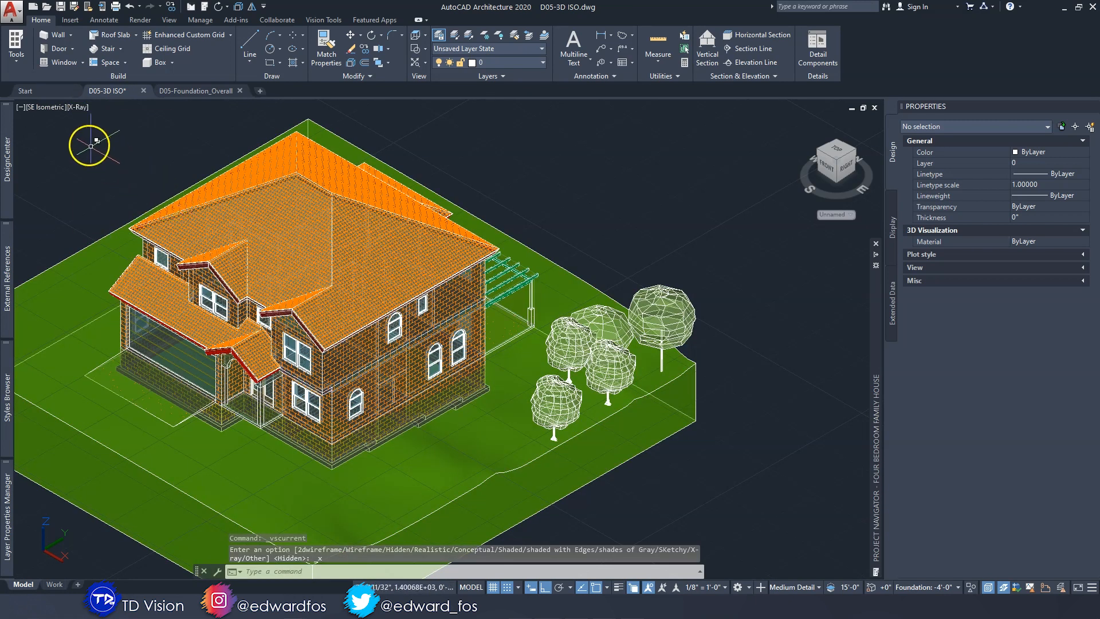
{"action": "left_click", "coordinate": [45, 107]}
{"action": "left_click", "coordinate": [75, 295]}
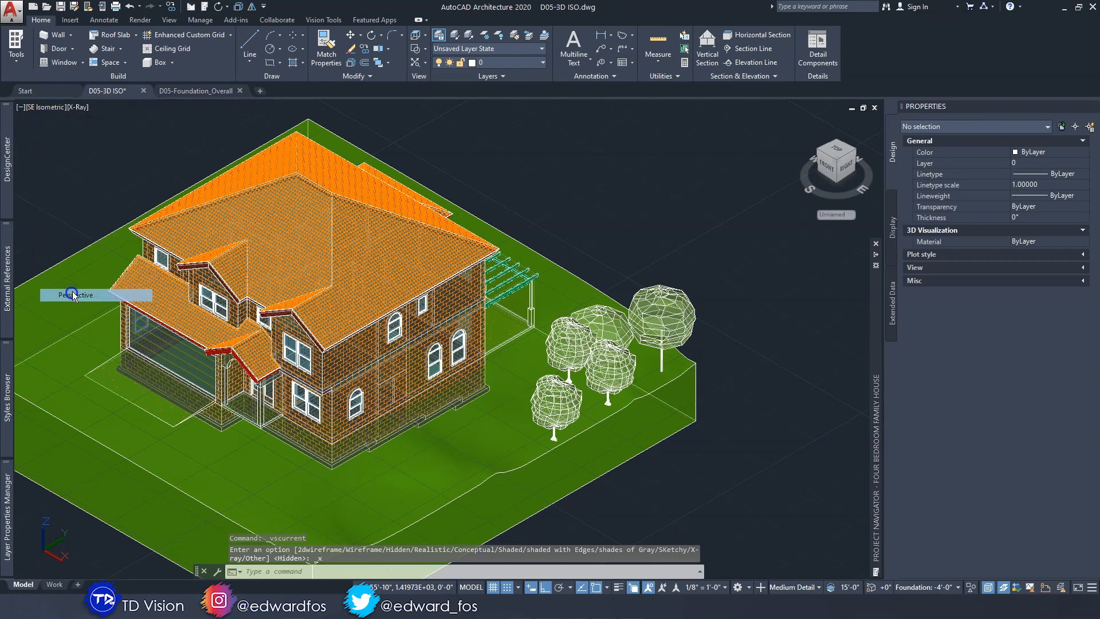